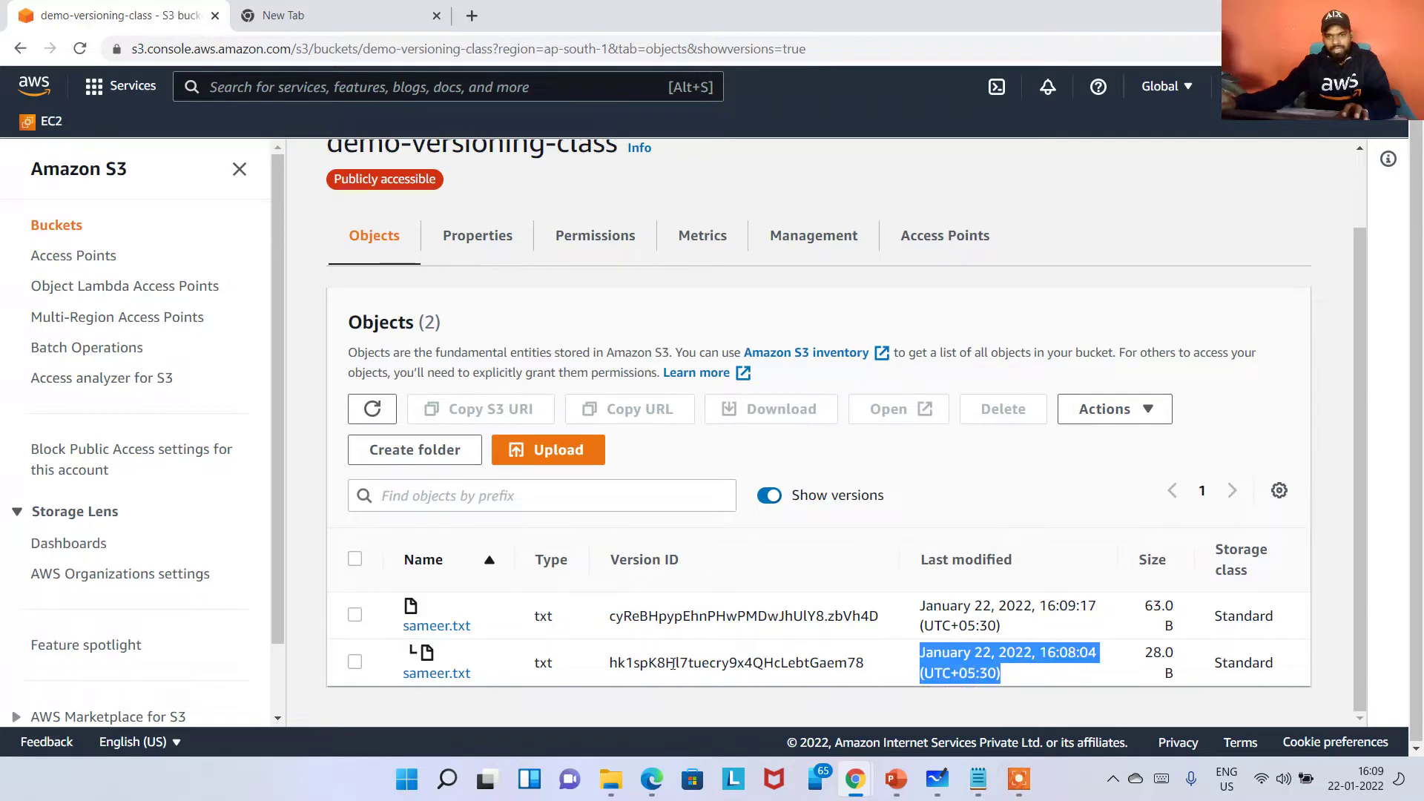
View the content of the older sameer.txt version through its object URL, and return to the bucket's object list.
left_click(445, 679)
scroll(917, 611, "down", 5)
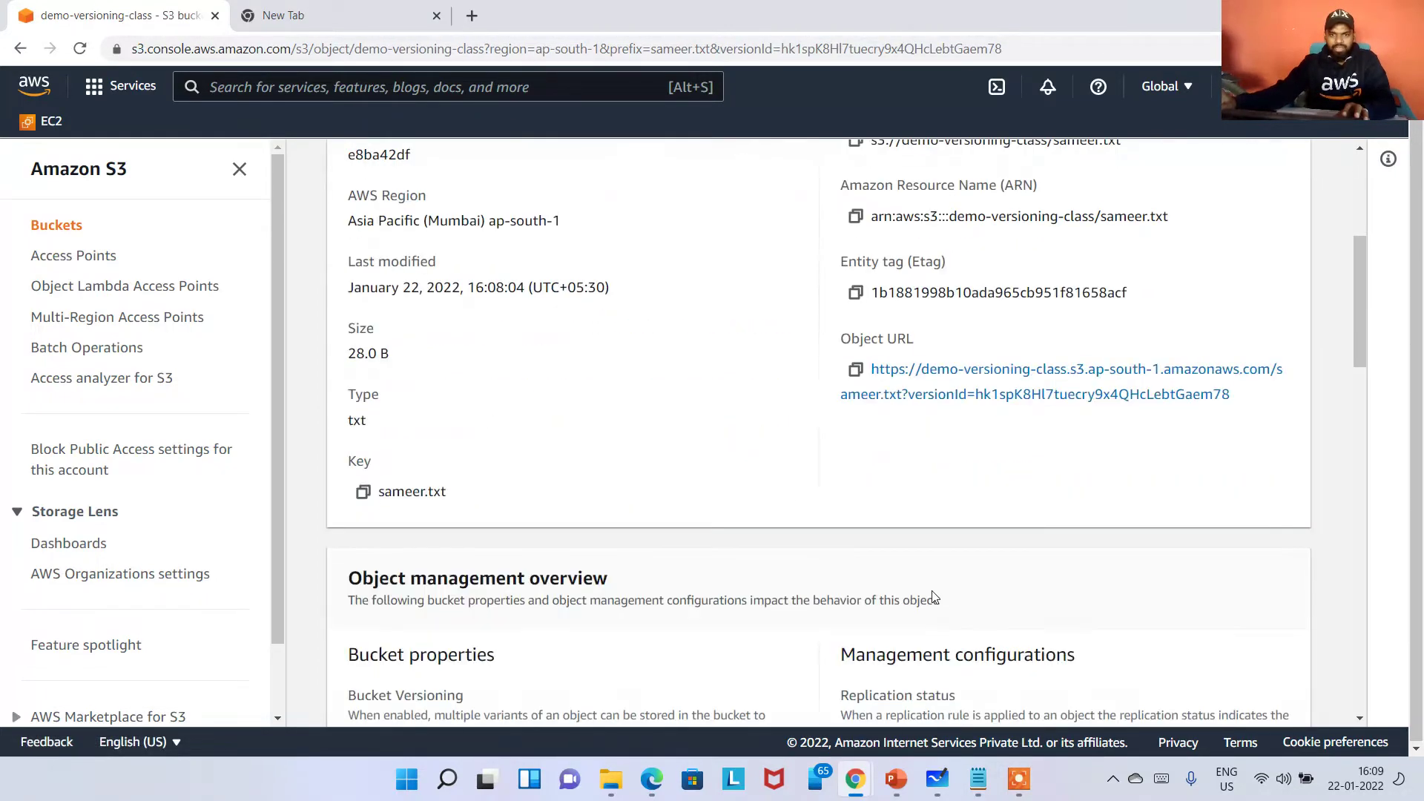
left_click(940, 384)
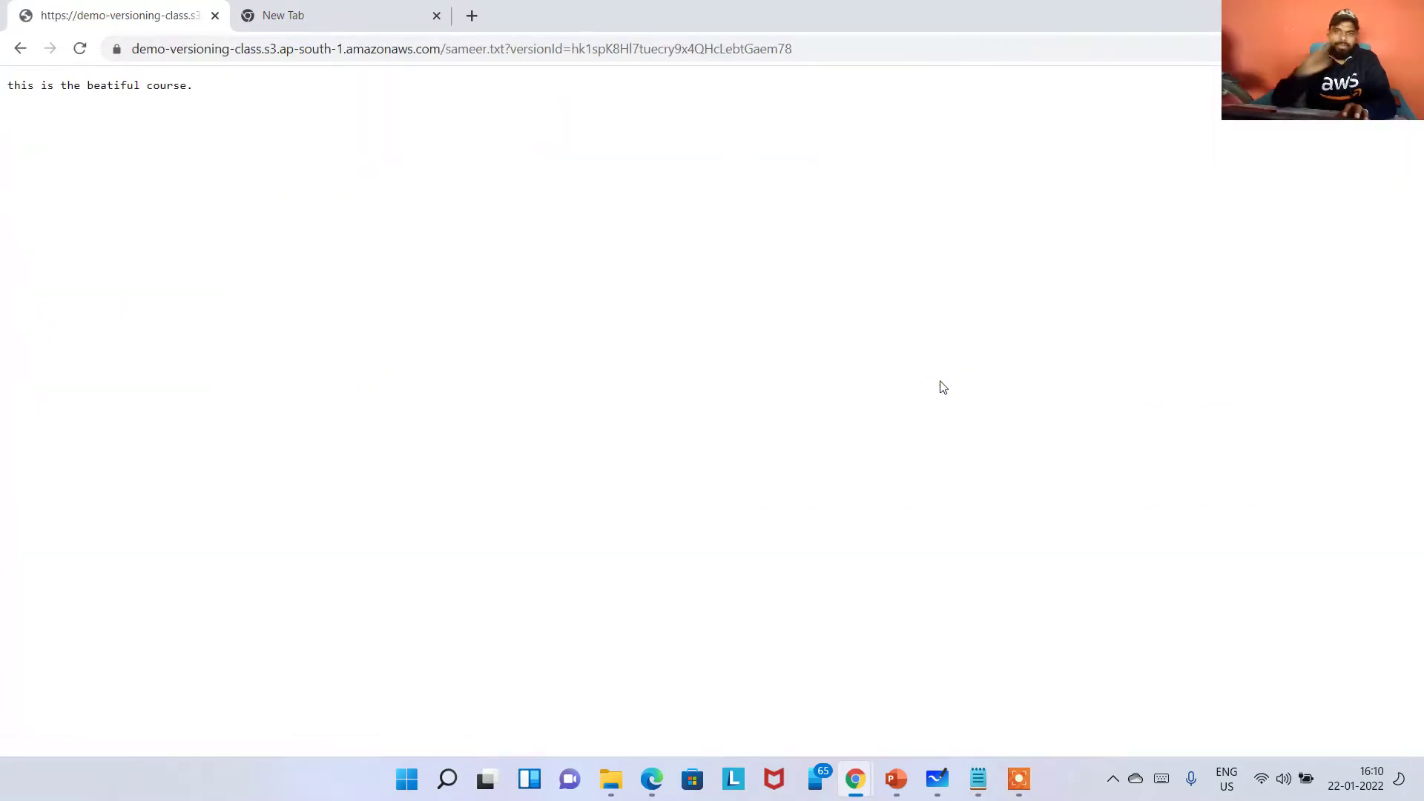
left_click(20, 50)
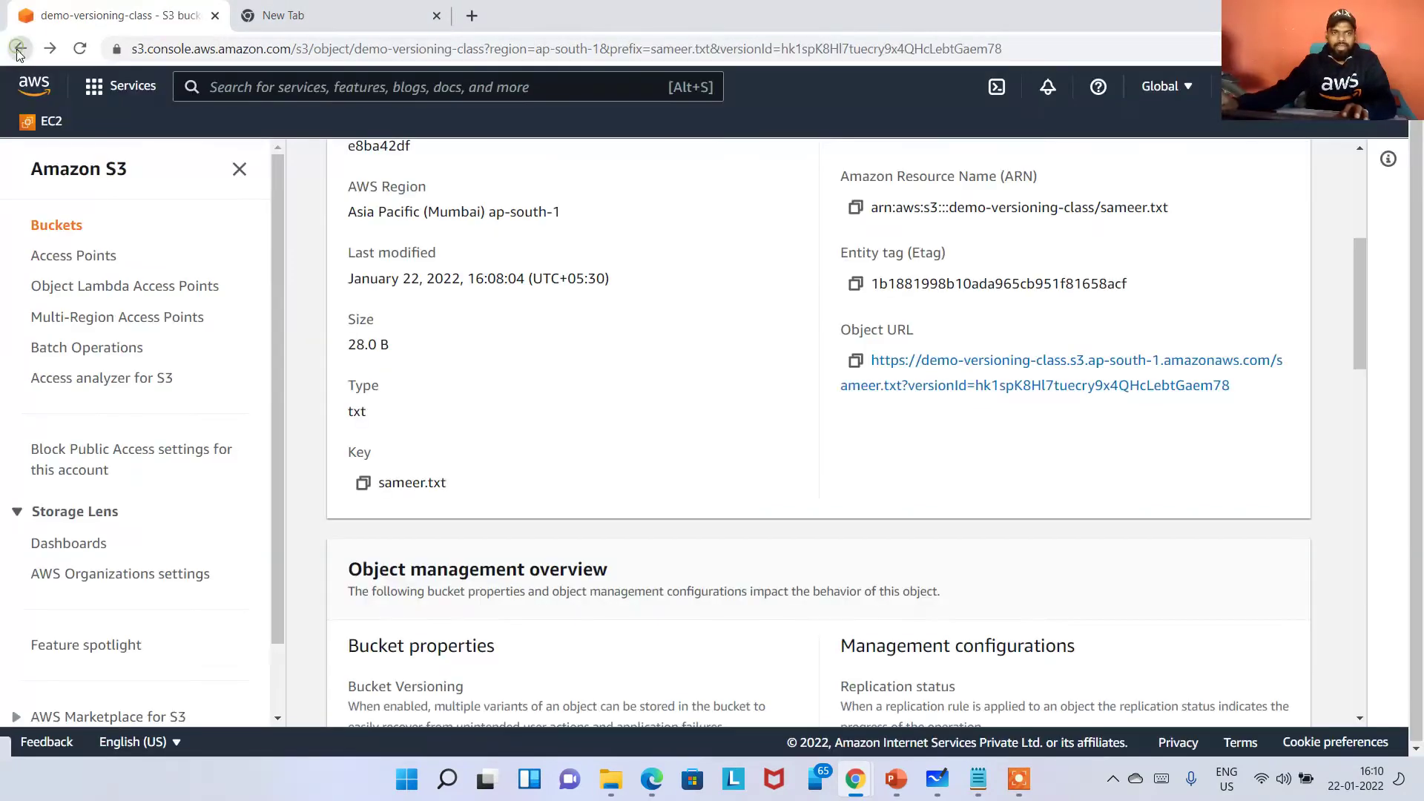
left_click(20, 49)
scroll(589, 556, "down", 1)
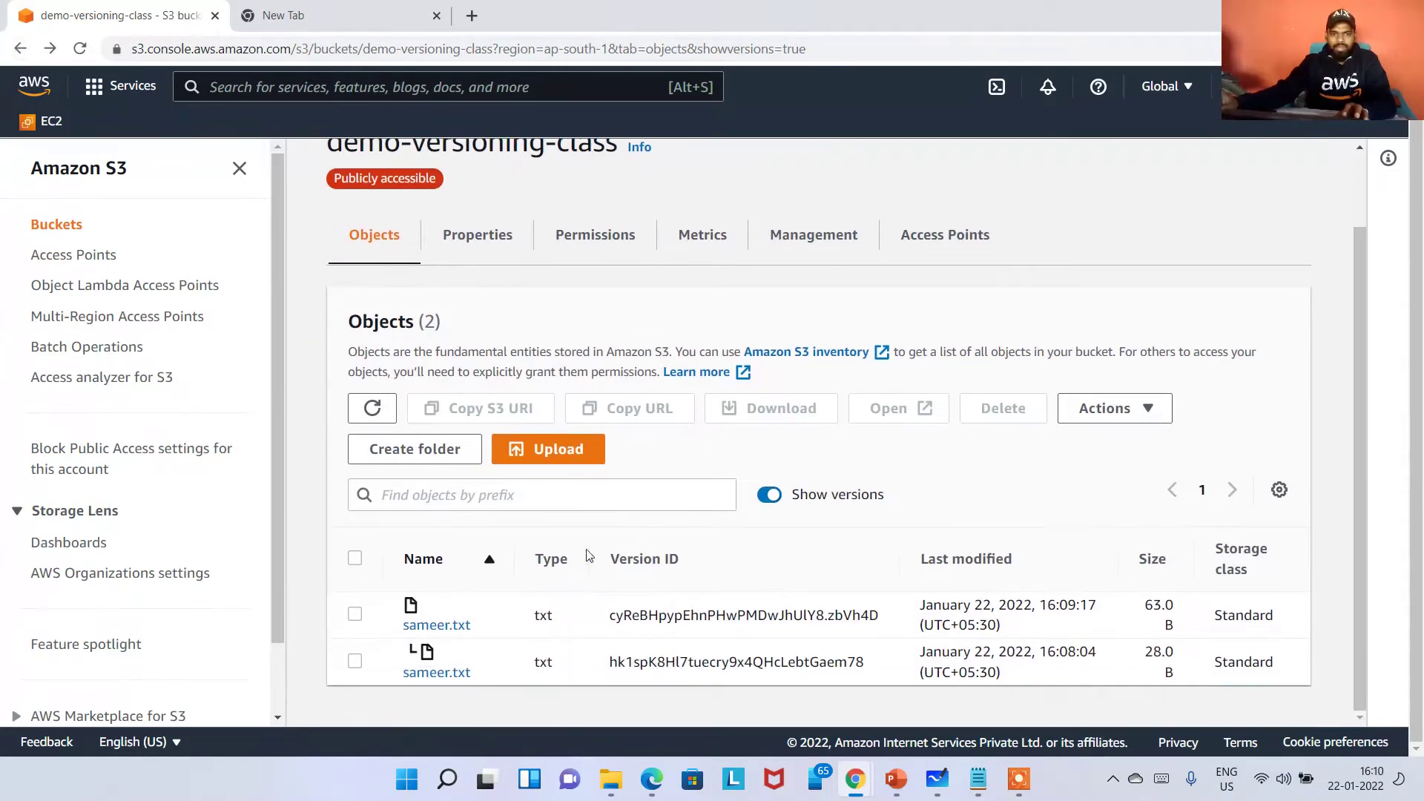
View the content of the current sameer.txt version through its object URL, and go back to the object list.
left_click(445, 627)
scroll(742, 520, "down", 2)
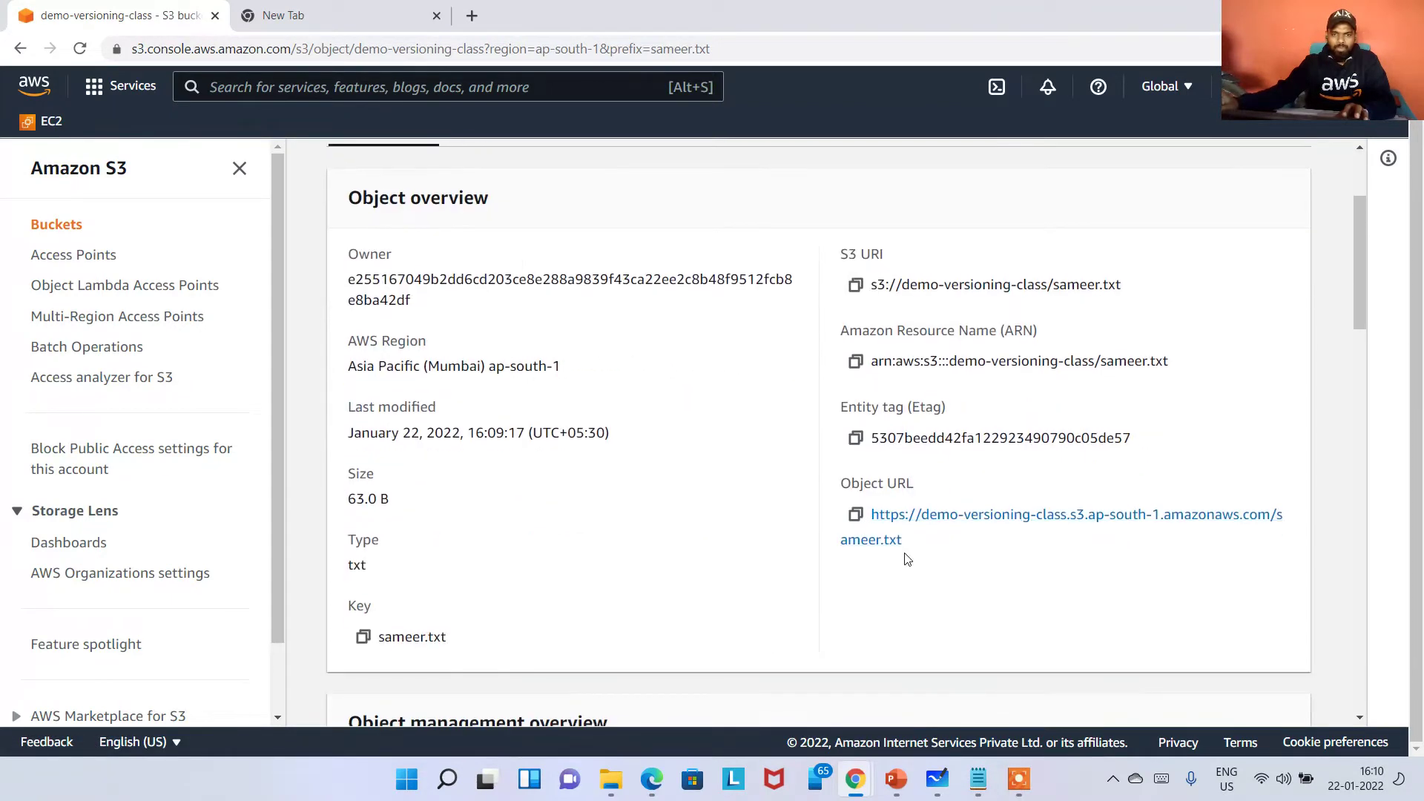
left_click(834, 514)
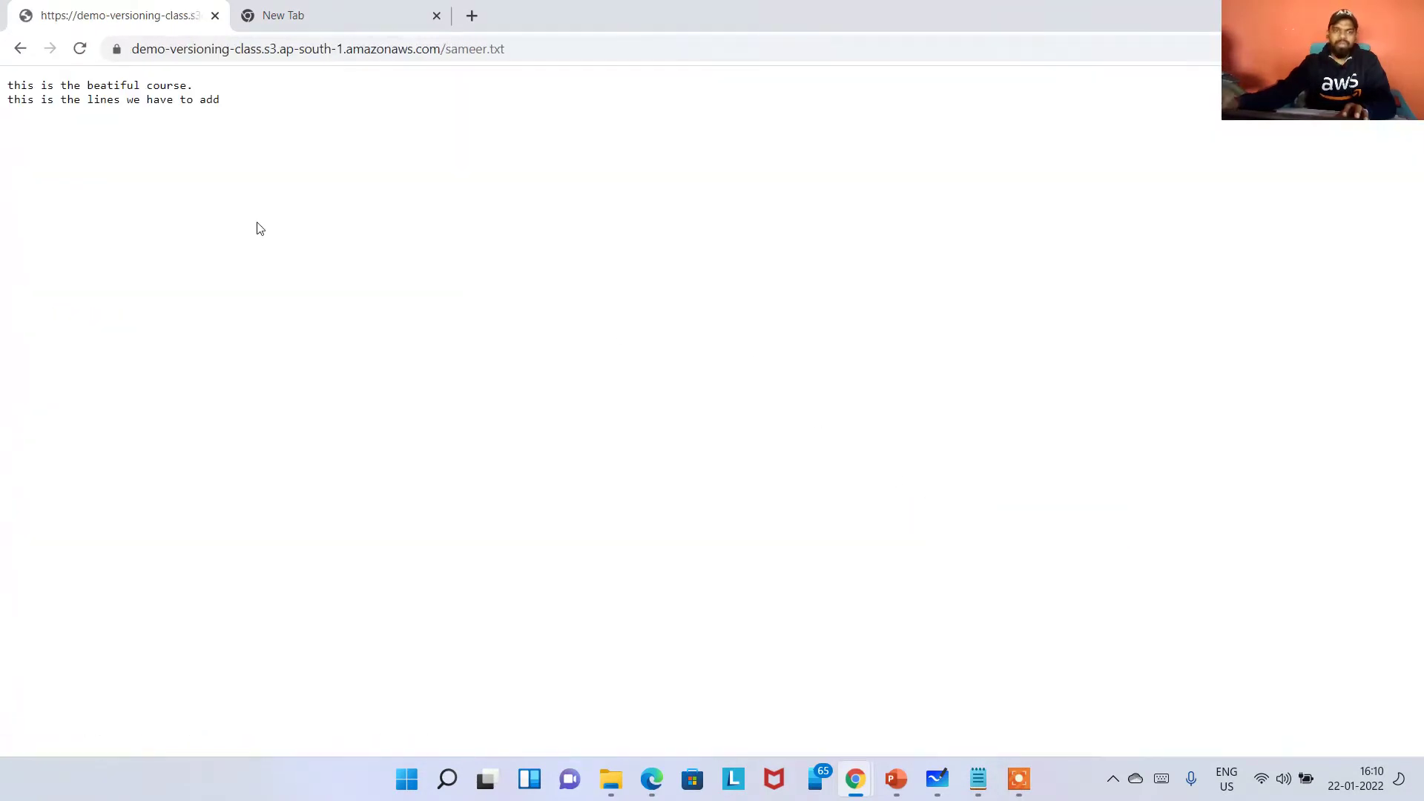
left_click(21, 49)
left_click(24, 57)
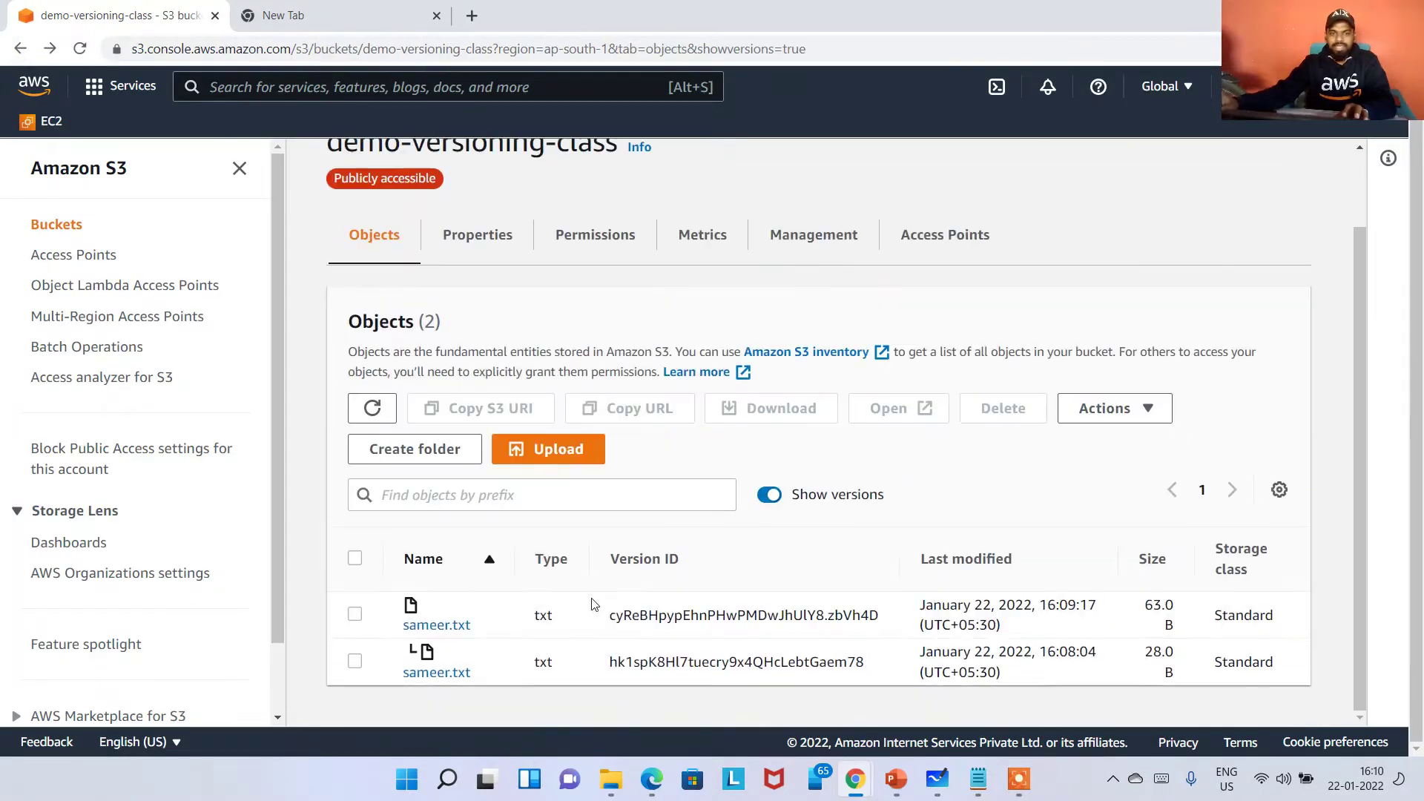
Hide the object versions in the demo-versioning-class bucket's list.
left_click(774, 501)
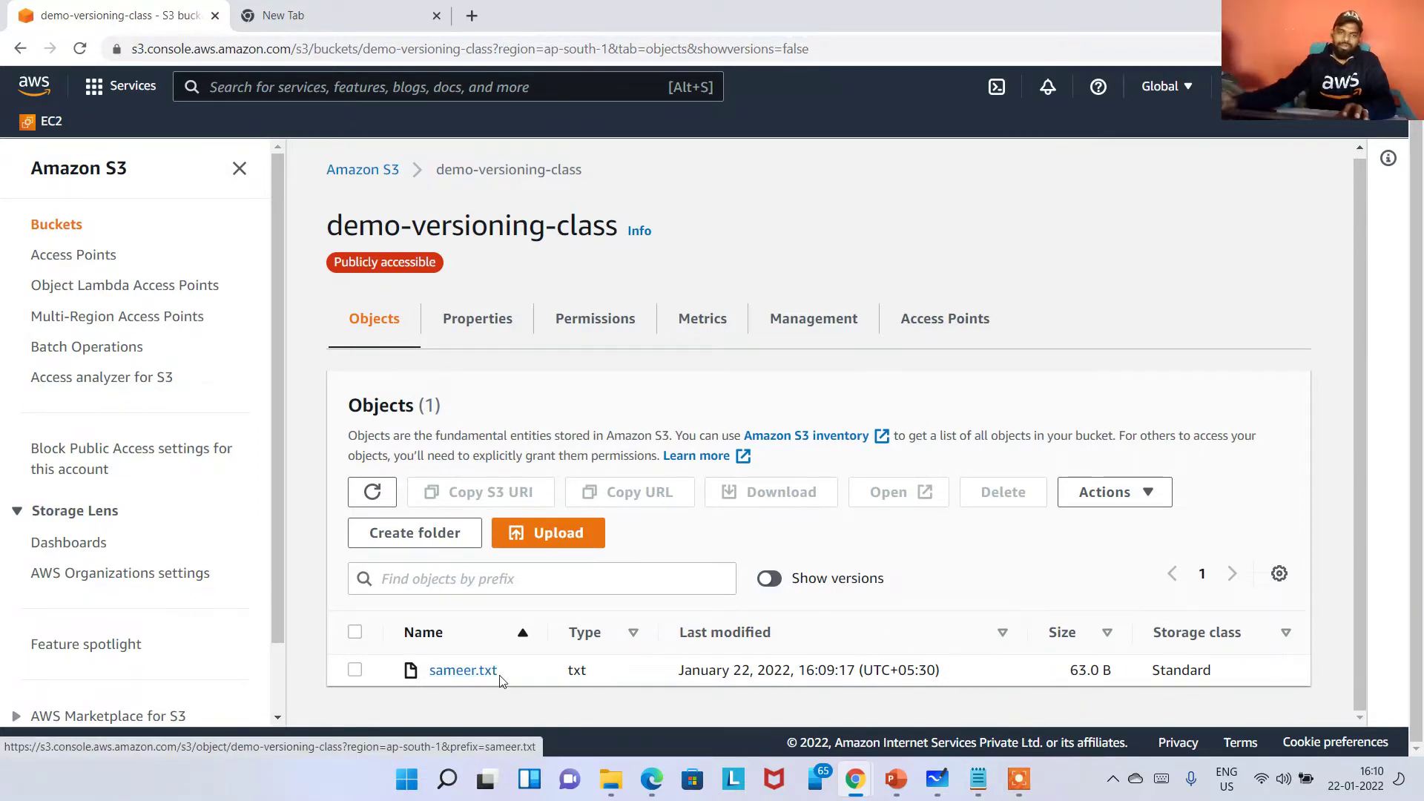
scroll(512, 689, "up", 1)
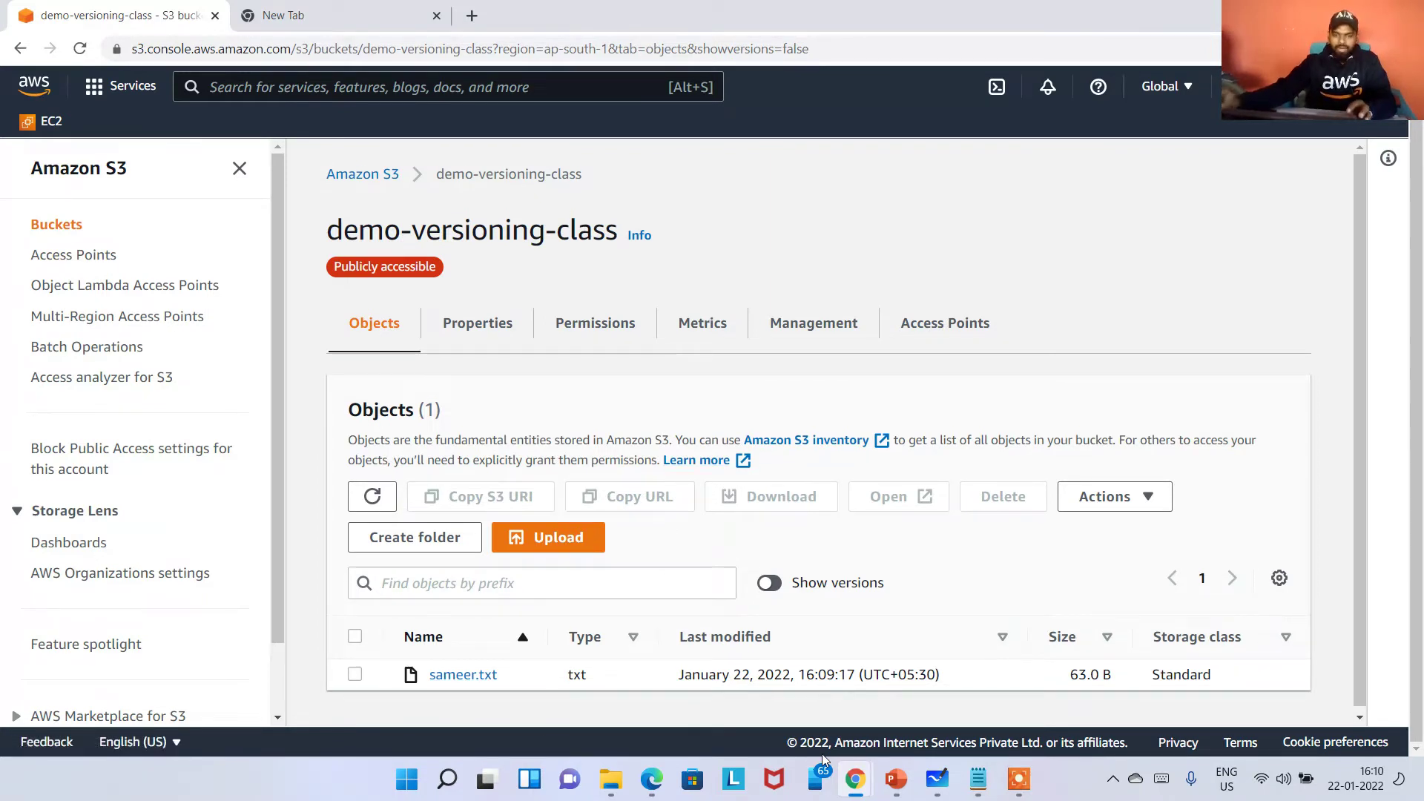
Open the recent file sameer in Notepad, add the third line "this is the 3rd line am adding for fun" and save it.
right_click(982, 783)
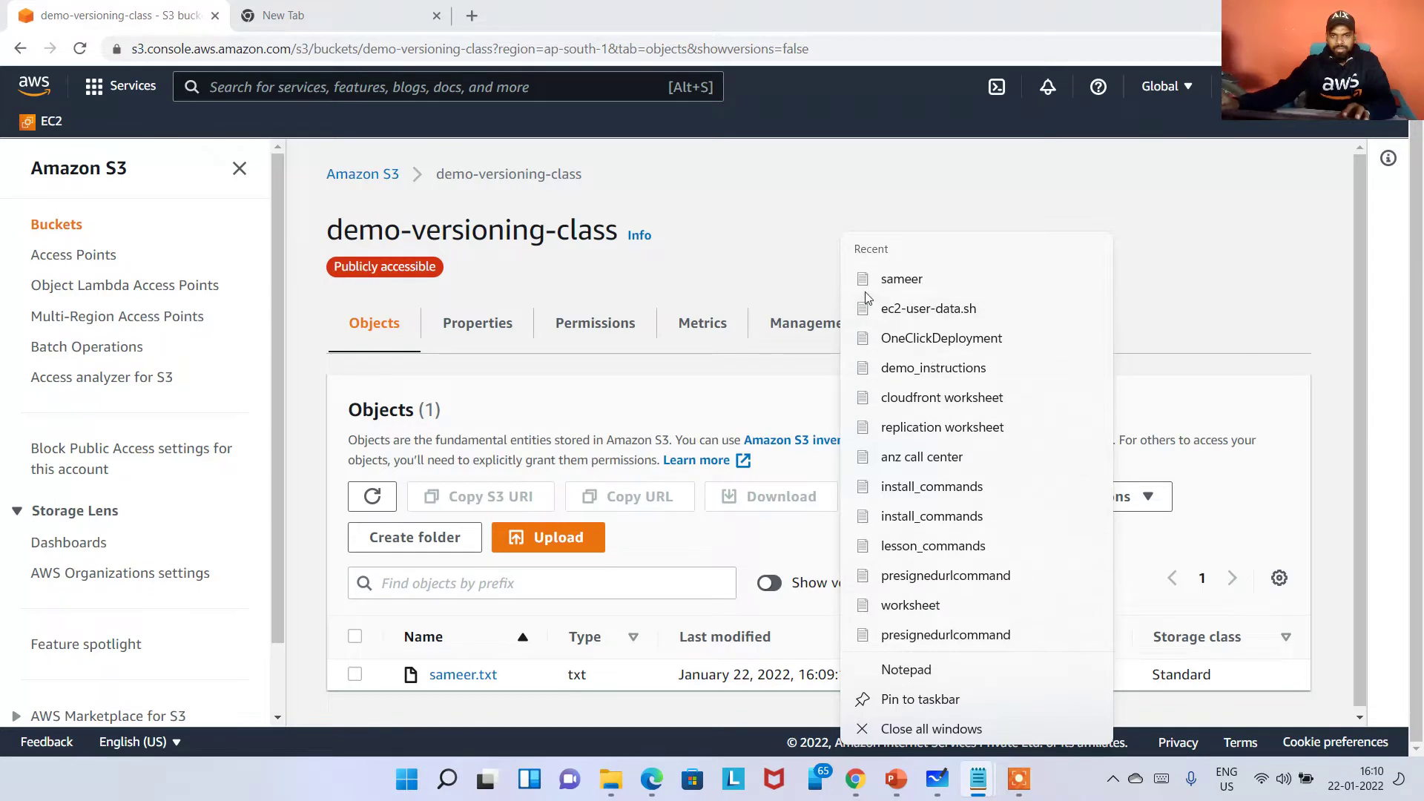
left_click(902, 282)
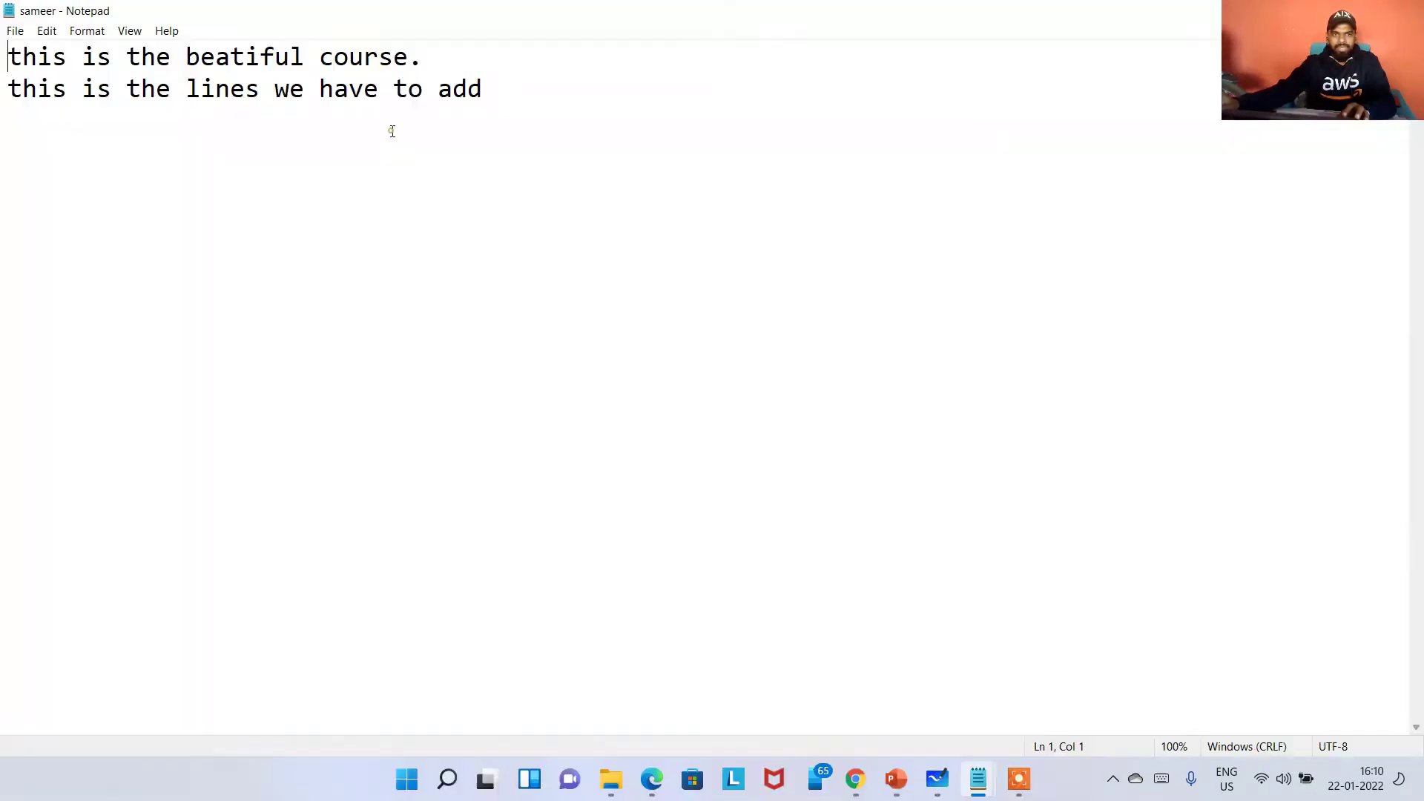
key("Return")
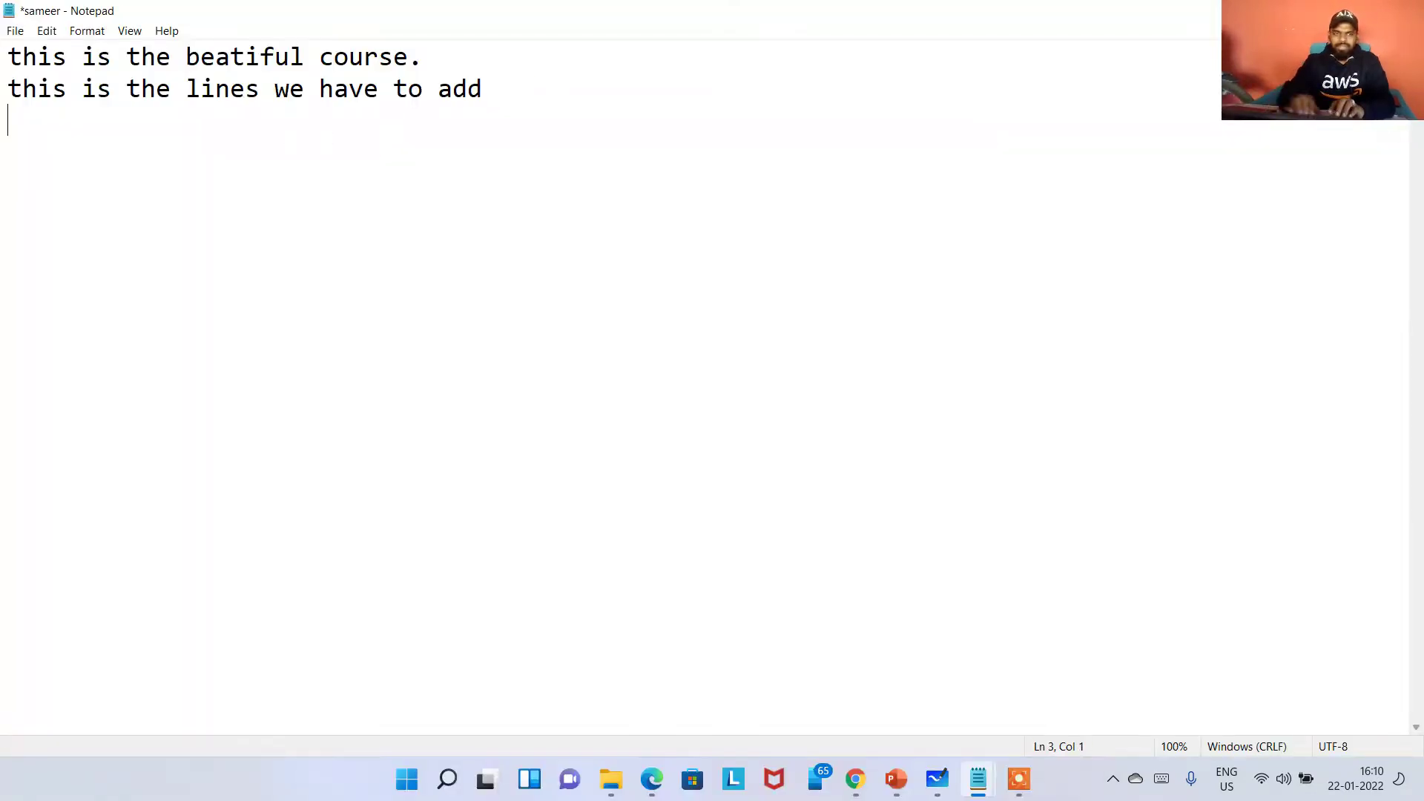
type("this is the 3")
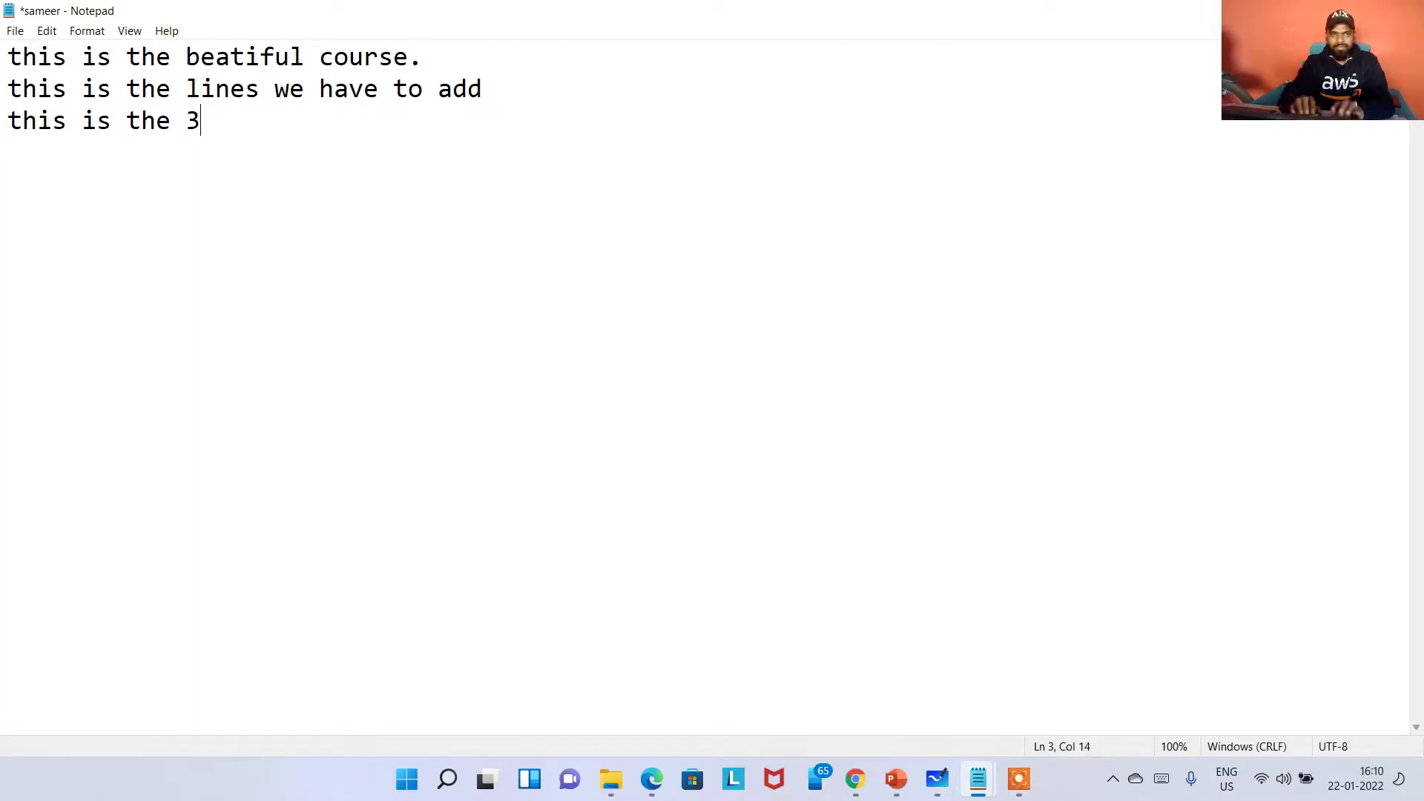
type("rd line am adding o")
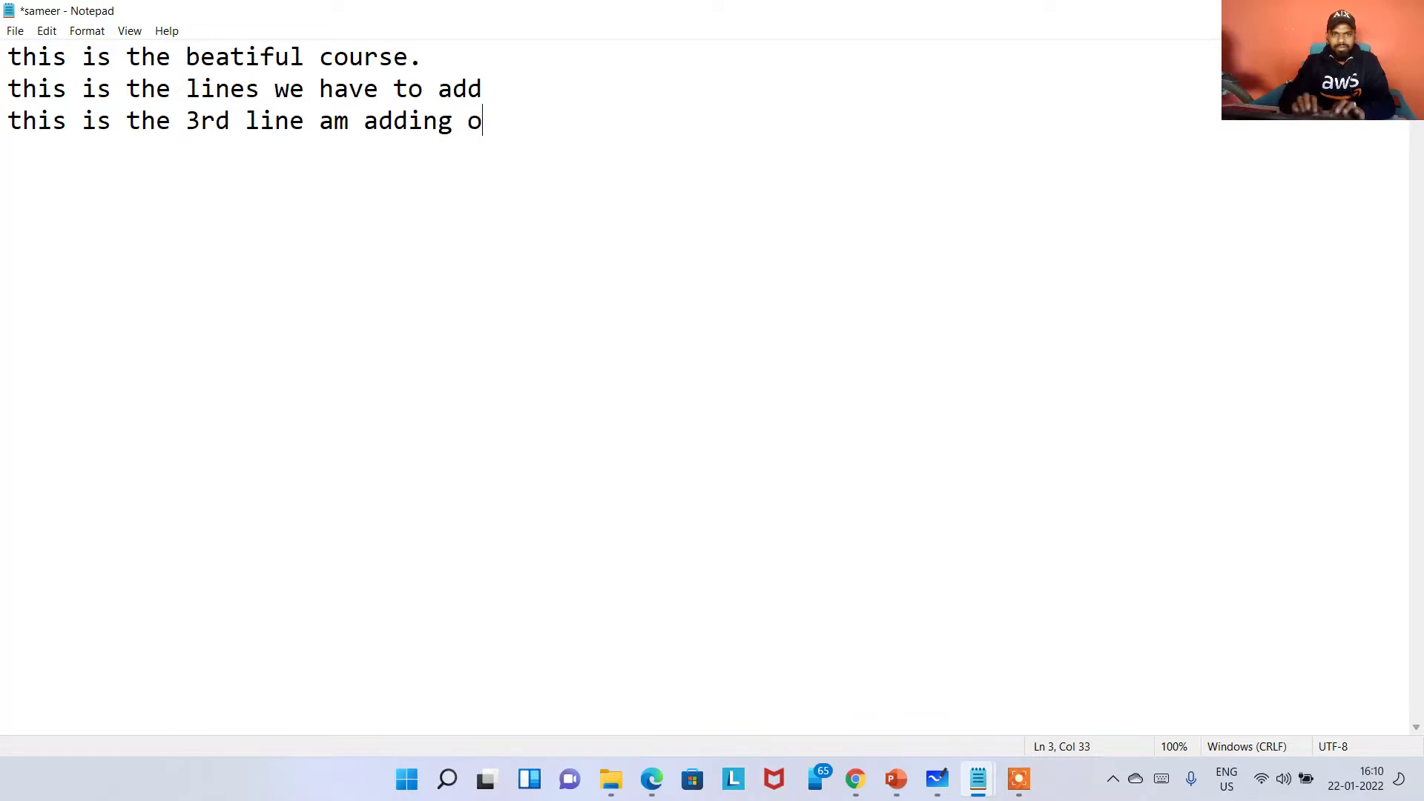
key("BackSpace")
type("for fun")
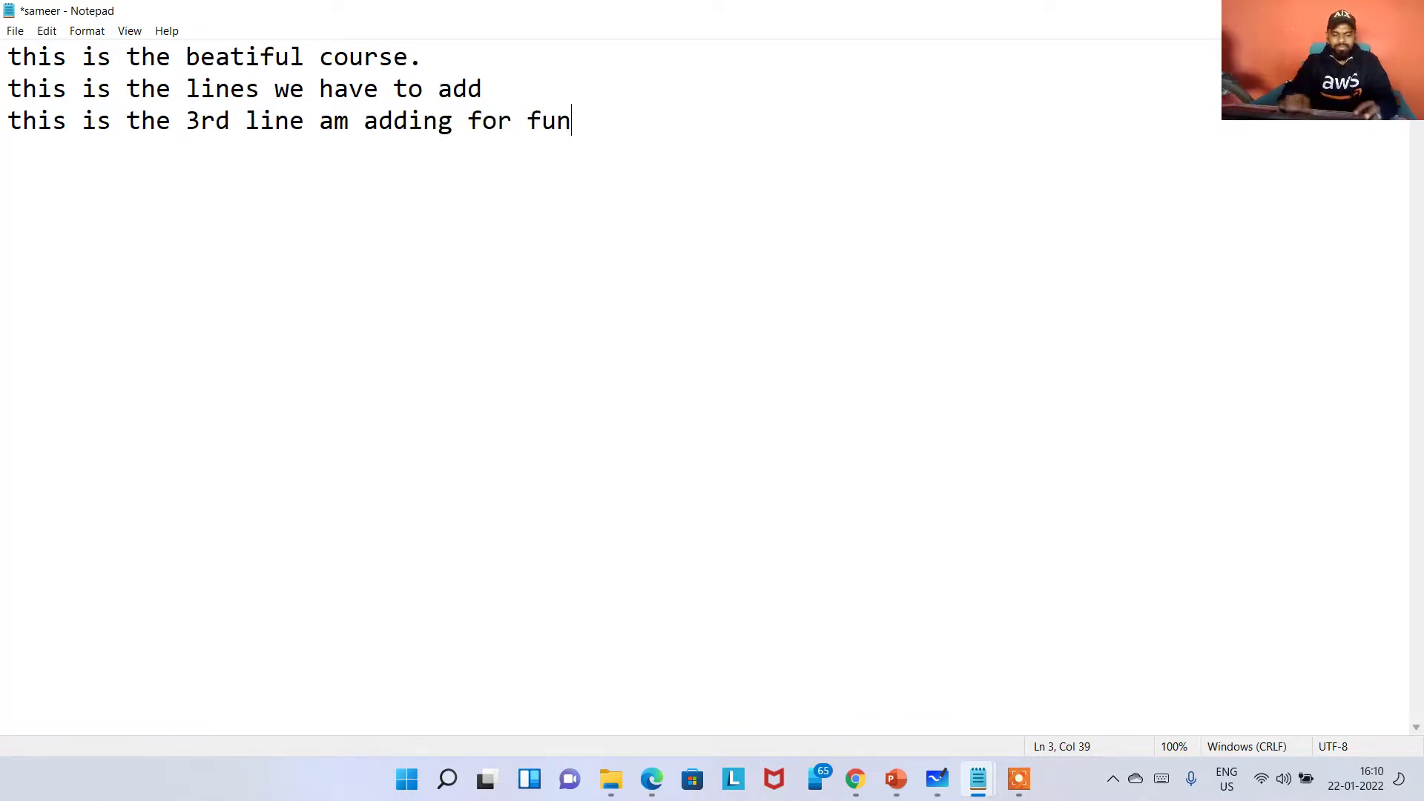
key("ctrl+s")
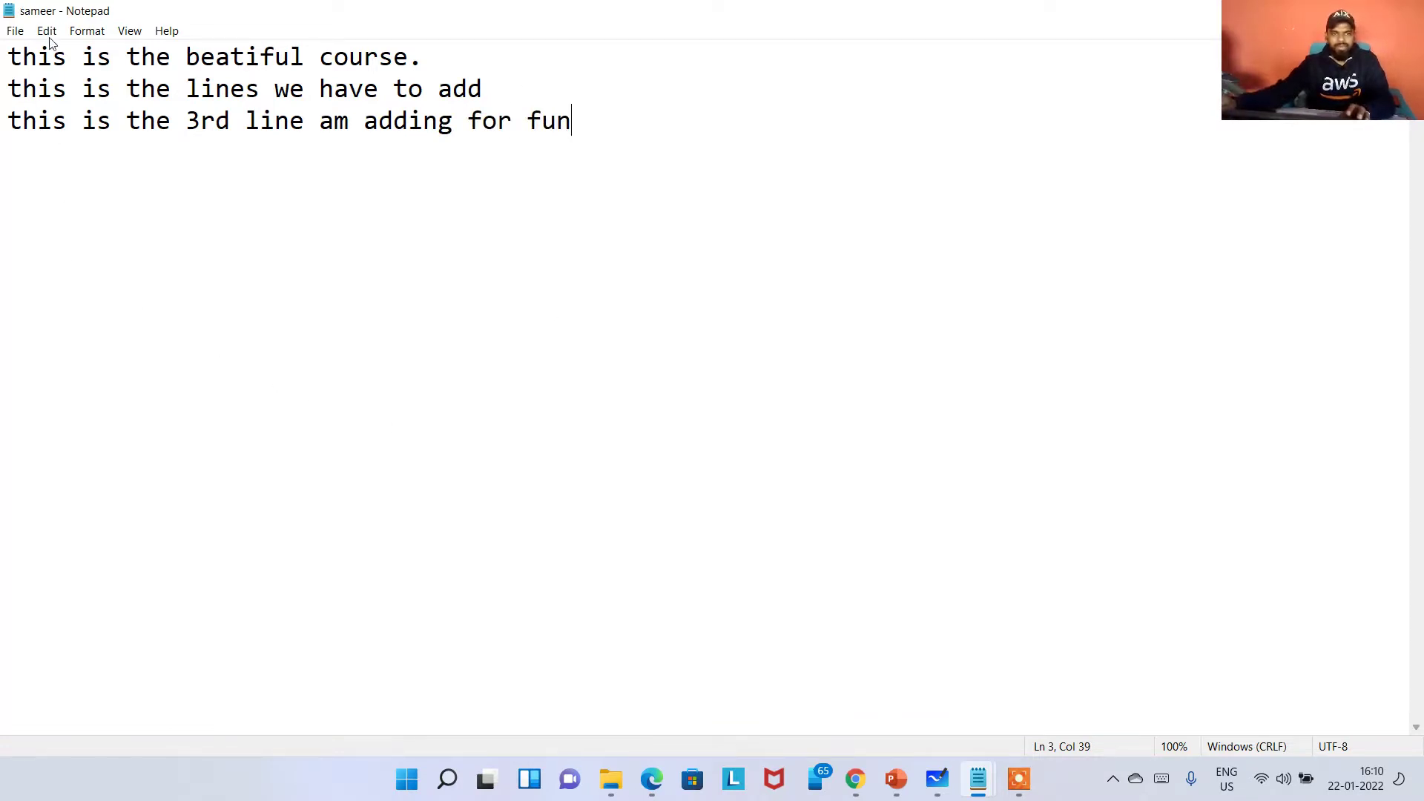
left_click(15, 30)
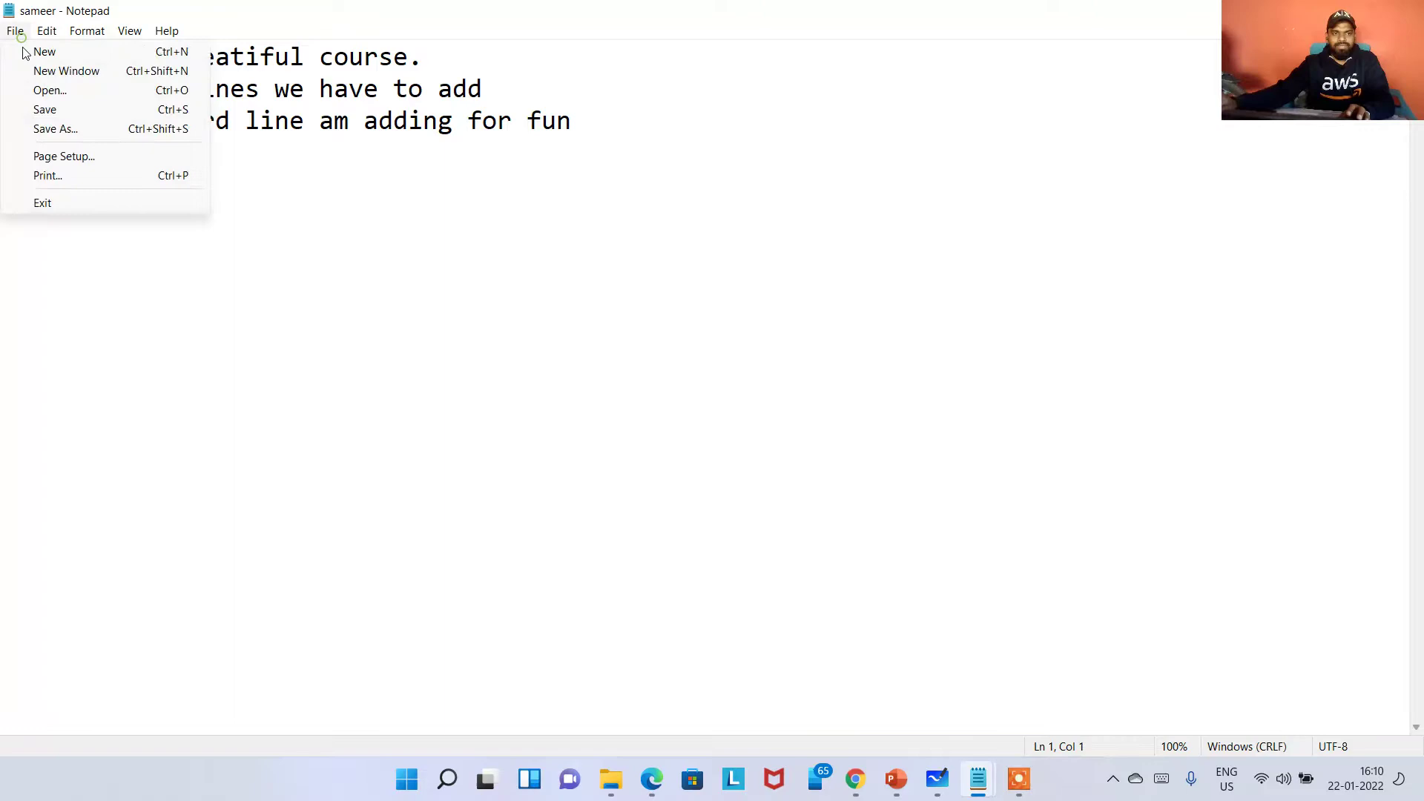
left_click(44, 109)
Switch back to Chrome and add the edited sameer file from Documents to a new upload in the demo-versioning-class bucket.
key("alt+Tab")
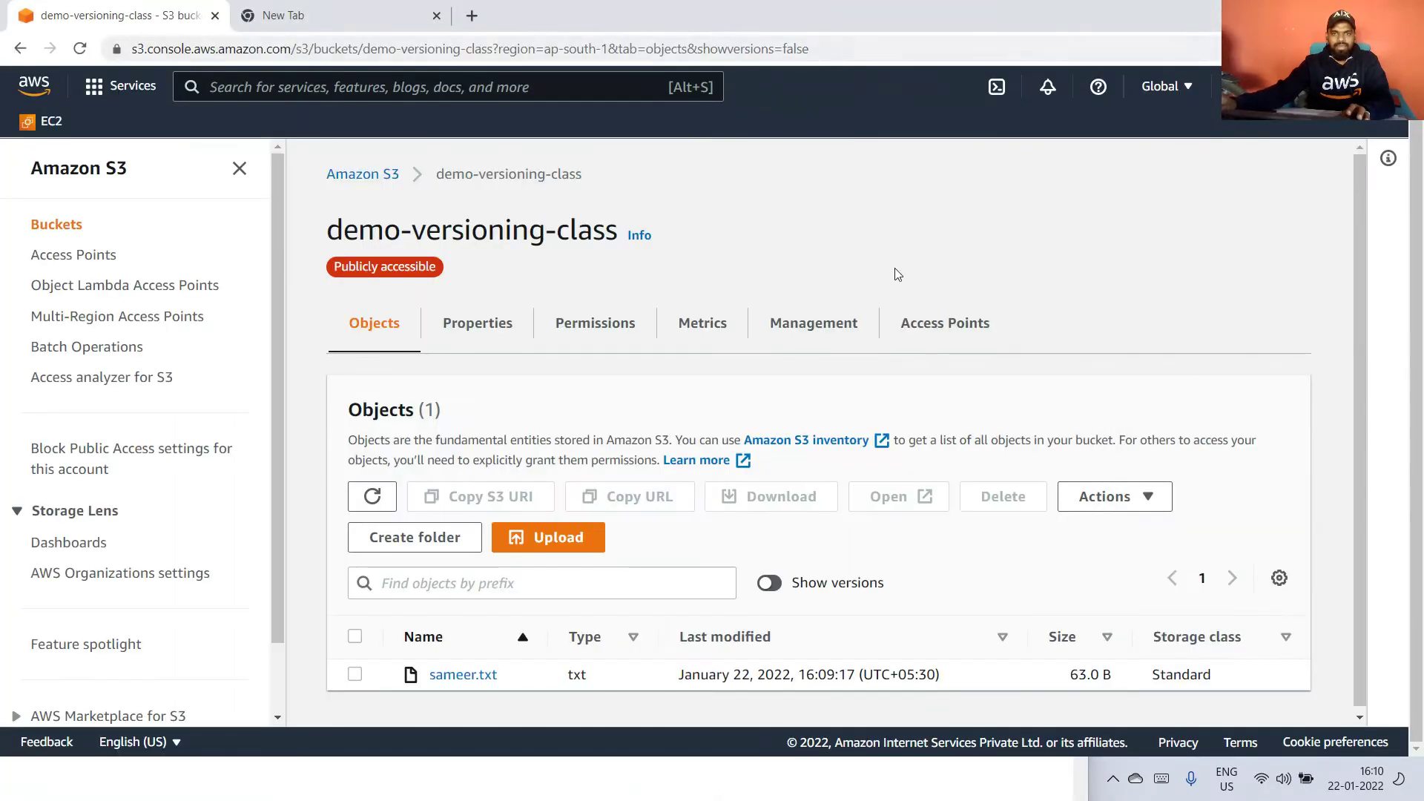
key("alt+Tab")
left_click(1068, 124)
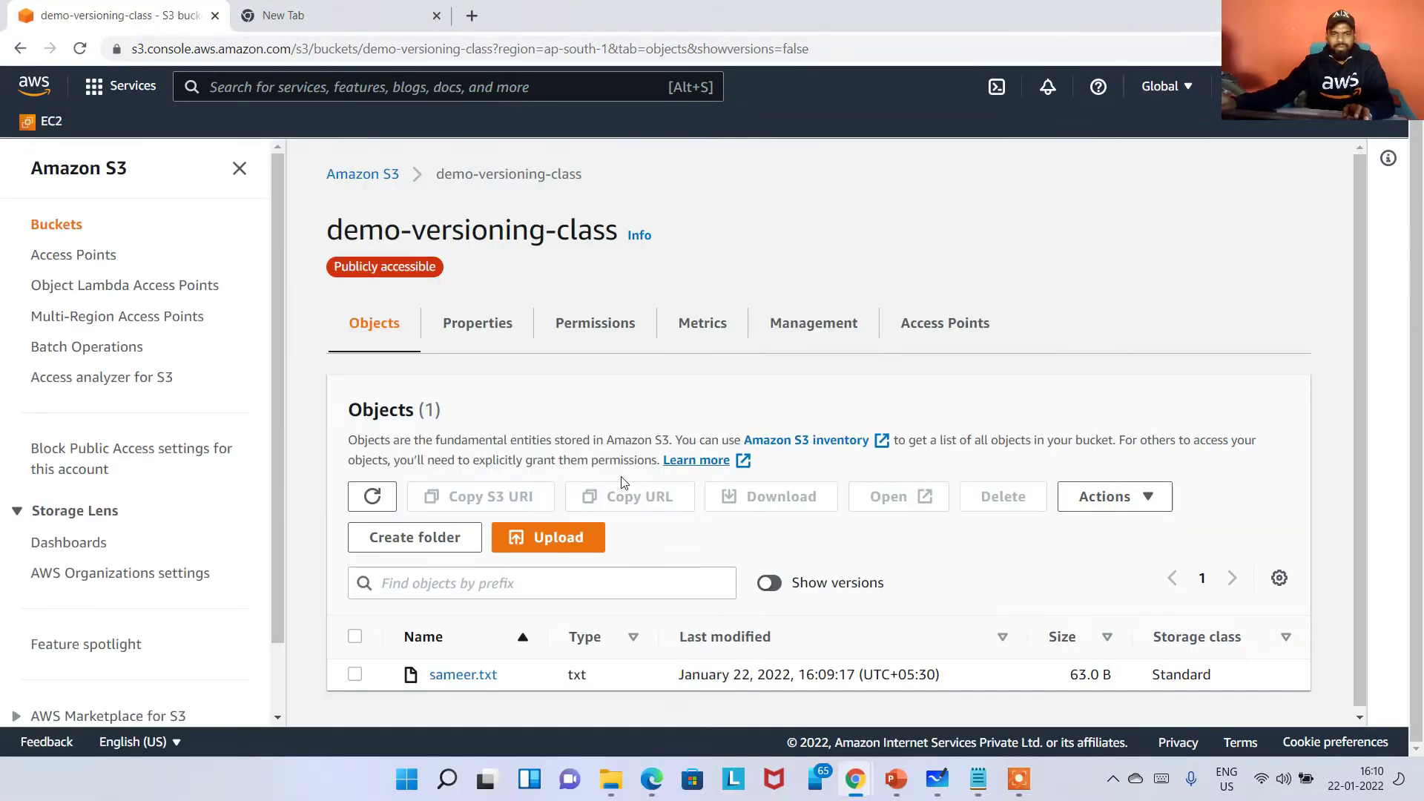
left_click(508, 550)
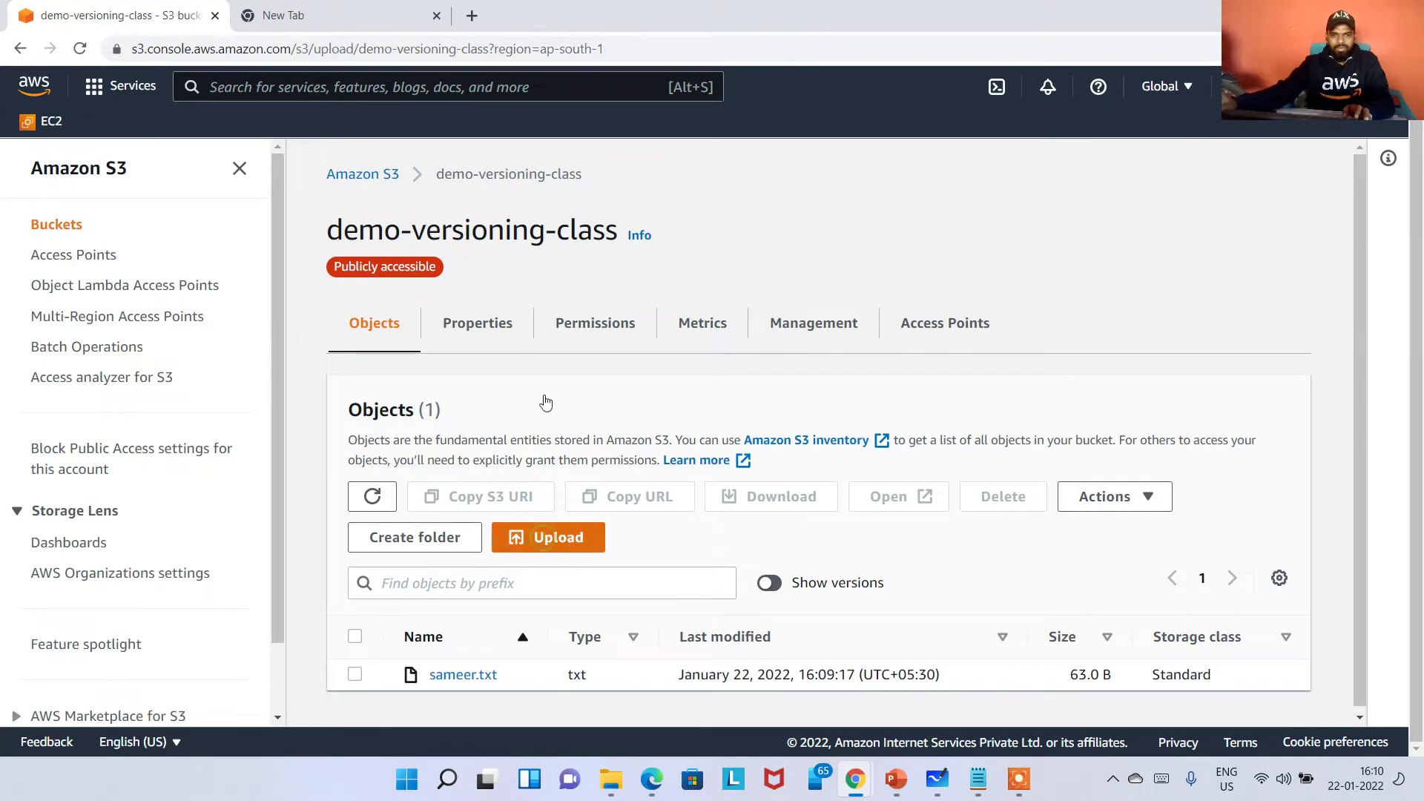
left_click(687, 424)
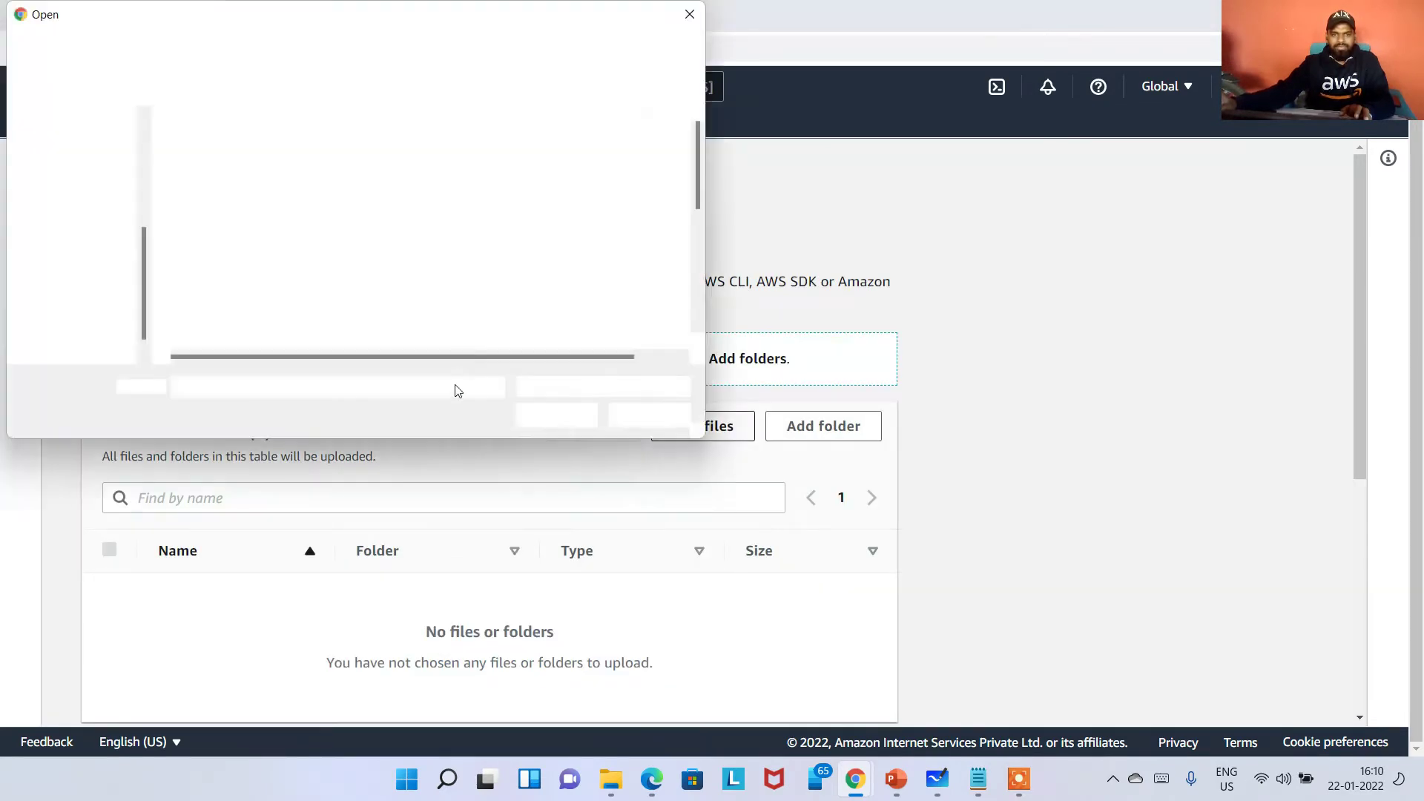
scroll(308, 280, "down", 5)
left_click(314, 278)
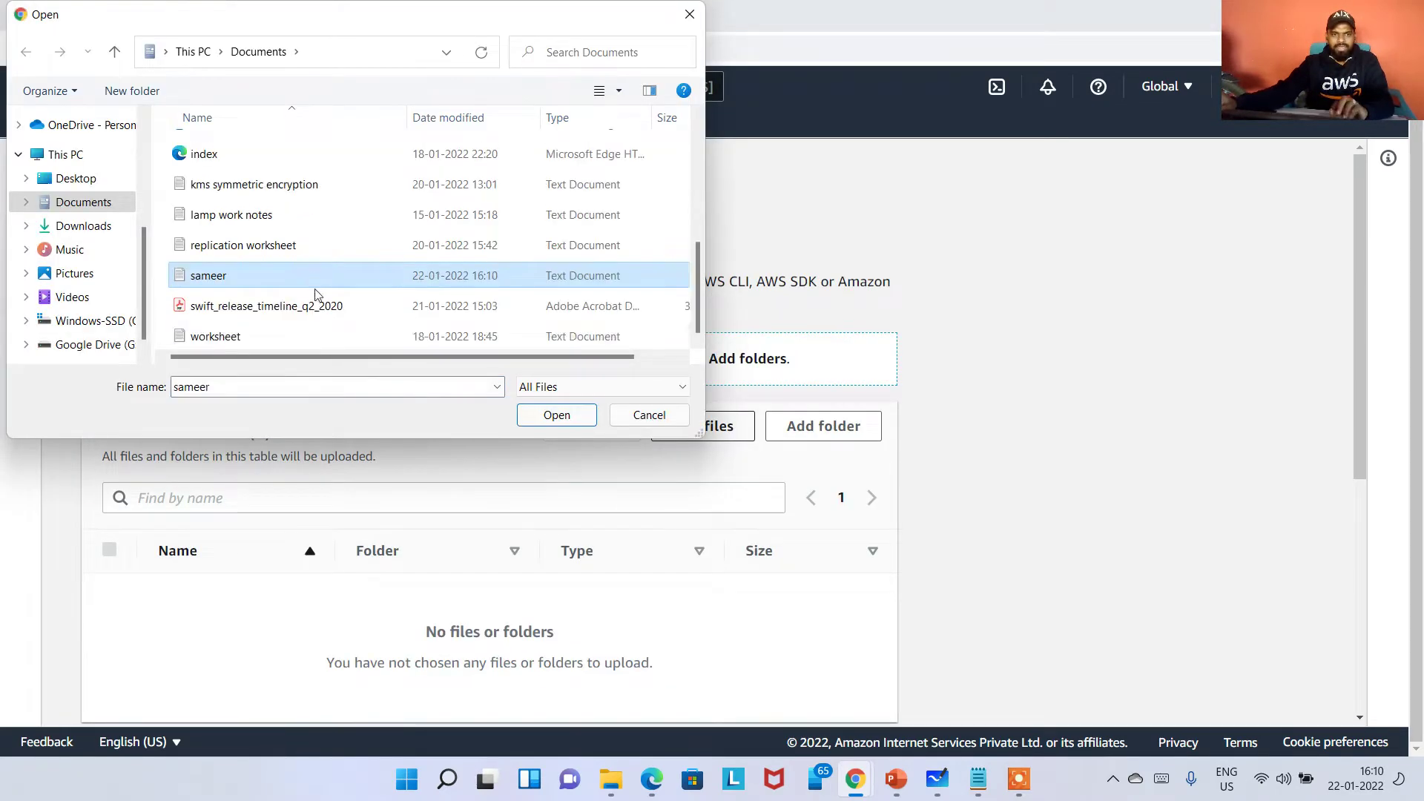
double_click(238, 280)
Upload sameer.txt to the demo-versioning-class bucket and close the upload status page.
scroll(525, 530, "down", 1)
scroll(525, 530, "down", 3)
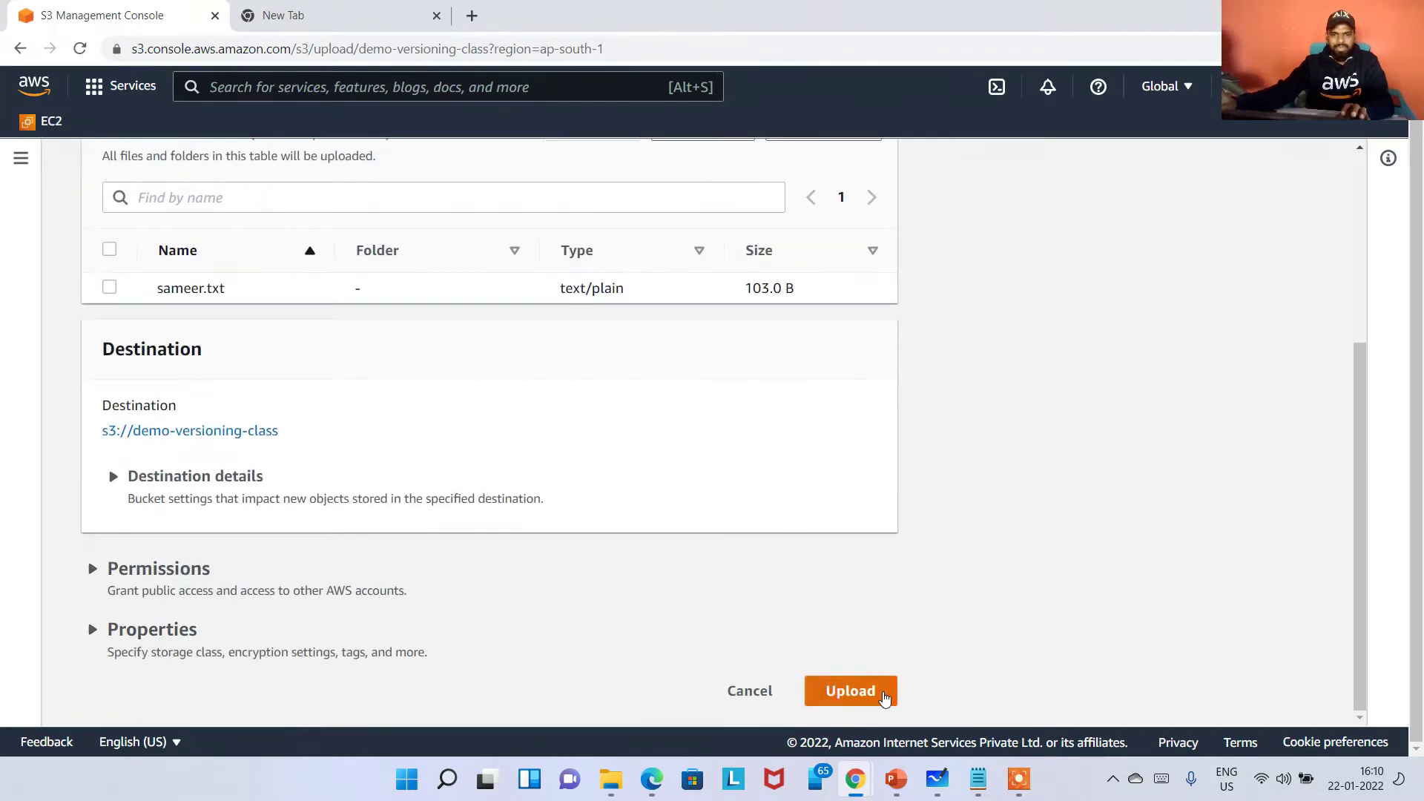
left_click(875, 687)
scroll(620, 542, "down", 2)
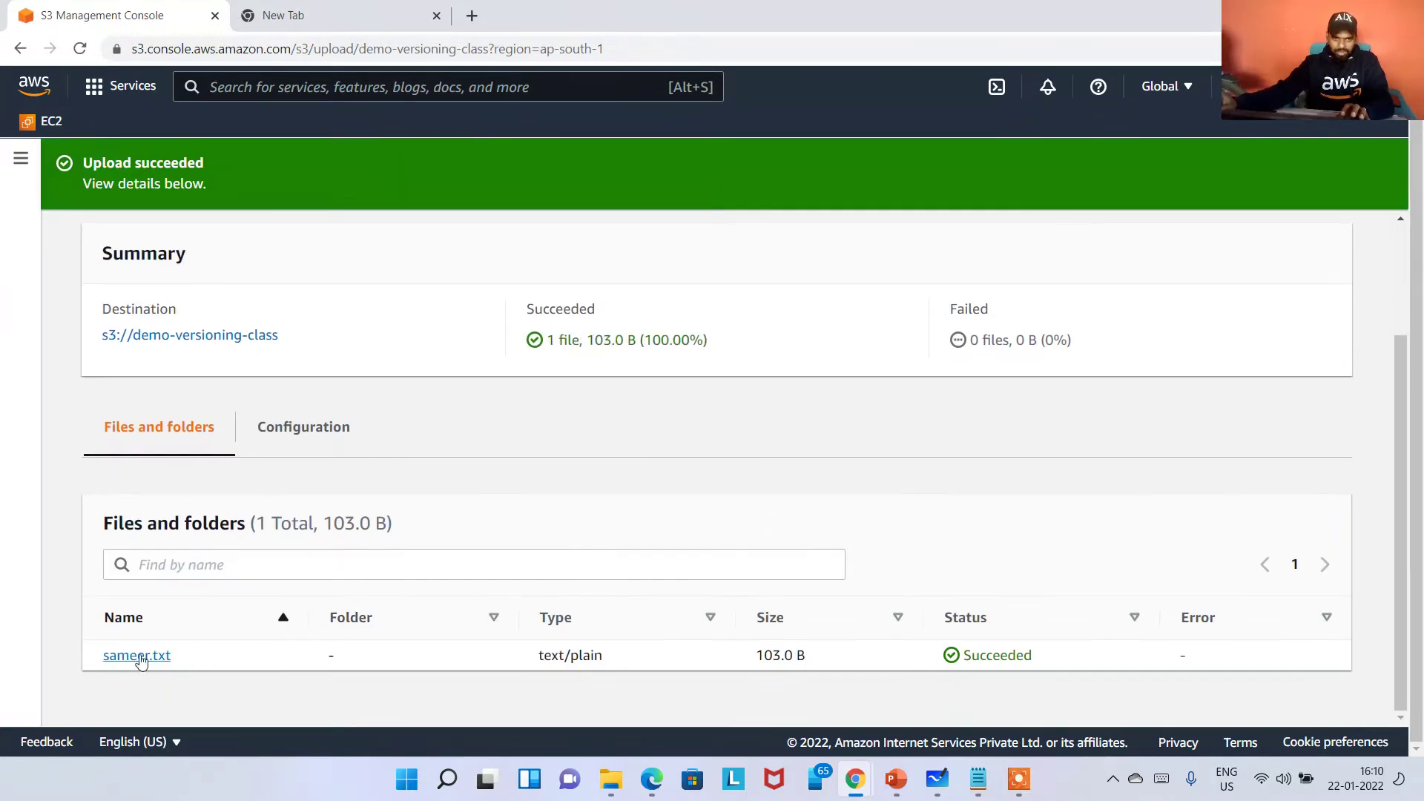
scroll(295, 496, "up", 3)
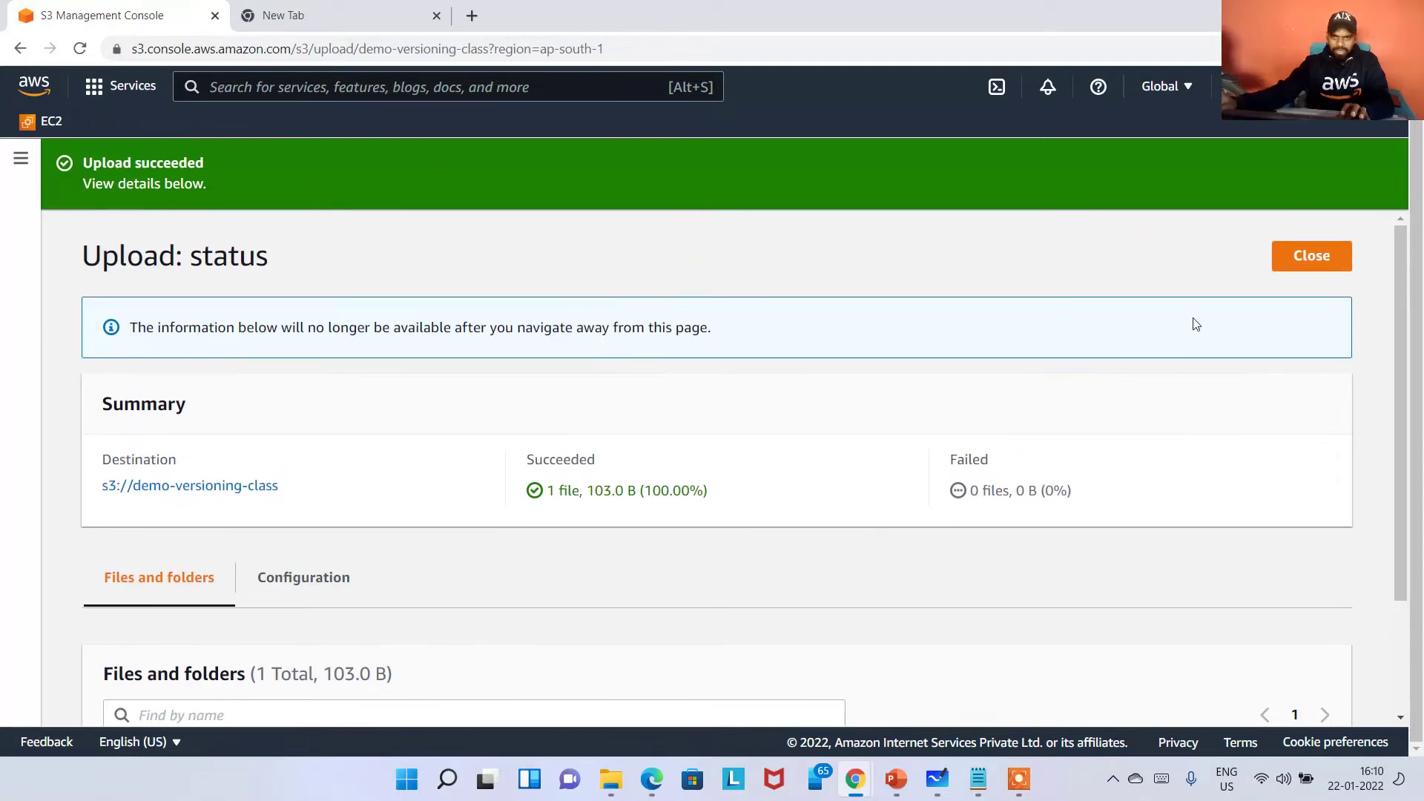
left_click(1290, 261)
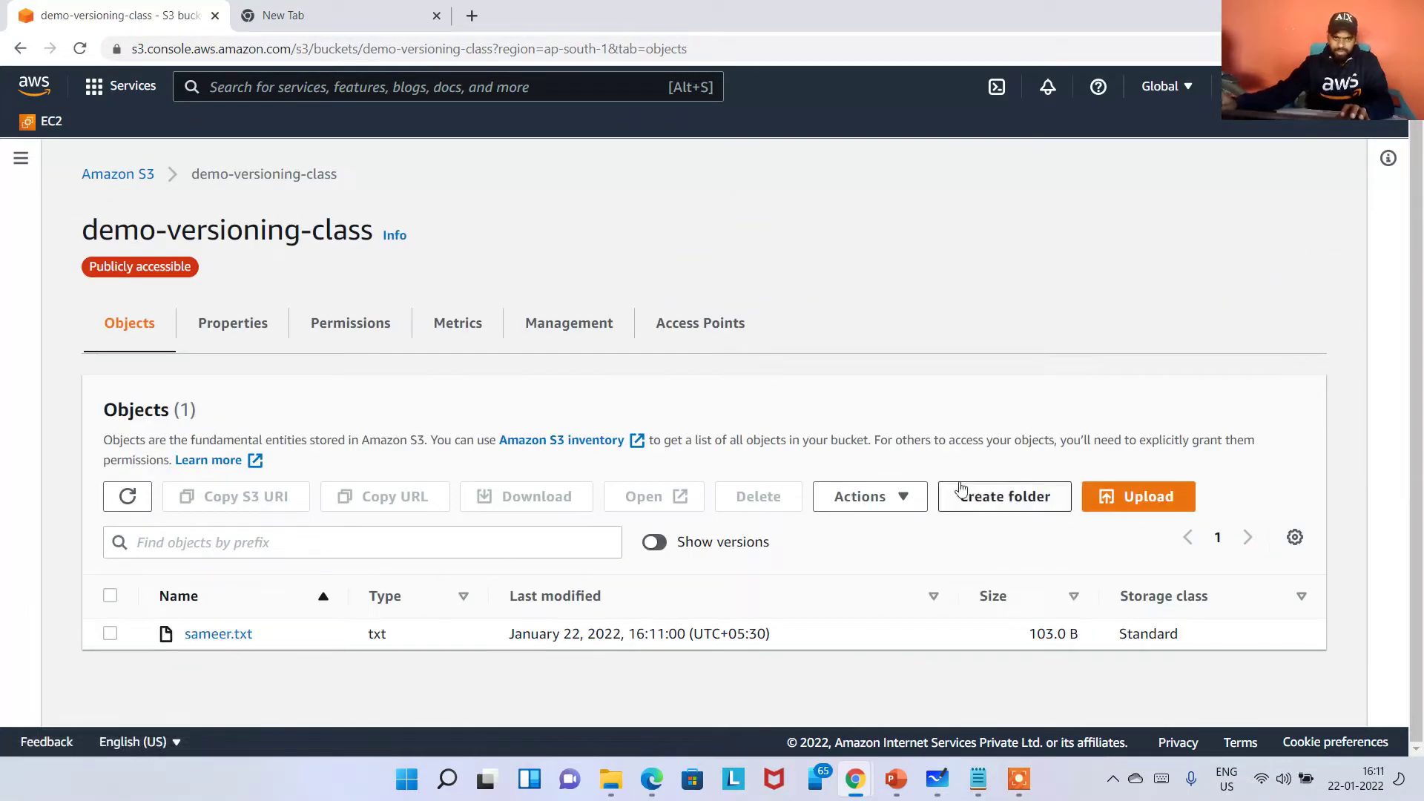
Show the object versions in the bucket and compare the names and sizes of the sameer.txt versions.
left_click(655, 543)
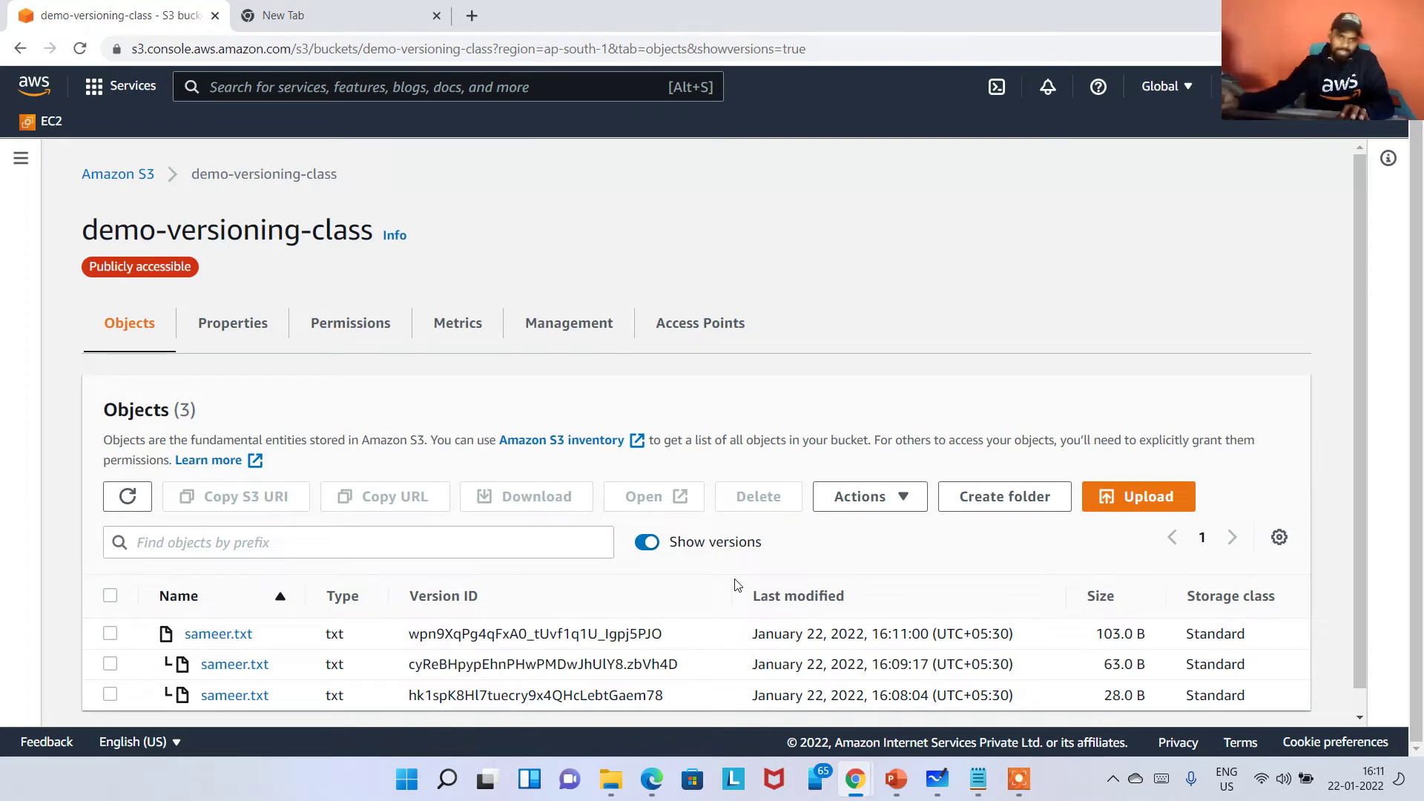
scroll(737, 585, "down", 1)
left_click_drag(270, 612, 176, 620)
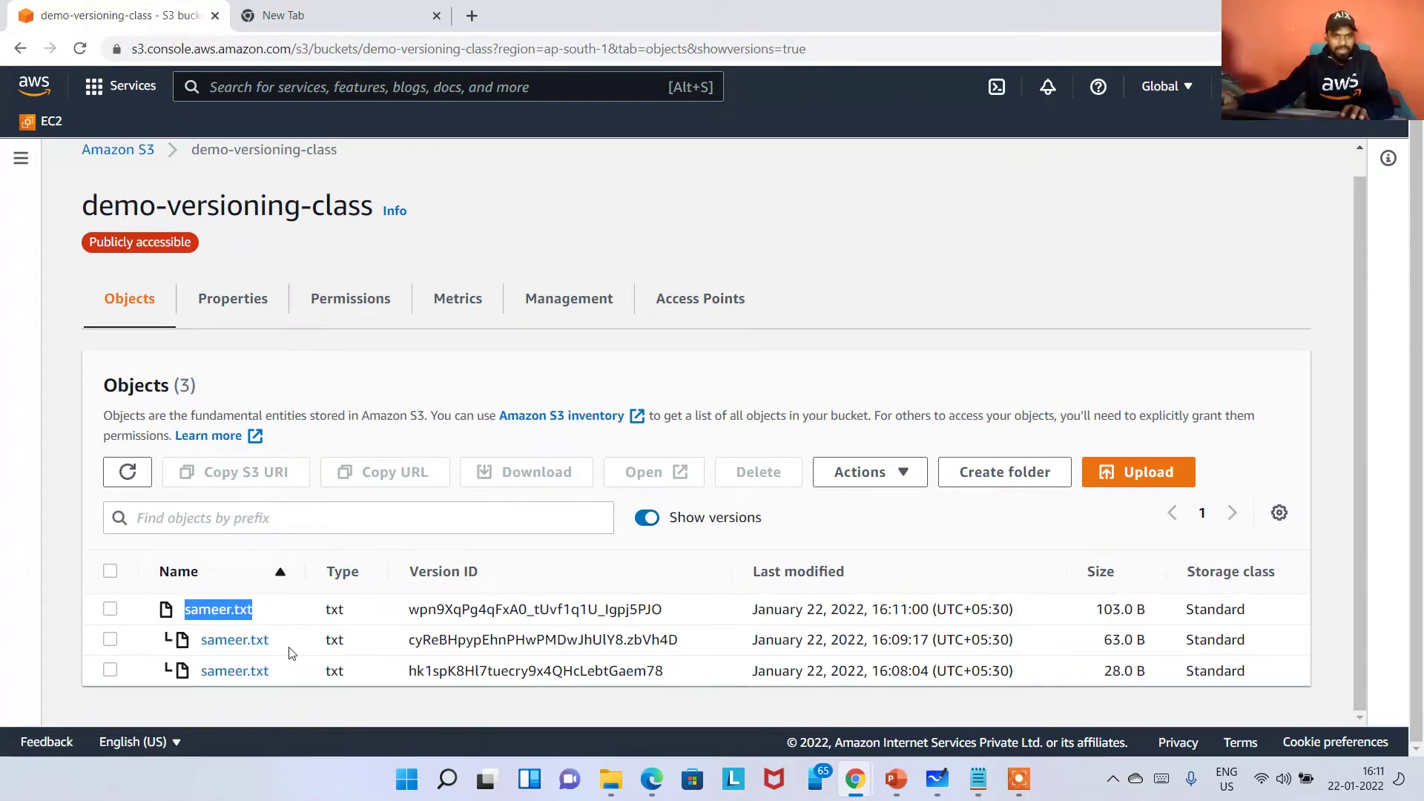
left_click_drag(291, 652, 187, 660)
left_click_drag(295, 686, 201, 679)
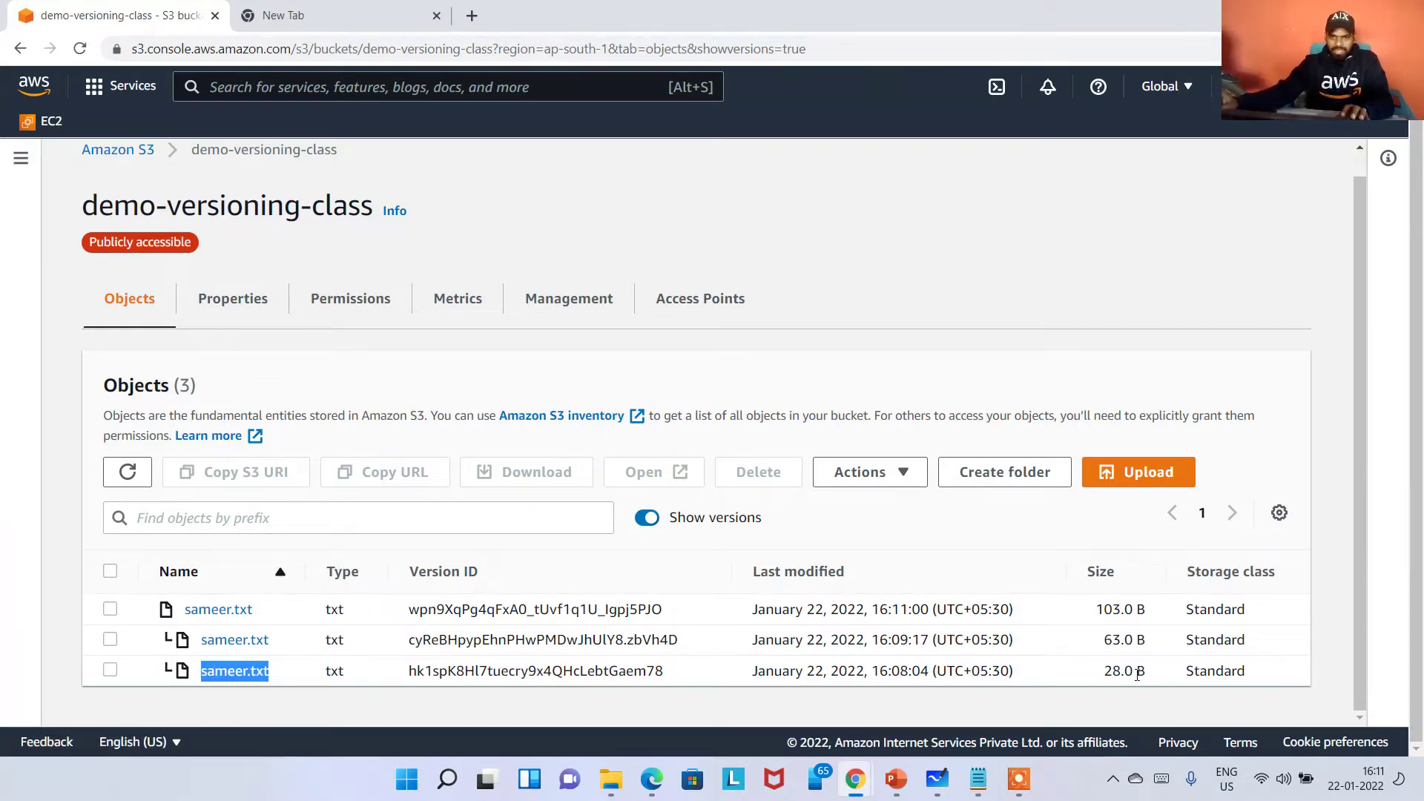
left_click_drag(1137, 675, 1130, 629)
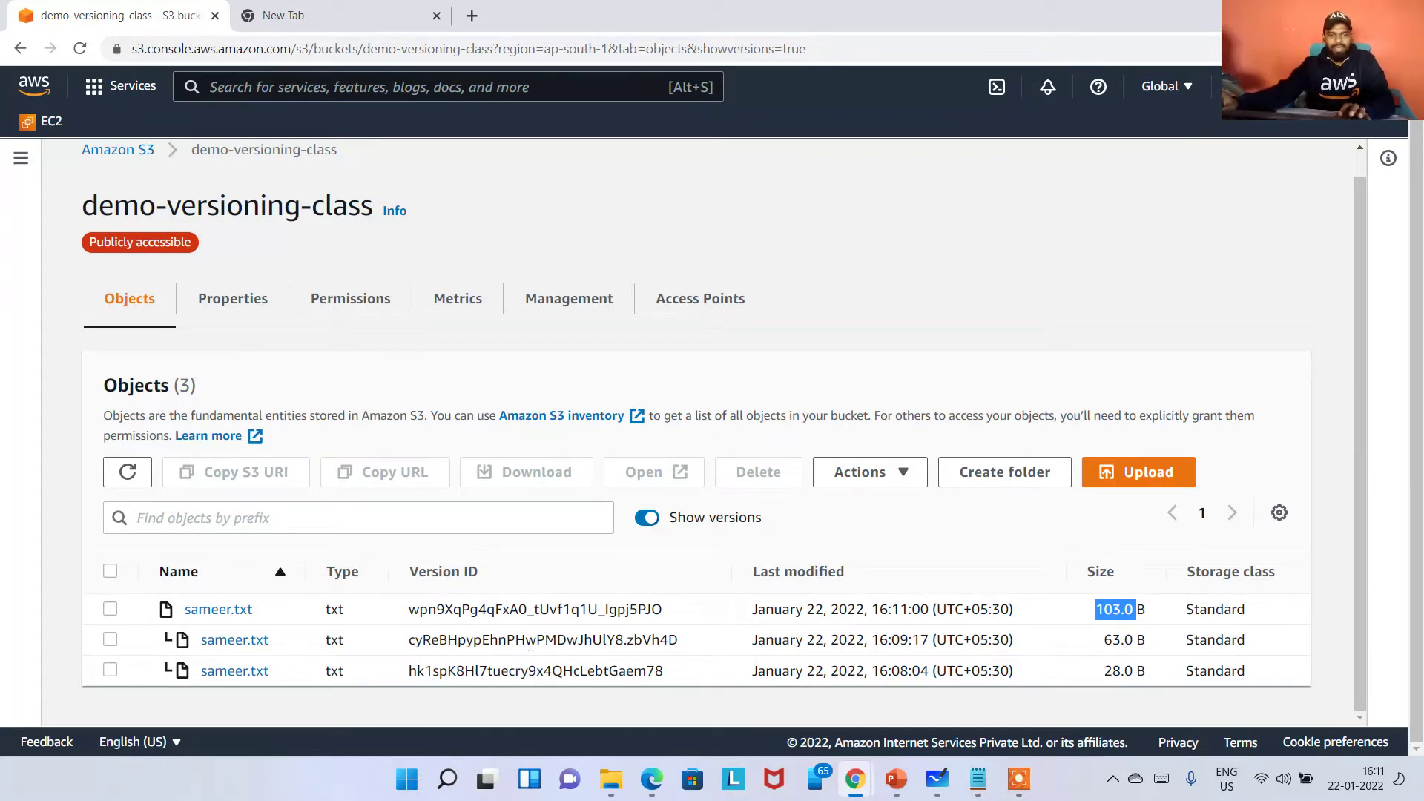
Search Google for "aws free tier" in the other browser tab and open the AWS Free Tier page.
left_click(327, 24)
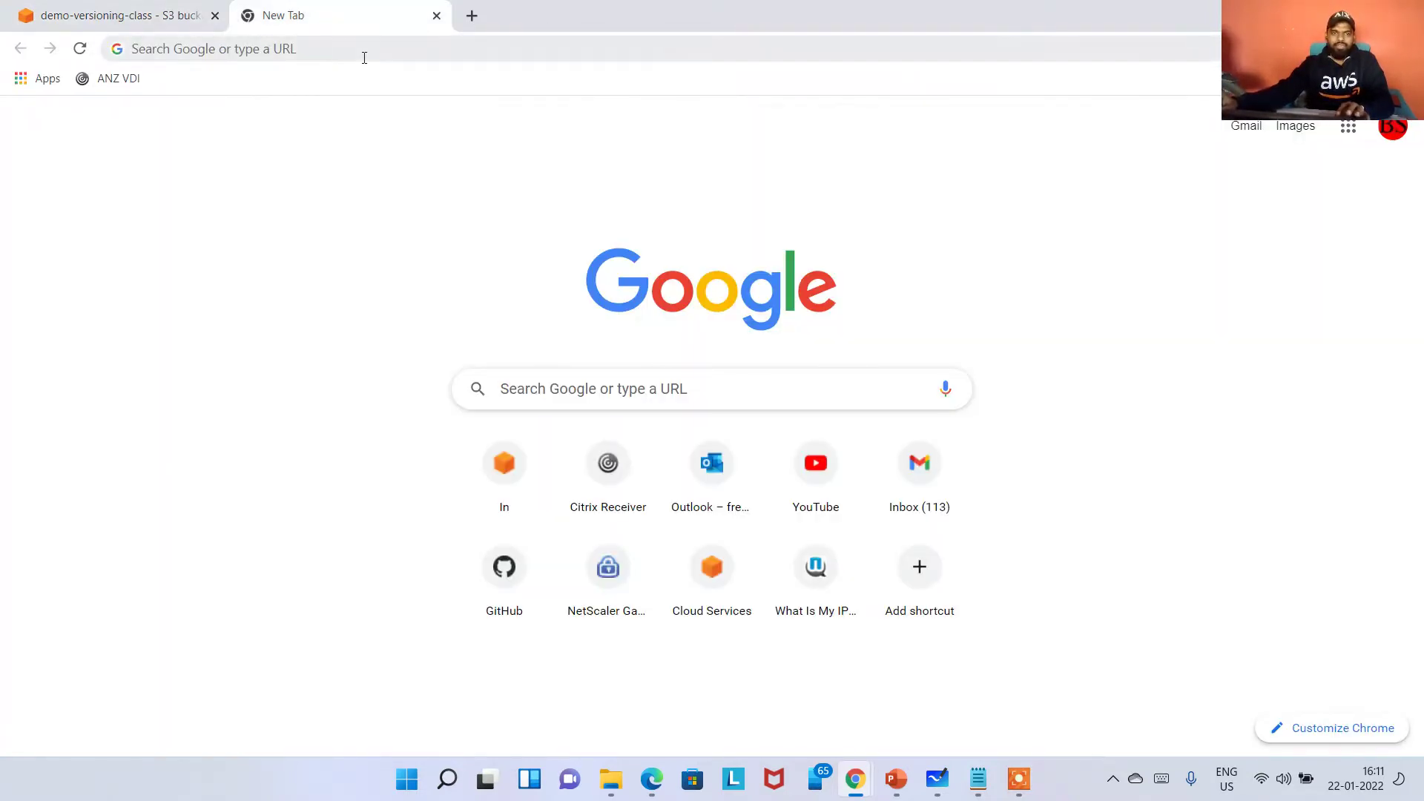
left_click(364, 52)
type("aws fre")
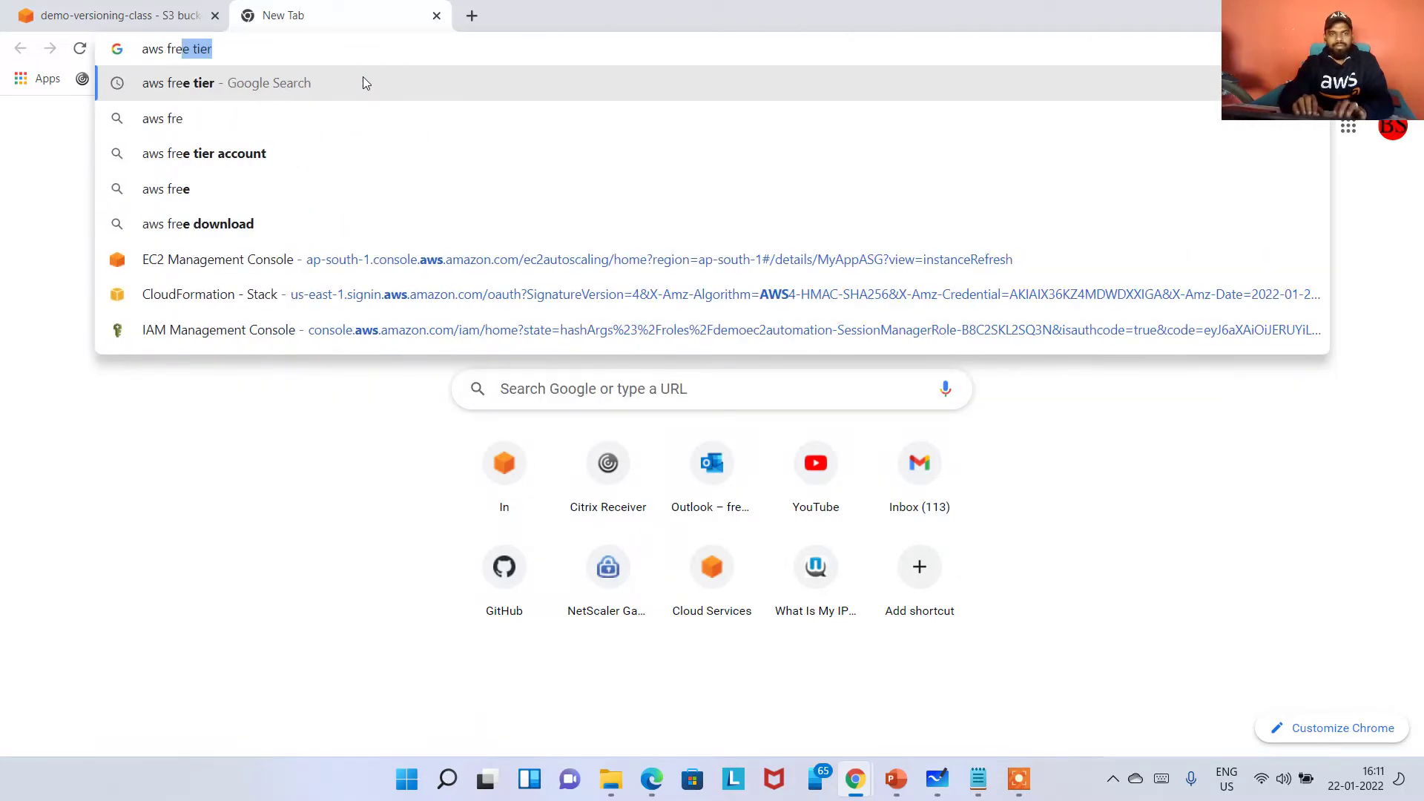
type("e tier")
key("Return")
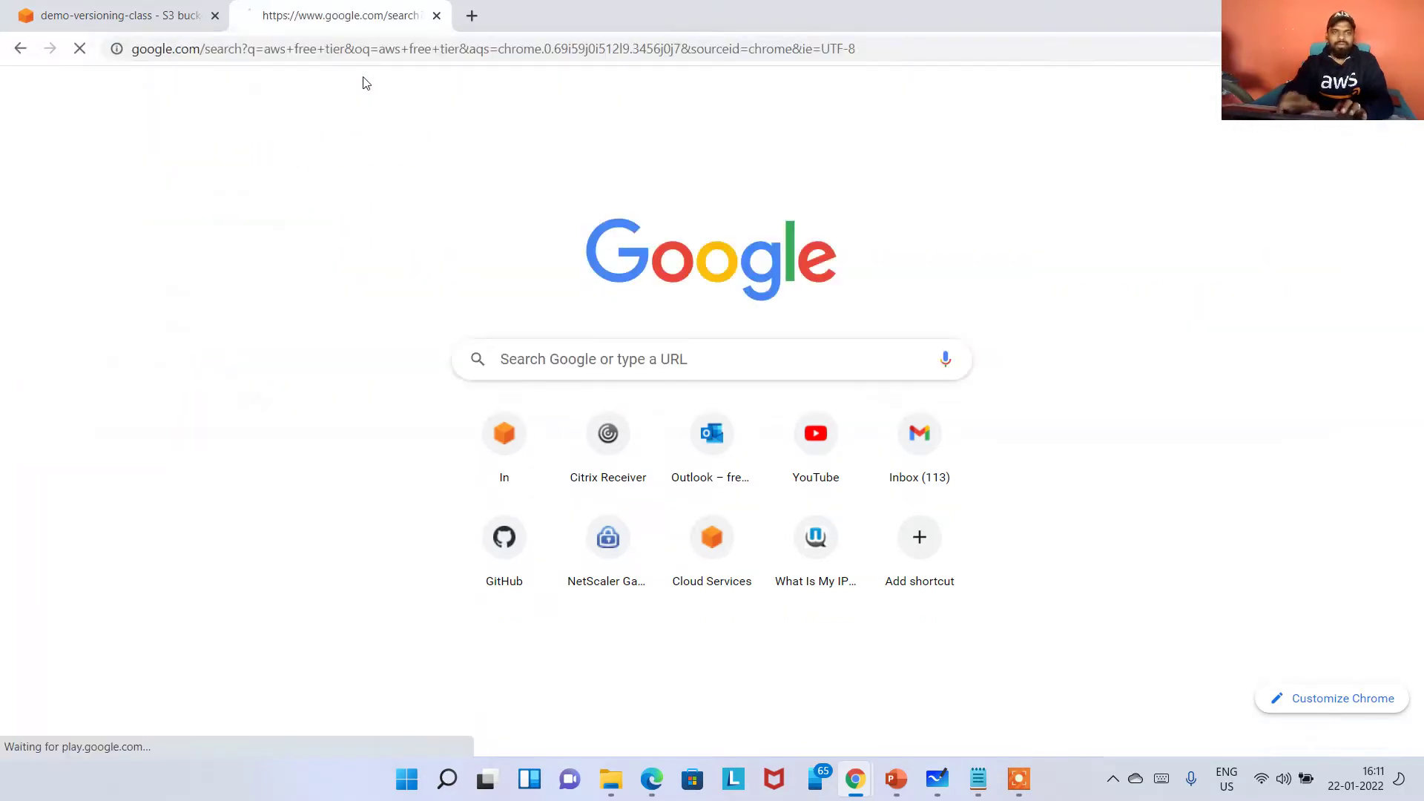
scroll(302, 485, "down", 3)
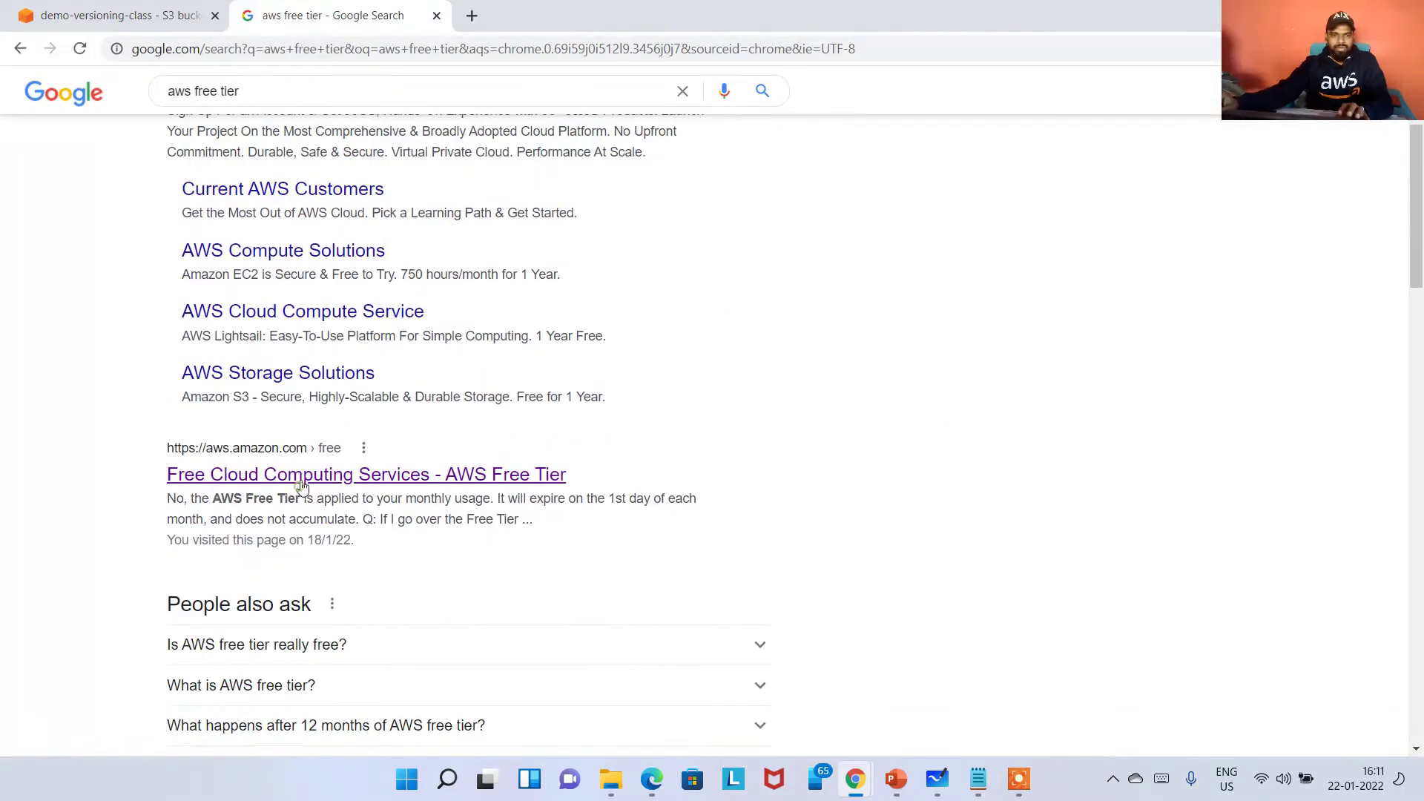
left_click(302, 485)
scroll(724, 531, "down", 2)
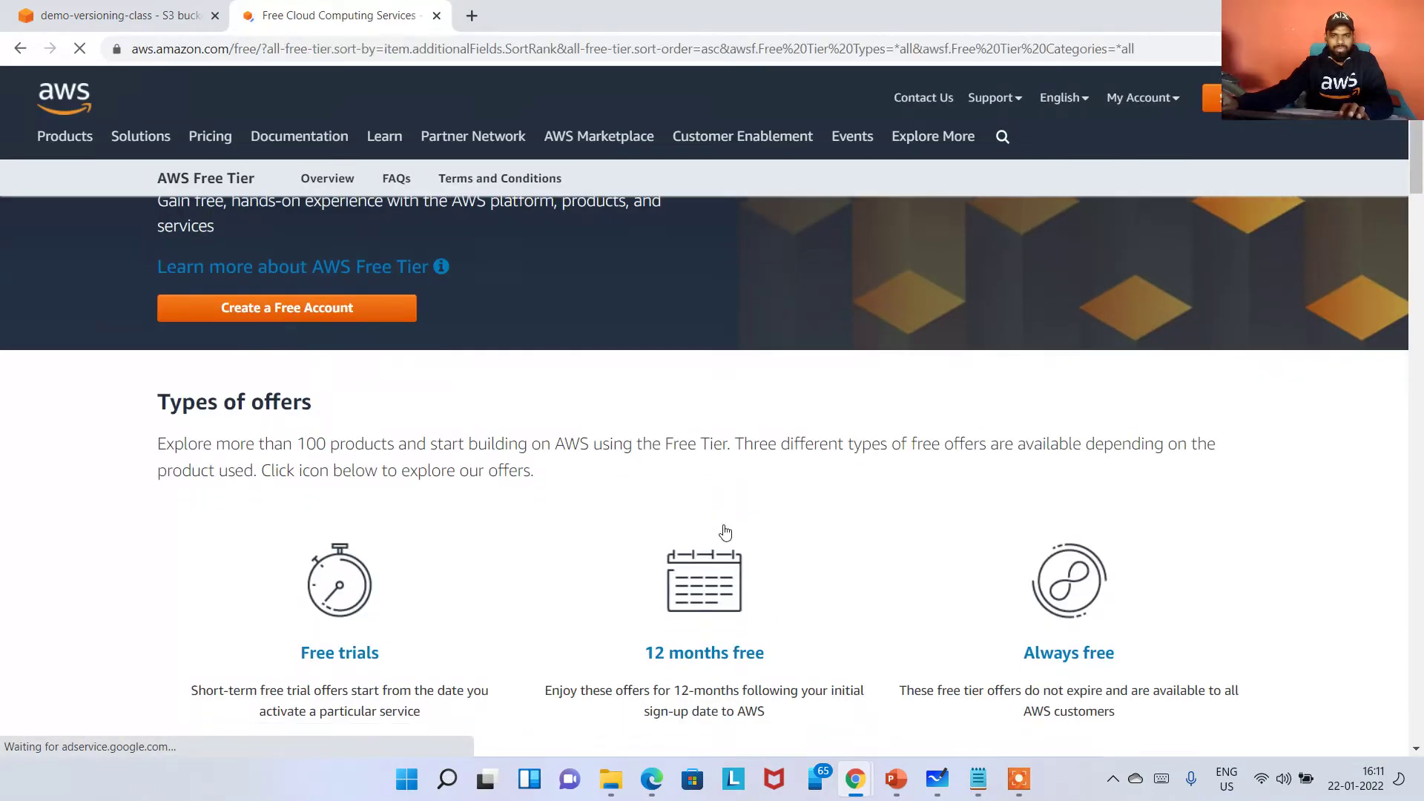
Browse the AWS Free Tier product offers, then search them for "s3" and review the Amazon S3 storage and request allowances.
scroll(724, 531, "down", 10)
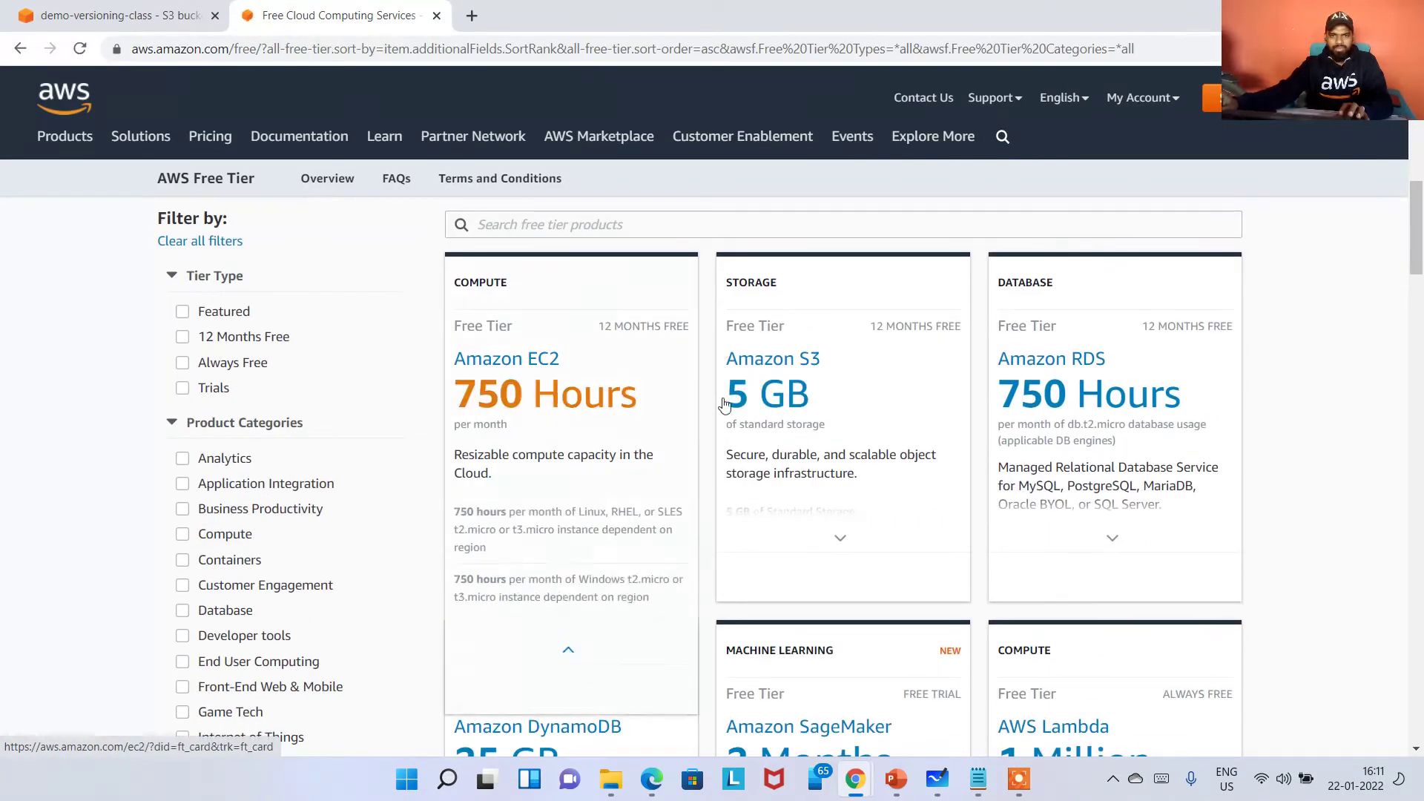
scroll(571, 534, "down", 4)
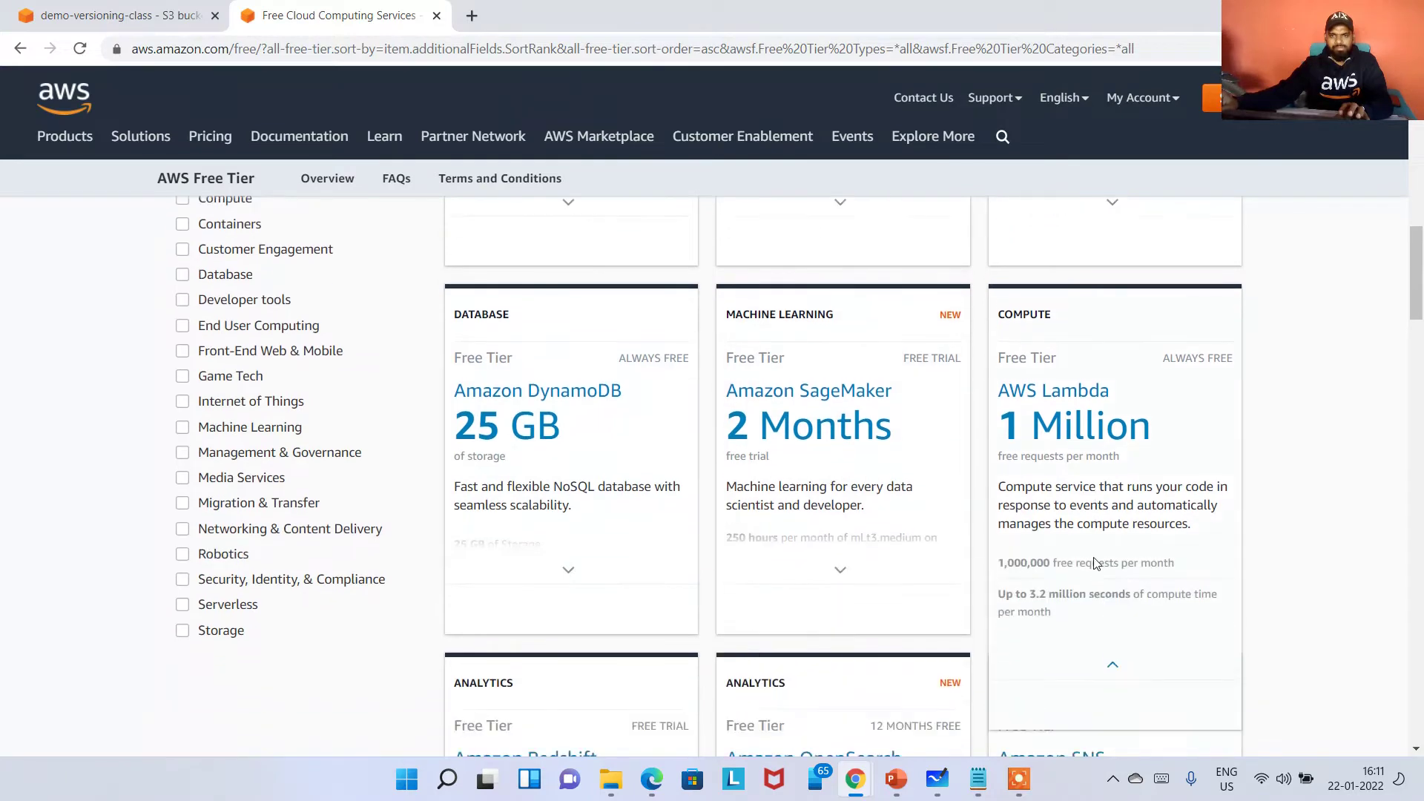
scroll(1095, 563, "down", 3)
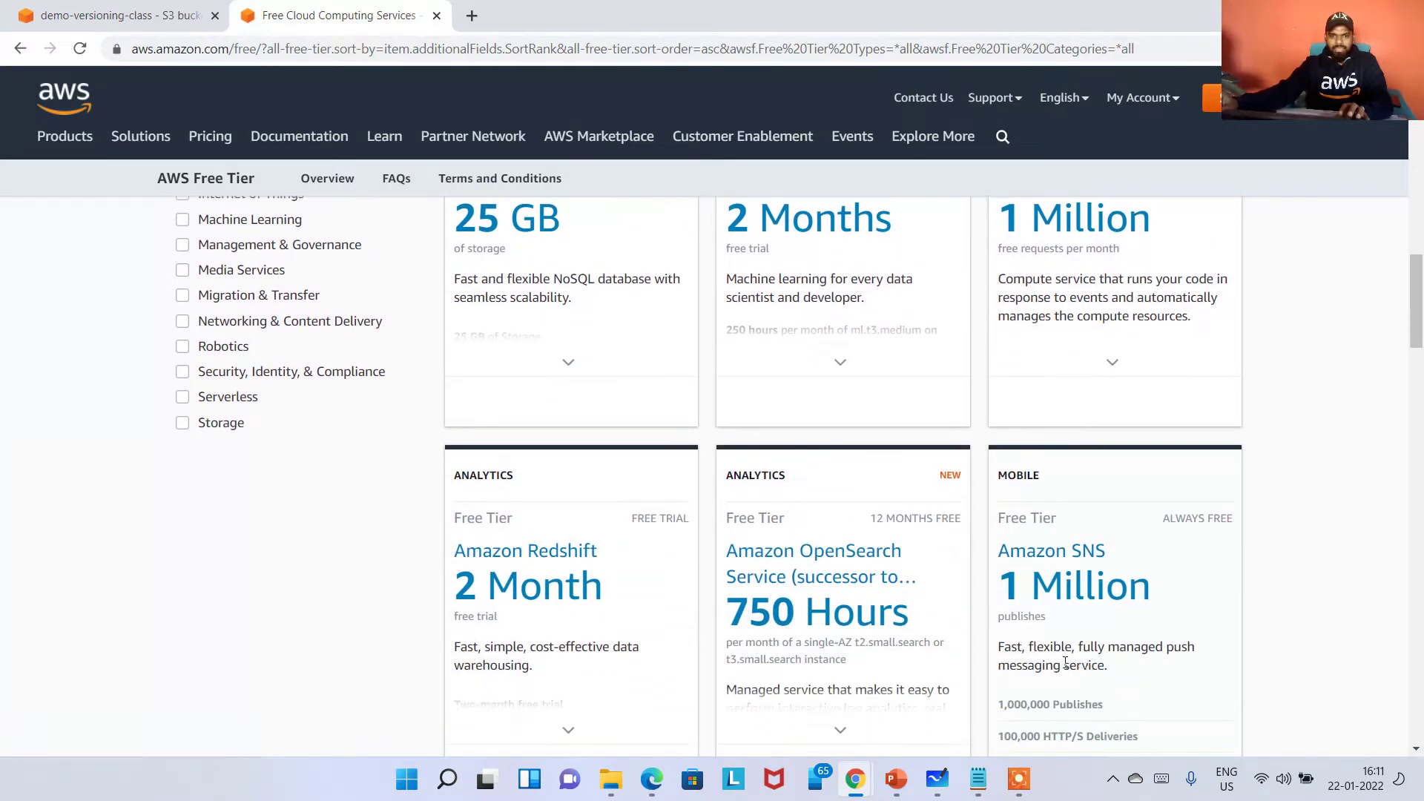
scroll(627, 473, "up", 10)
left_click(590, 605)
type("s3")
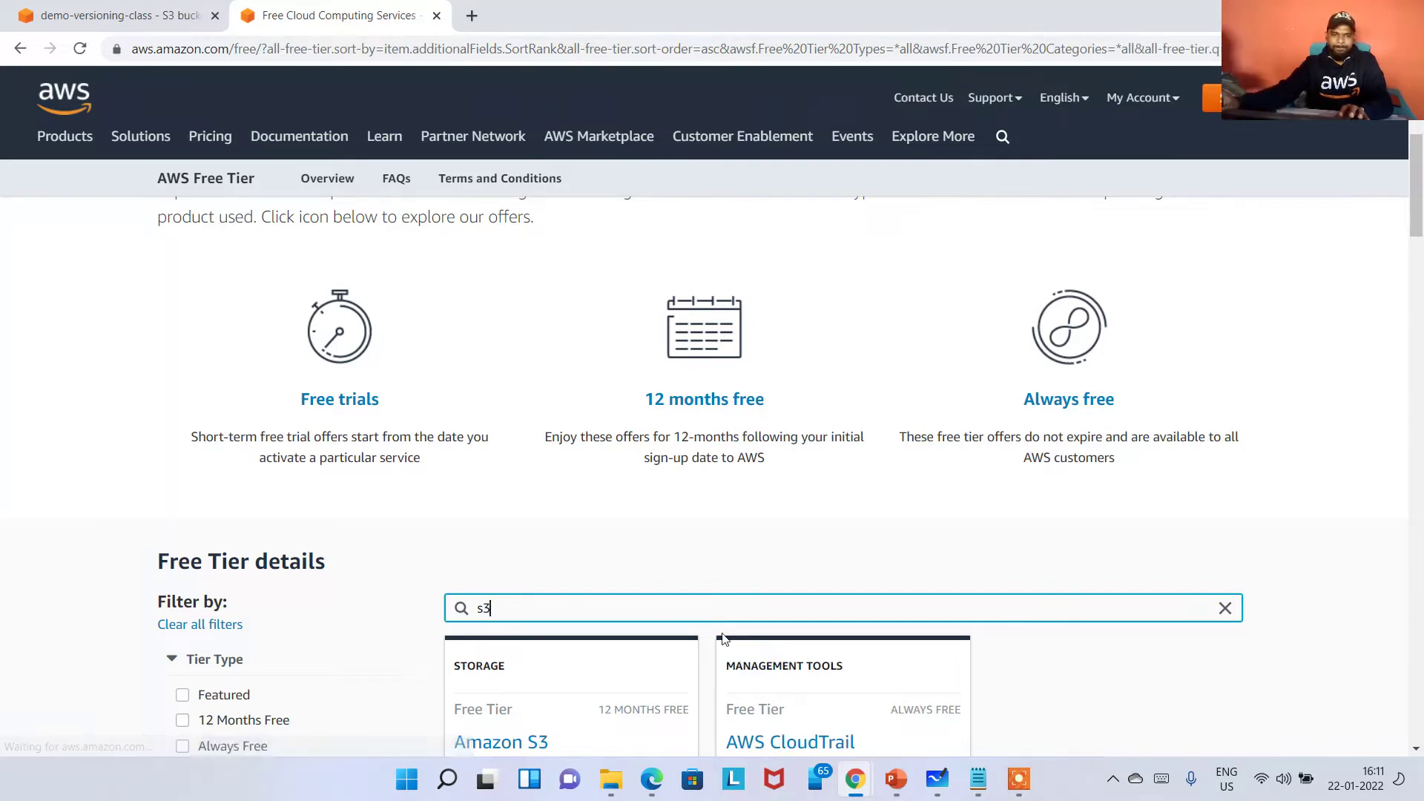
scroll(572, 663, "down", 5)
mouse_move(504, 375)
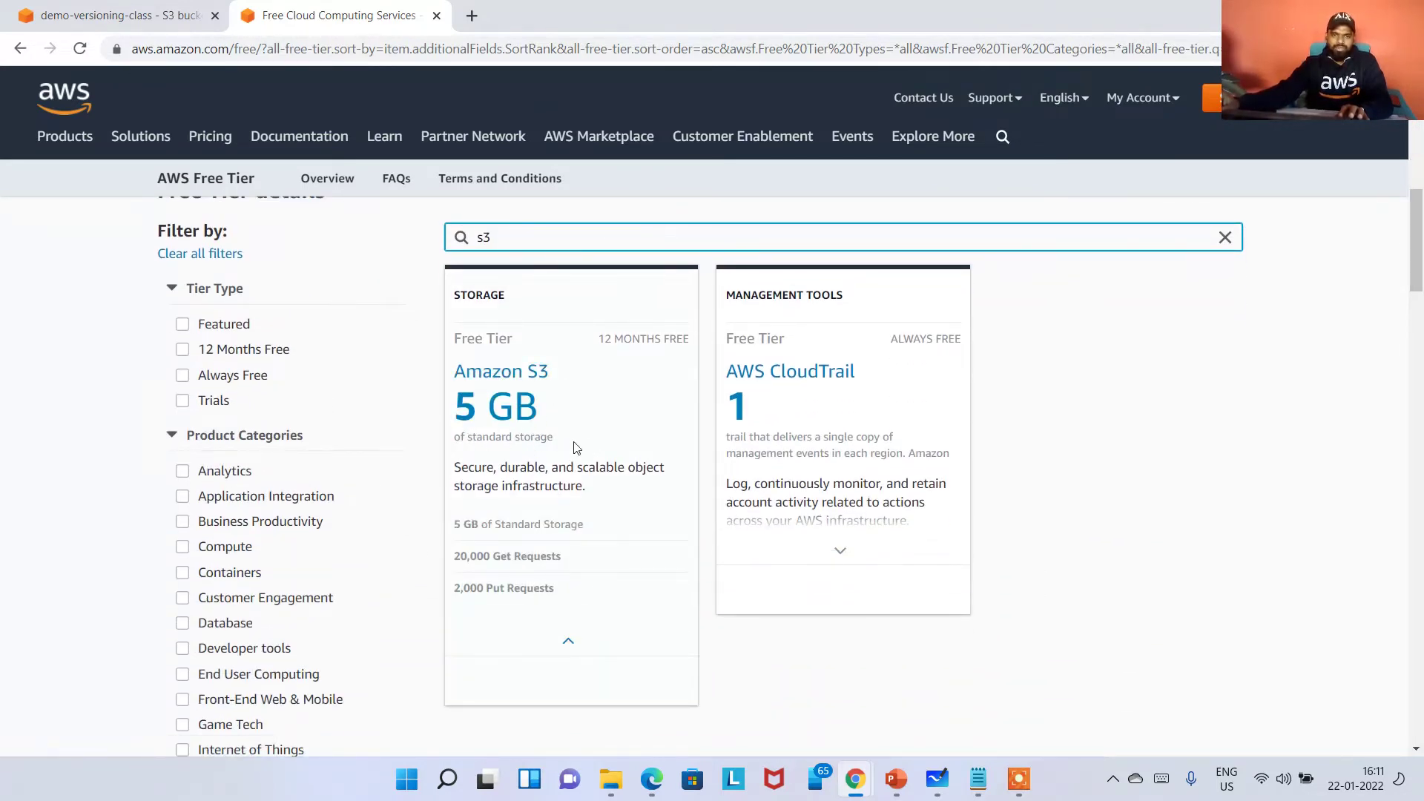
Return to the demo-versioning-class bucket page and compare the sizes of the listed sameer.txt versions.
left_click(112, 15)
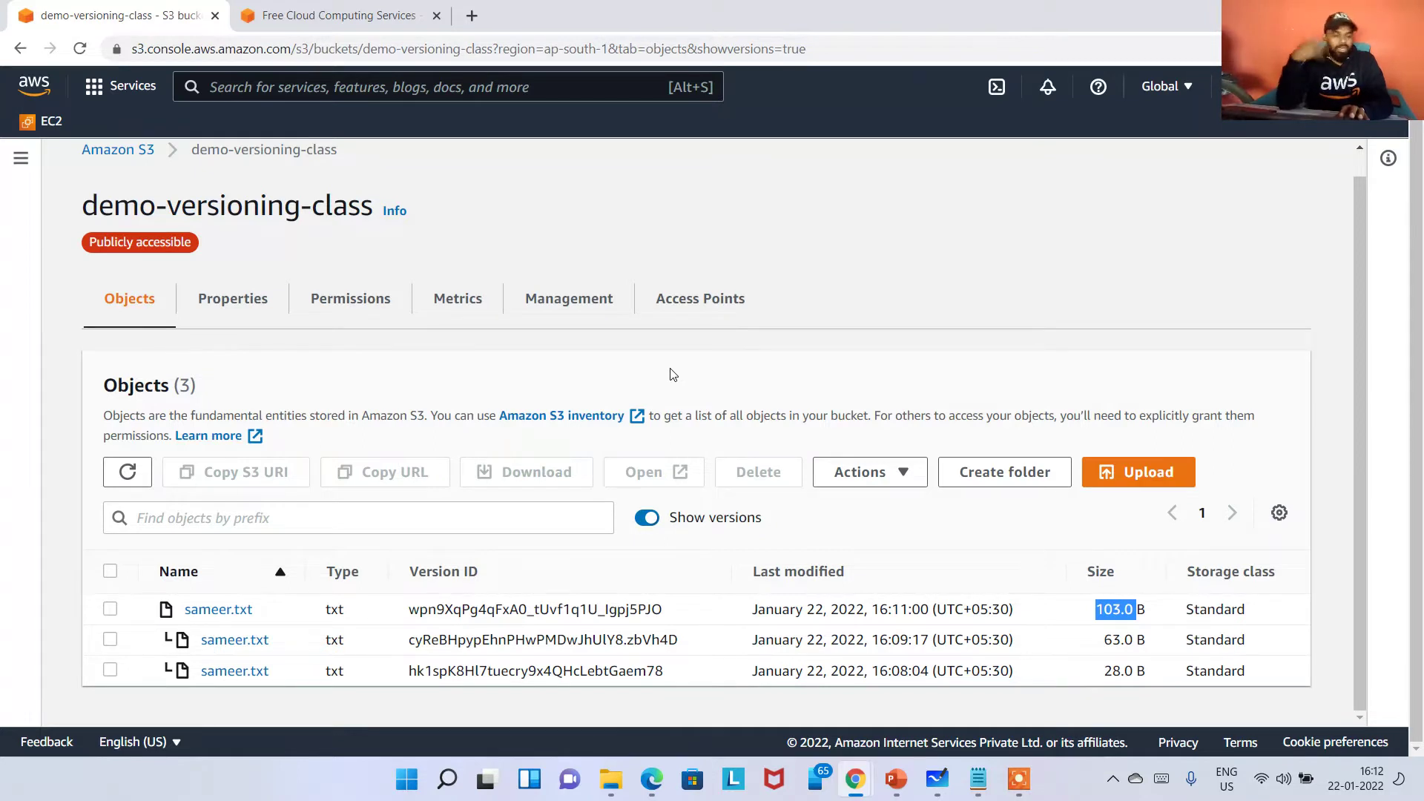
left_click(1155, 668)
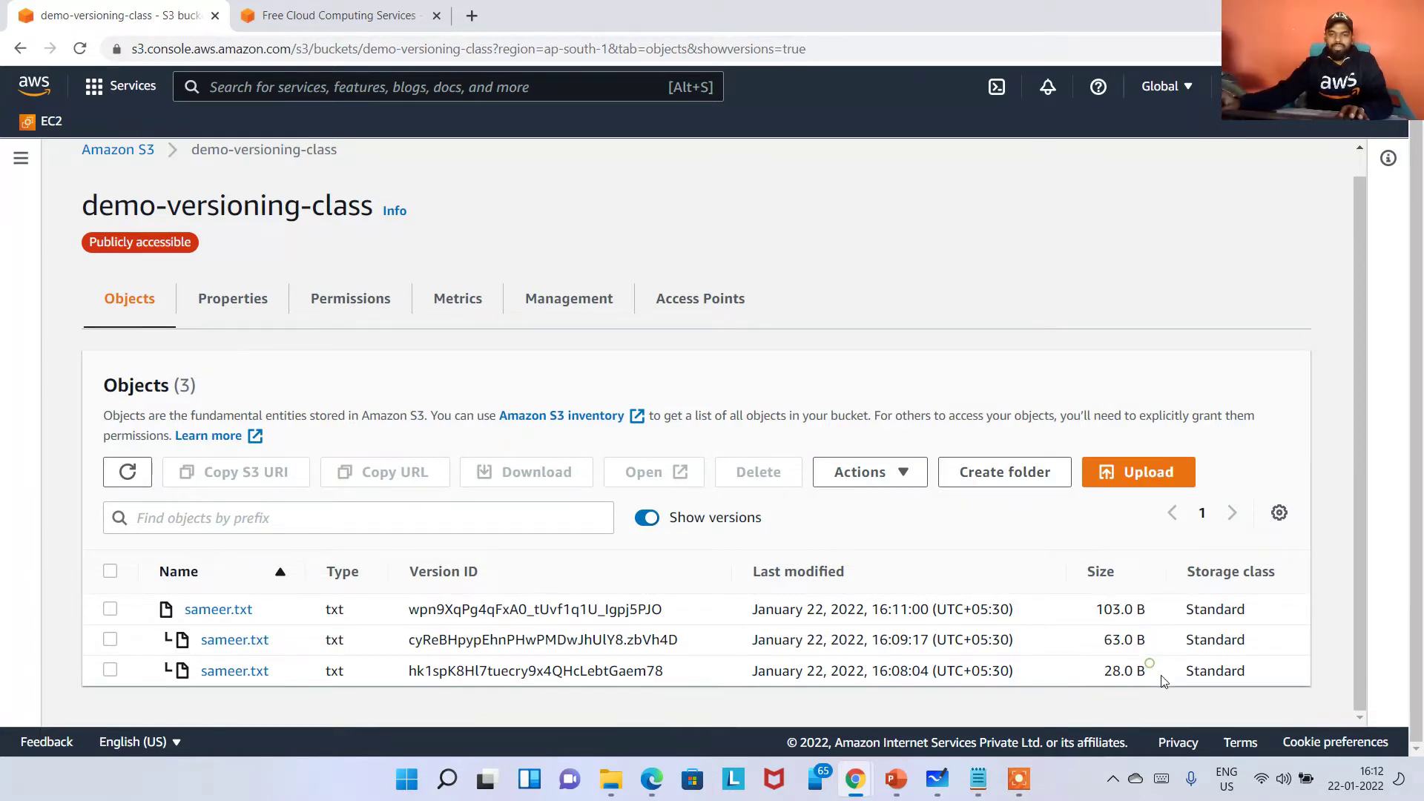
left_click_drag(1089, 614, 1148, 681)
left_click(1131, 527)
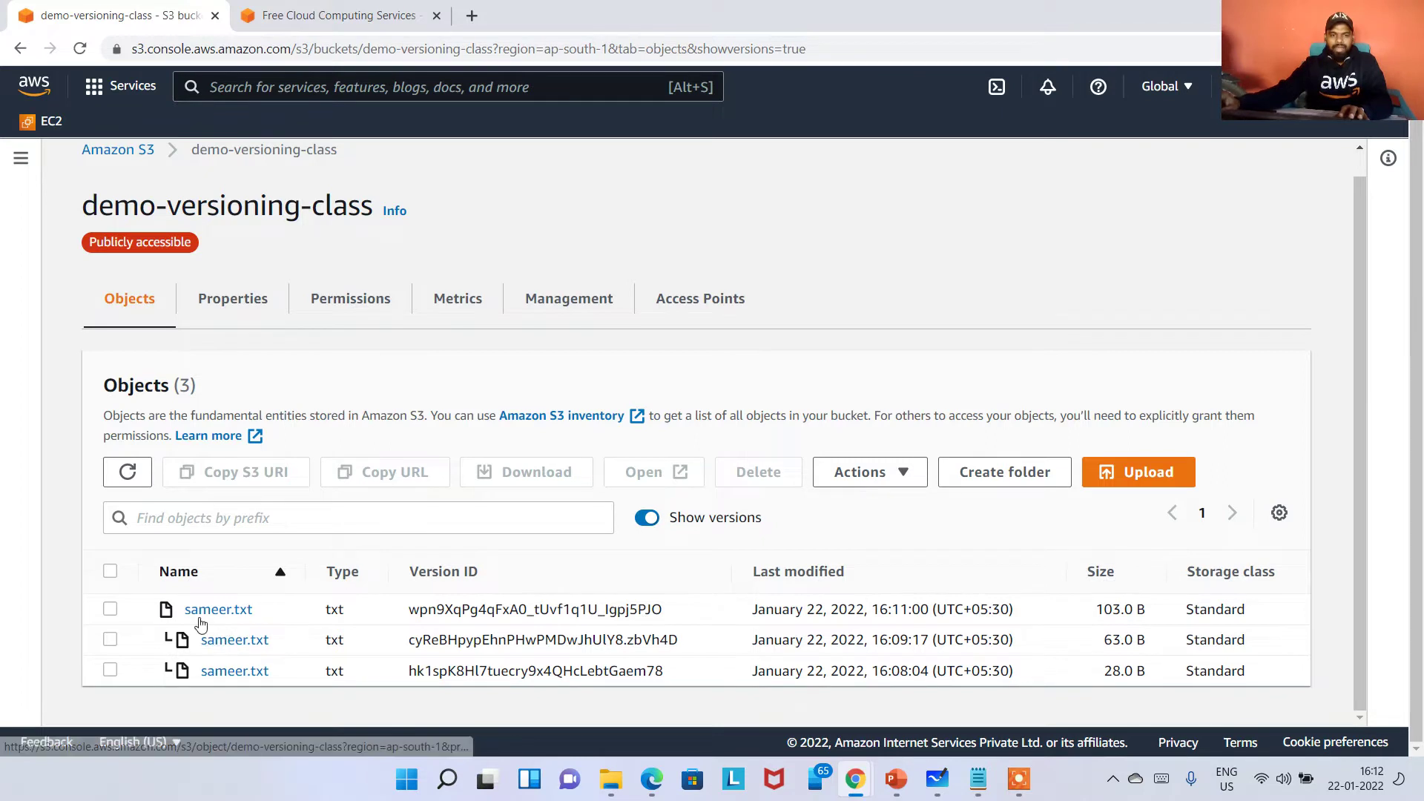
left_click(117, 312)
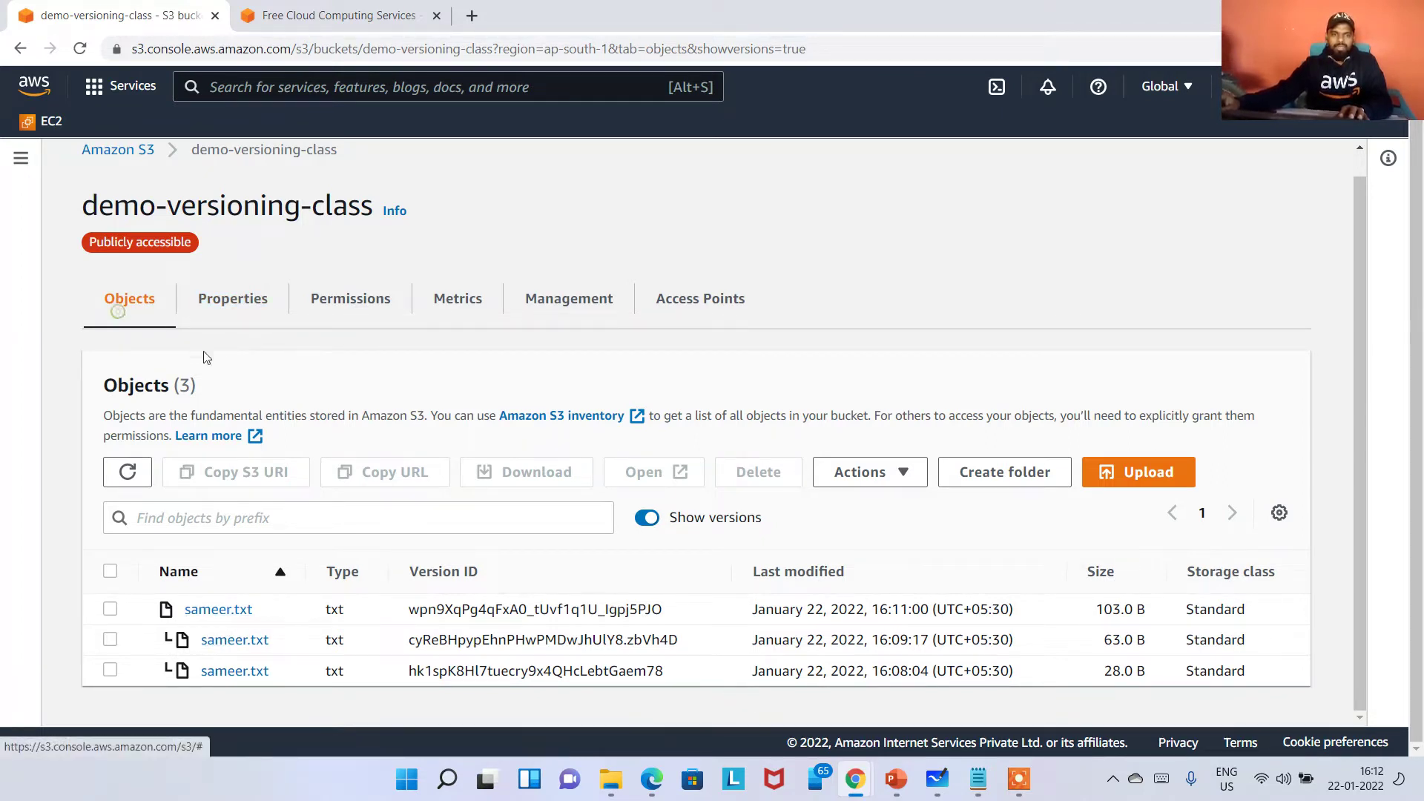
Hide the object versions, delete sameer.txt with the confirmation text "delete", and close the deletion status page.
left_click(646, 519)
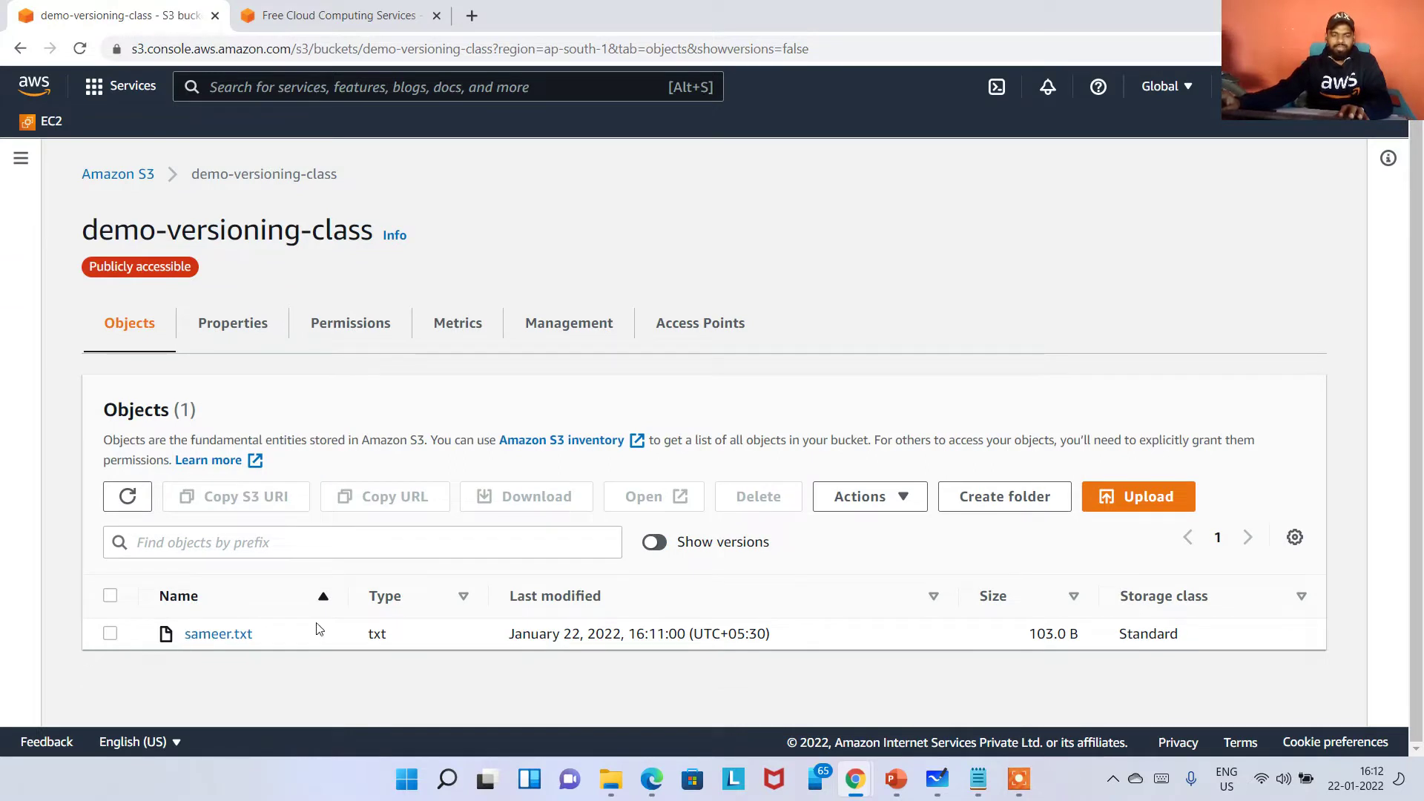
left_click(110, 634)
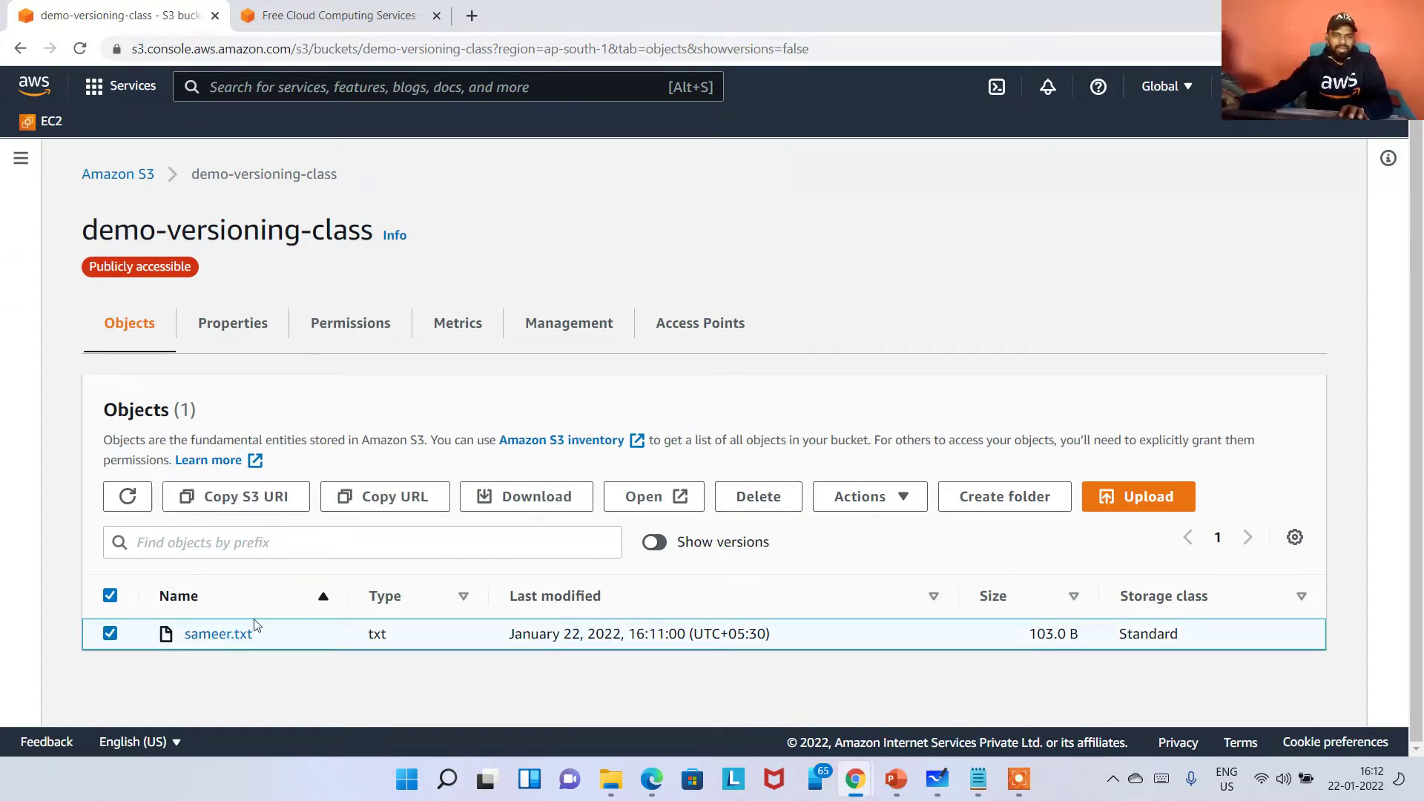
left_click(775, 498)
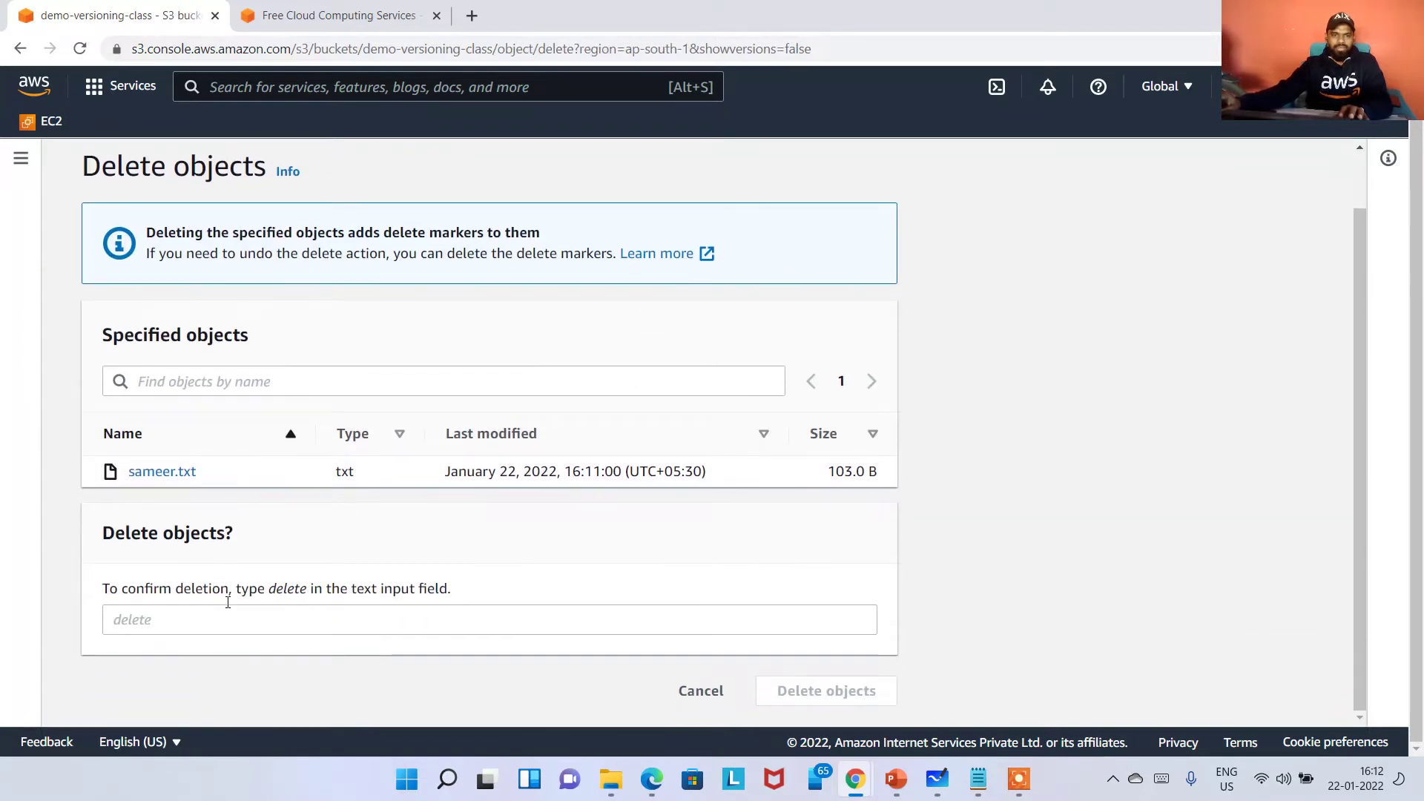
triple_click(287, 591)
left_click(317, 591)
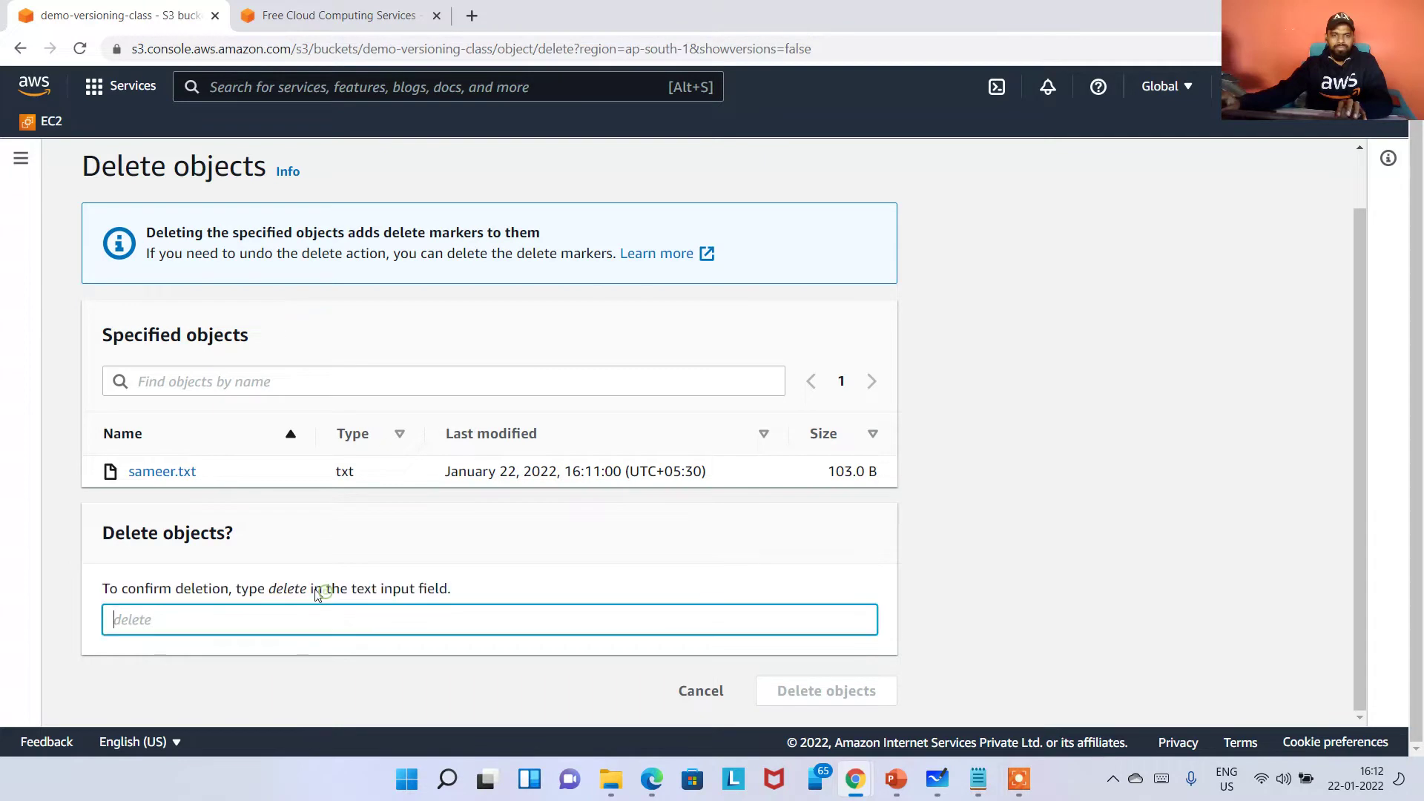
left_click_drag(306, 590, 280, 592)
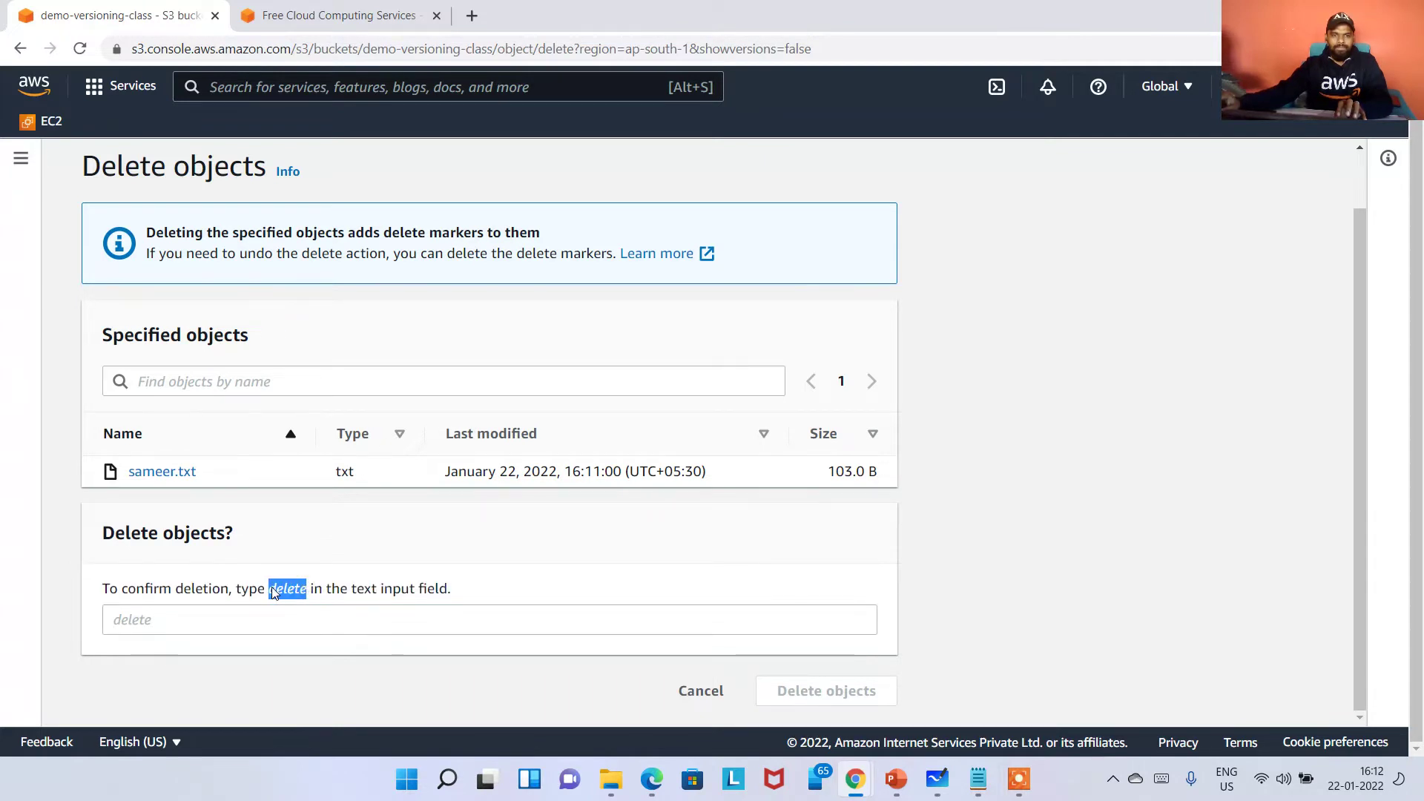
left_click(260, 628)
type("delete")
left_click(867, 690)
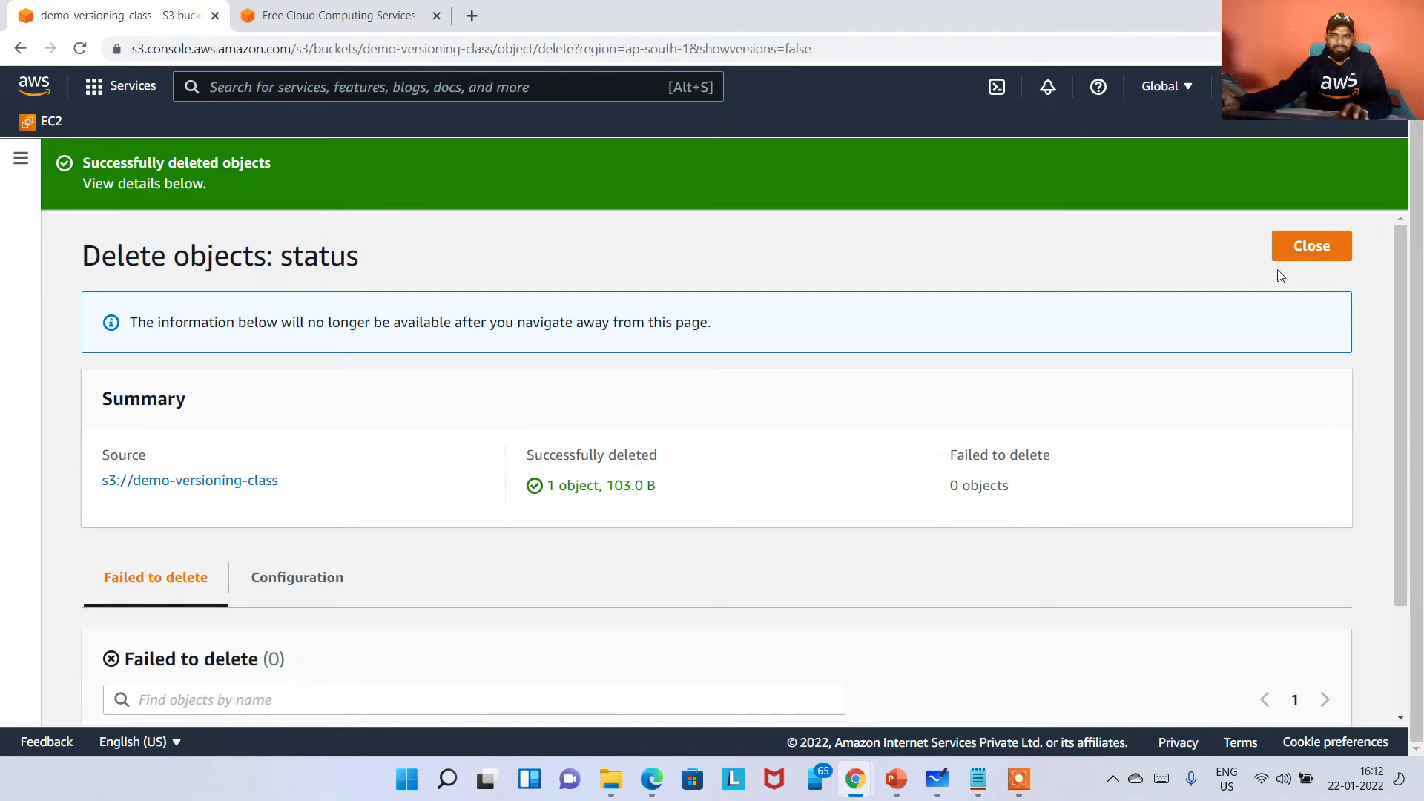
left_click(1290, 251)
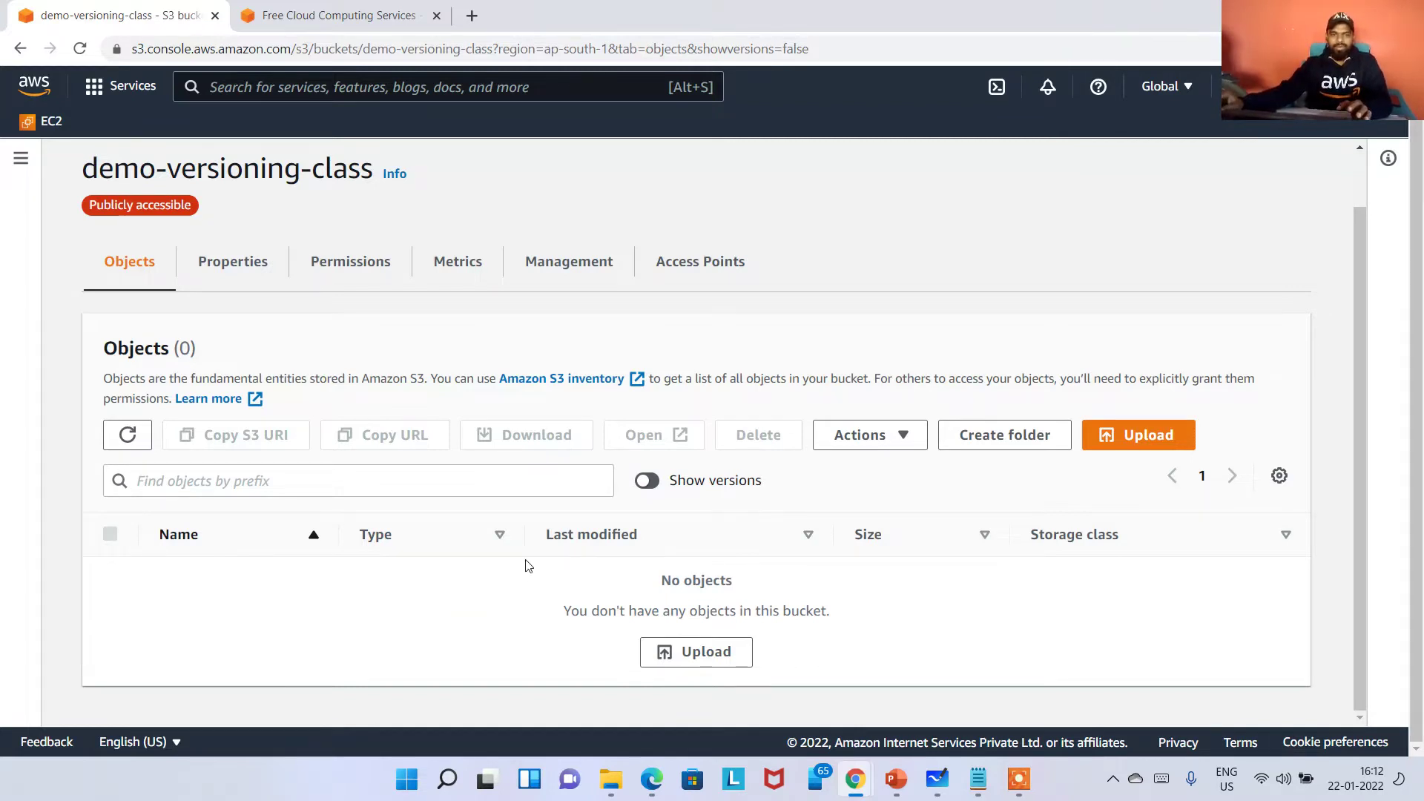
Show the object versions in the bucket again and examine each sameer.txt entry left after the deletion.
left_click(648, 481)
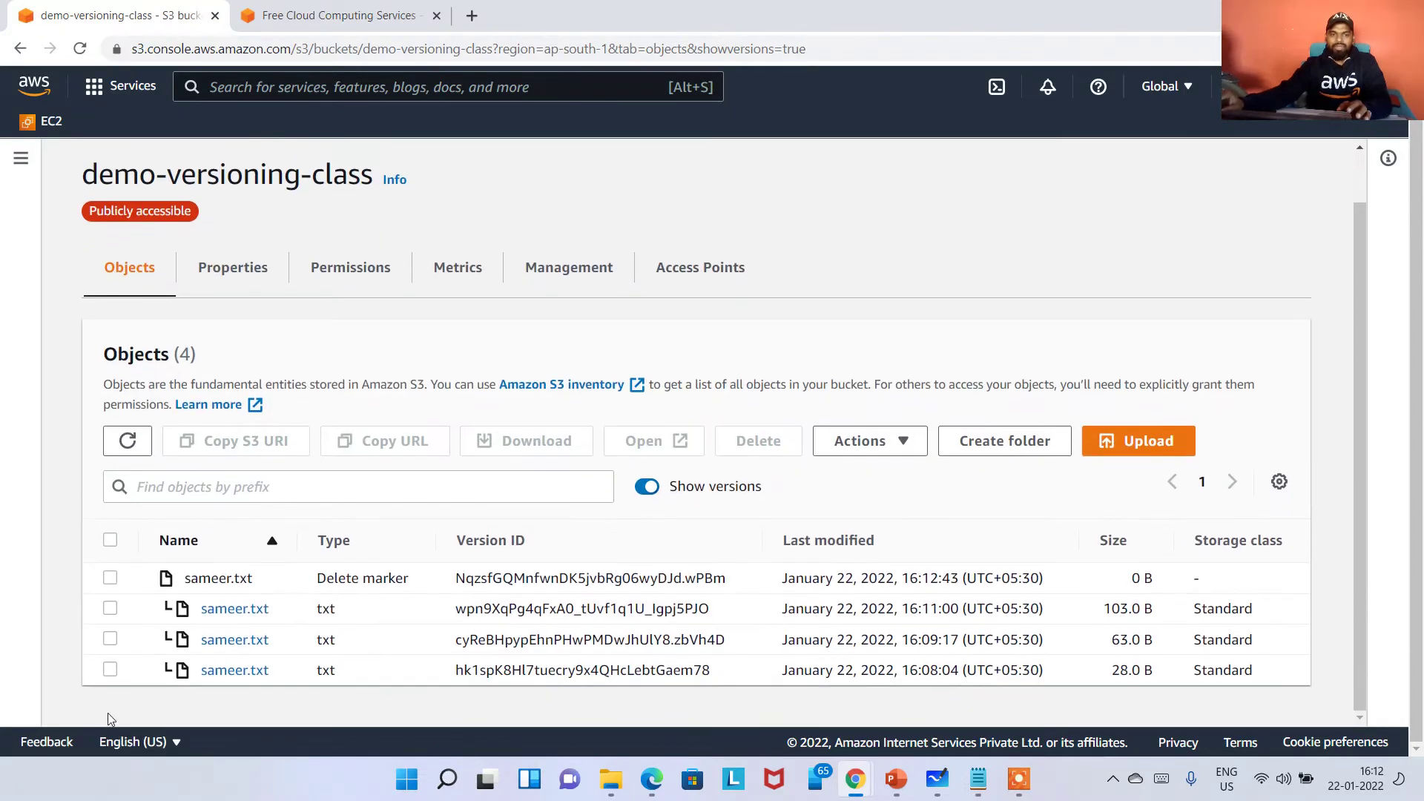
double_click(283, 674)
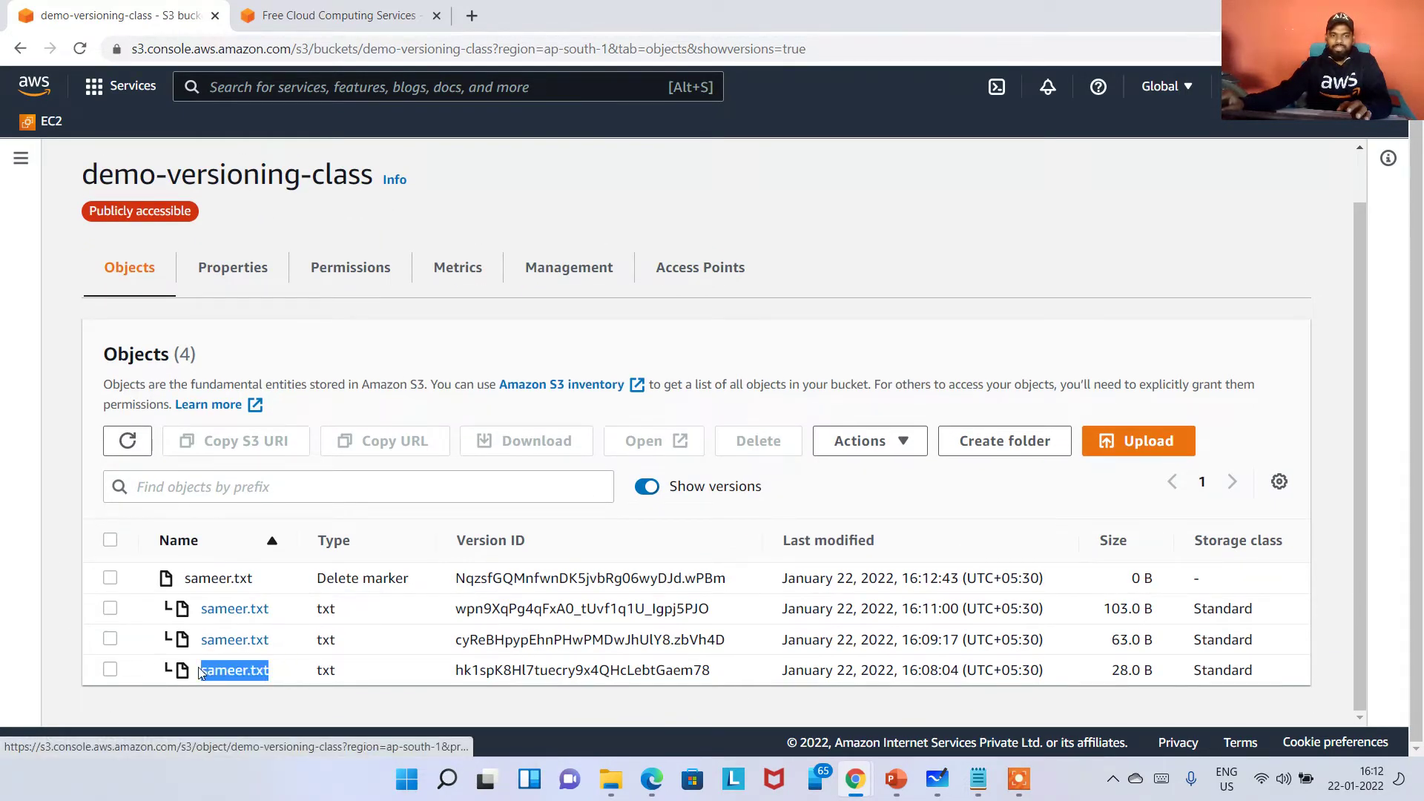
left_click_drag(312, 643, 216, 642)
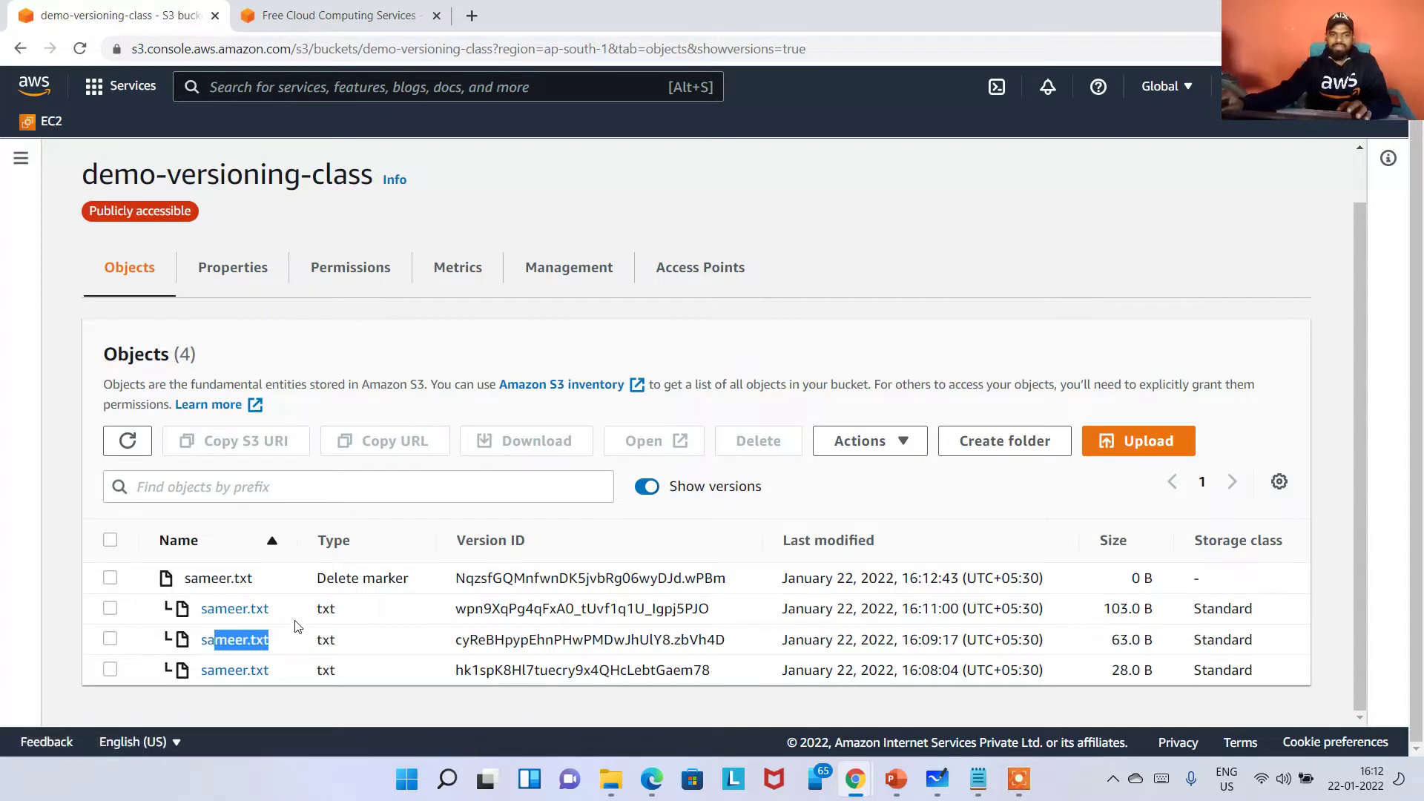
left_click_drag(295, 622, 212, 624)
left_click_drag(289, 580, 186, 578)
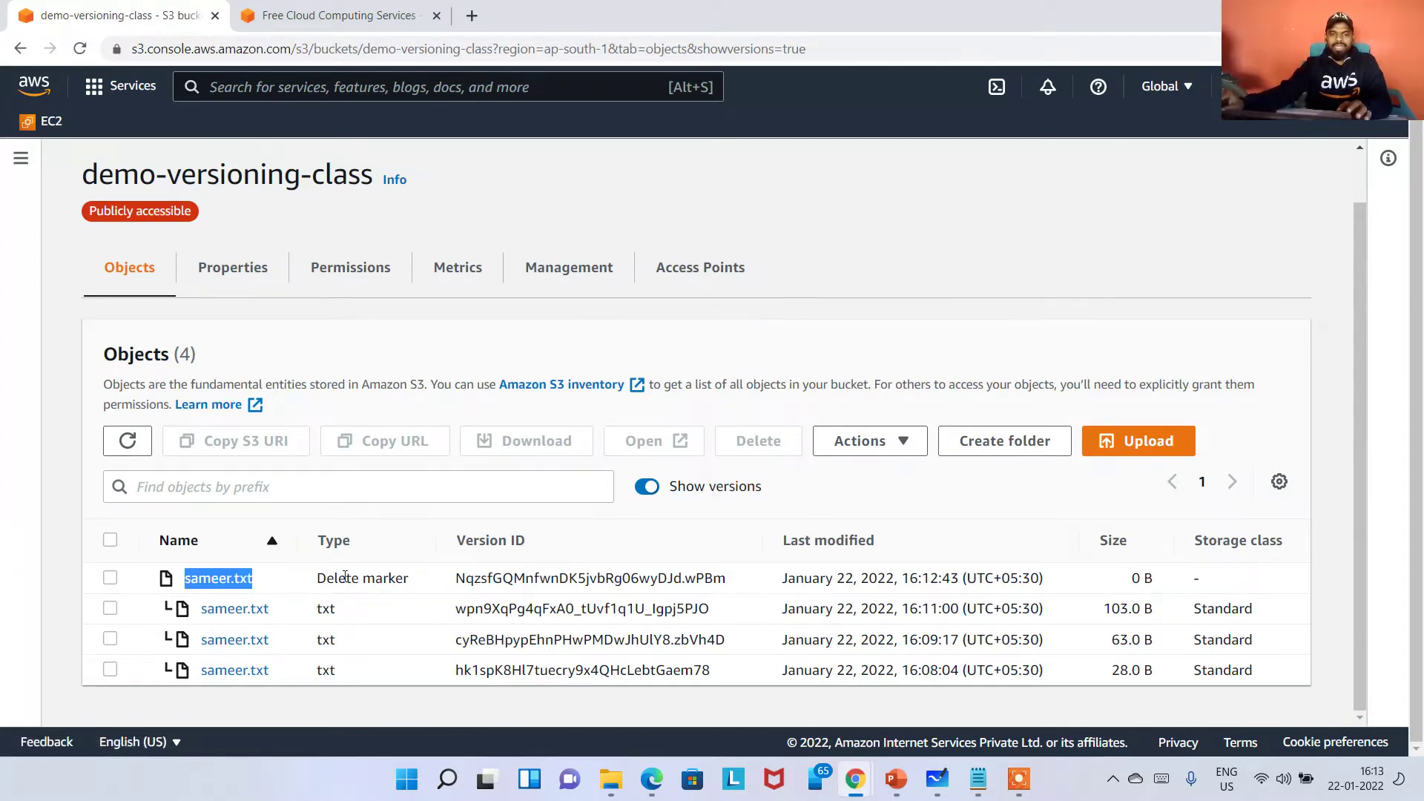
left_click(288, 581)
left_click_drag(242, 586, 185, 580)
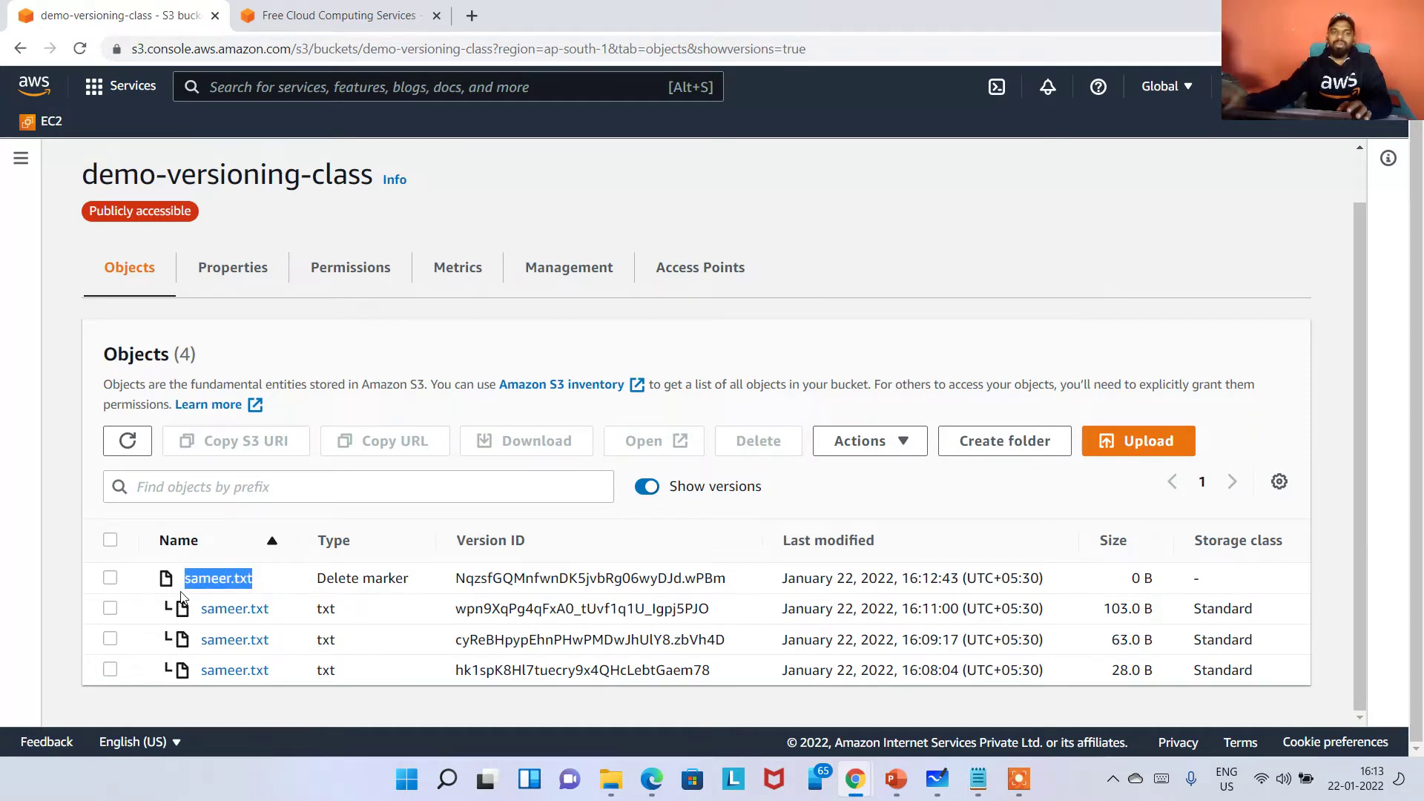
left_click(311, 585)
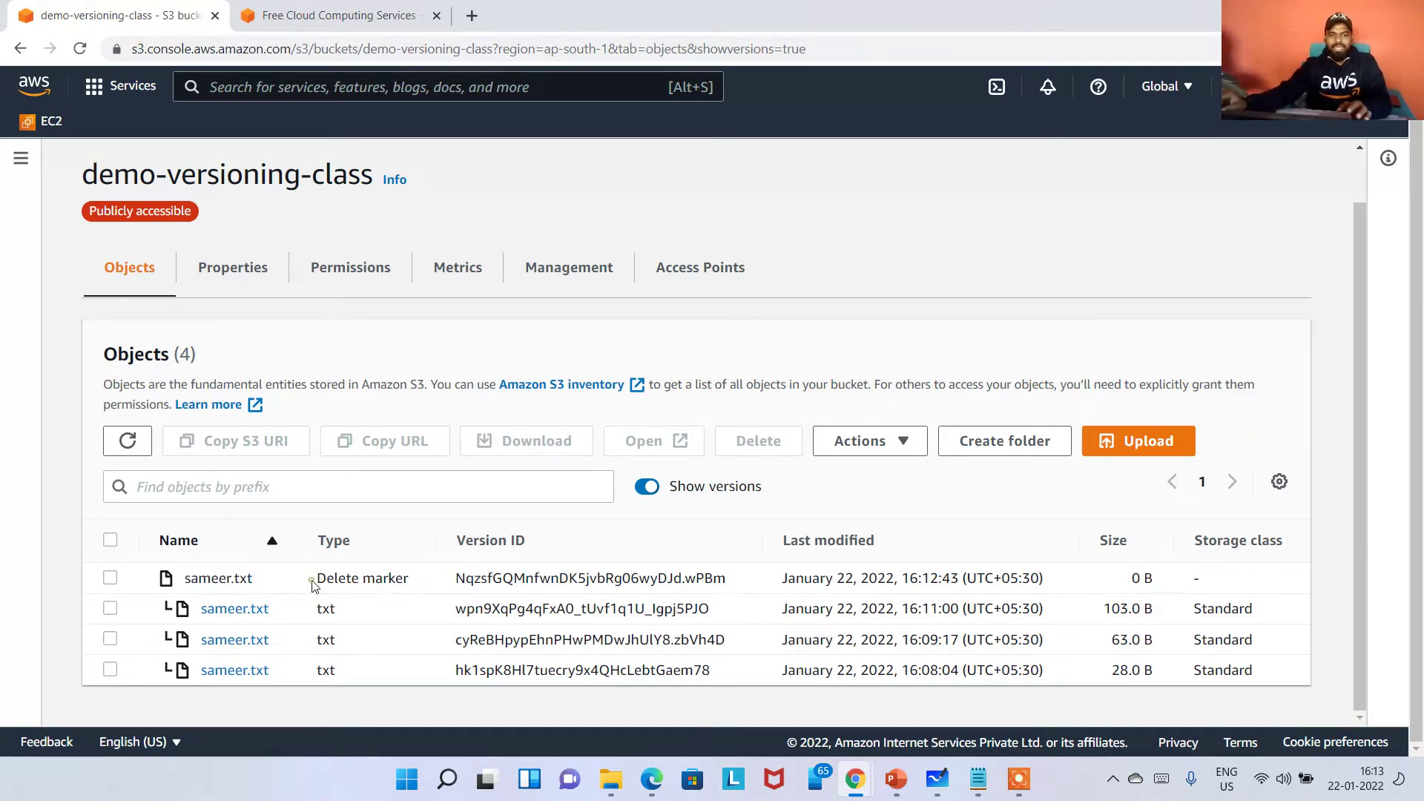
Examine the Delete marker type and version details of the newest sameer.txt entry.
left_click_drag(283, 584, 804, 571)
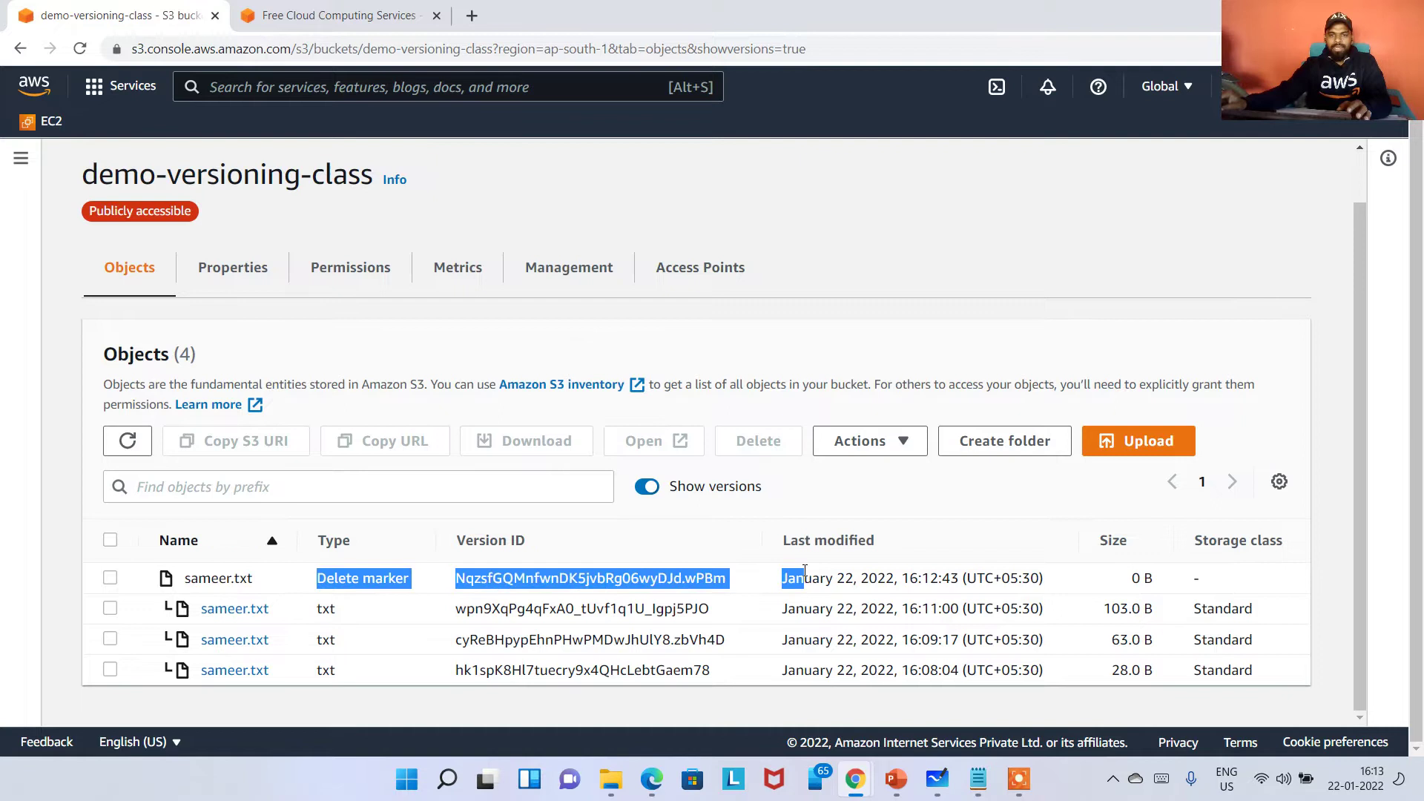
left_click(412, 581)
left_click_drag(322, 583, 427, 589)
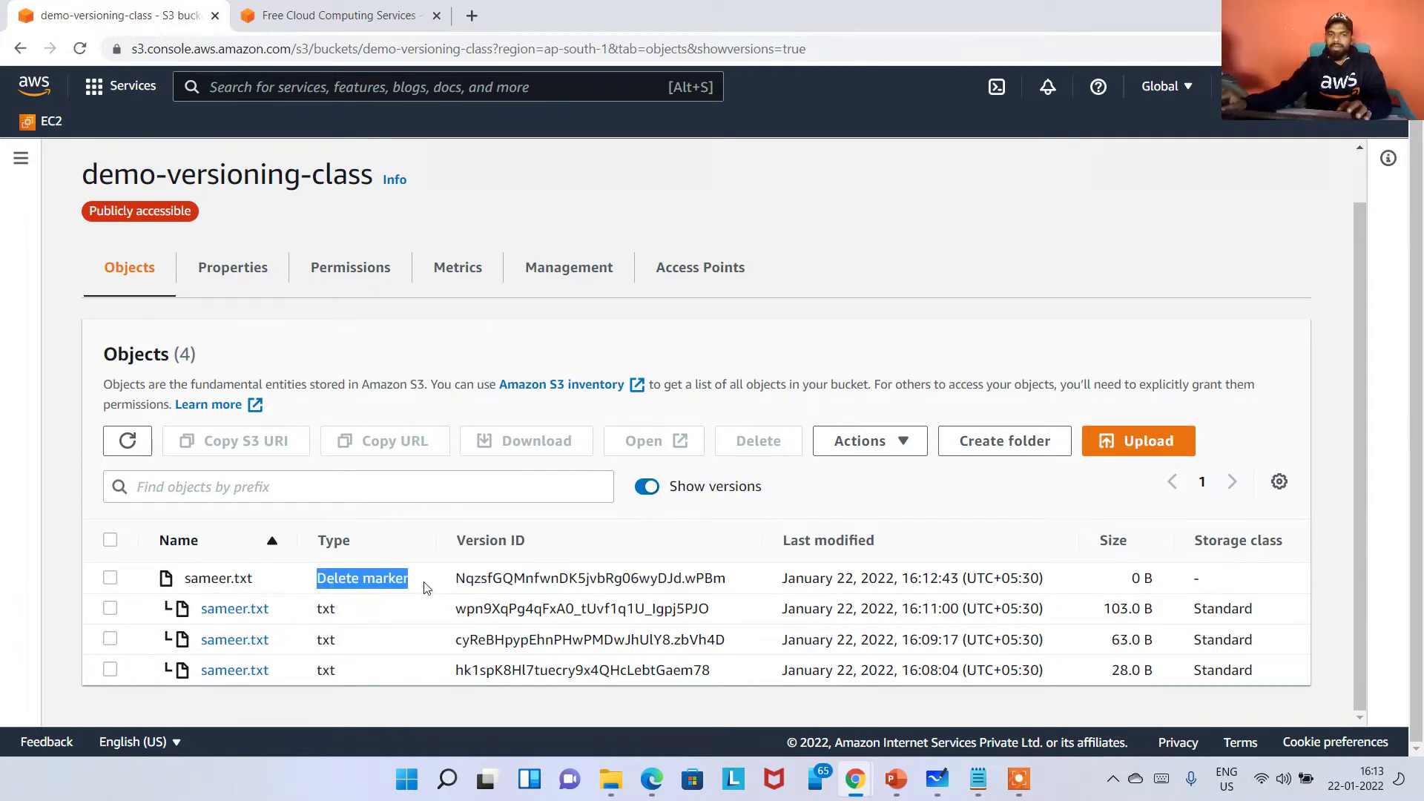
left_click(379, 581)
left_click_drag(317, 590, 420, 589)
left_click_drag(428, 587, 305, 591)
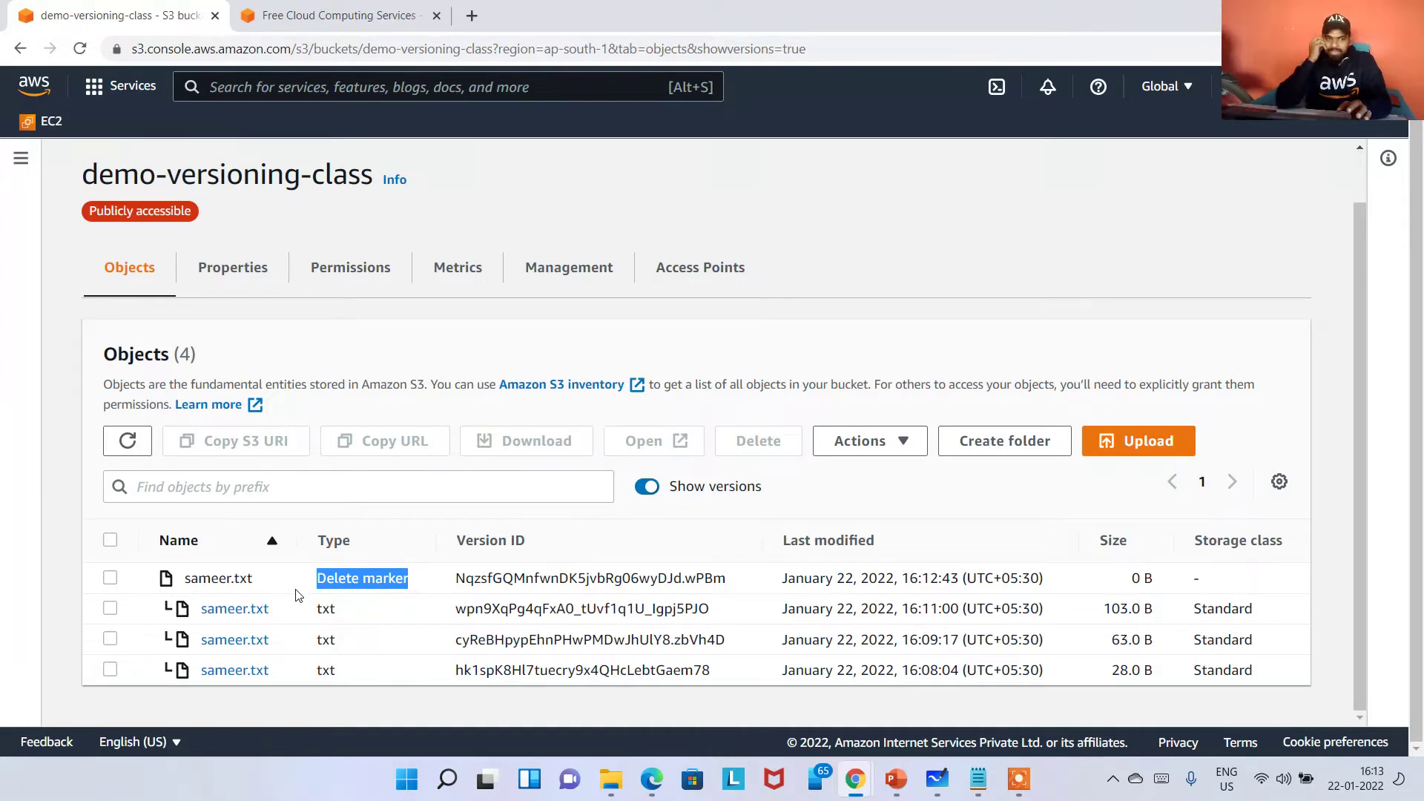
Switch the version display off and on twice to compare the bucket's object list with and without versions.
left_click(672, 492)
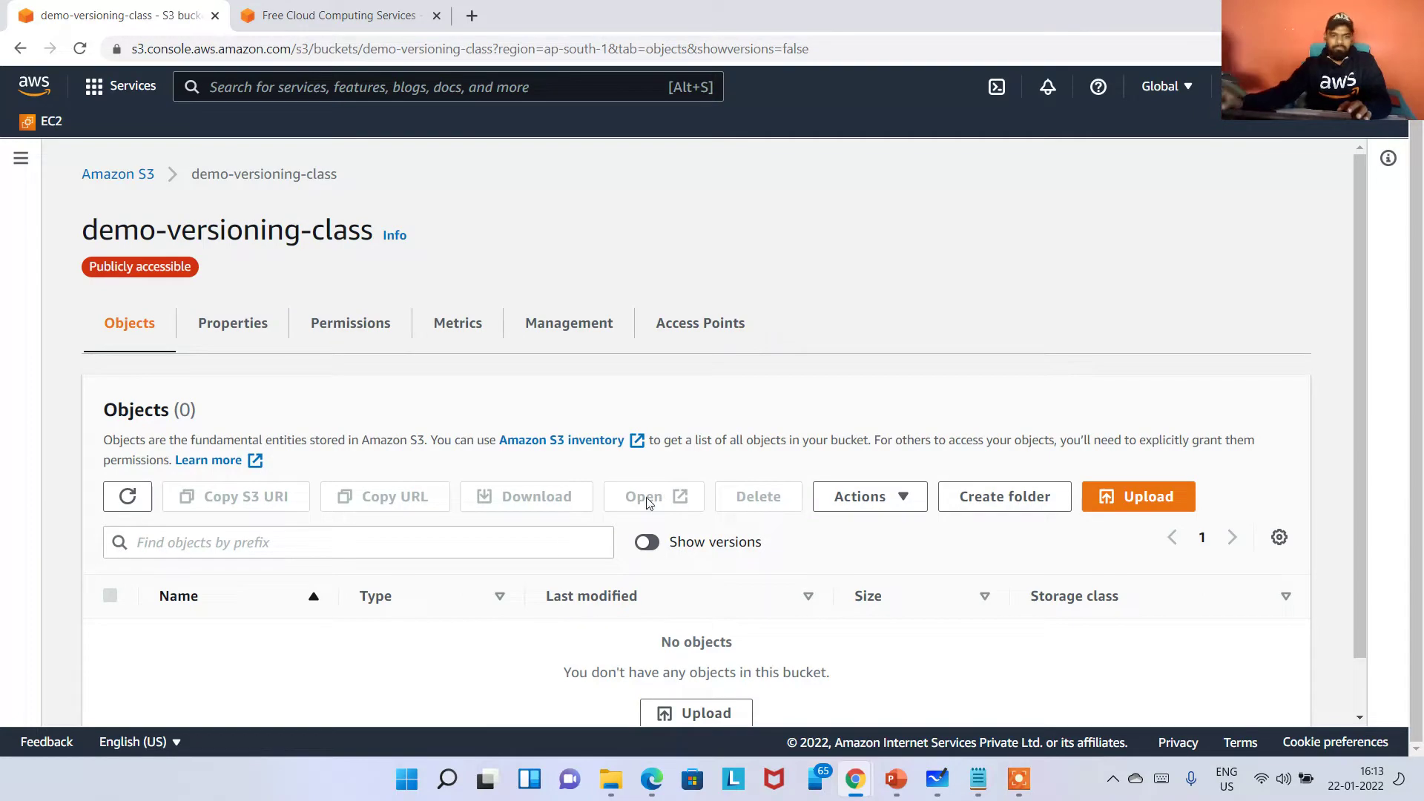
left_click(647, 542)
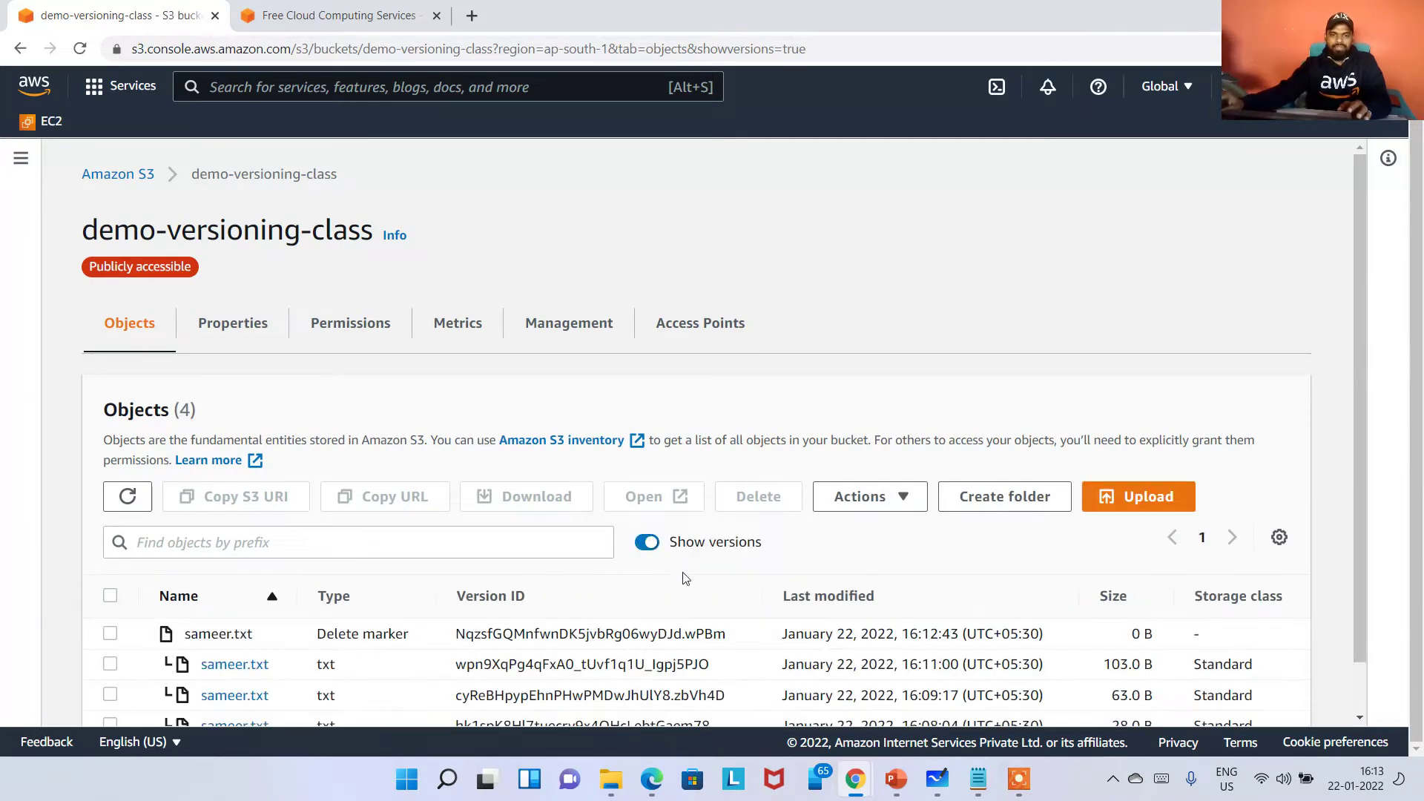
scroll(685, 579, "down", 2)
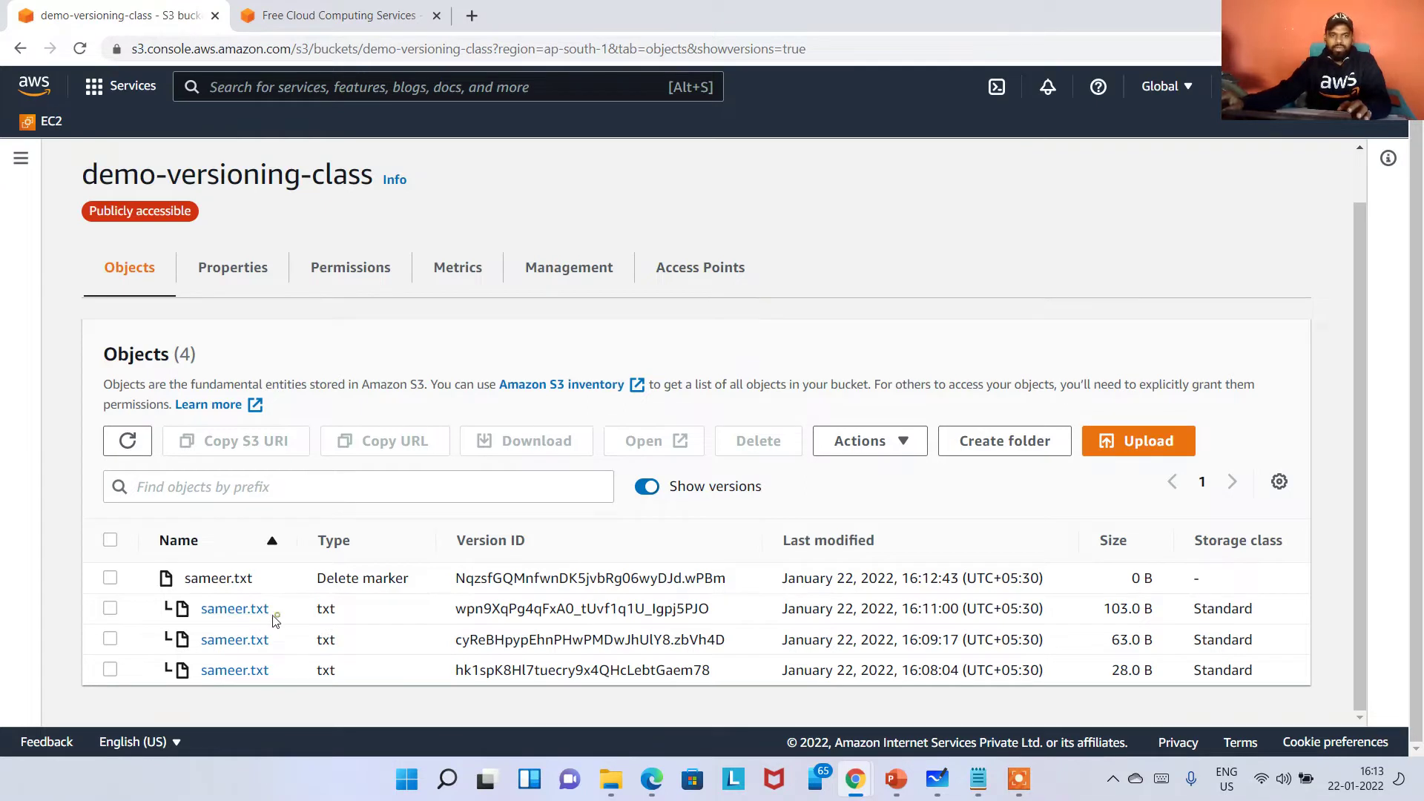
left_click_drag(275, 620, 198, 618)
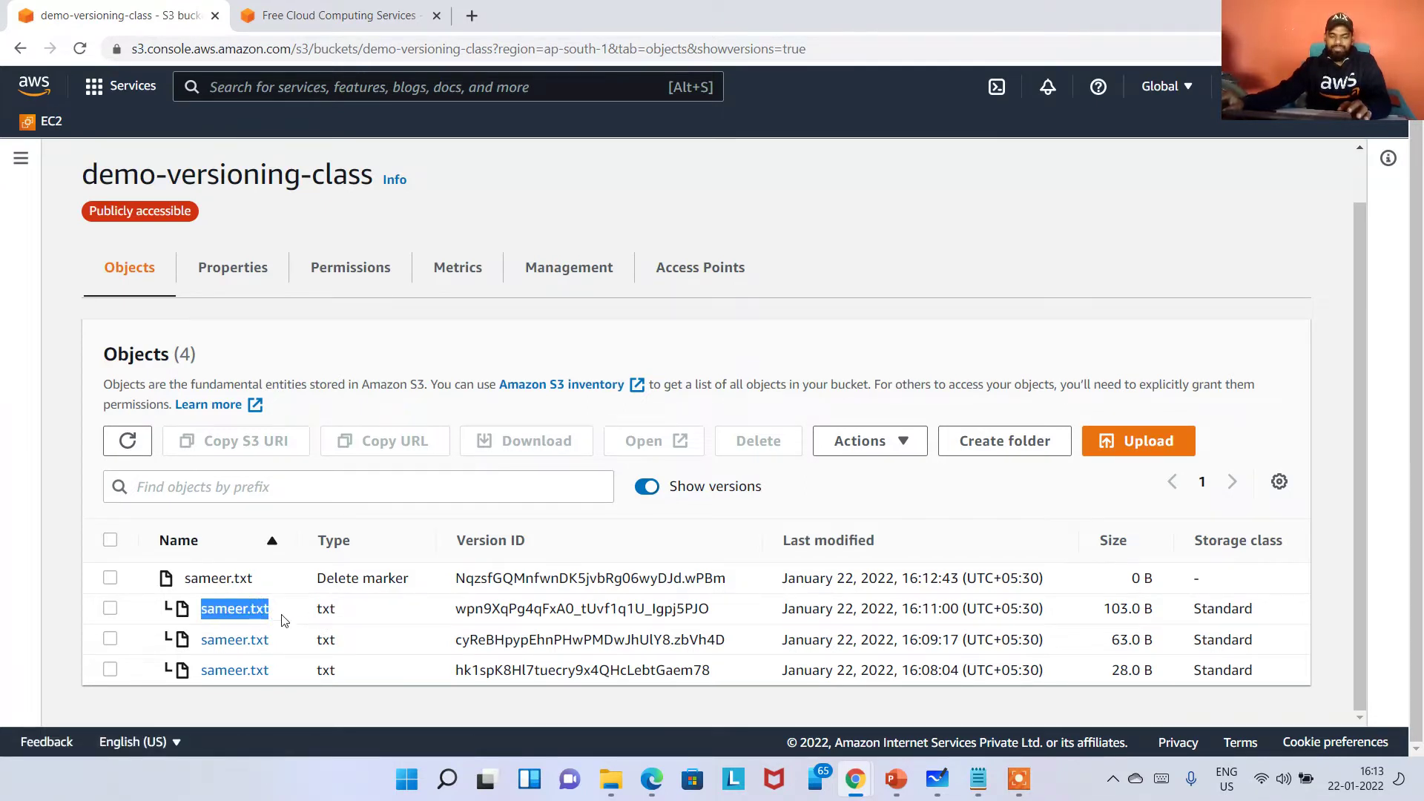
left_click(652, 486)
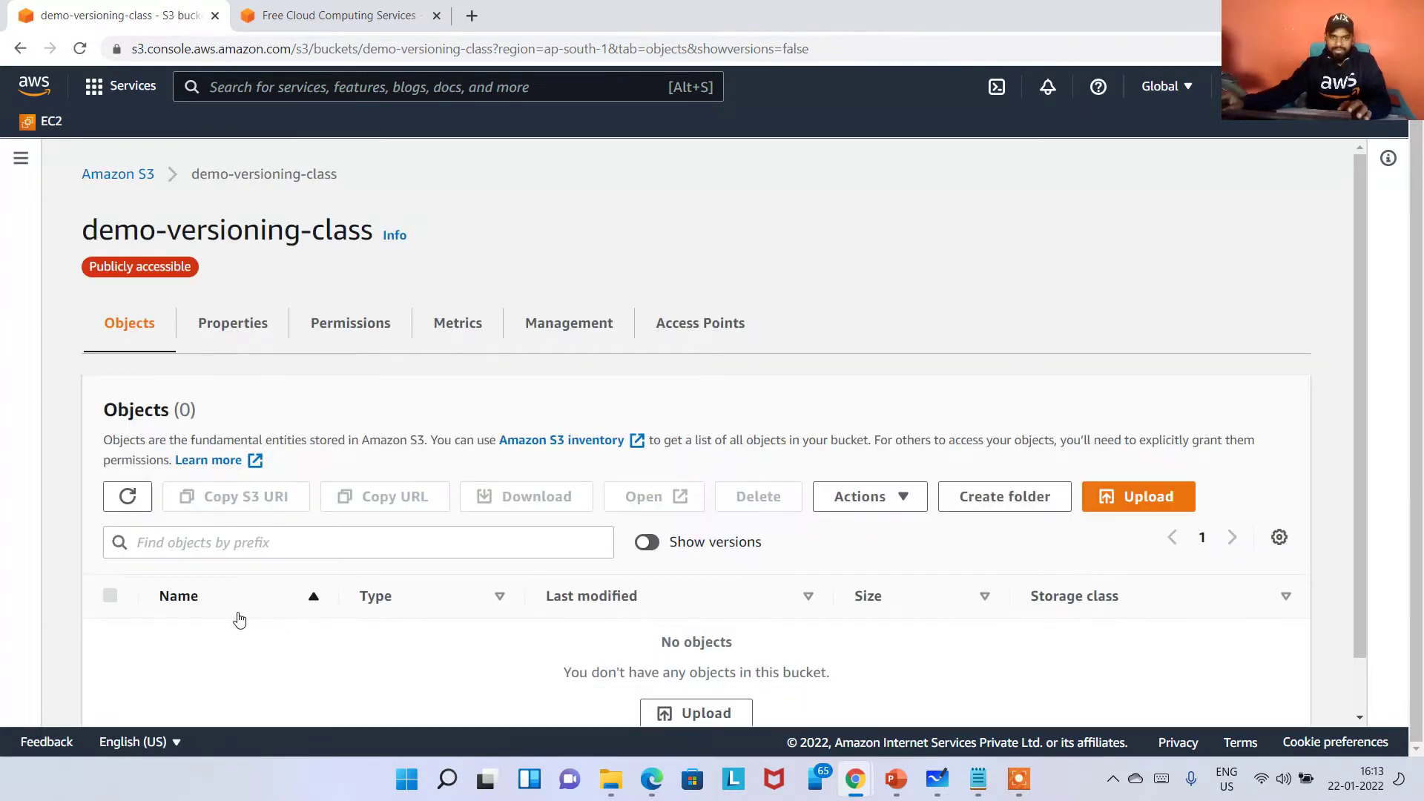
left_click(647, 542)
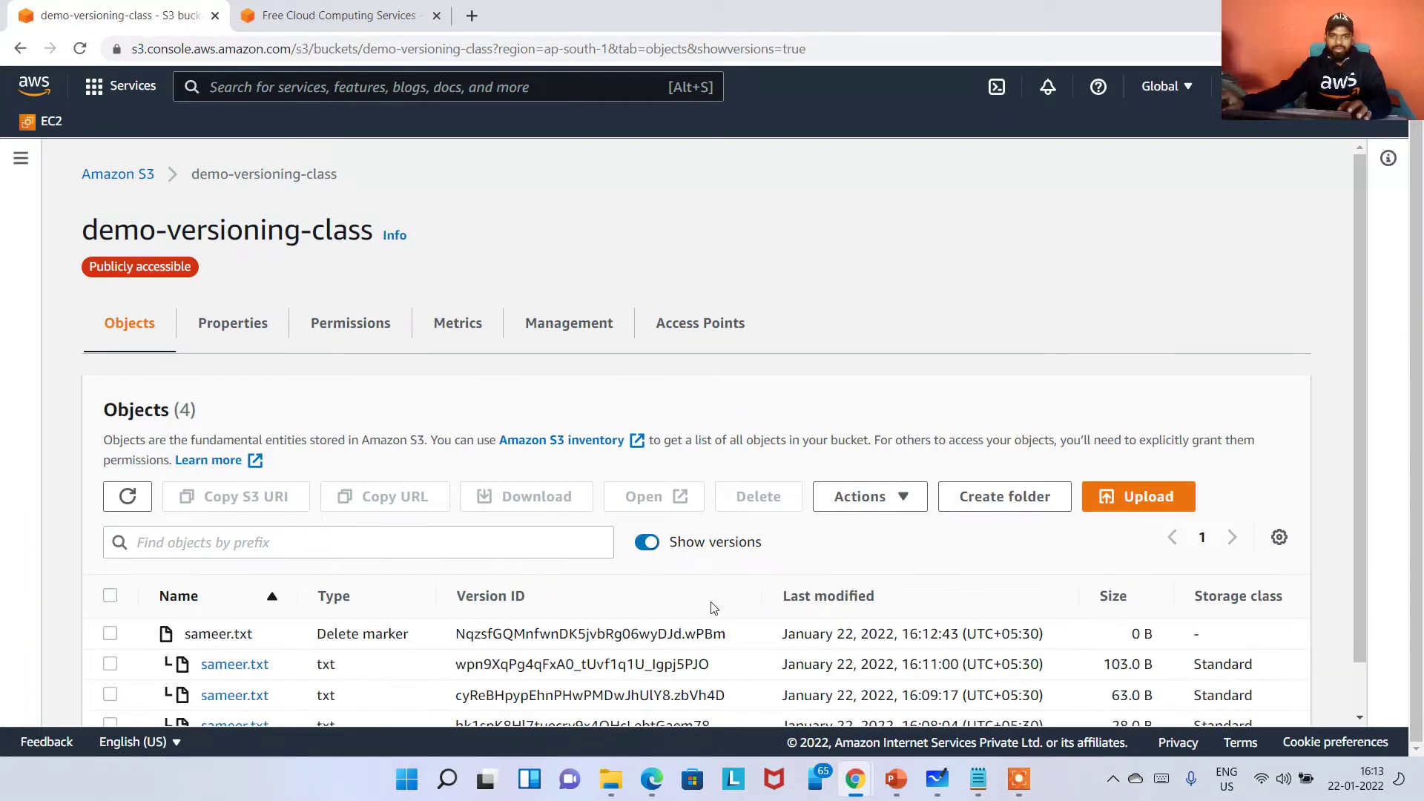
scroll(614, 658, "down", 1)
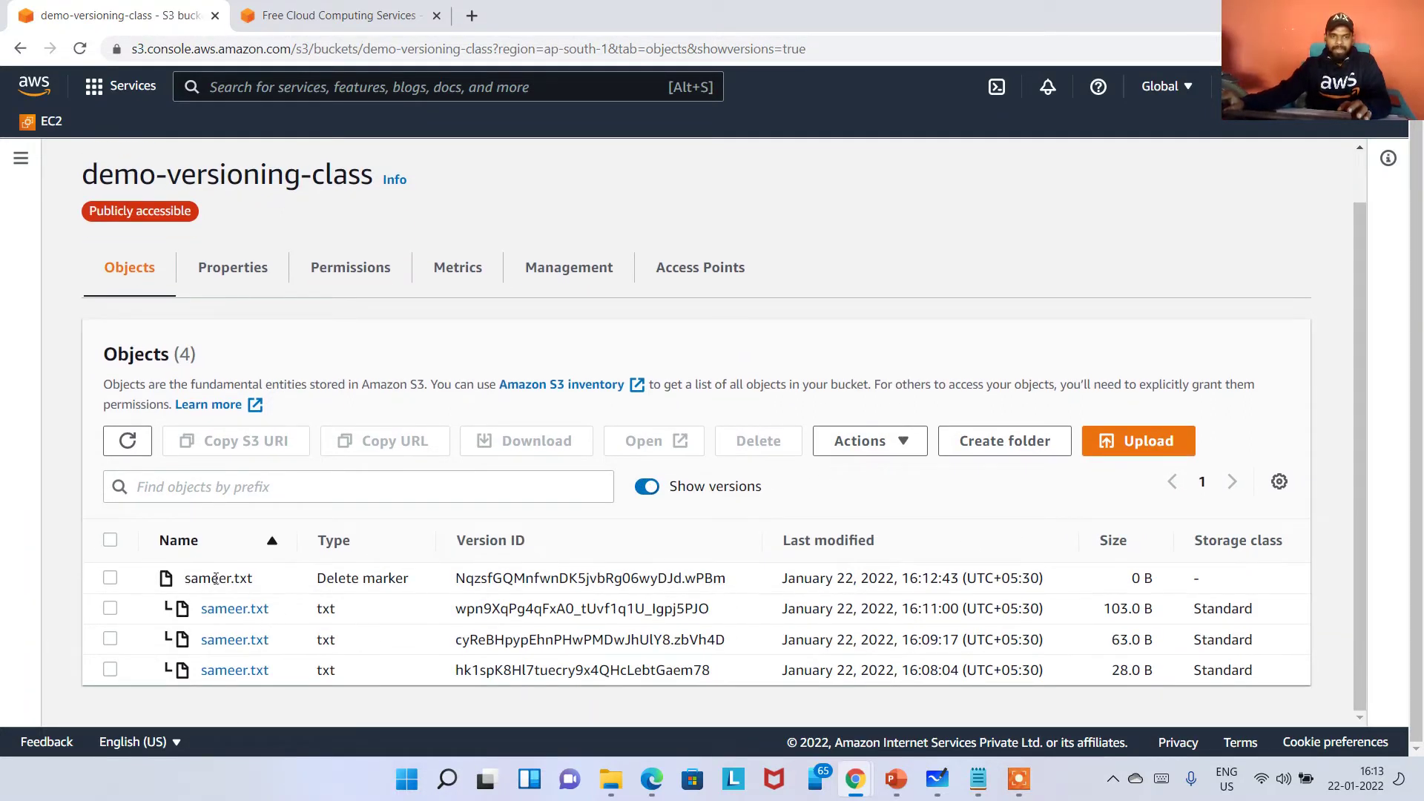
Permanently delete the sameer.txt delete marker with the confirmation text "permanently delete", and close the deletion status page.
left_click(109, 583)
left_click_drag(320, 578, 489, 580)
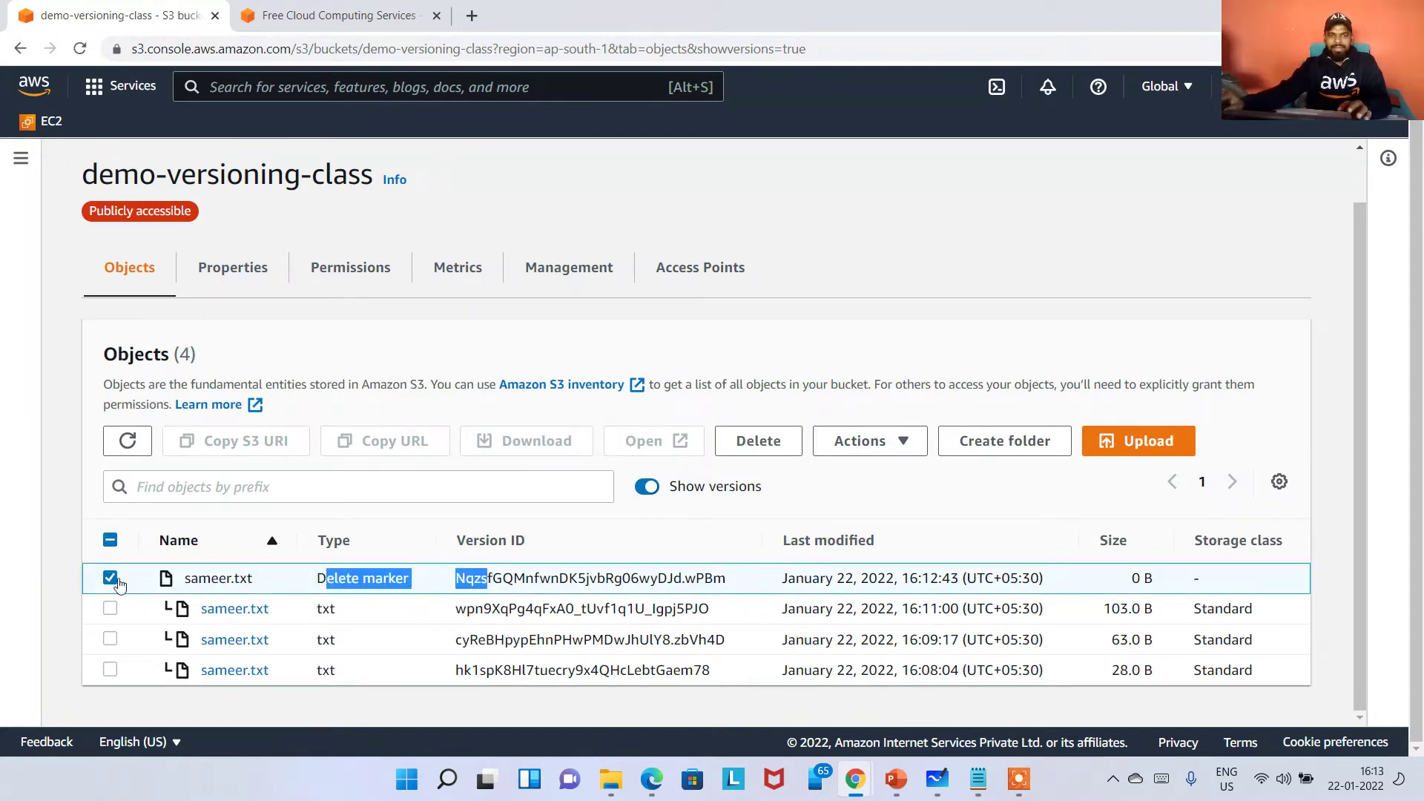
left_click(760, 445)
scroll(331, 597, "down", 2)
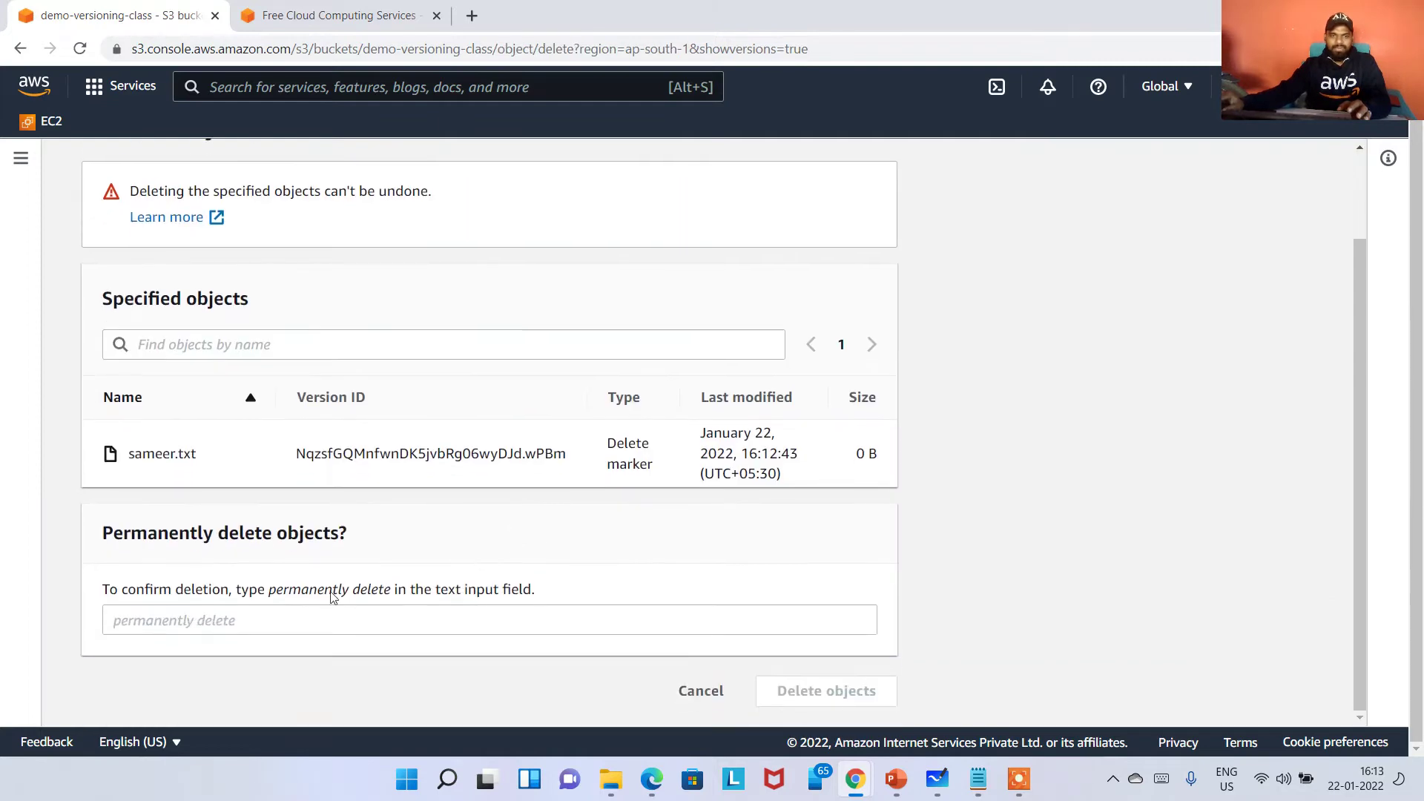
left_click_drag(271, 588, 397, 593)
key("ctrl+c")
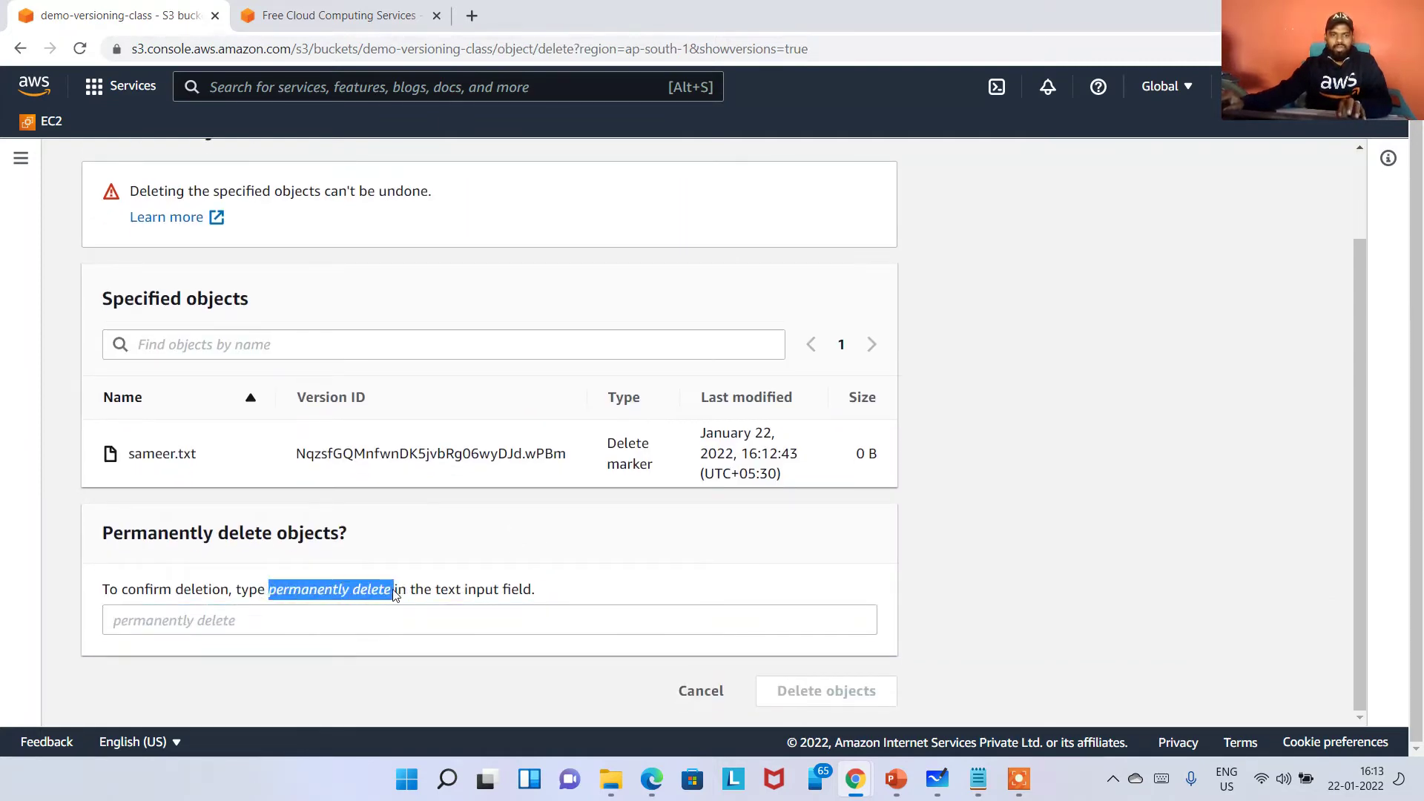
left_click(307, 623)
key("ctrl+v")
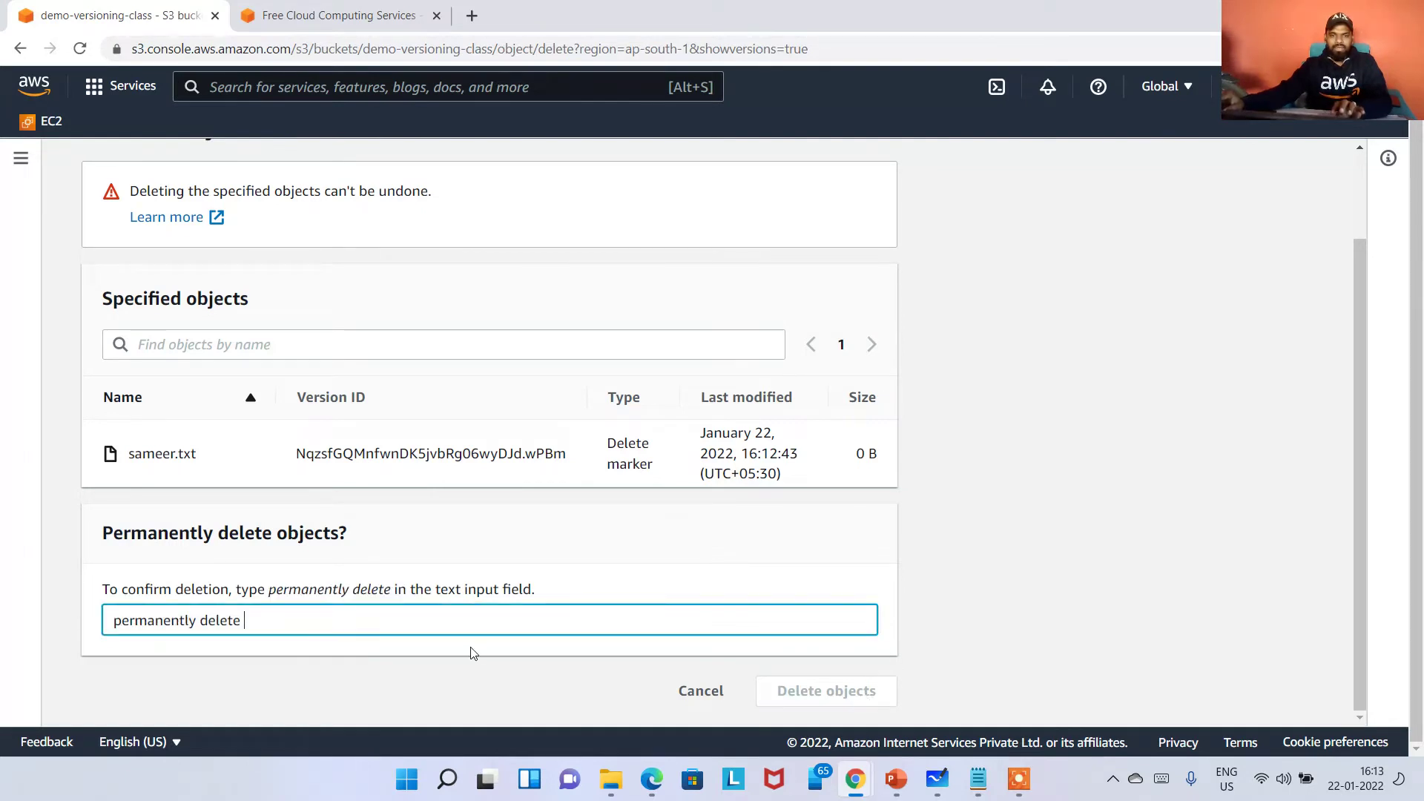
key("BackSpace")
left_click(827, 691)
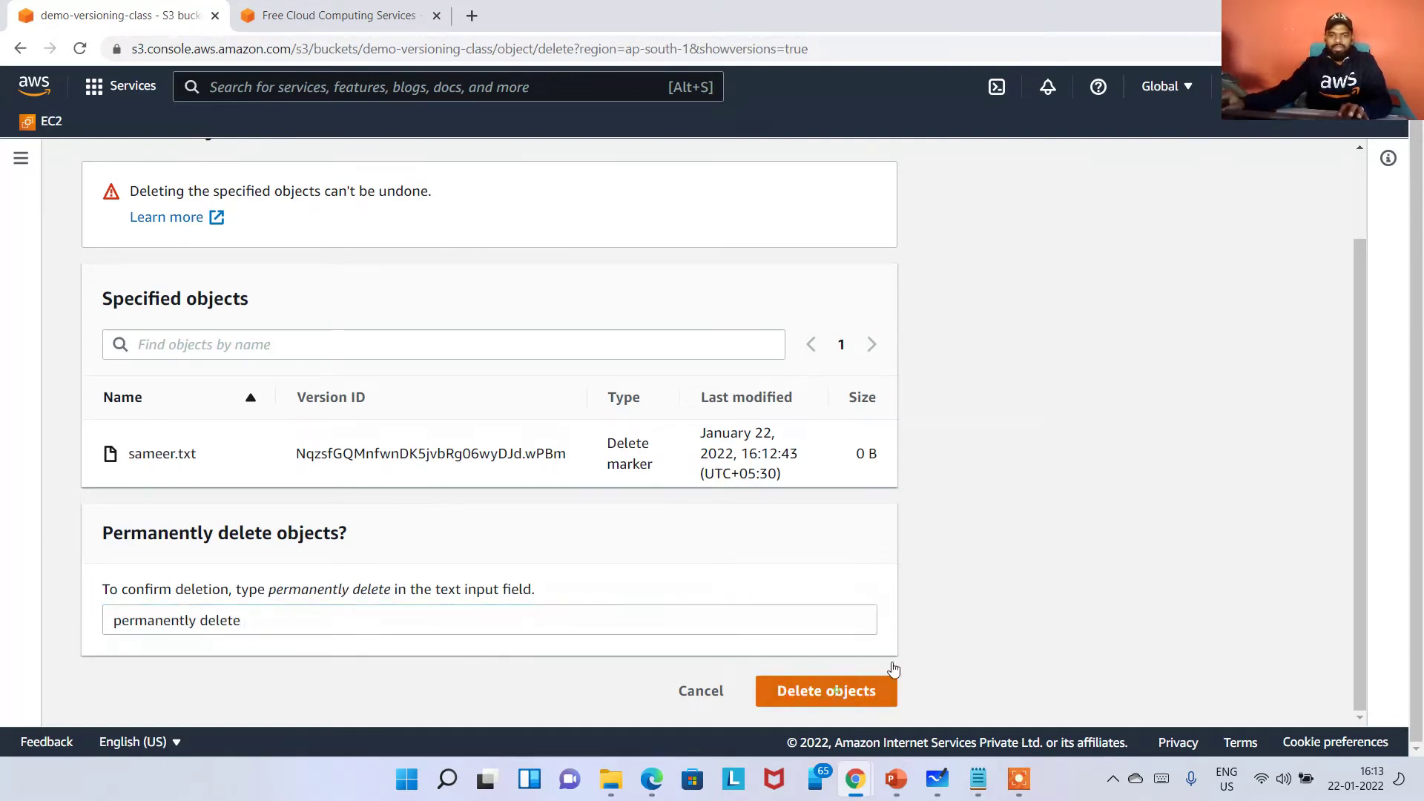
scroll(1005, 547, "down", 2)
scroll(1005, 548, "up", 2)
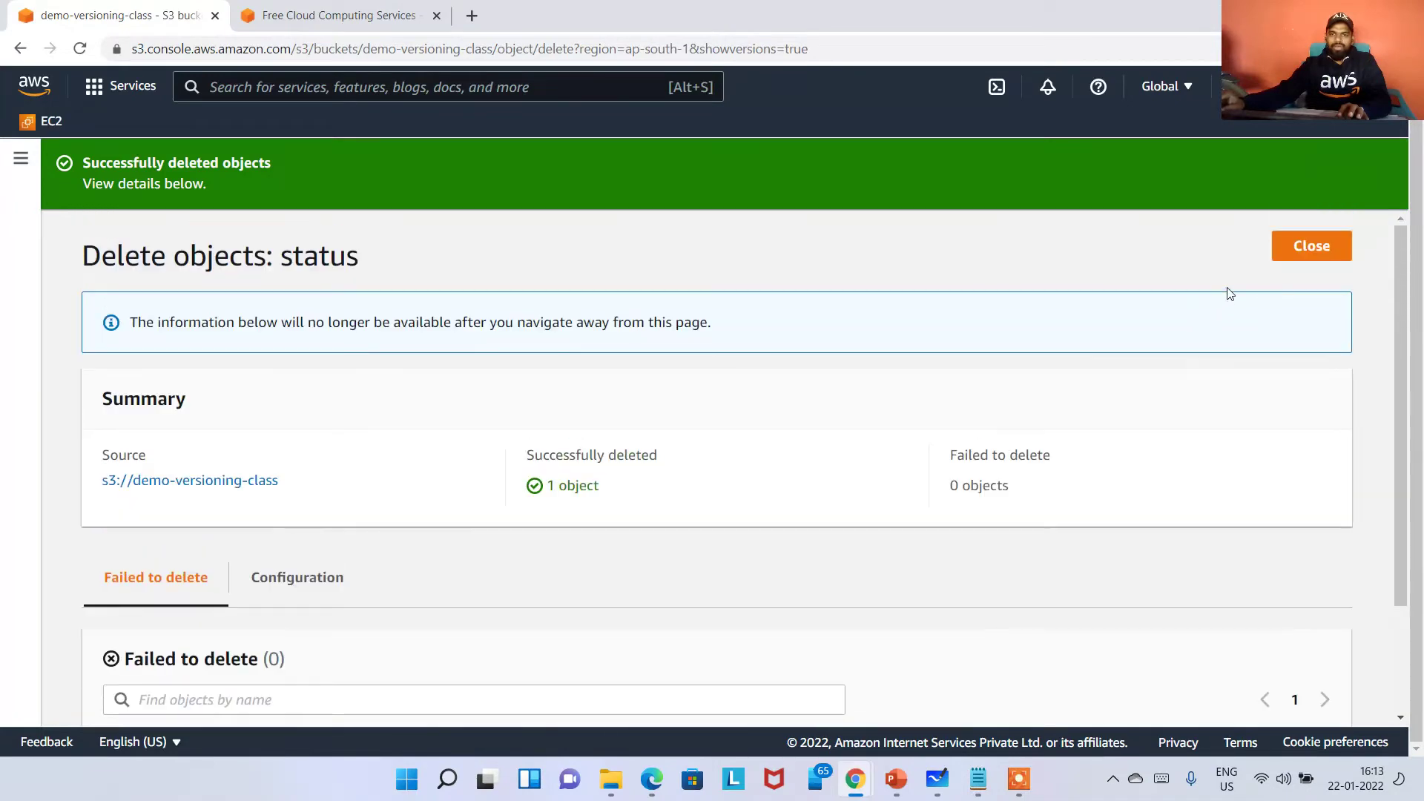
left_click(1292, 252)
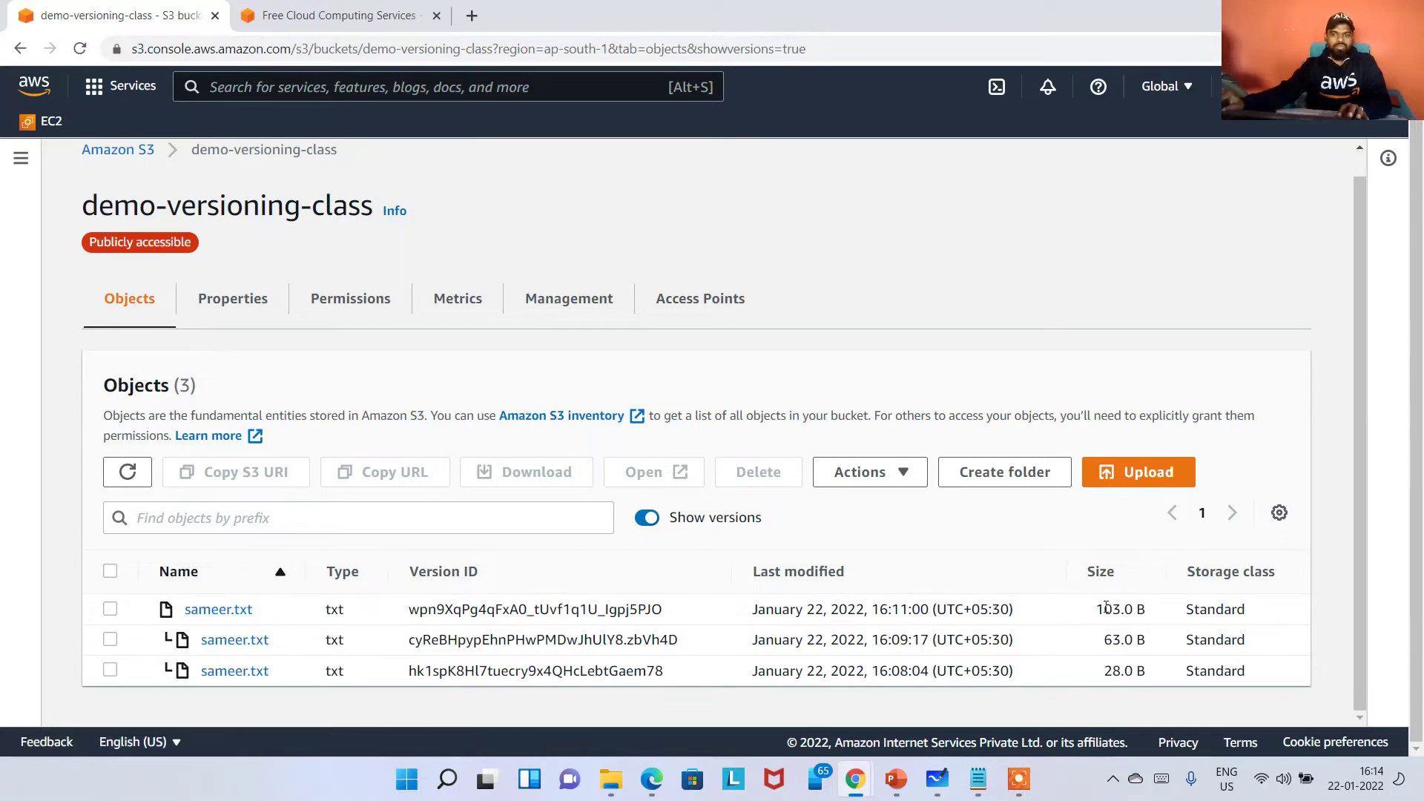
Check the size of the newest sameer.txt version and hide the object versions.
left_click_drag(1095, 609, 1159, 611)
left_click(714, 537)
left_click(657, 522)
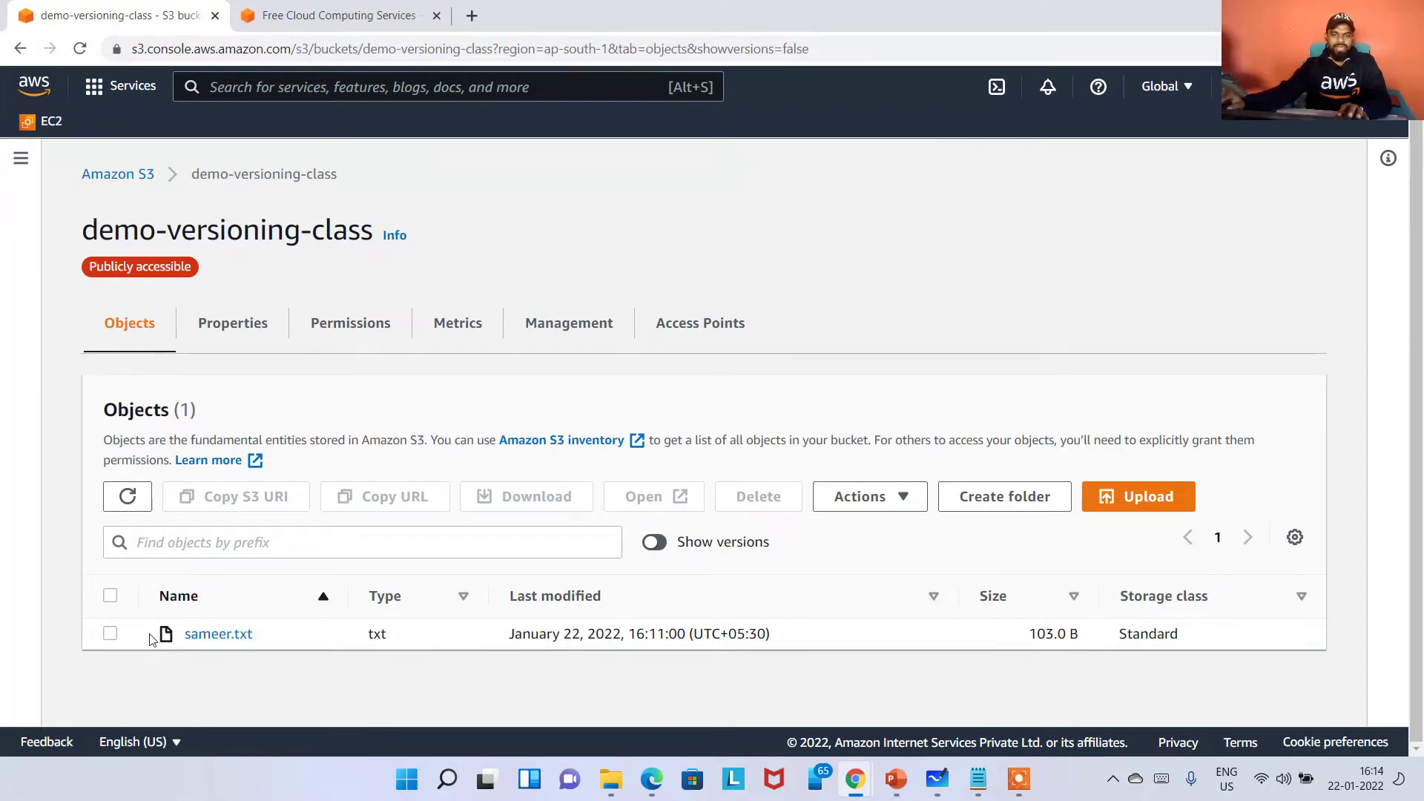
Open the restored sameer.txt through its object URL, examine its third line, and return to the object details.
left_click(220, 634)
scroll(827, 487, "down", 2)
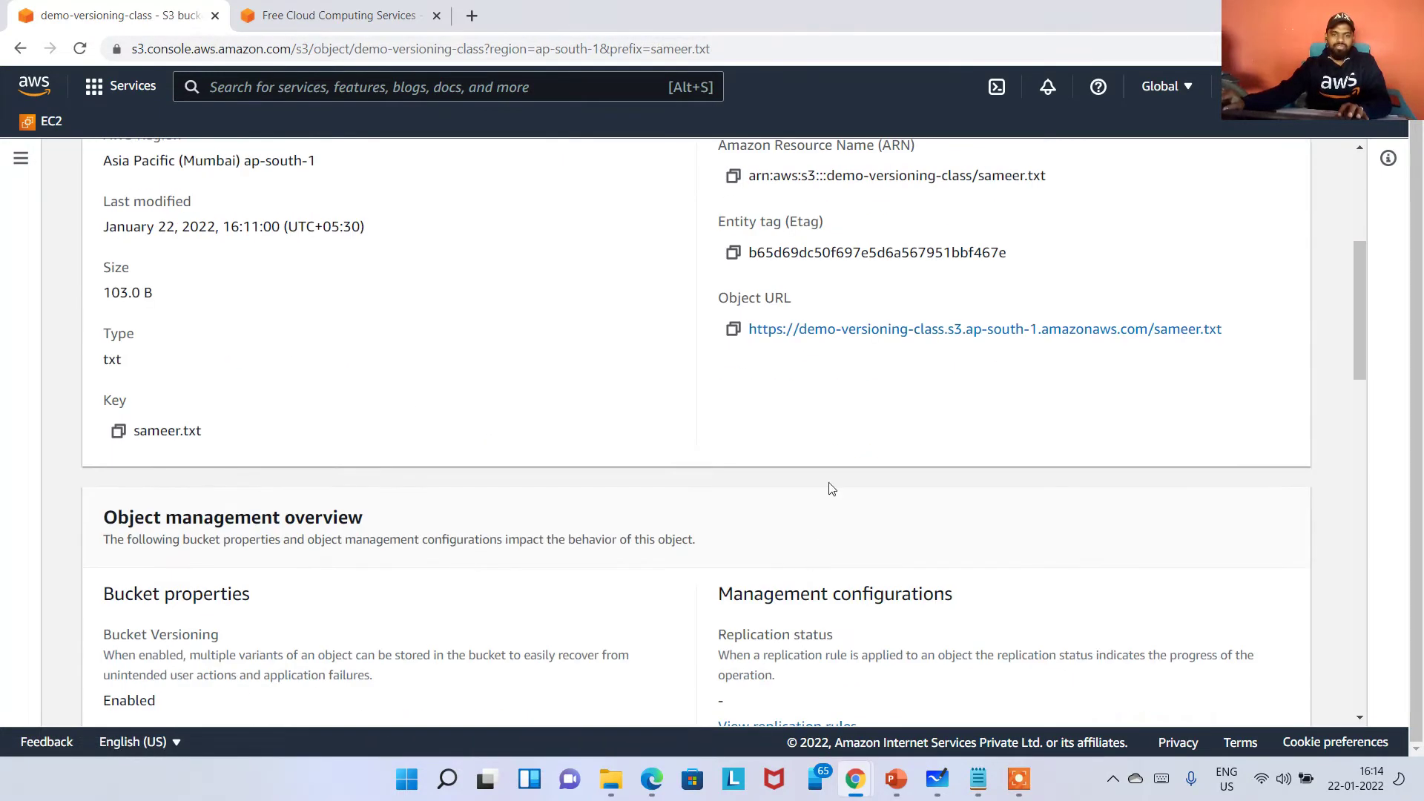
left_click(830, 331)
left_click_drag(7, 114, 322, 133)
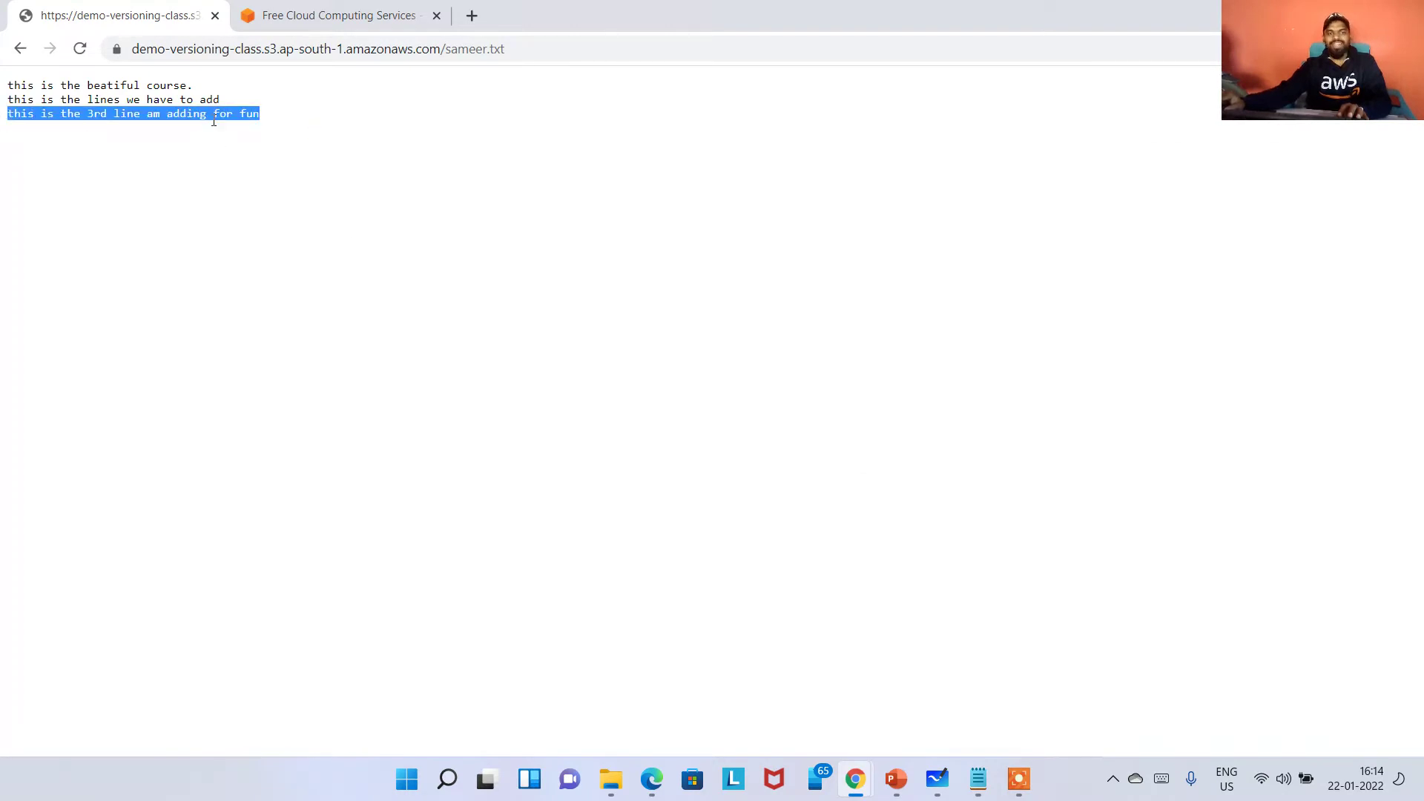
left_click(21, 48)
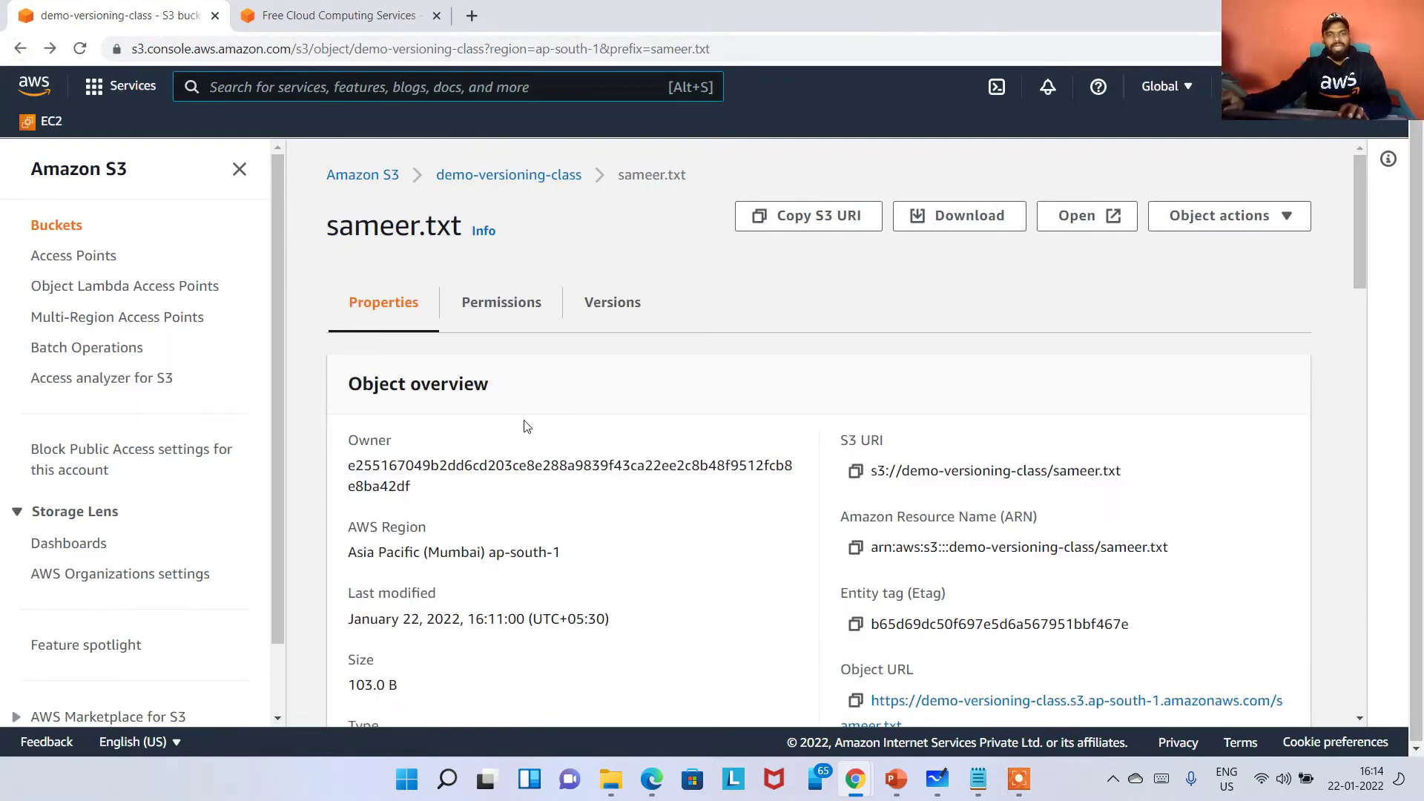
Revisit the details of sameer.txt from the demo-versioning-class bucket, return to the object list, and show all object versions.
left_click(519, 176)
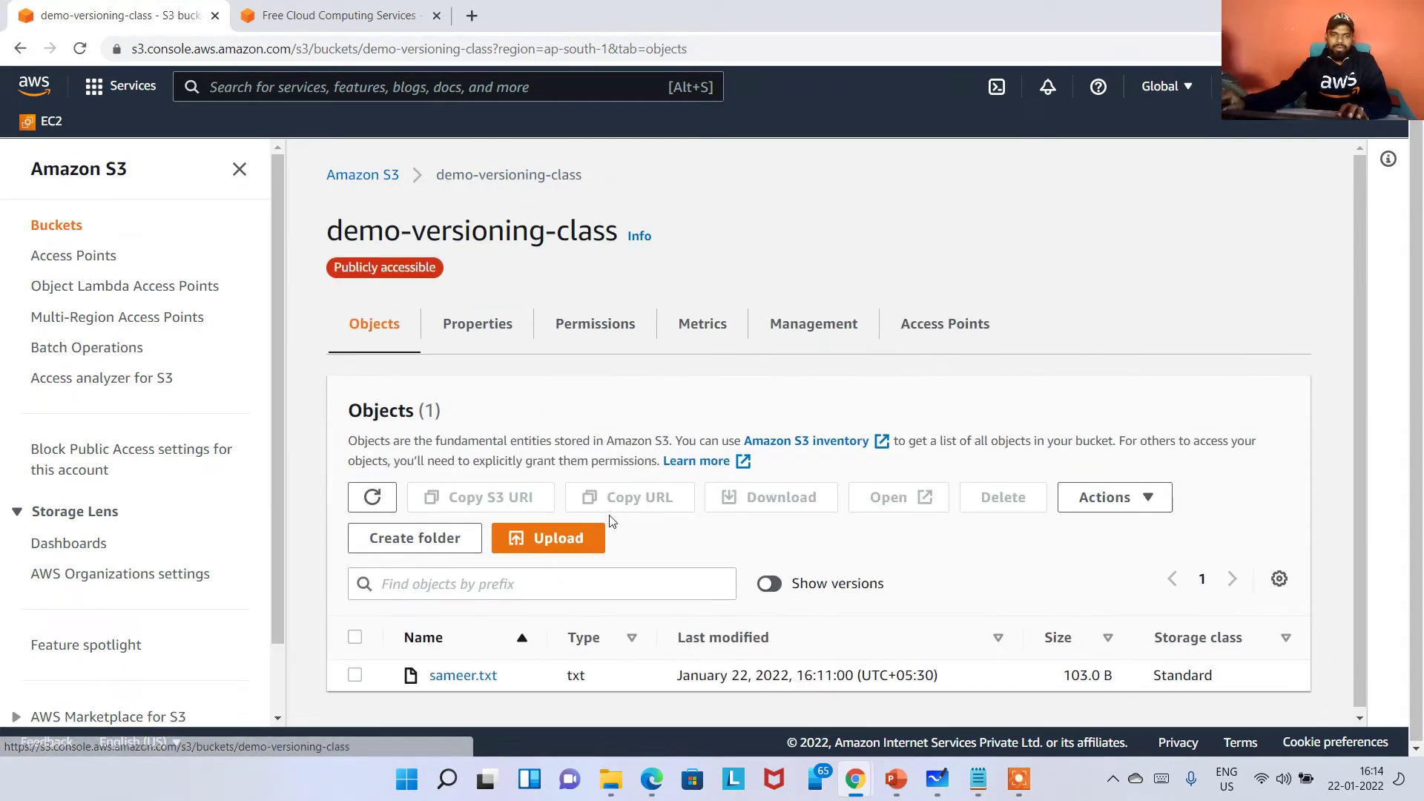
left_click(479, 676)
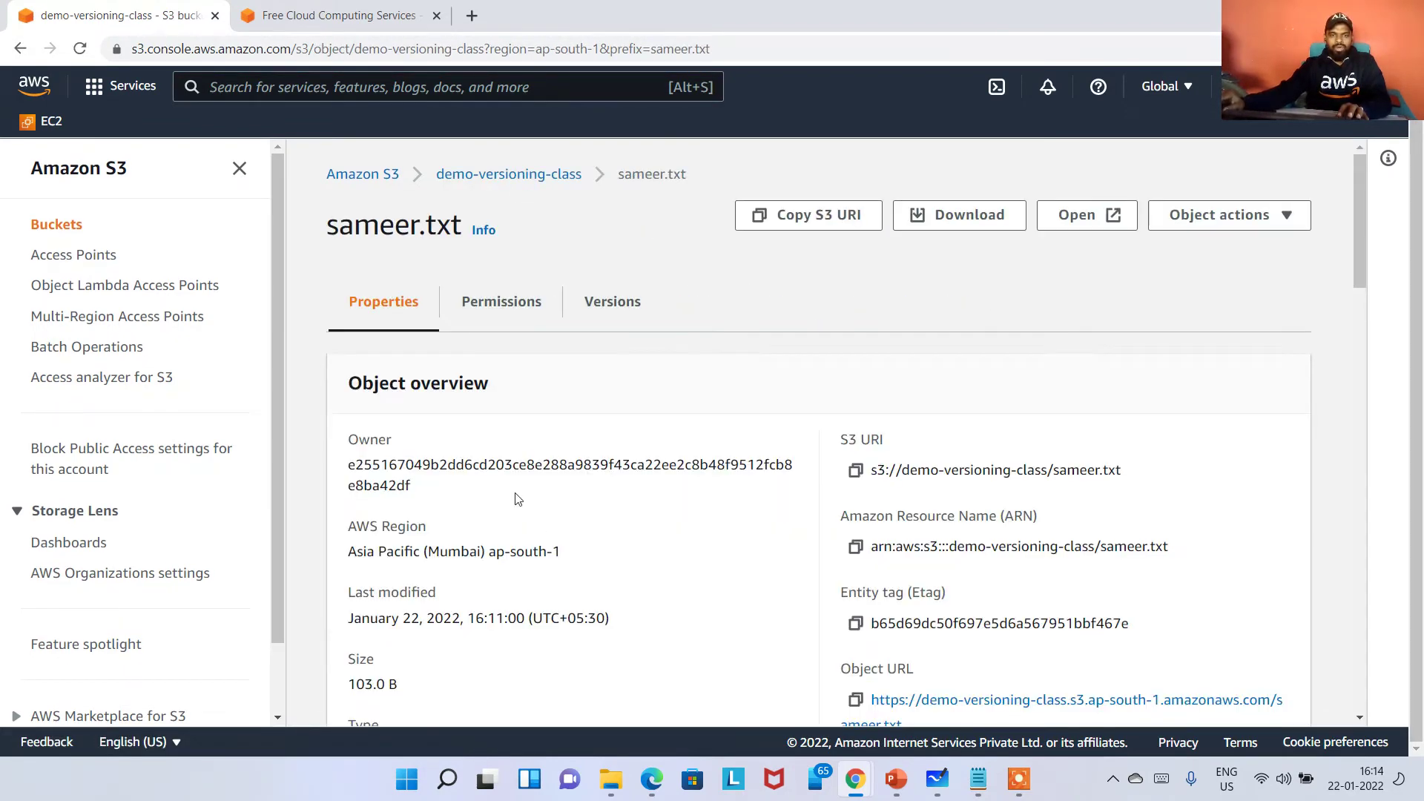
scroll(642, 498, "down", 1)
scroll(460, 307, "up", 1)
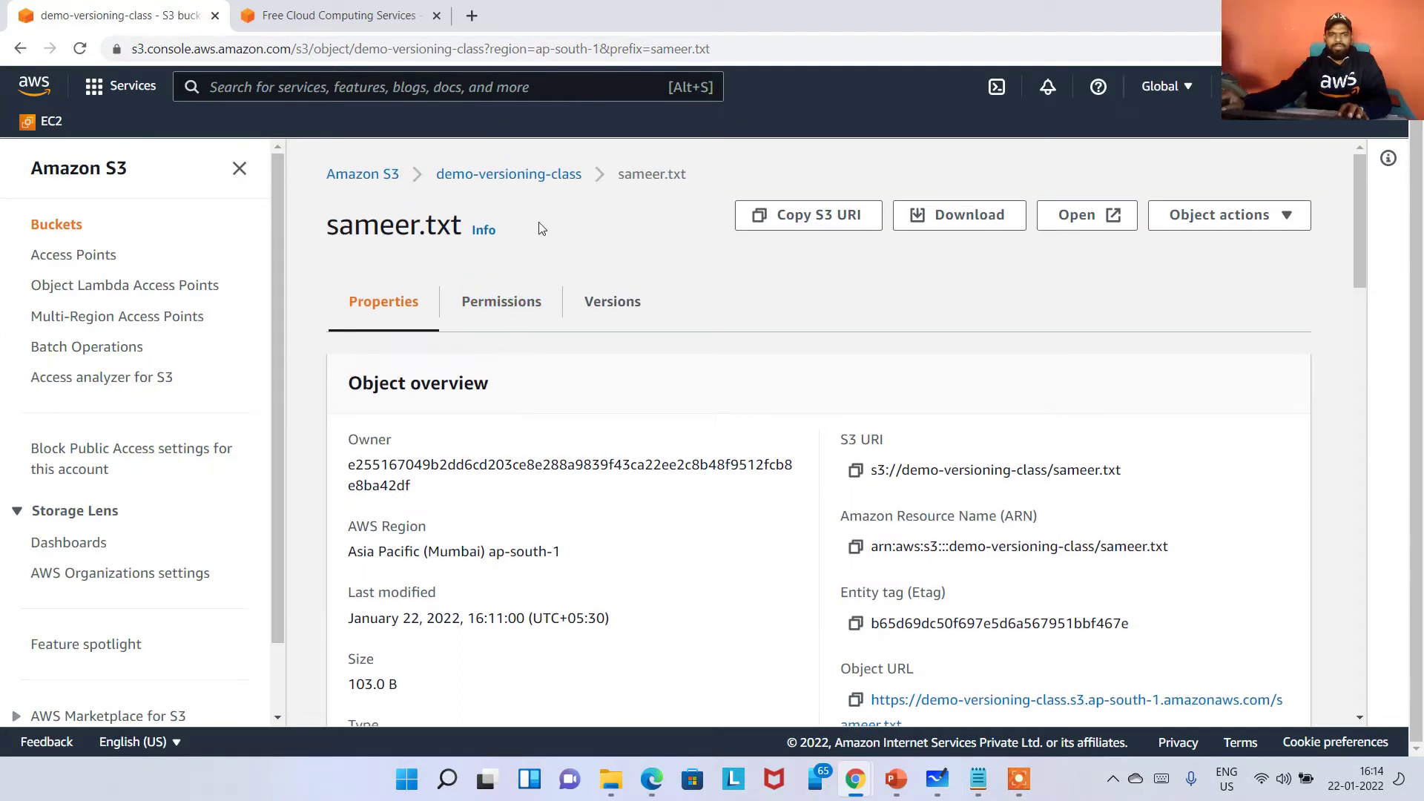
left_click(534, 175)
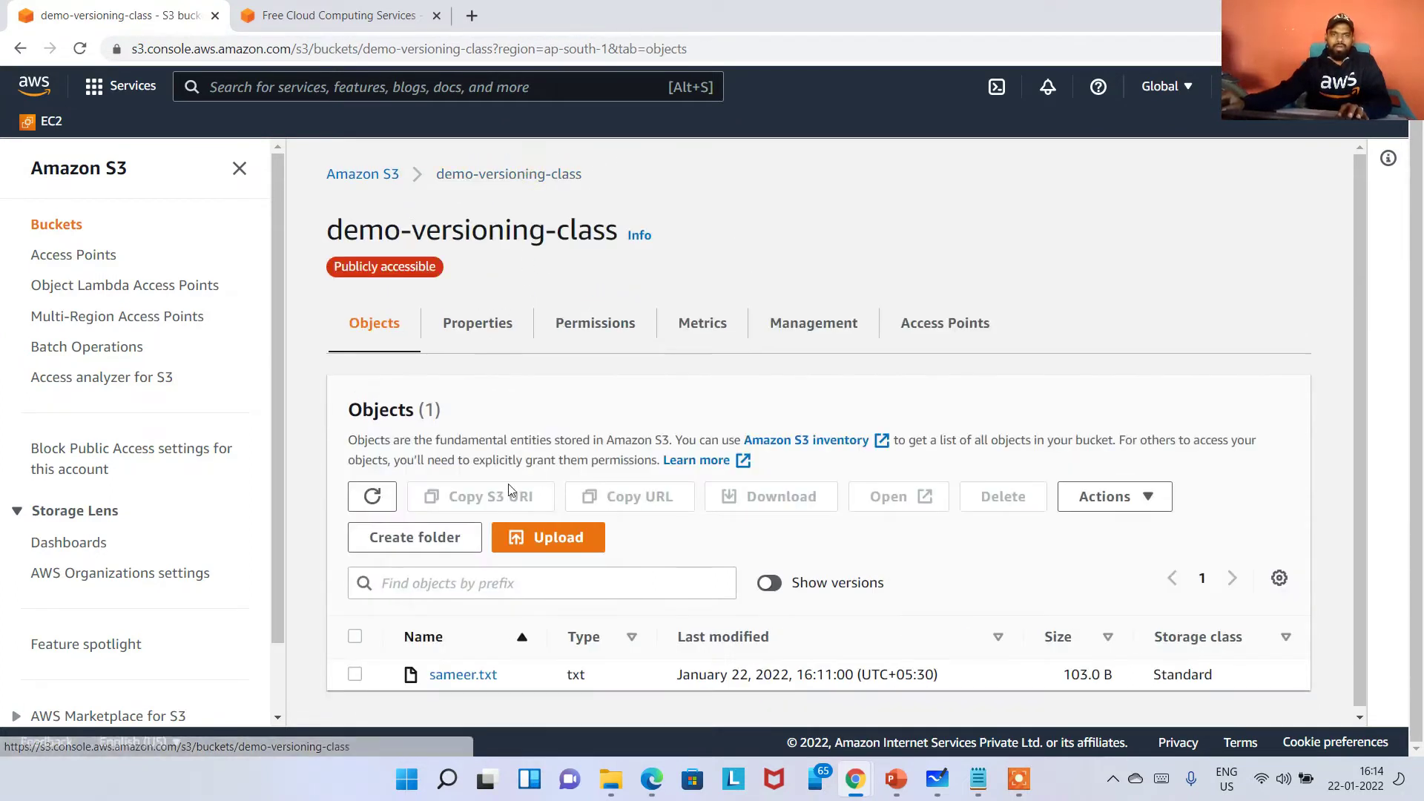
left_click(768, 584)
scroll(473, 647, "down", 2)
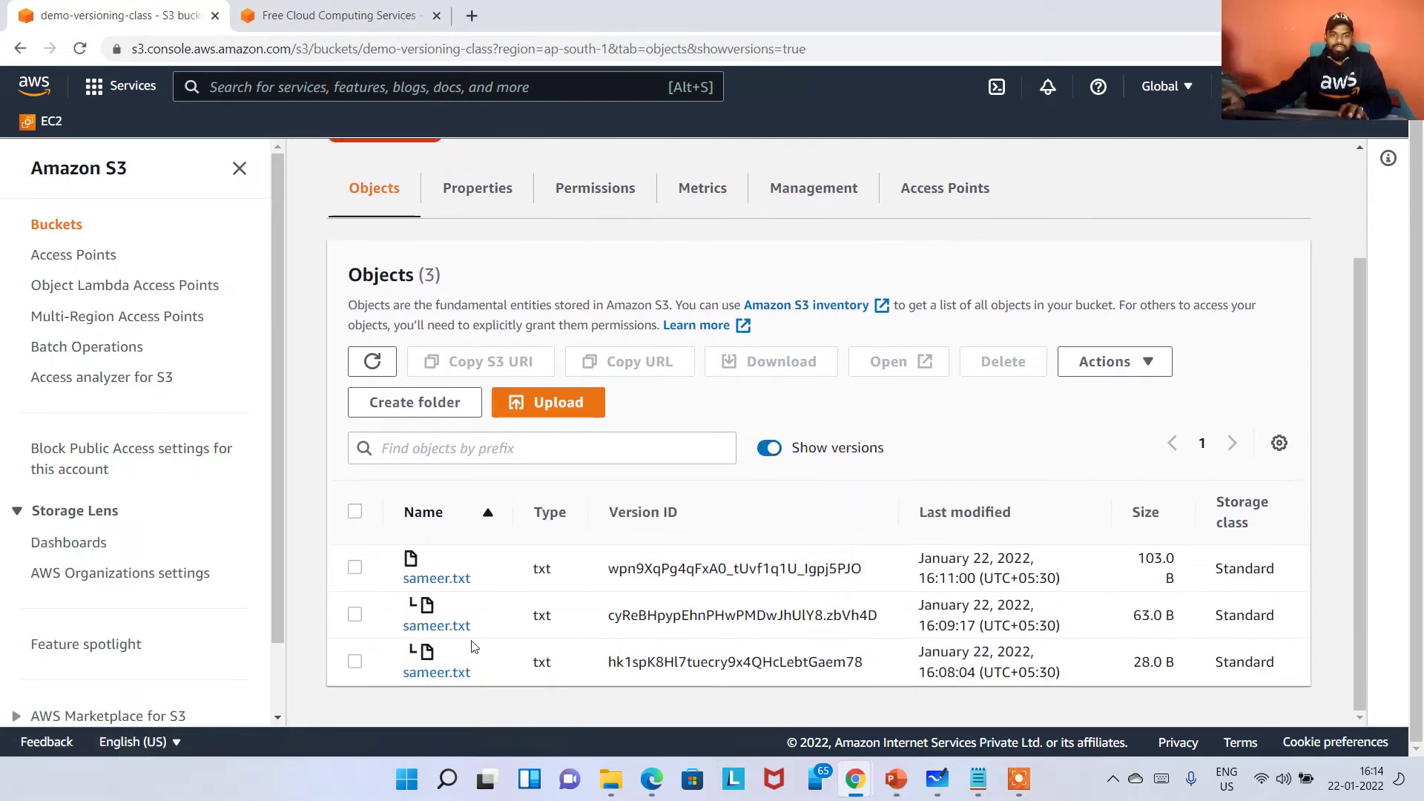
Select all three sameer.txt versions, bring up their permanent deletion confirmation, and cancel it.
left_click(354, 569)
left_click(354, 614)
left_click(354, 660)
left_click(354, 615)
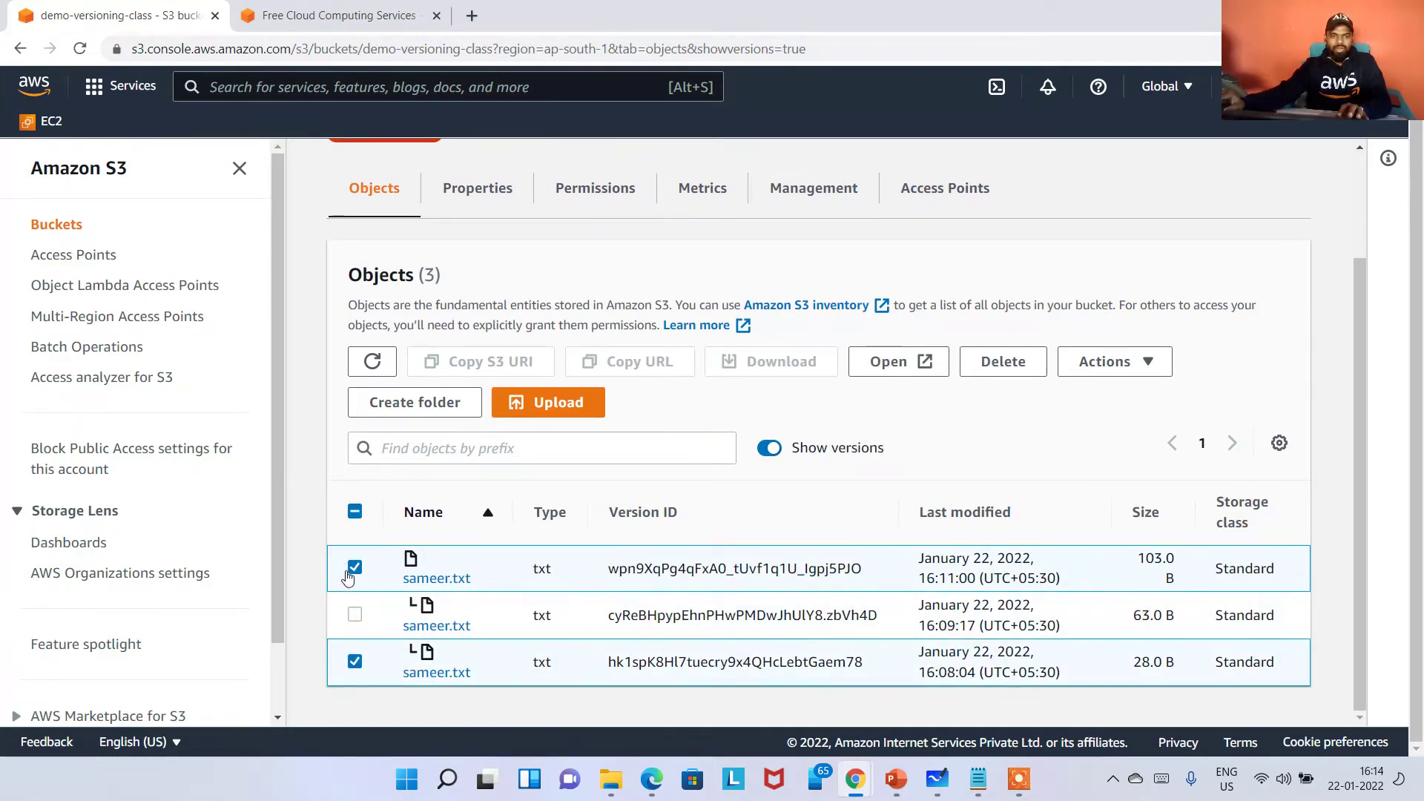
left_click(354, 568)
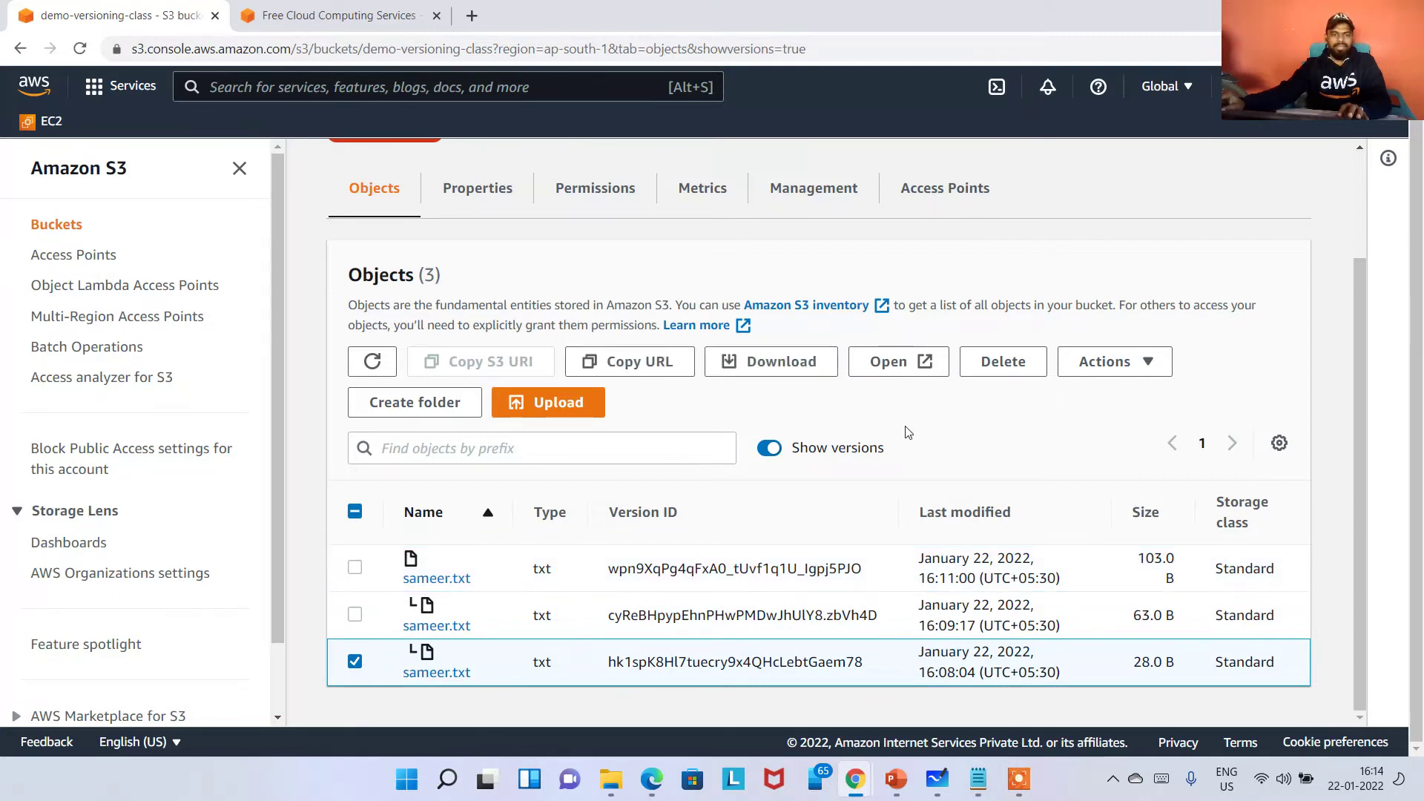
left_click(355, 568)
left_click(354, 615)
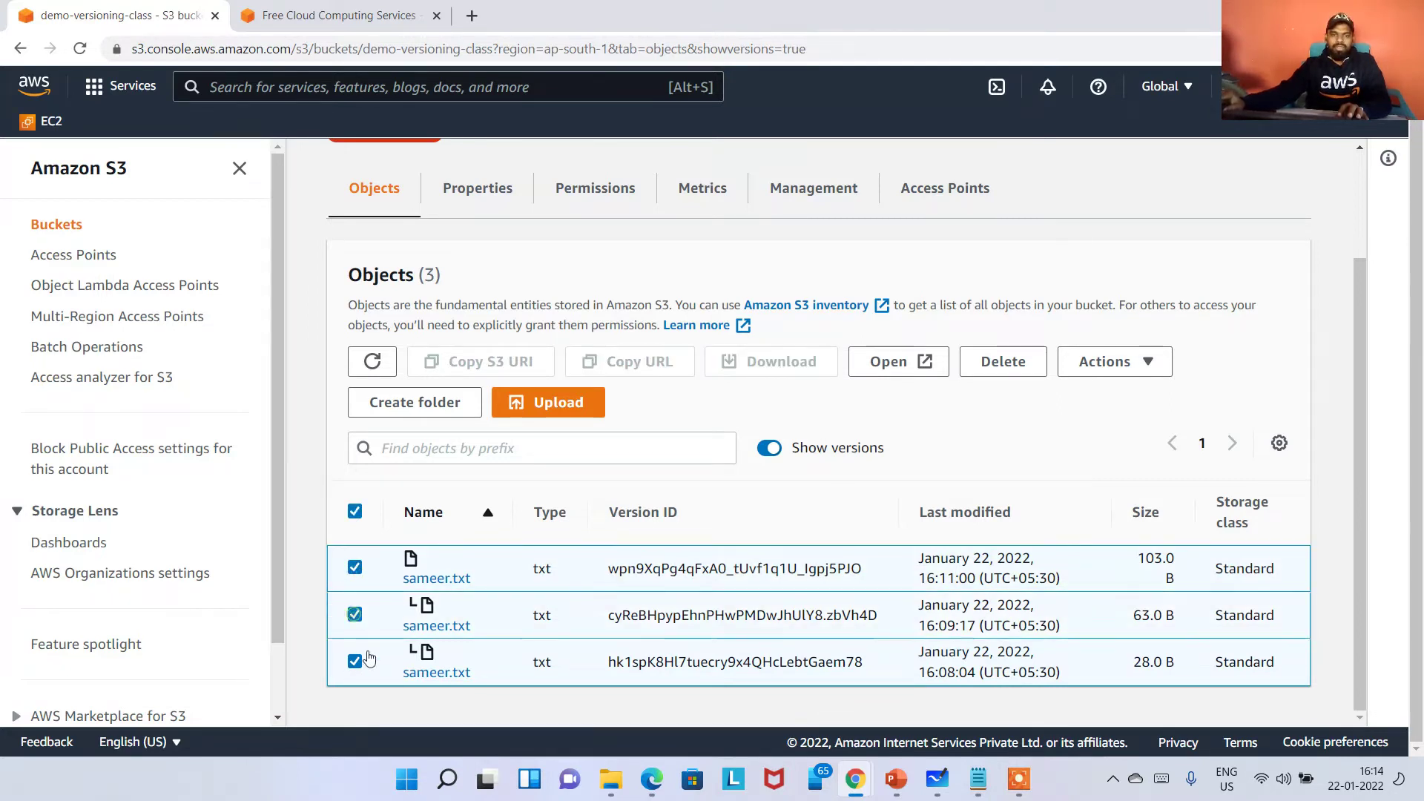
left_click(1003, 361)
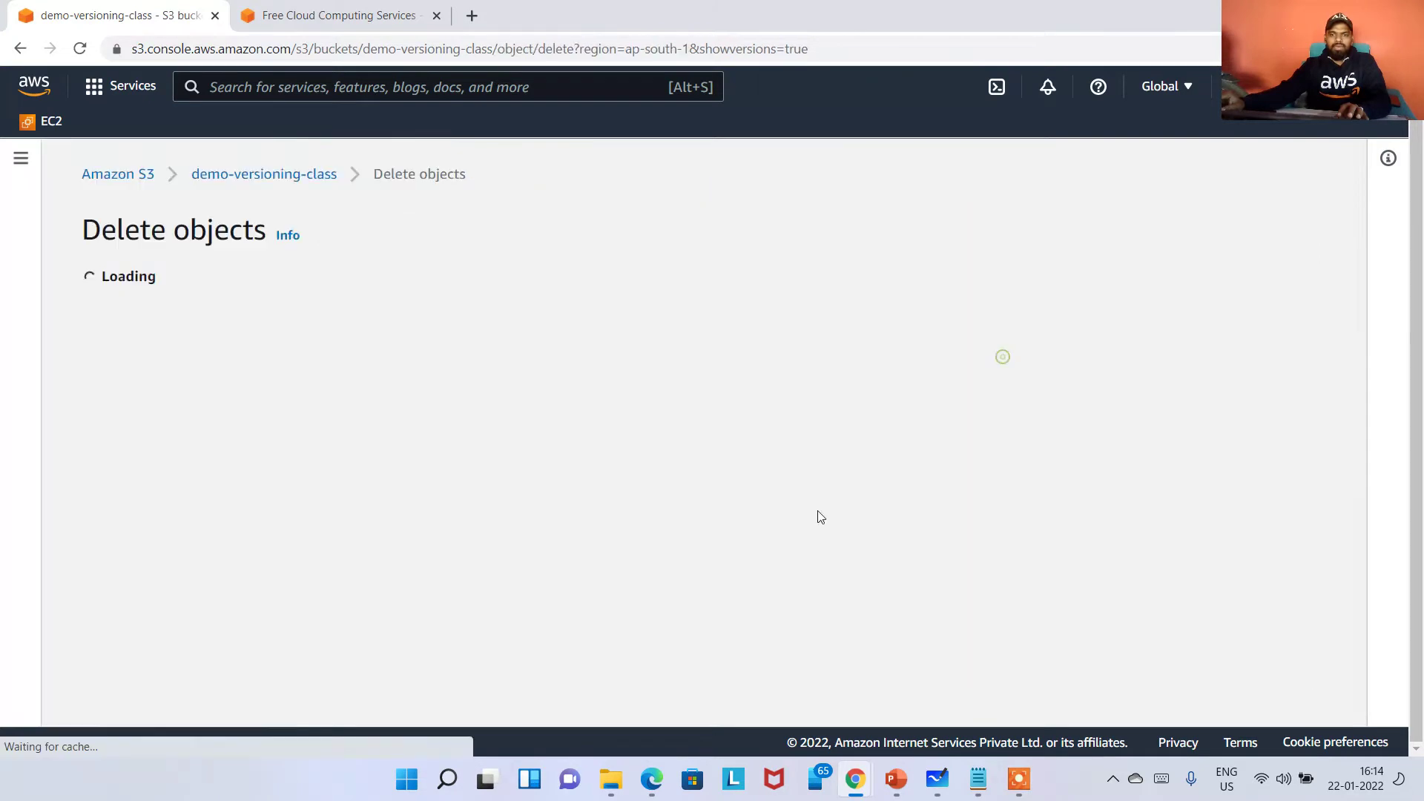
scroll(354, 621, "down", 3)
scroll(354, 621, "down", 1)
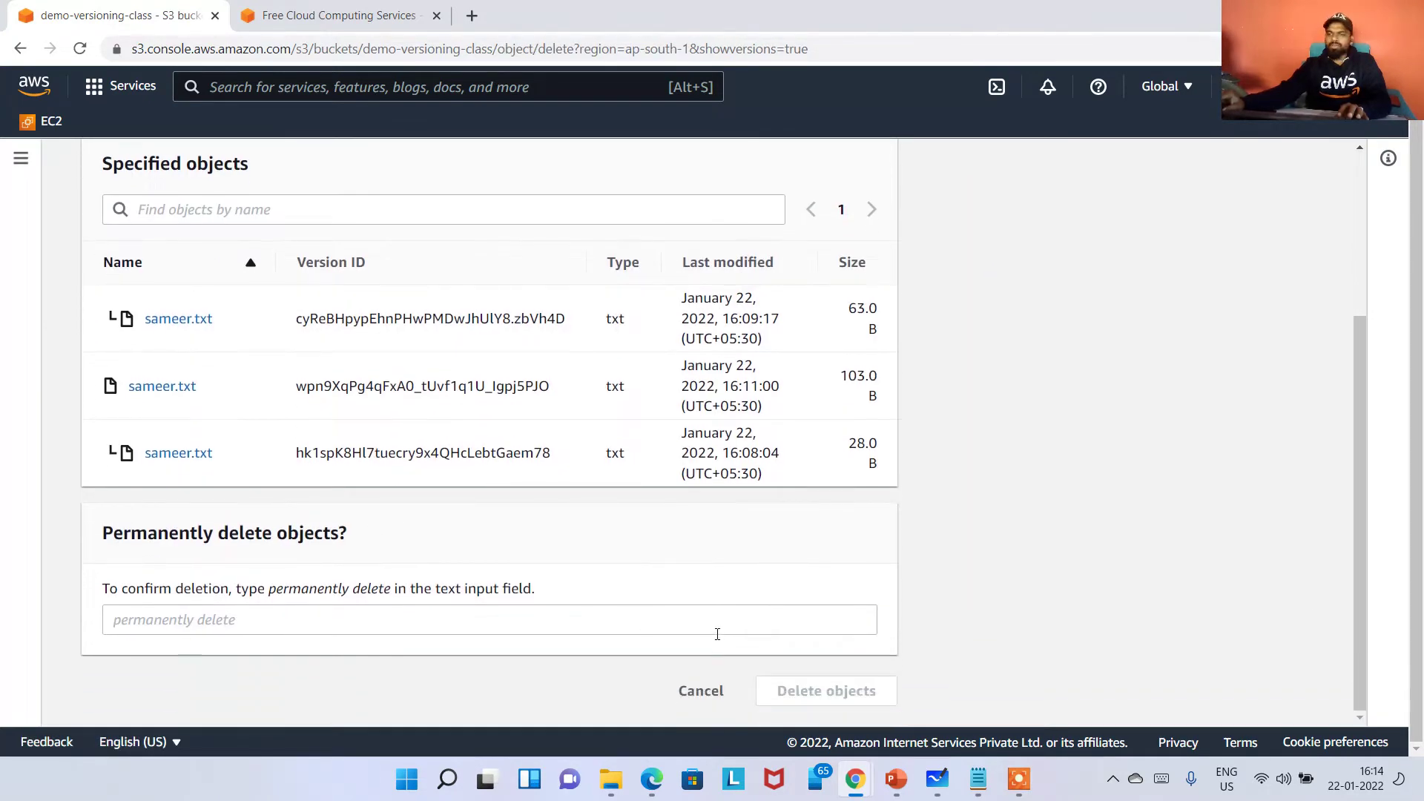
left_click(735, 692)
key("alt+Tab")
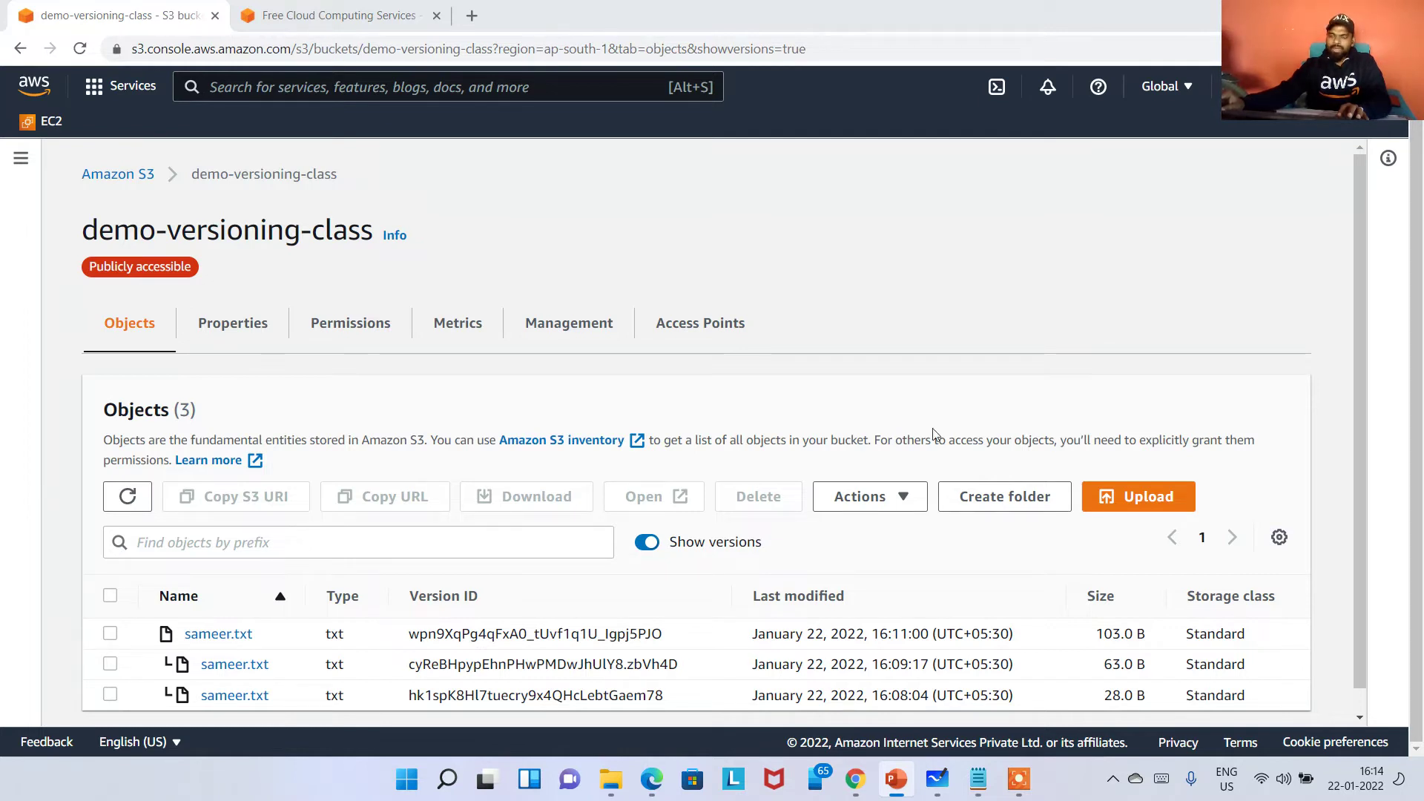
key("alt+Tab")
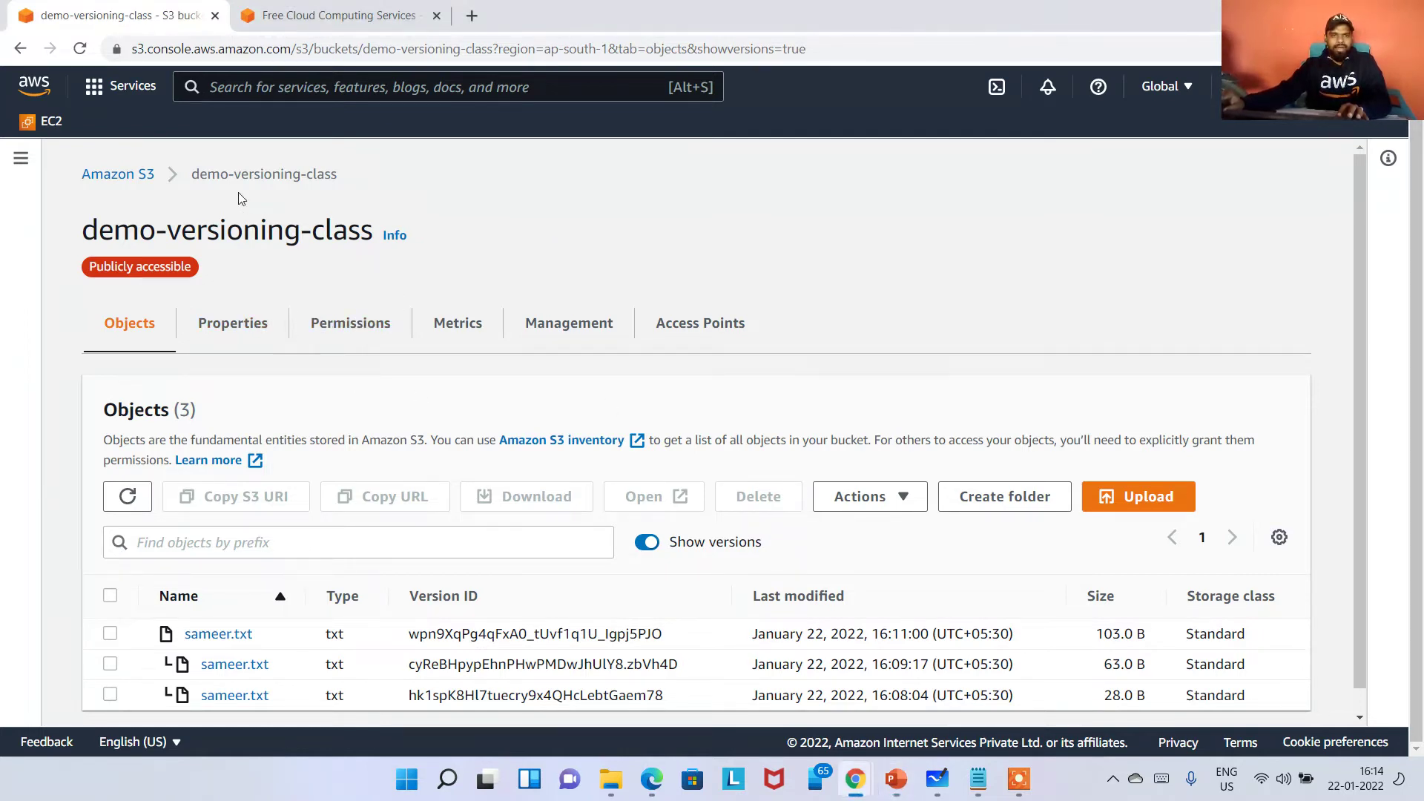
Edit the Bucket Versioning setting in the bucket's properties and choose Suspend.
left_click(248, 328)
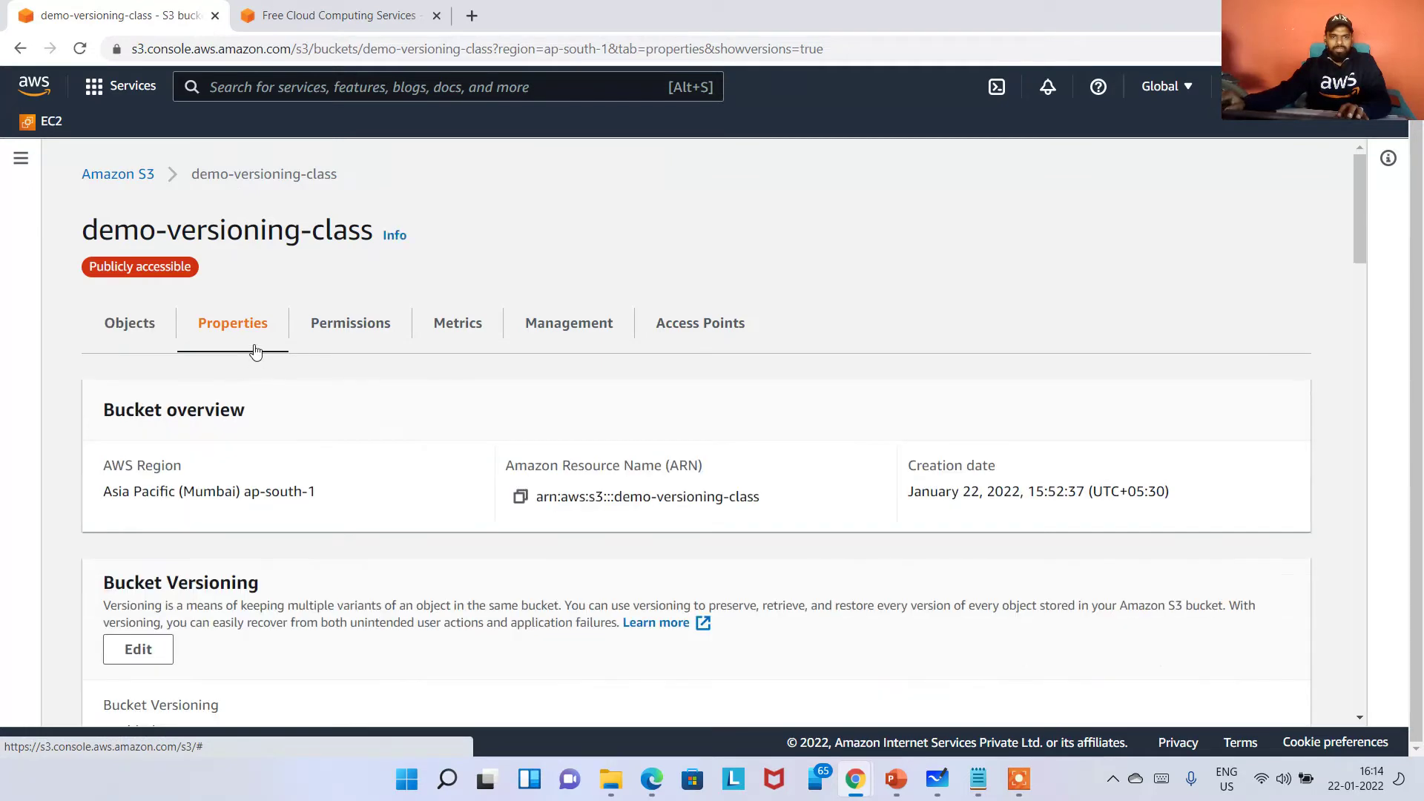
scroll(274, 445, "down", 1)
scroll(282, 477, "down", 2)
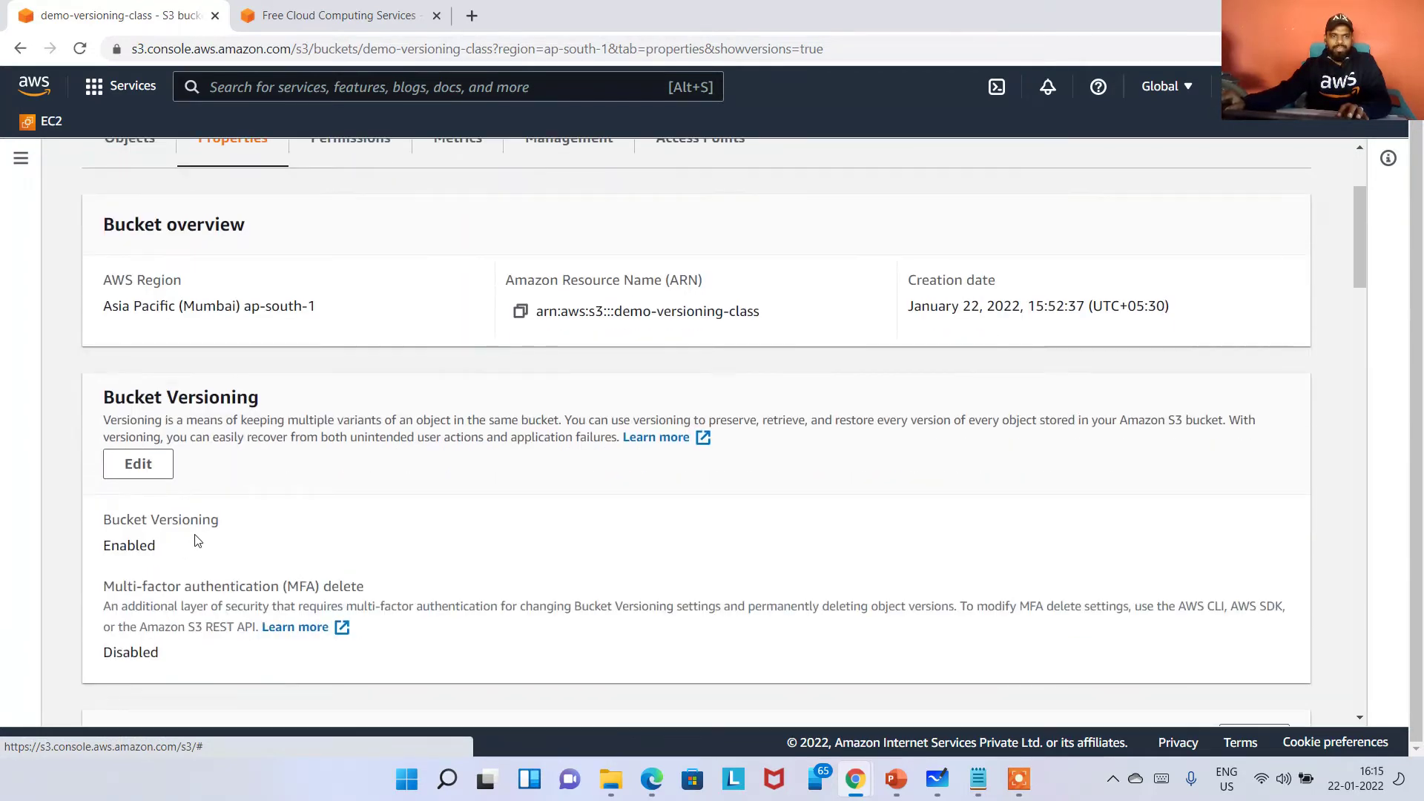
left_click(139, 467)
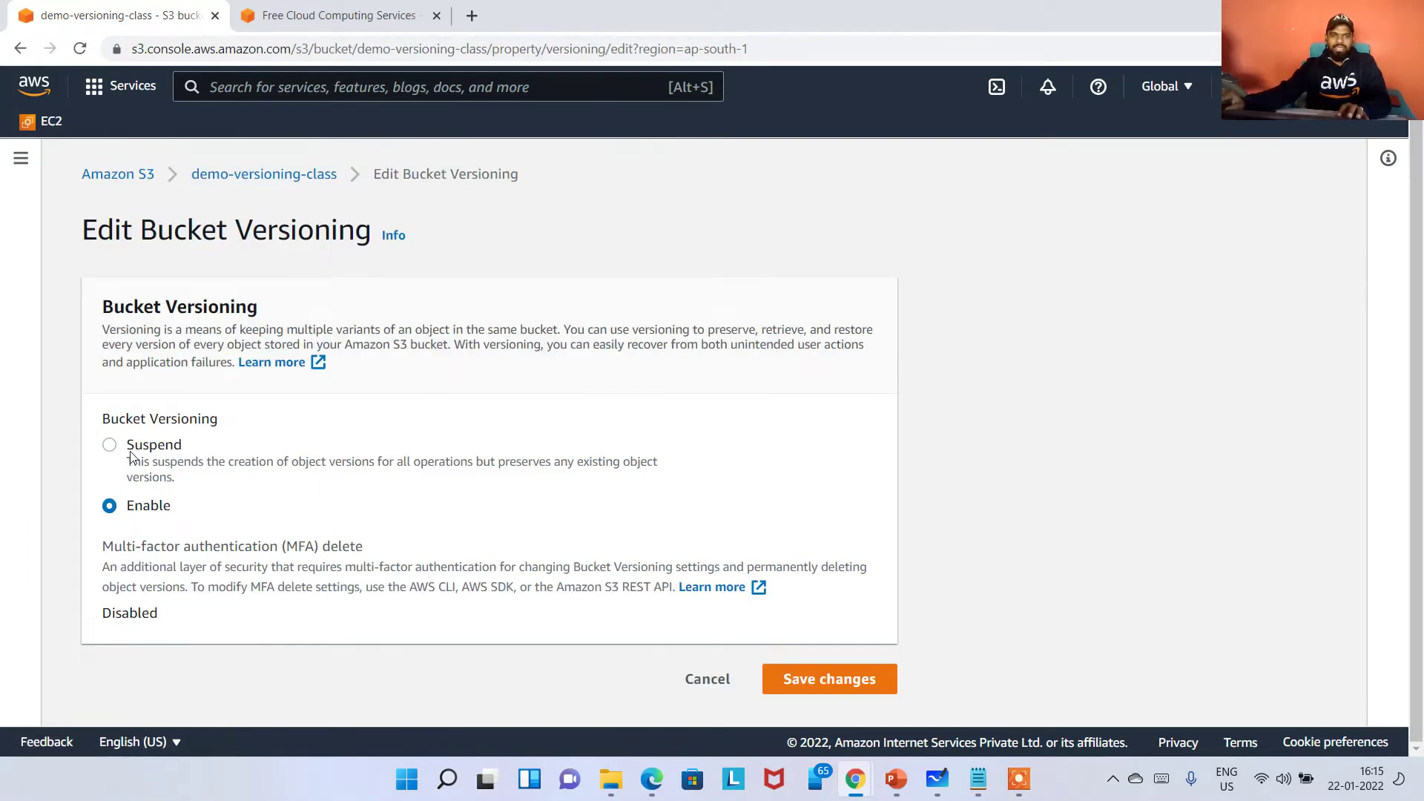
left_click(131, 454)
left_click(185, 505)
left_click(131, 454)
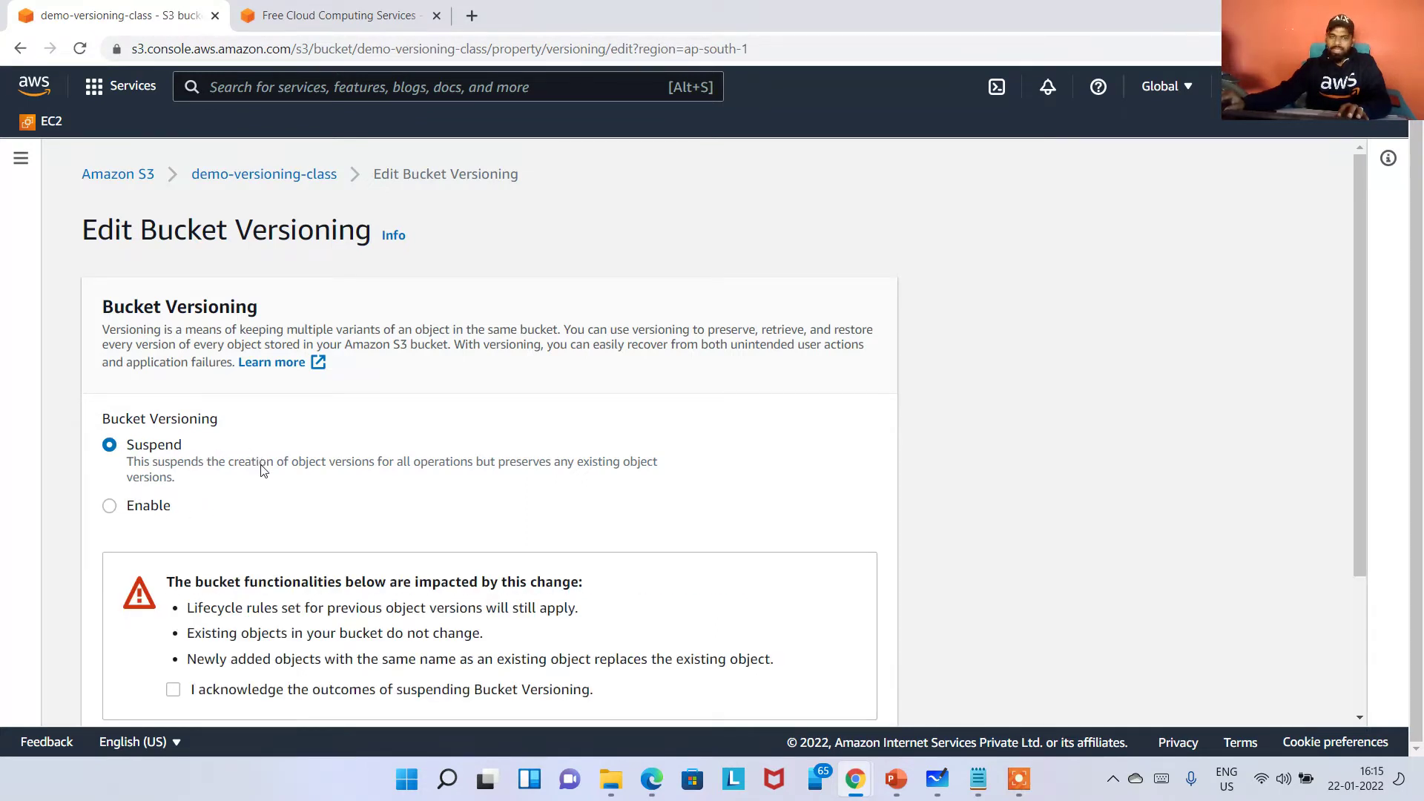
Examine the description of the Suspend option and its listed impacts, and cancel the versioning edit.
scroll(262, 471, "down", 1)
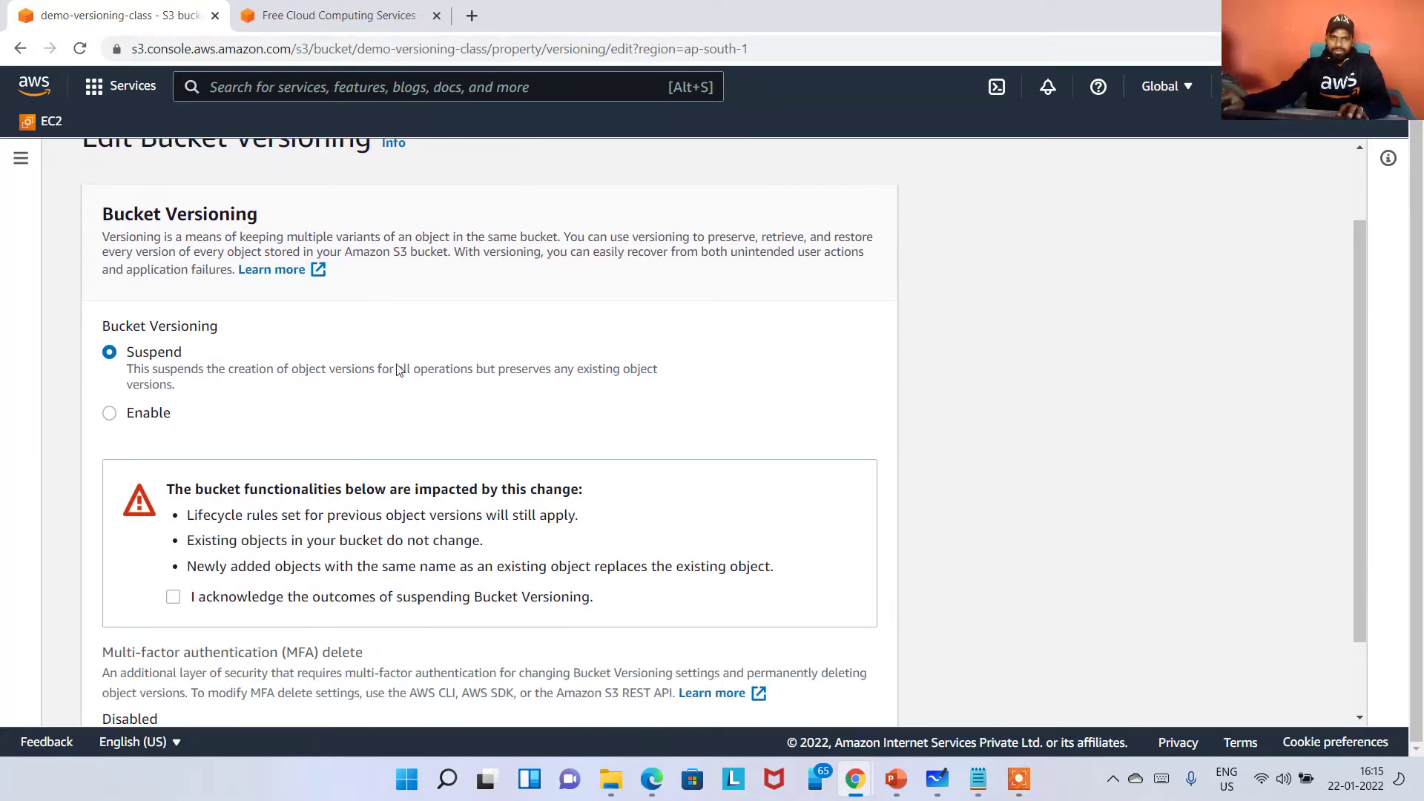
left_click_drag(399, 370, 574, 373)
left_click(623, 430)
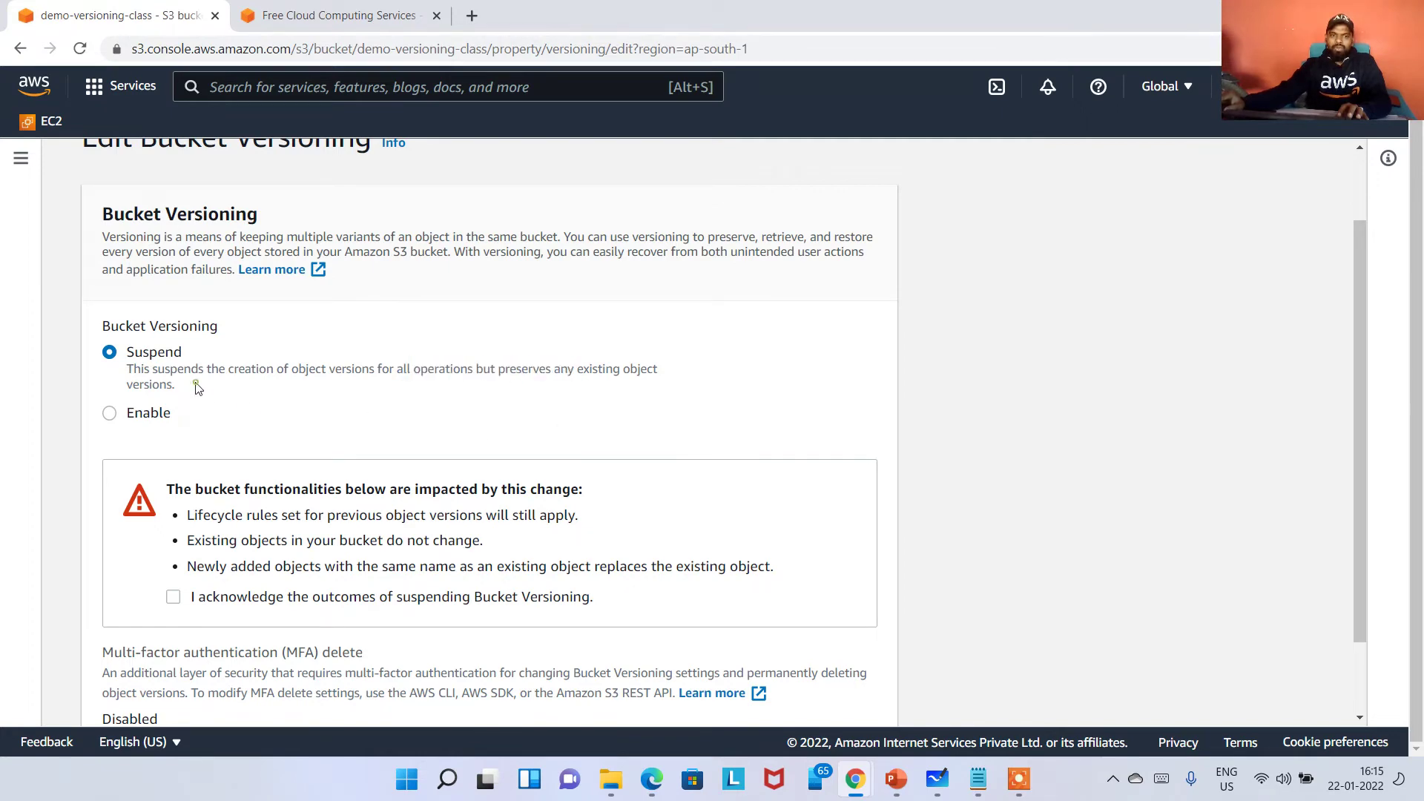
left_click_drag(216, 367, 630, 376)
left_click(629, 403)
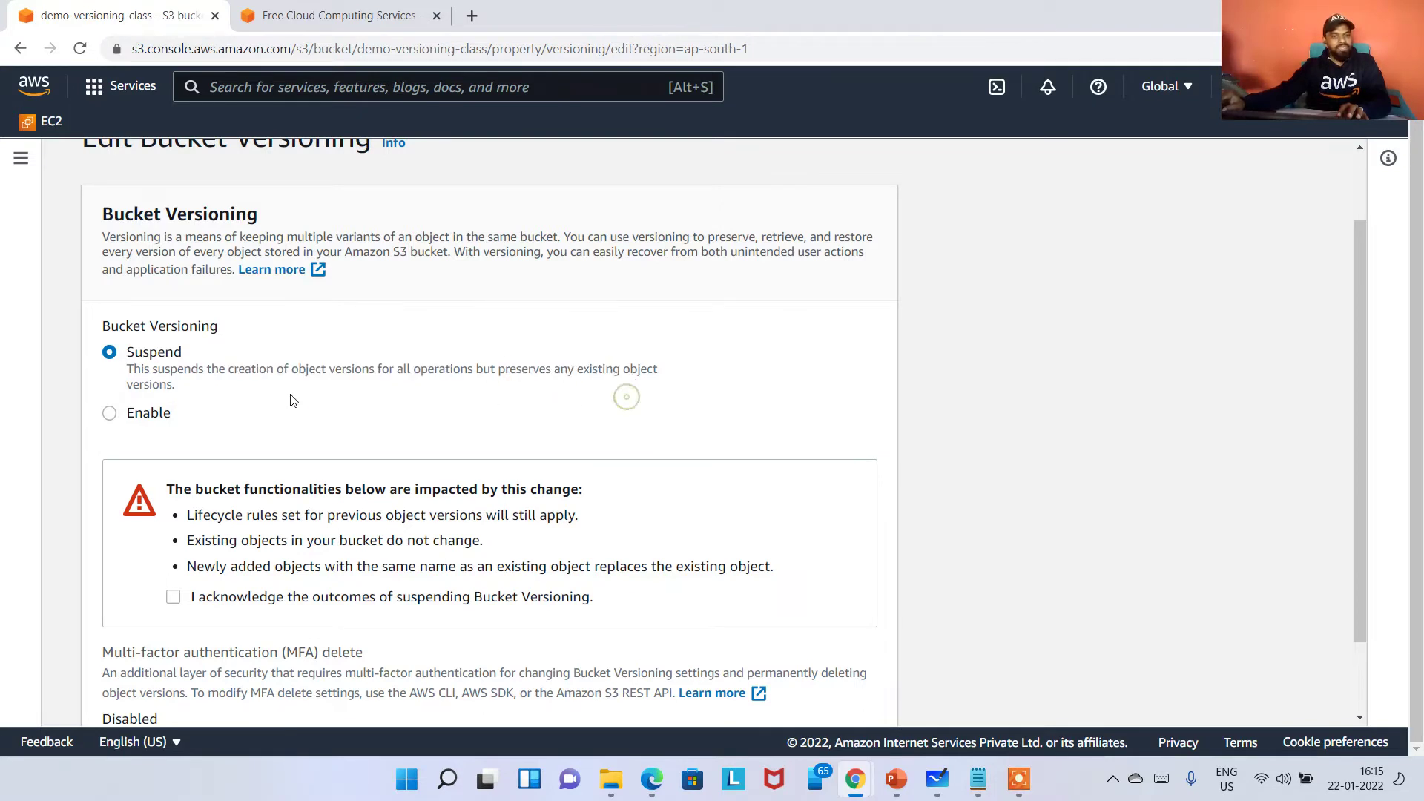
triple_click(239, 385)
scroll(772, 665, "down", 1)
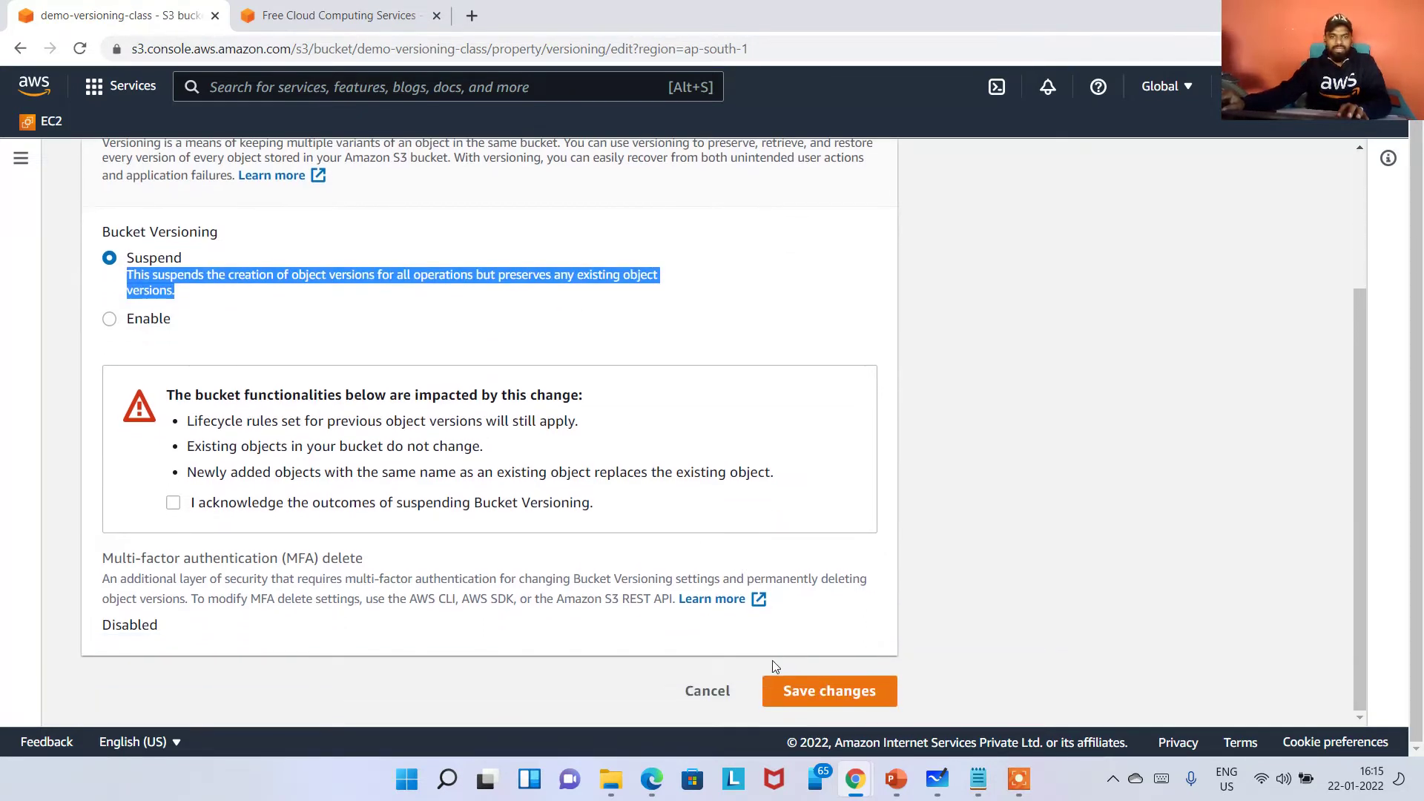
left_click(700, 690)
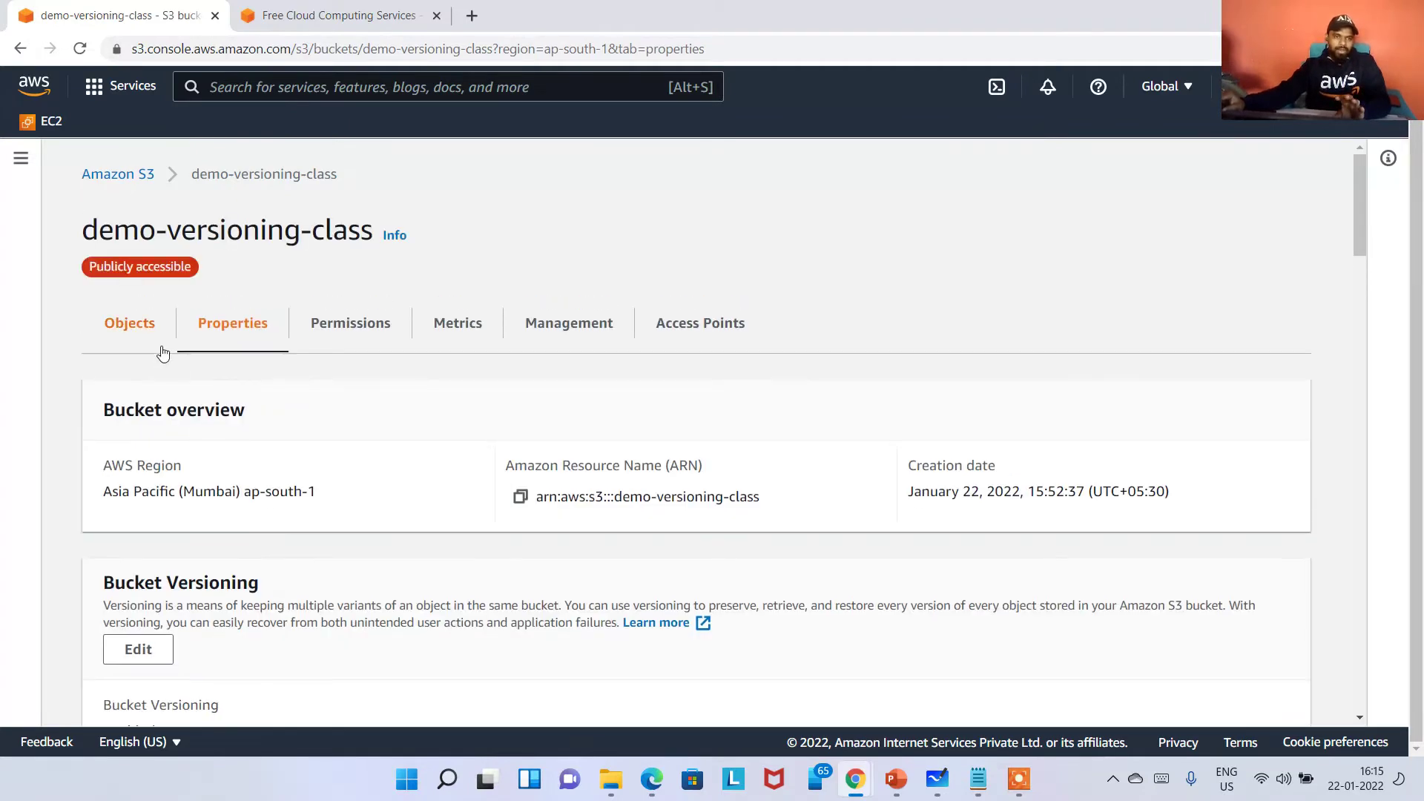
Return to the bucket's object list and show the versions of sameer.txt.
left_click(161, 333)
left_click(249, 629)
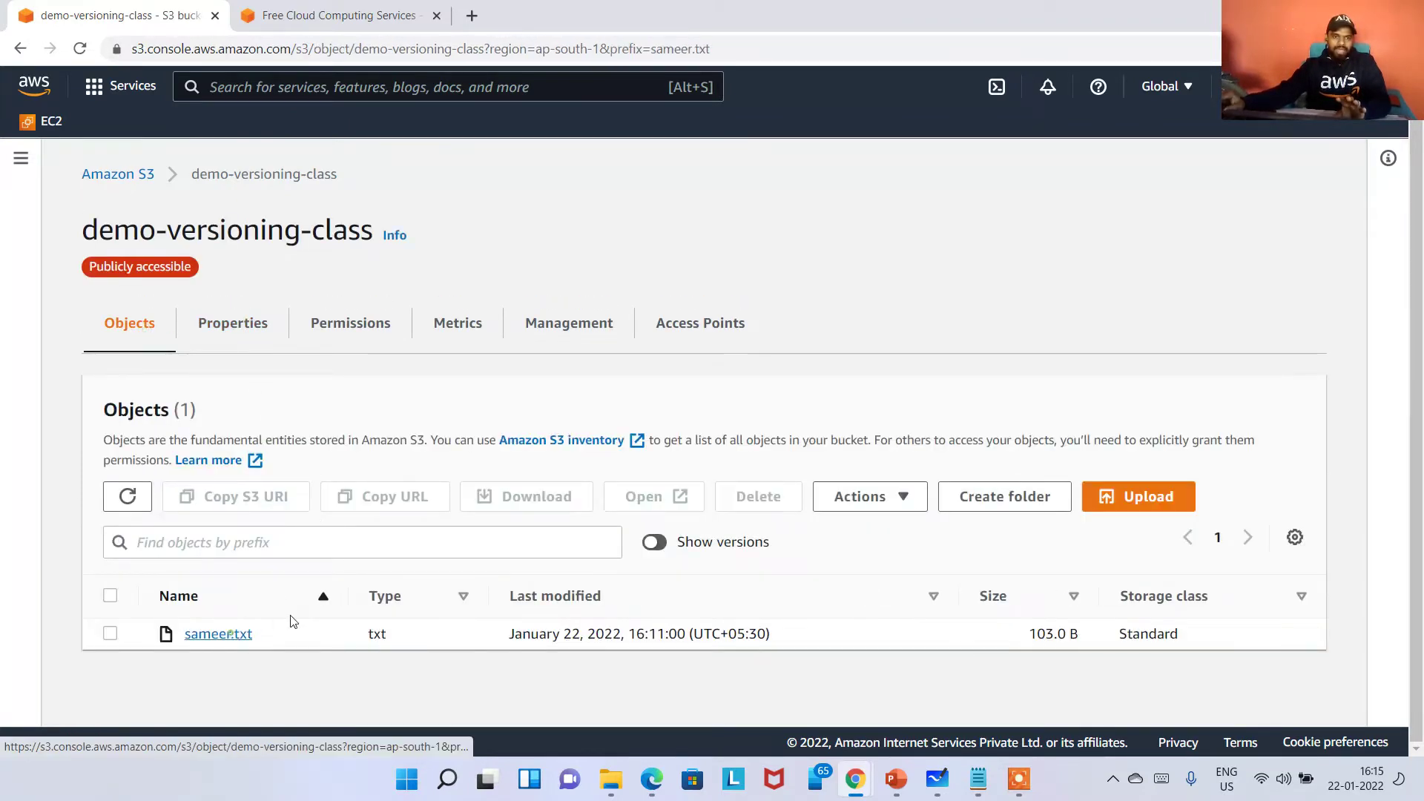
left_click(264, 173)
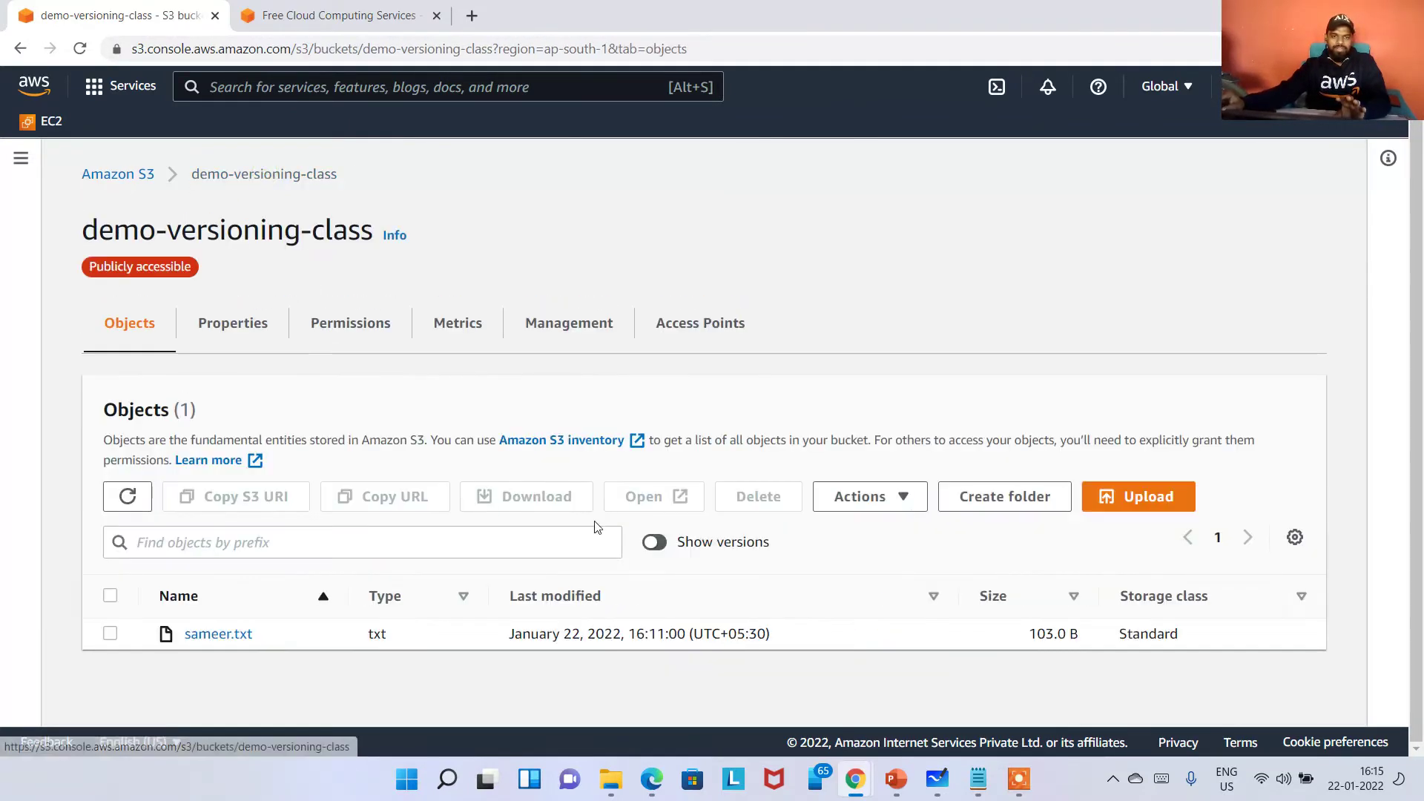
left_click(650, 543)
scroll(677, 584, "down", 1)
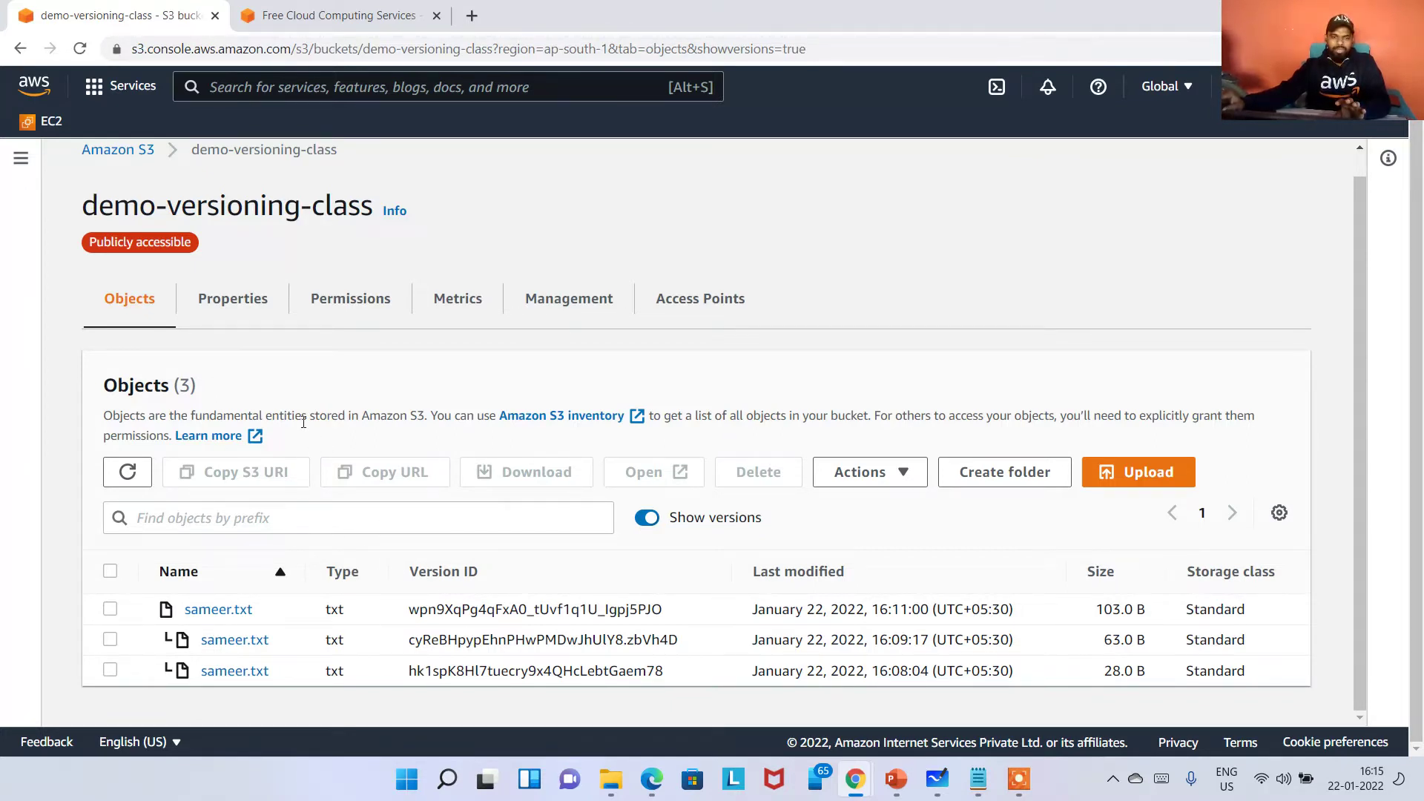
Suspend Bucket Versioning in the bucket's properties, acknowledging the outcomes, save the change and return to the object list.
left_click(236, 300)
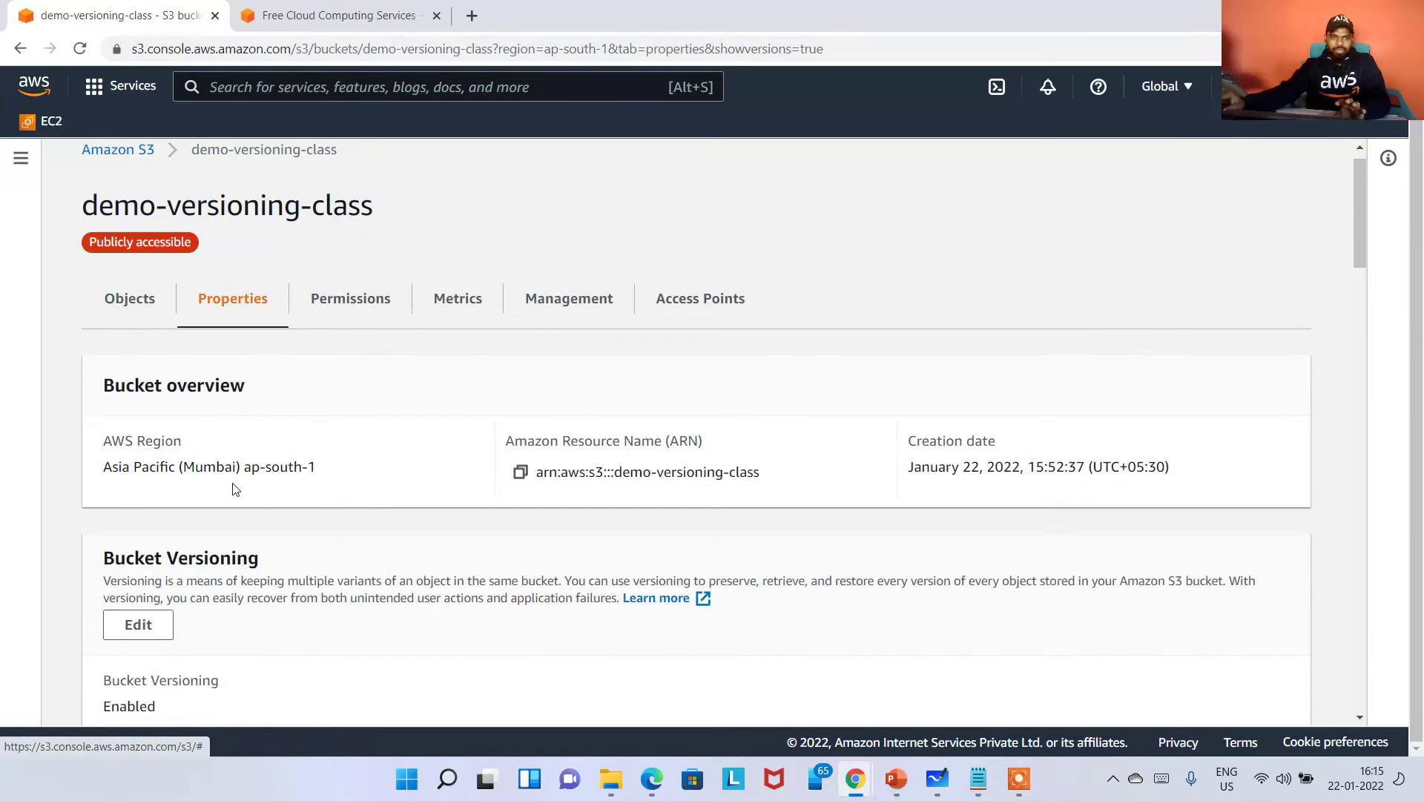
scroll(301, 512, "down", 3)
left_click(153, 440)
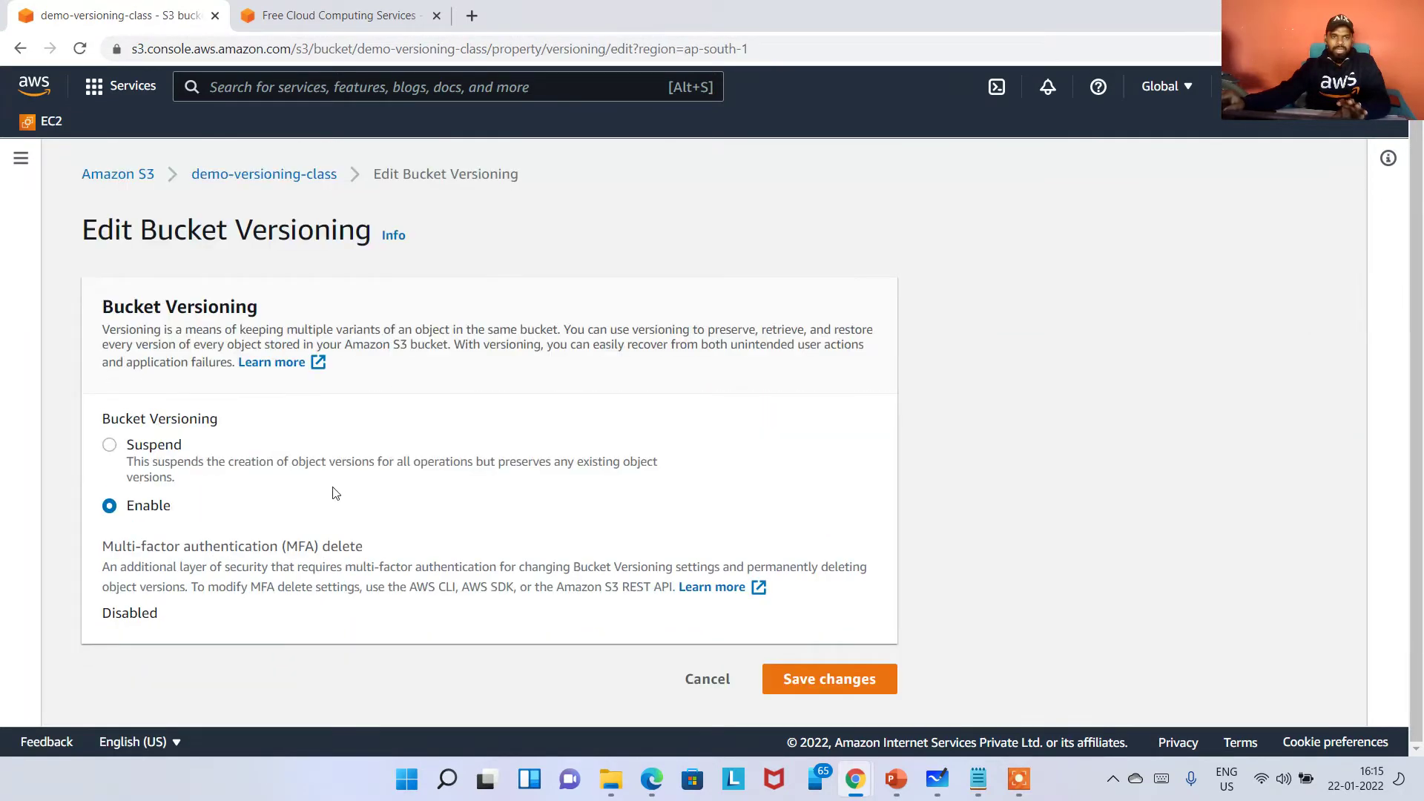
left_click(150, 449)
scroll(668, 601, "down", 3)
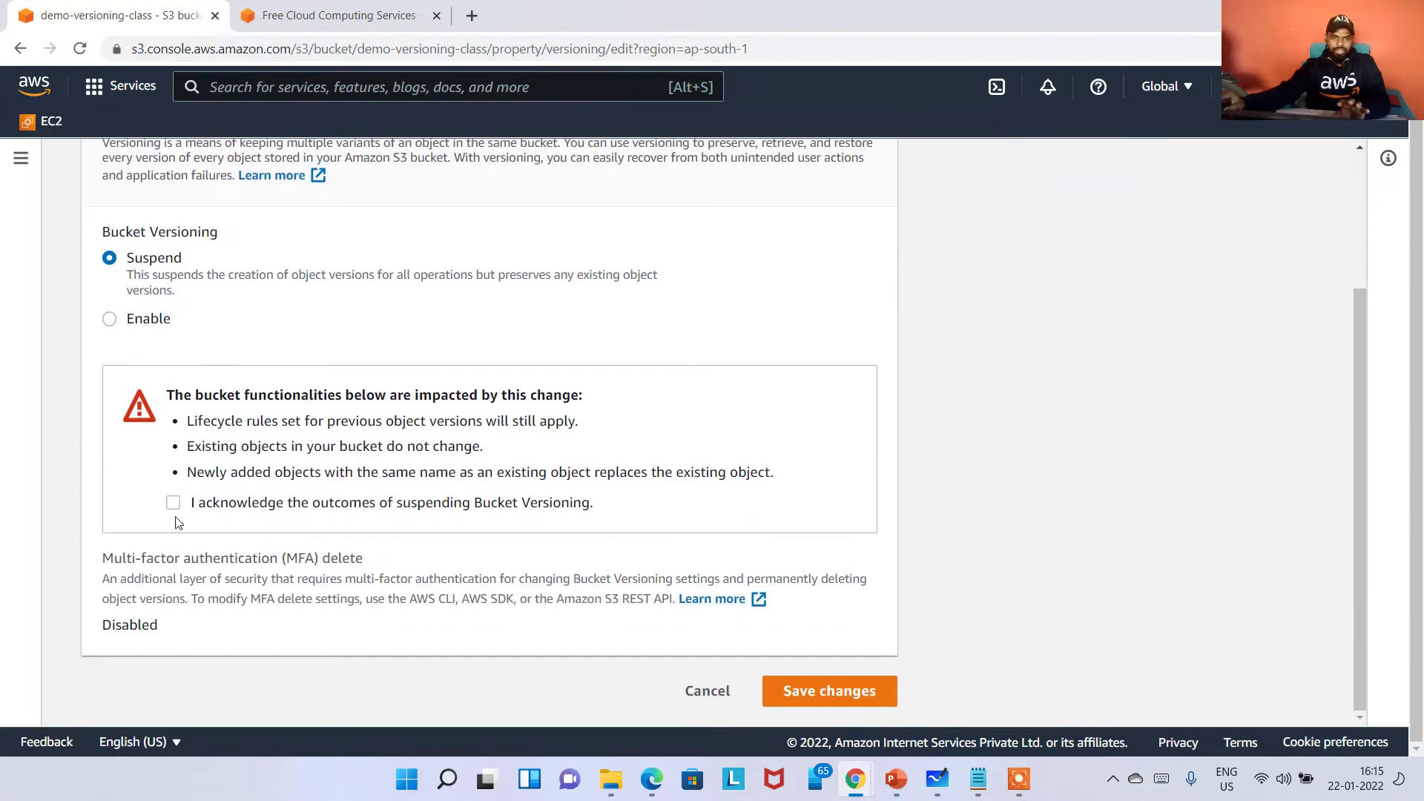
left_click(853, 696)
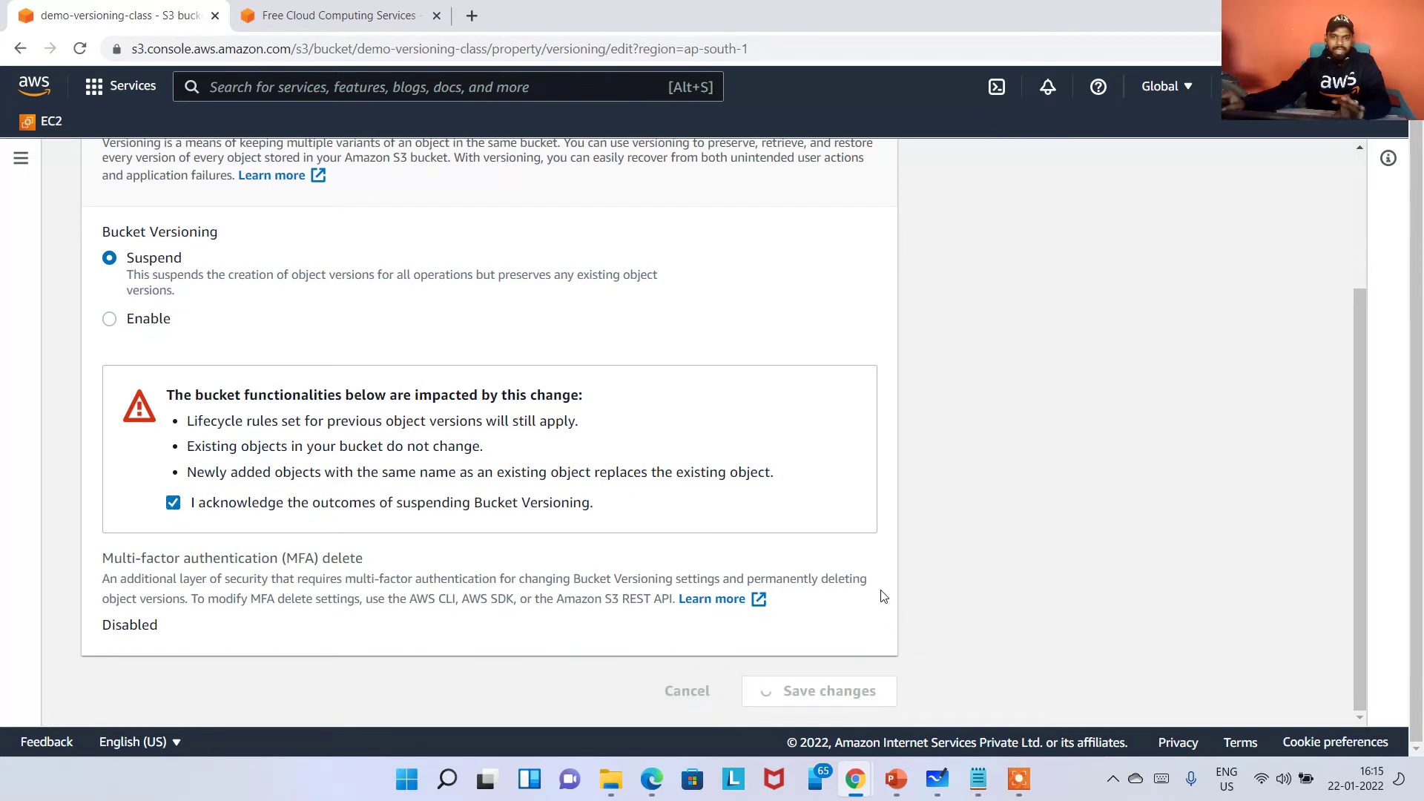
left_click(127, 353)
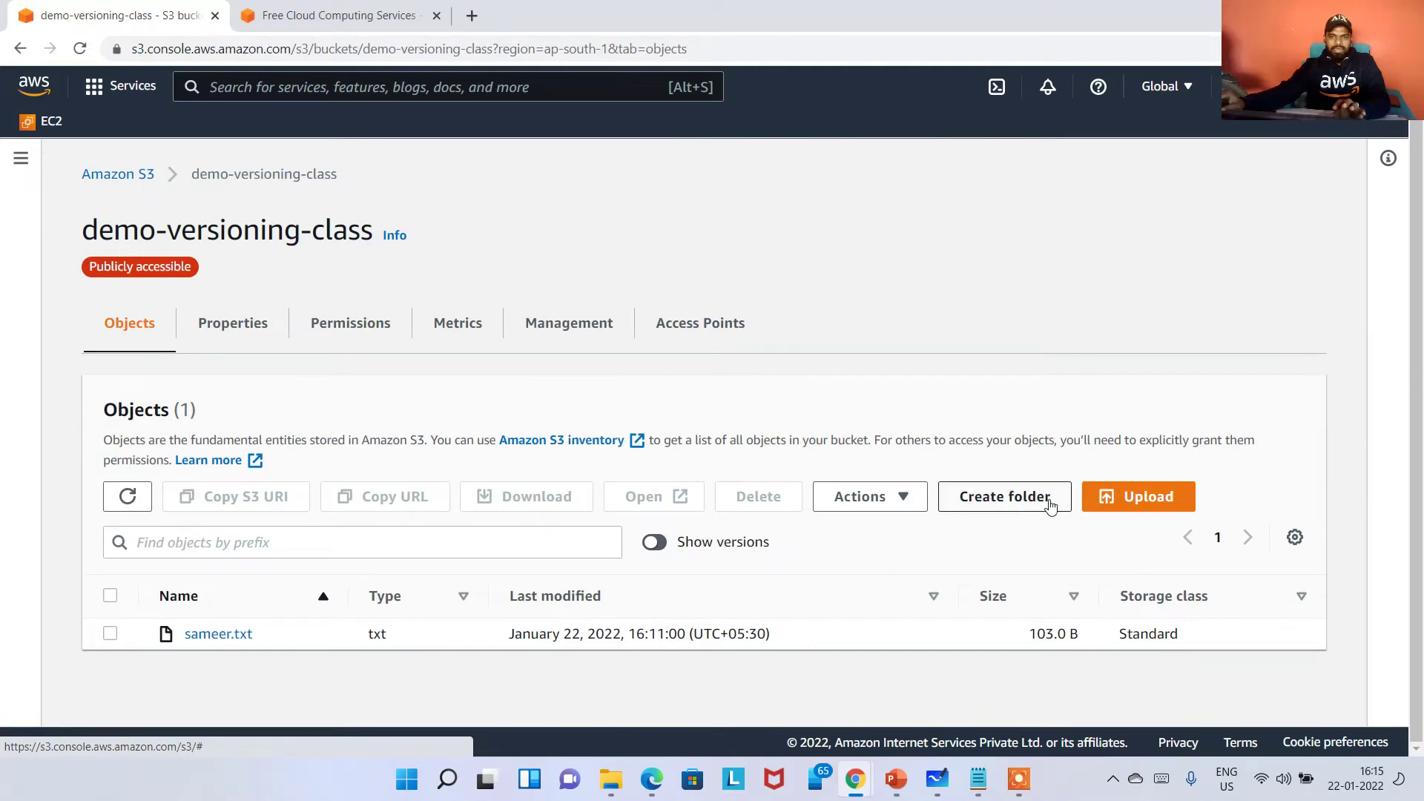
Switch to a new Notepad document and write "this is to check the suspend version checking".
mouse_move(982, 783)
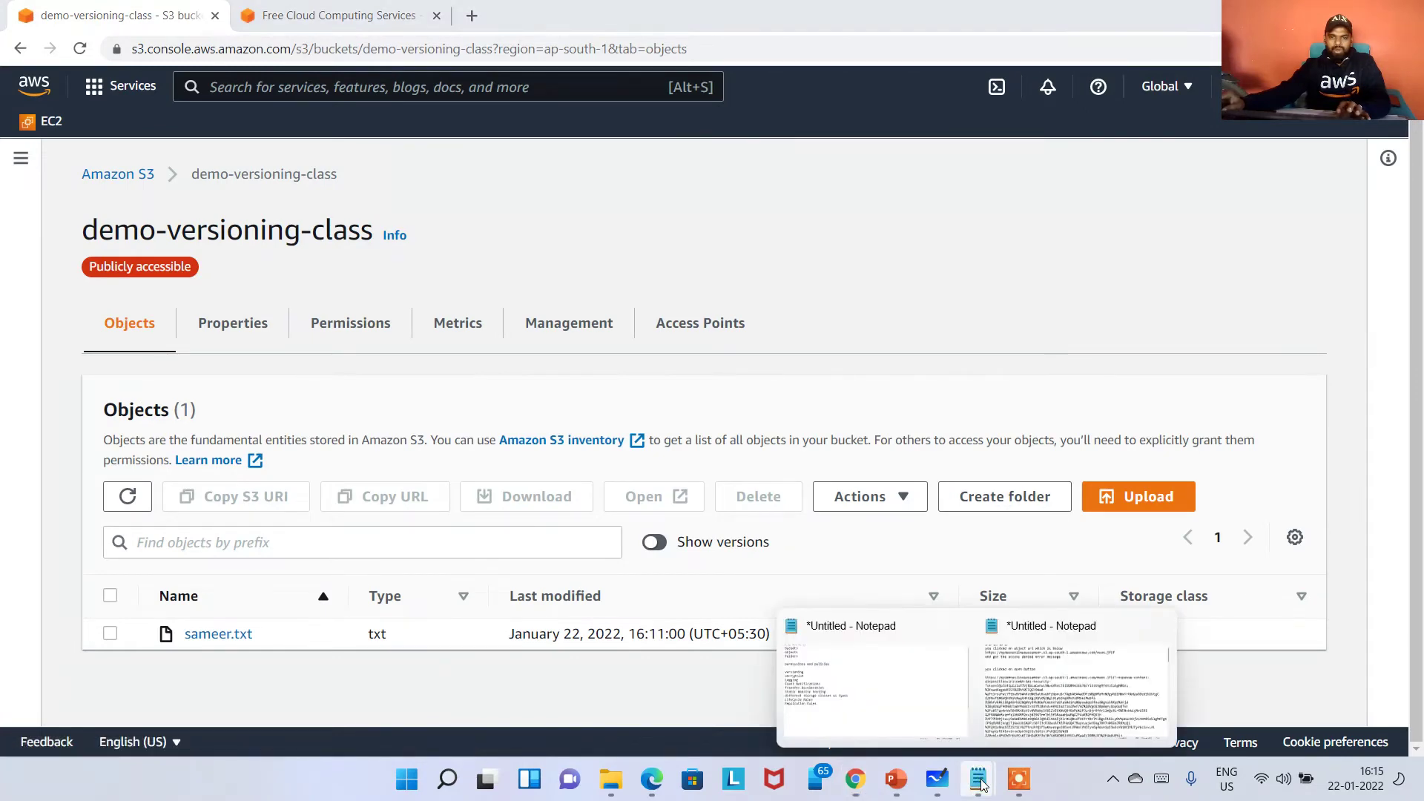
right_click(980, 780)
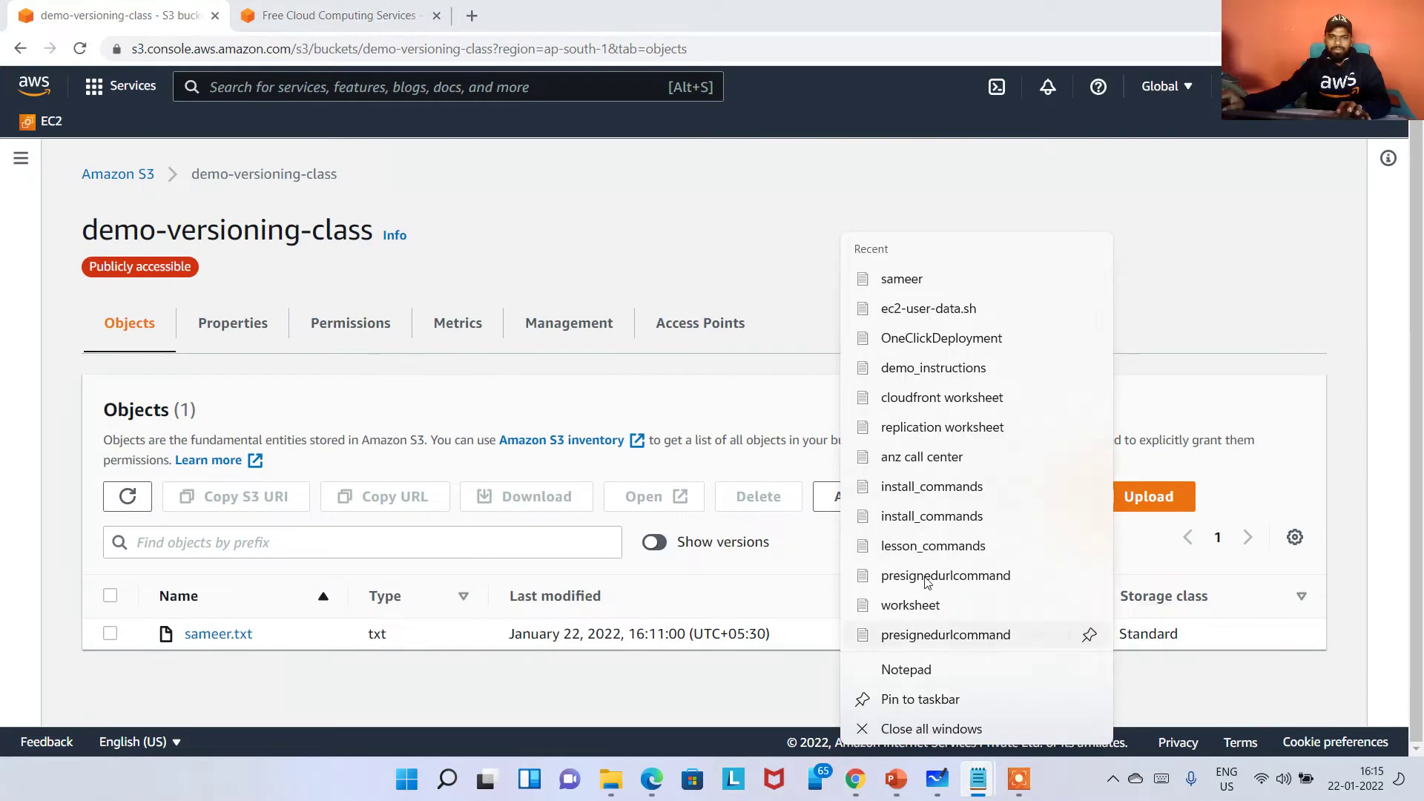
left_click(908, 670)
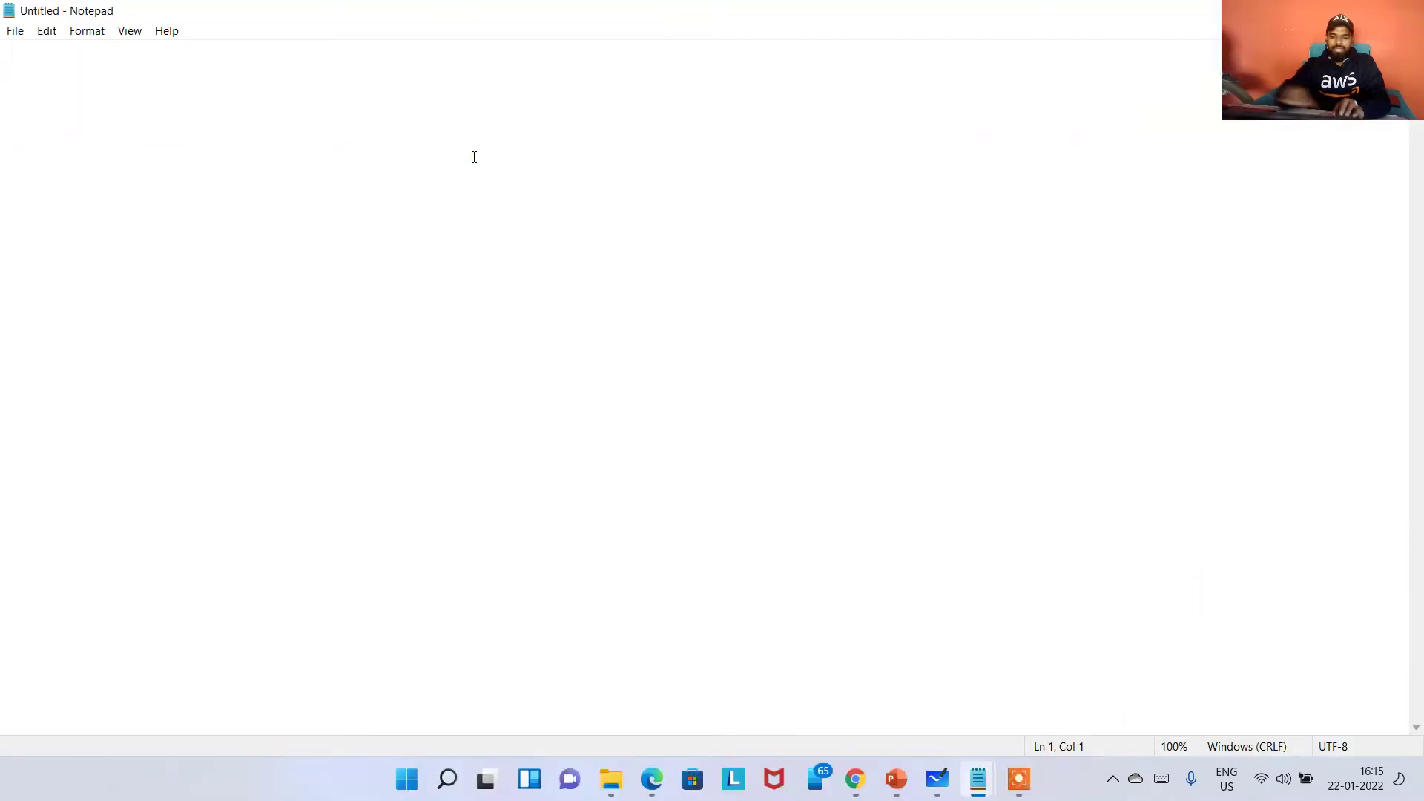
type("this is to che")
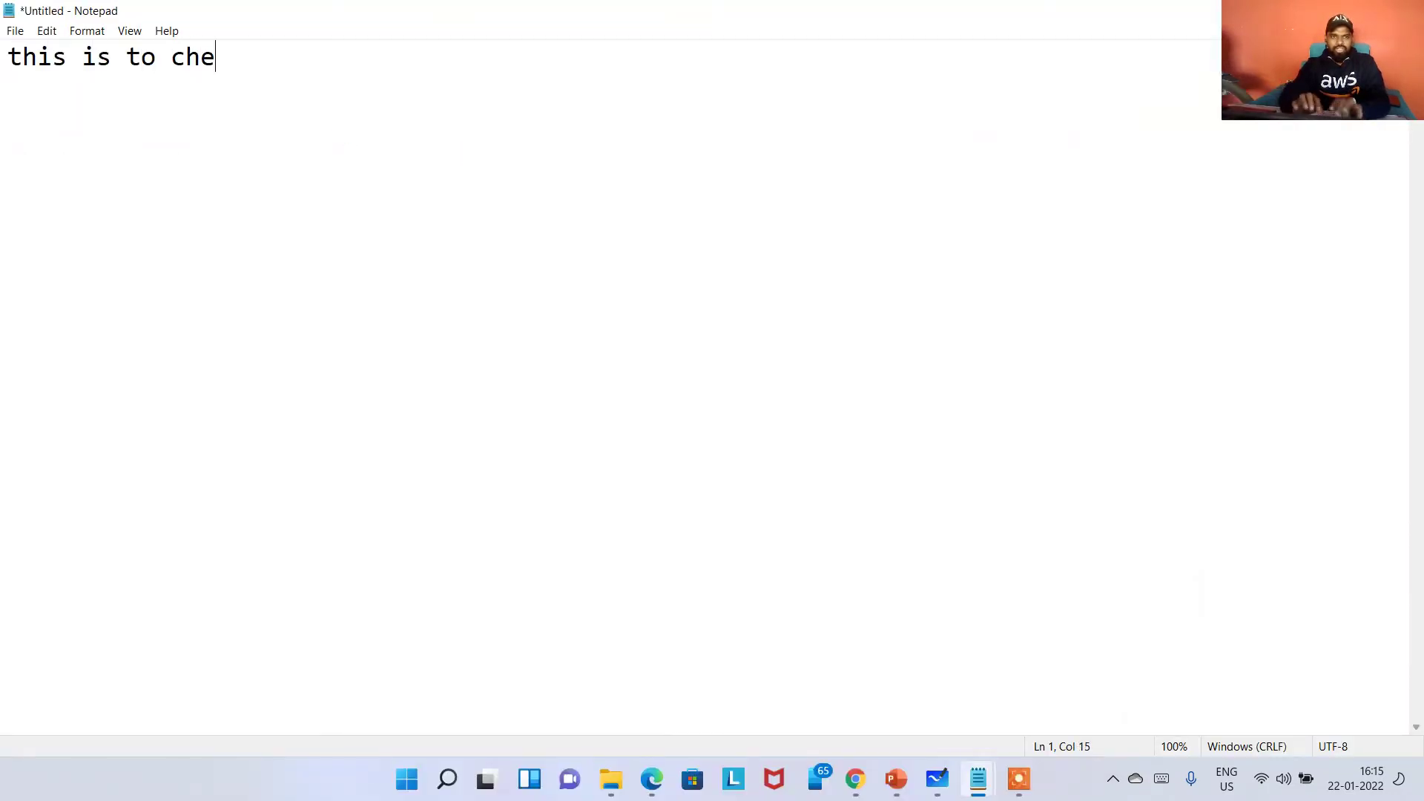
type("ck the suspend ")
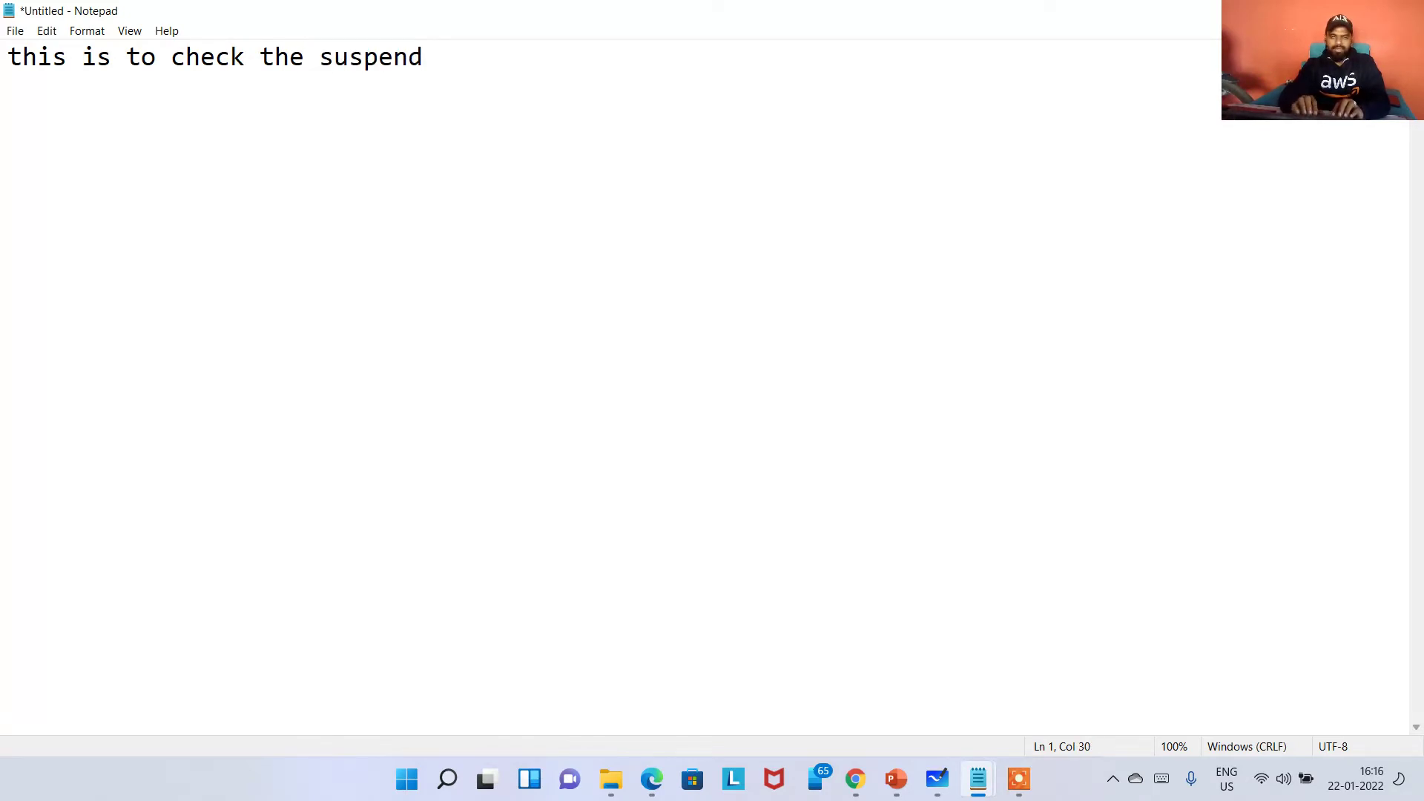
type("vrsion")
key("BackSpace")
key("BackSpace")
key("BackSpace")
key("BackSpace")
key("BackSpace")
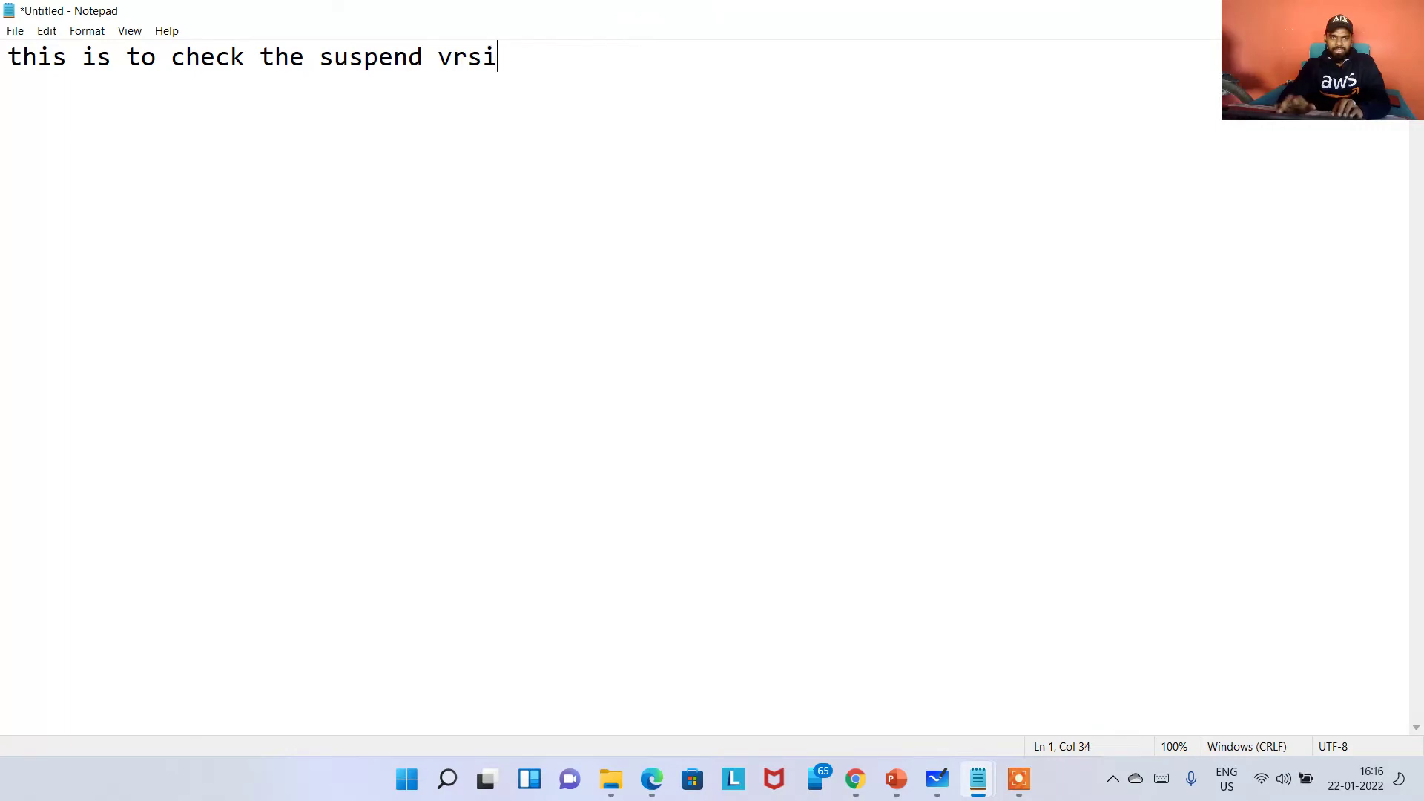
type("ersion checking")
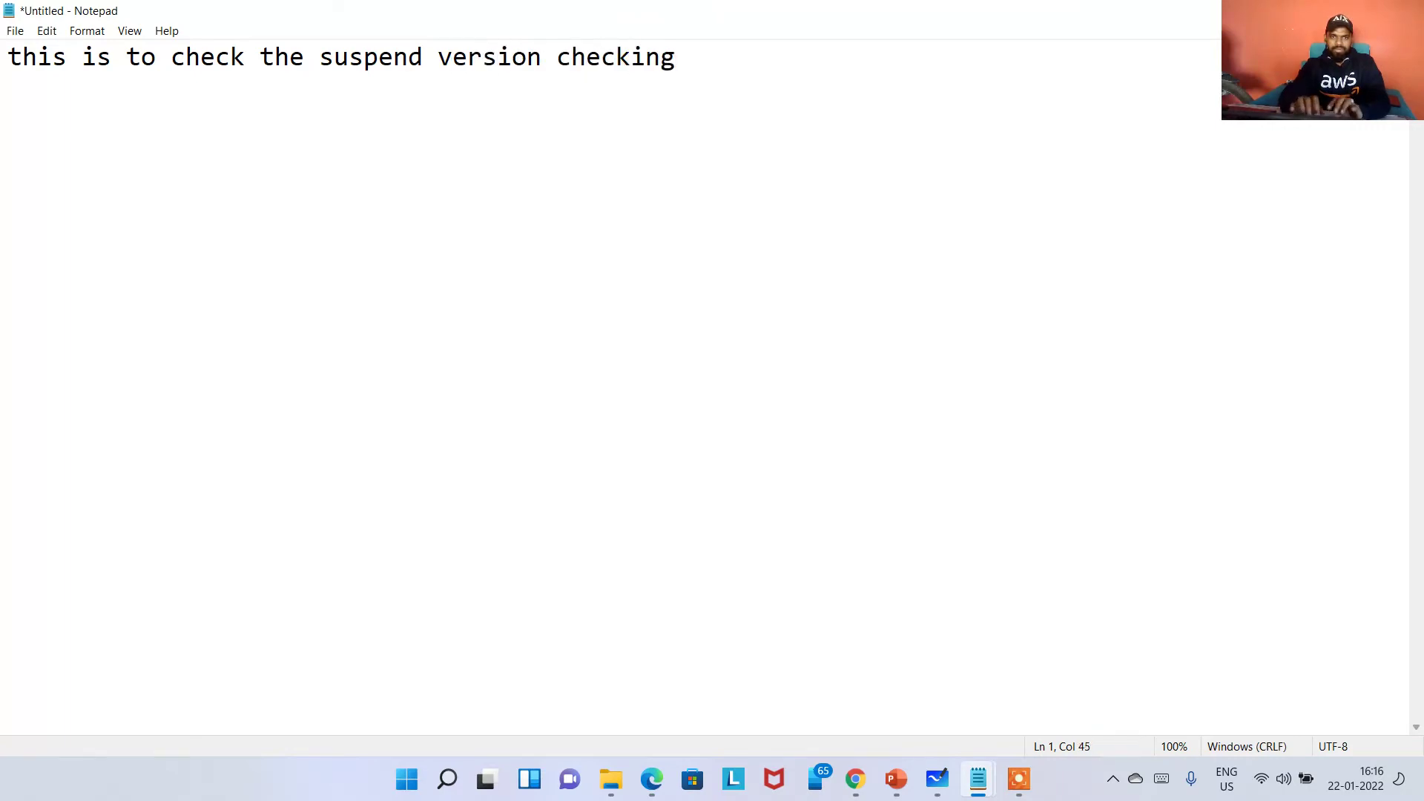
Save the text file as zulfi.txt in the Documents folder and close Notepad.
key("ctrl+s")
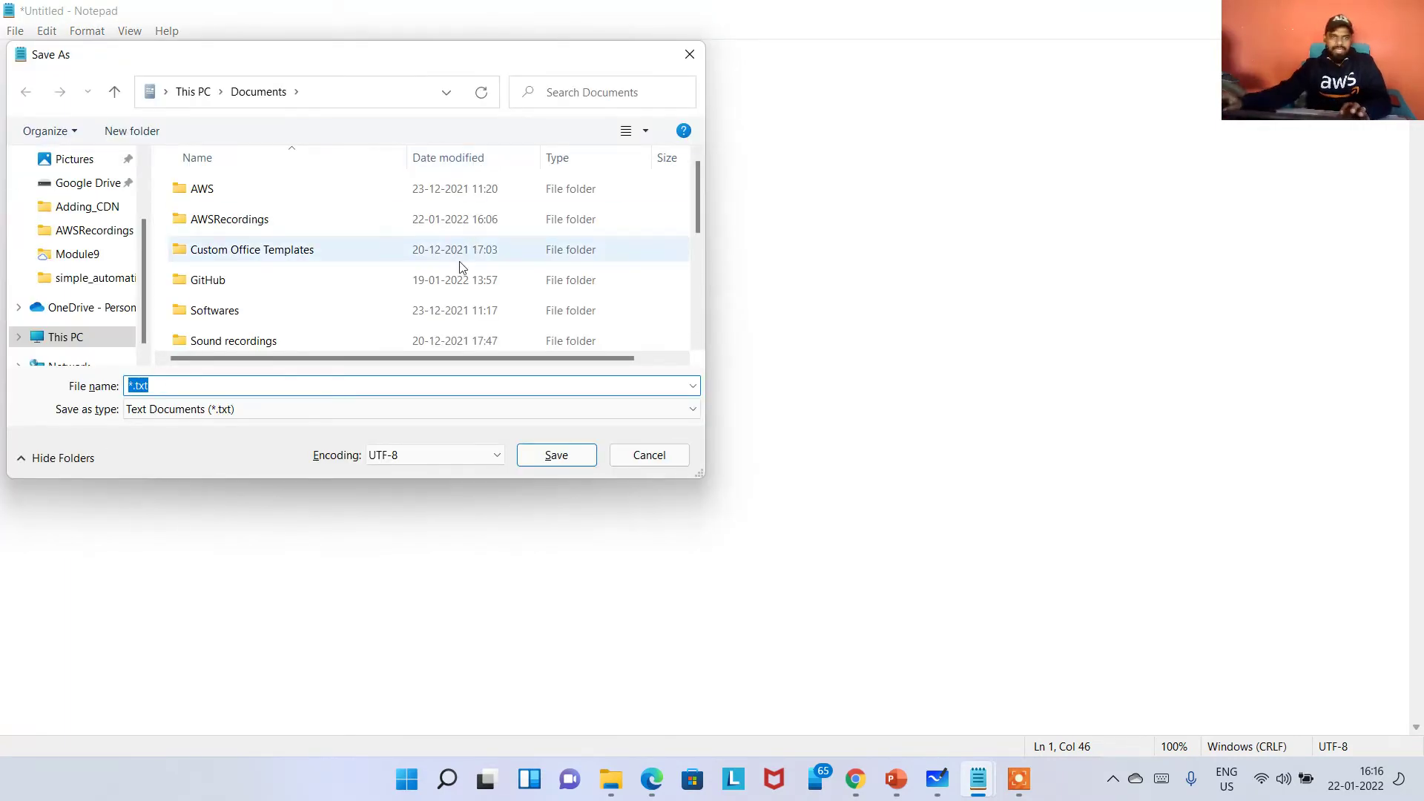
type("zulfi.")
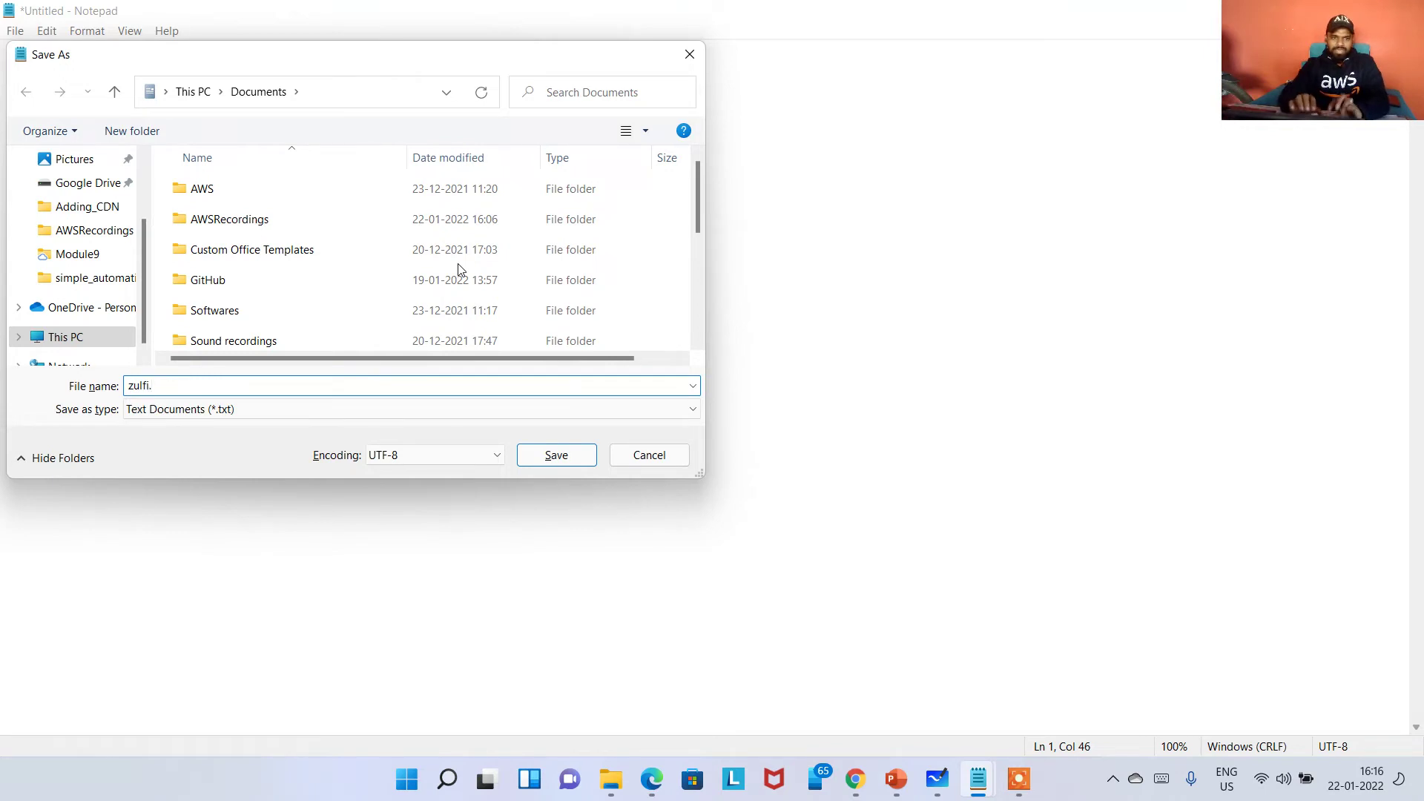
type("txt")
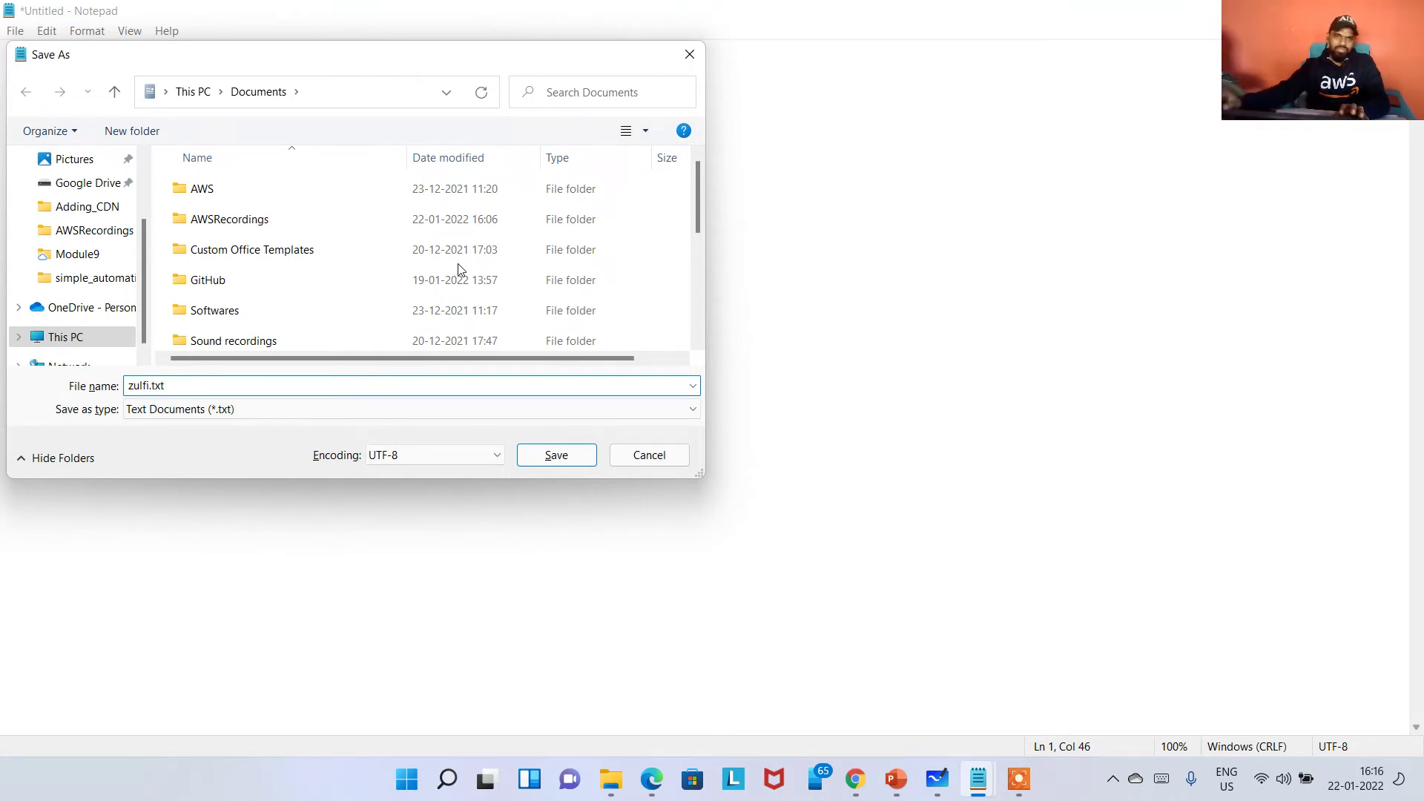
left_click(553, 455)
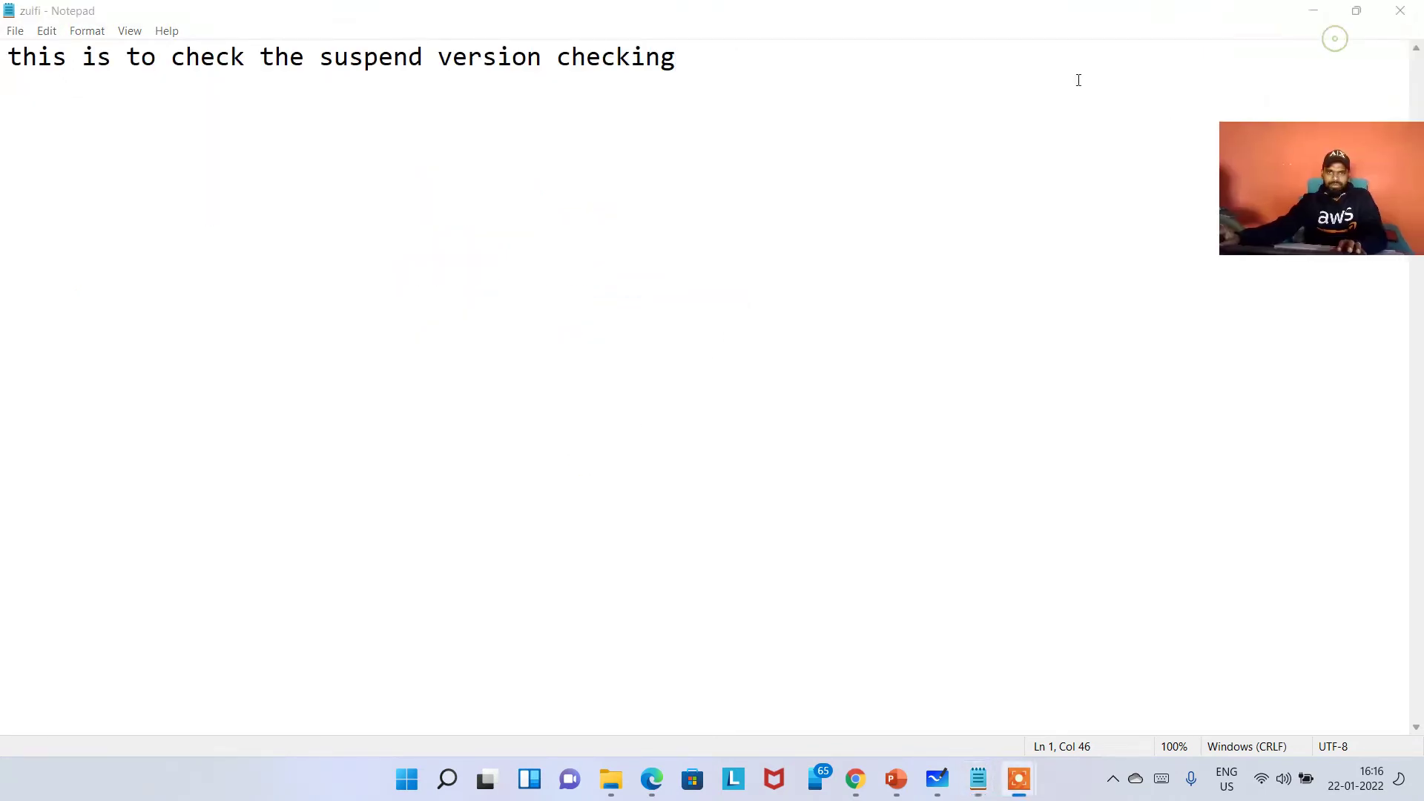
left_click(1404, 11)
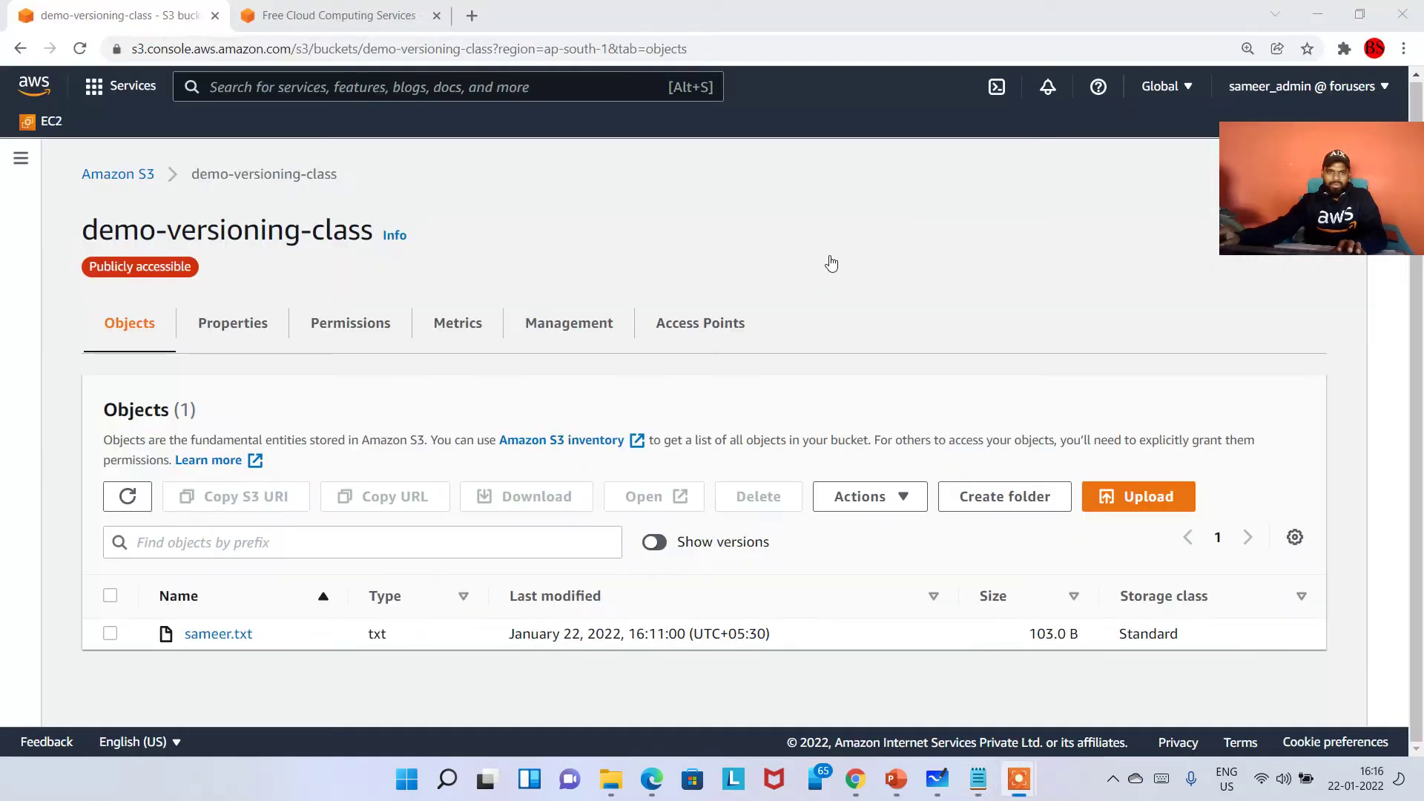
Leave the upload page, check the Bucket Versioning status in the bucket's properties, and return to the object list.
left_click(1138, 497)
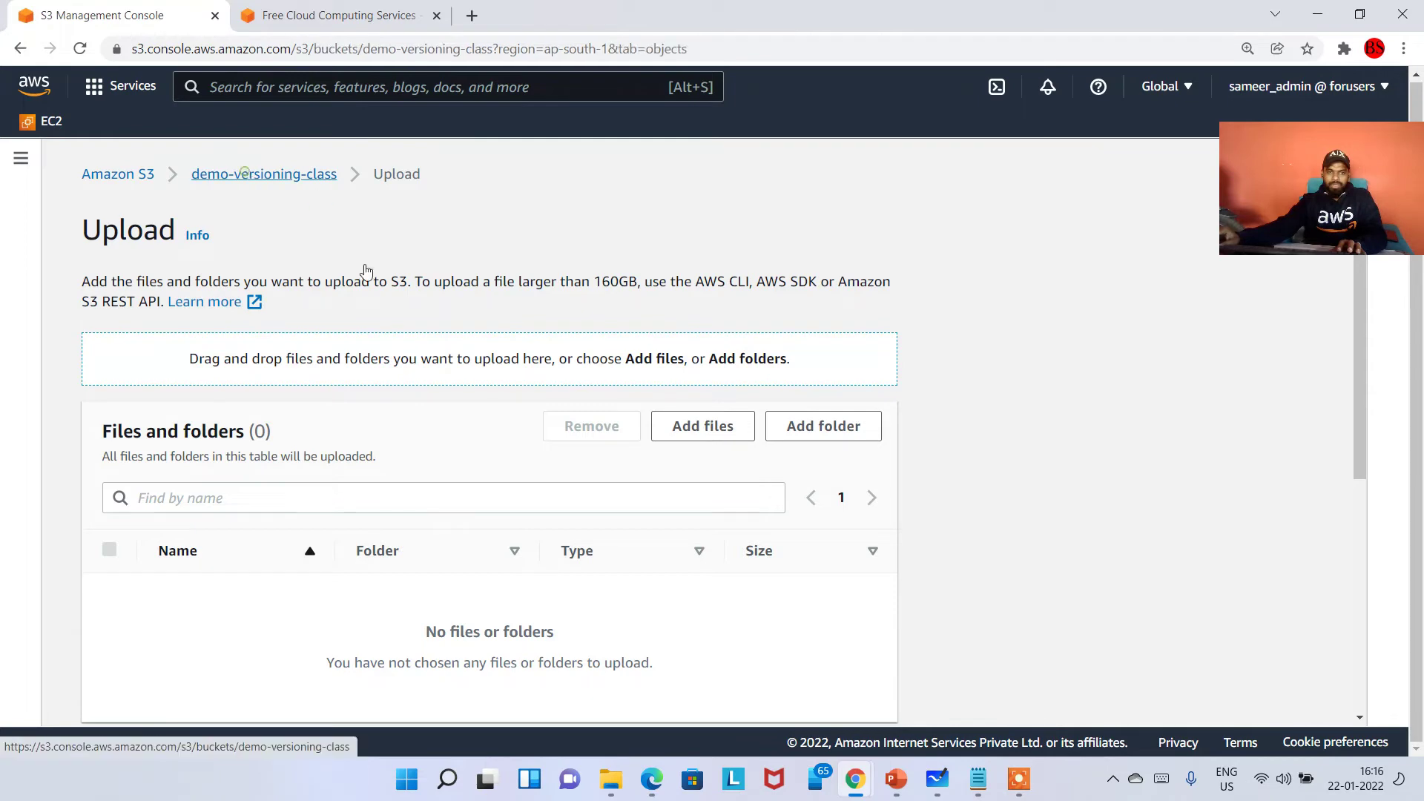
left_click(261, 175)
left_click(236, 338)
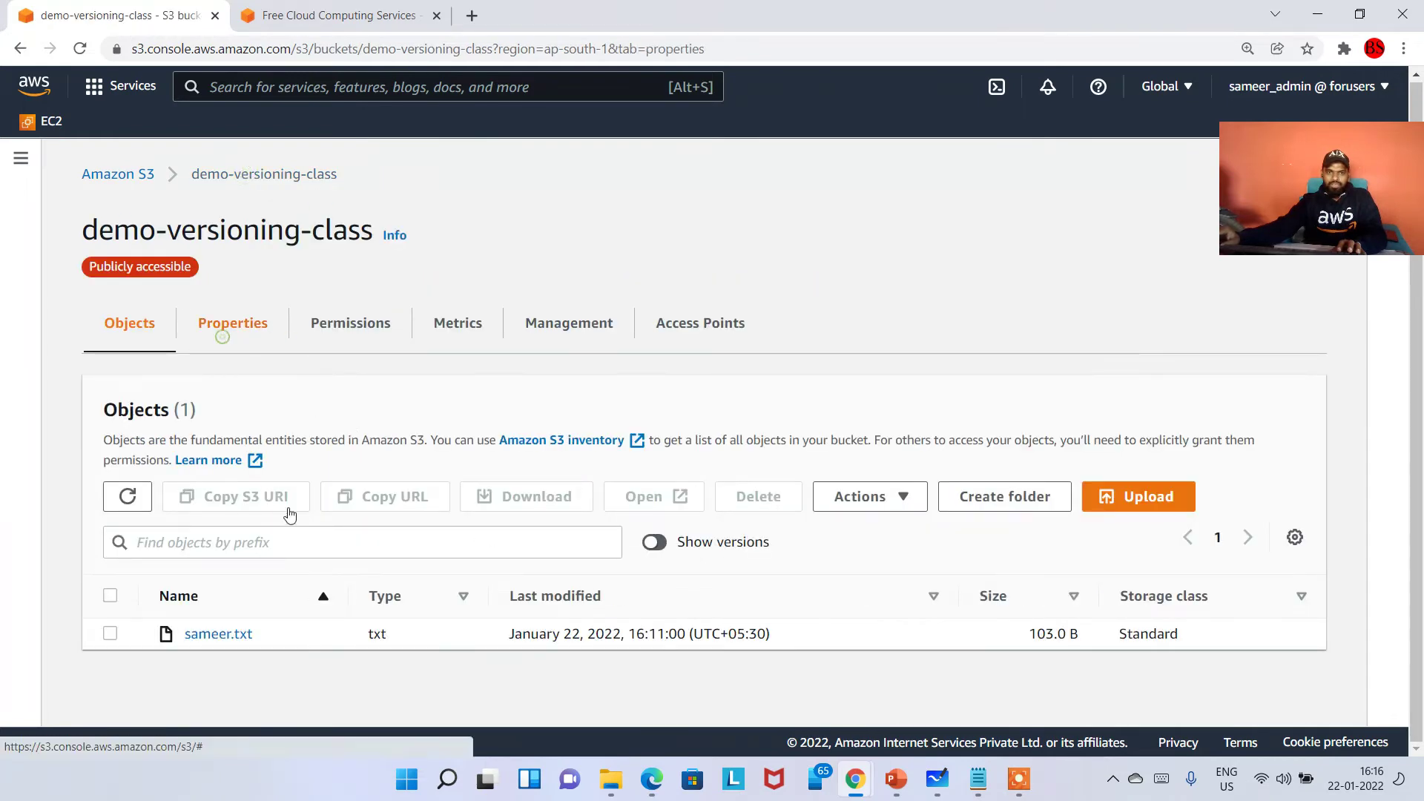
scroll(265, 534, "down", 2)
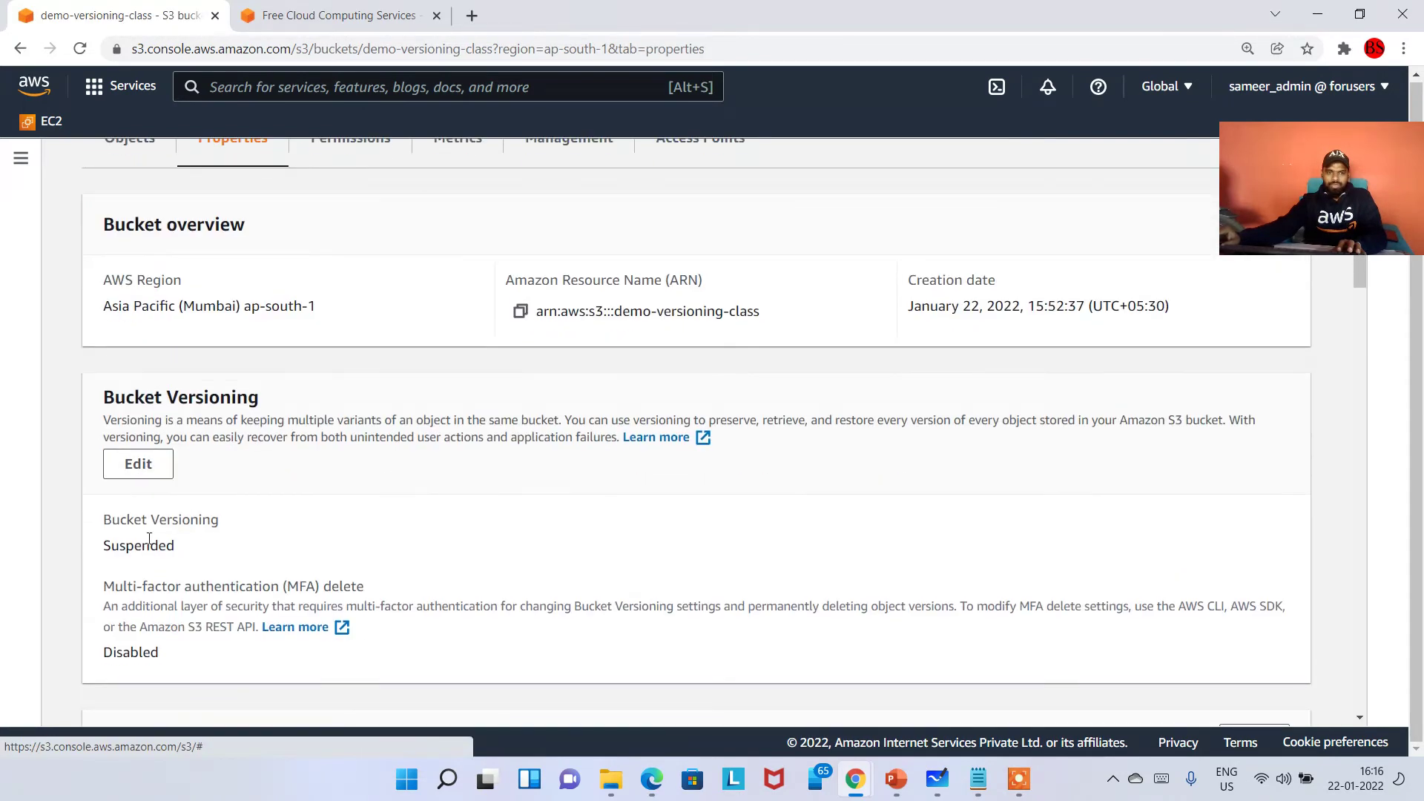
left_click_drag(102, 547, 280, 557)
left_click(380, 546)
scroll(379, 524, "up", 3)
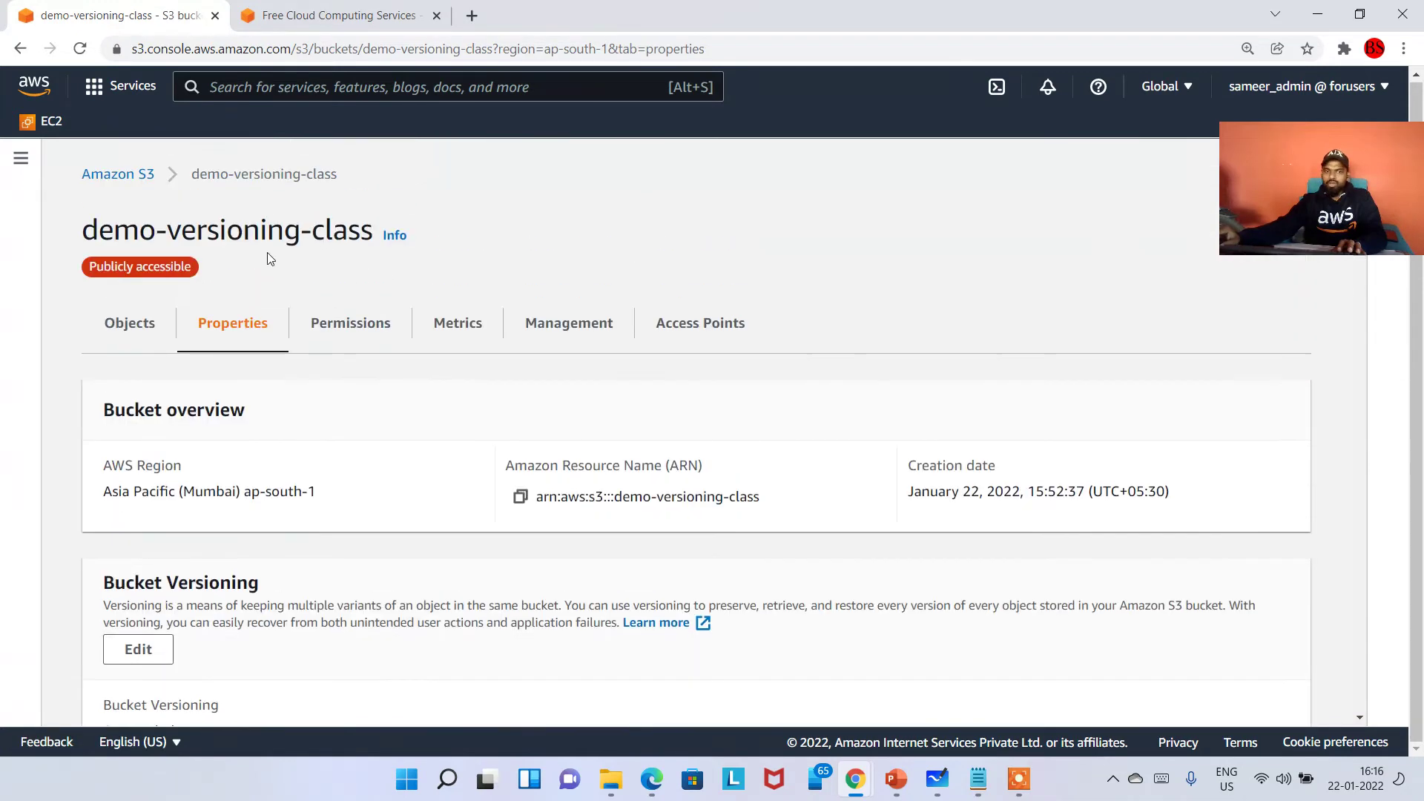
left_click(128, 322)
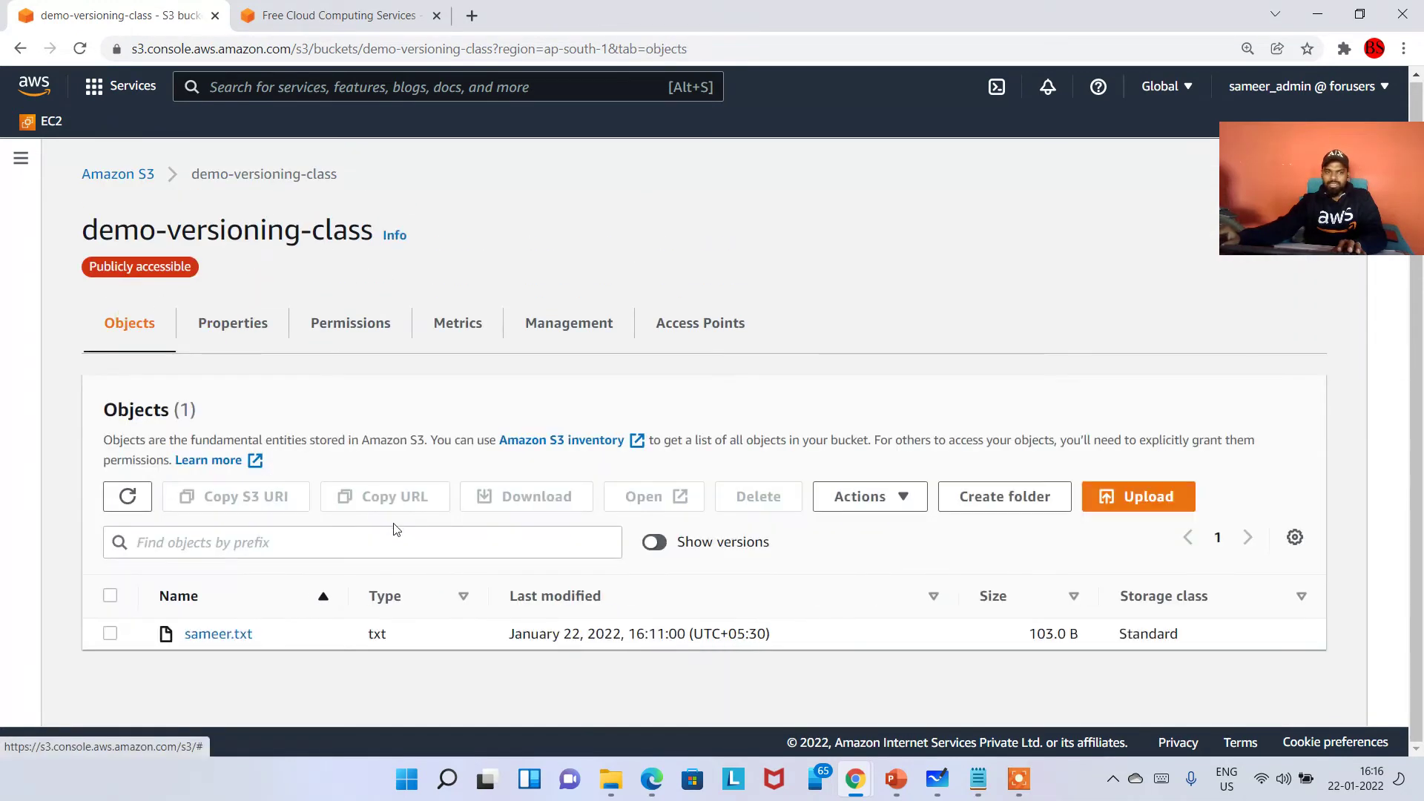
Upload zulfi.txt to the demo-versioning-class bucket and close the upload status page.
left_click(1129, 499)
left_click(714, 428)
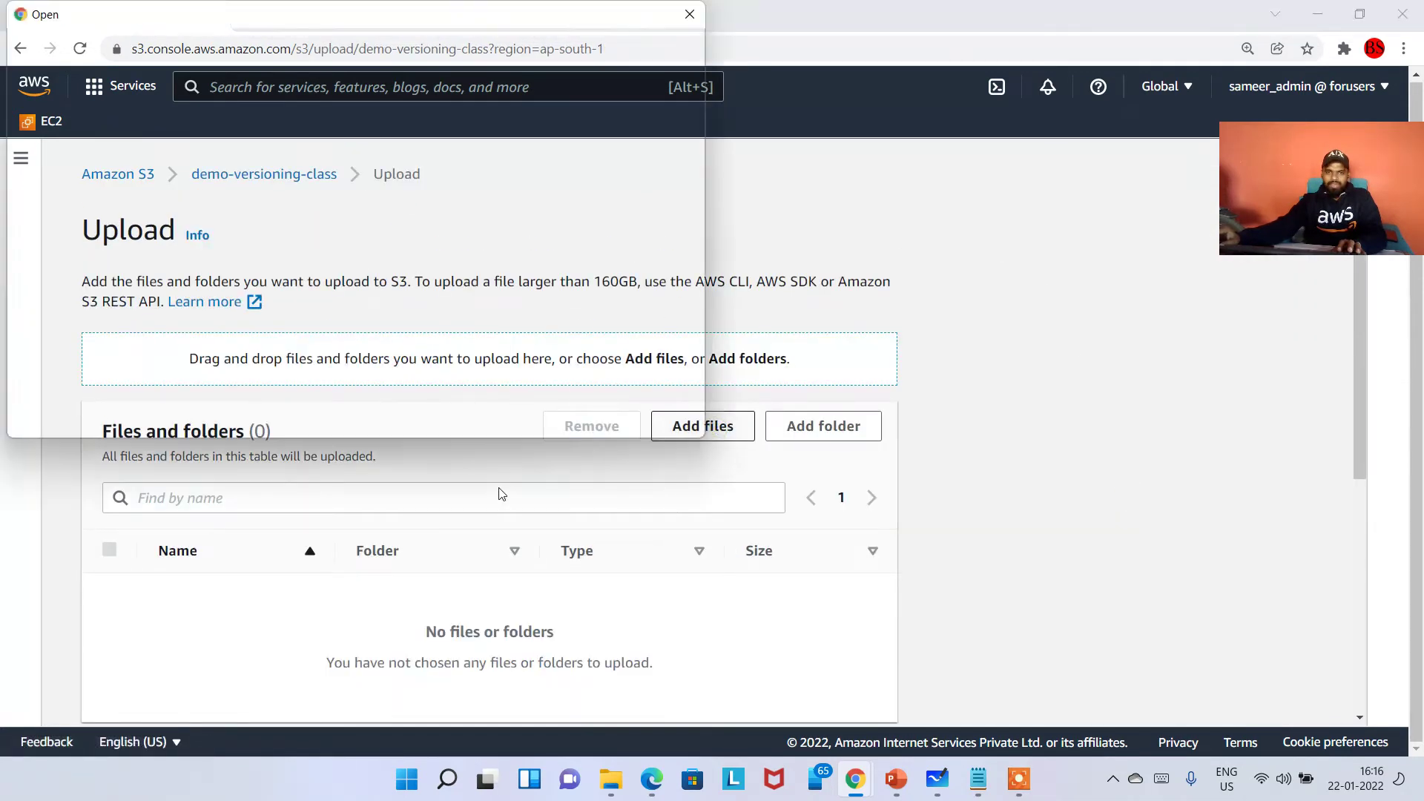
scroll(363, 265, "down", 5)
double_click(222, 336)
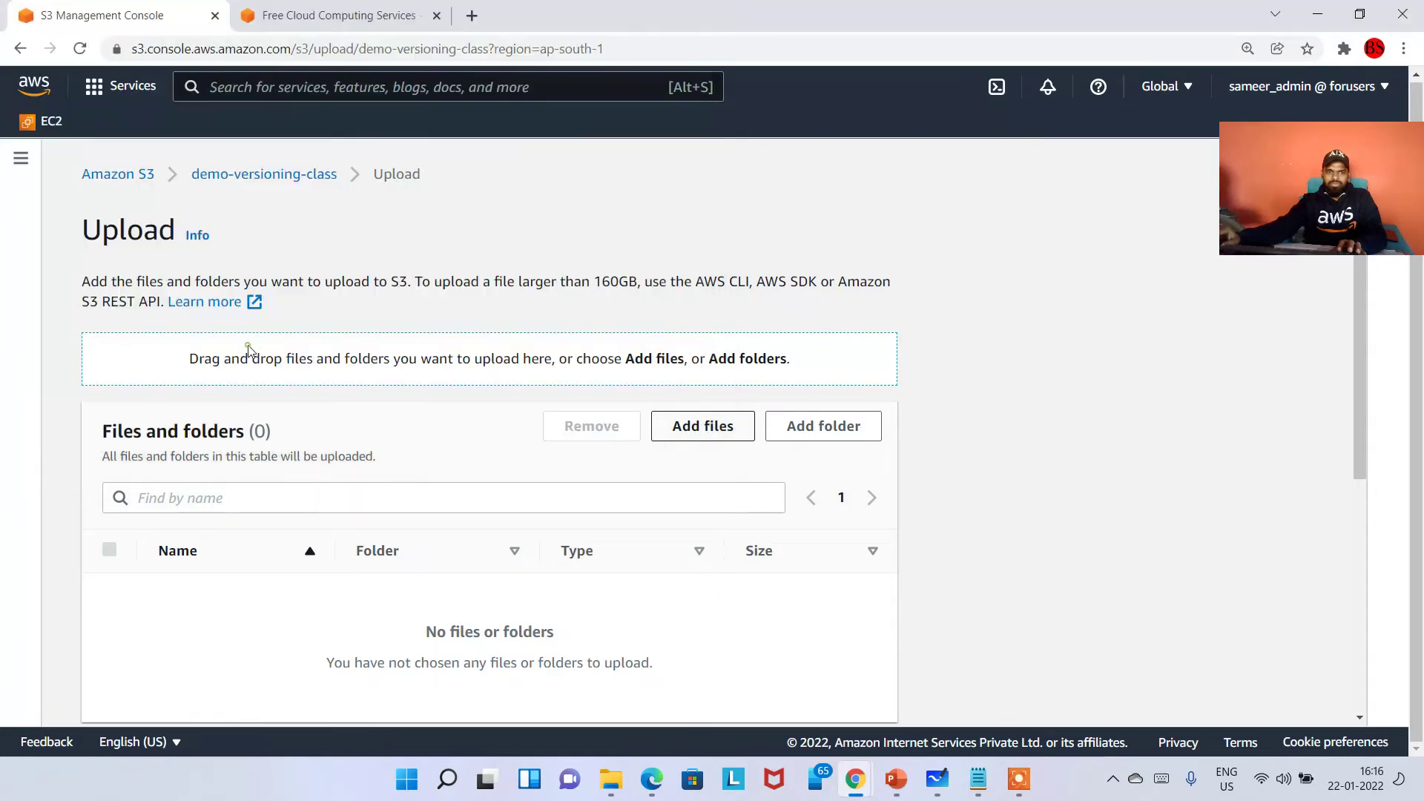
scroll(279, 321, "down", 4)
left_click(866, 695)
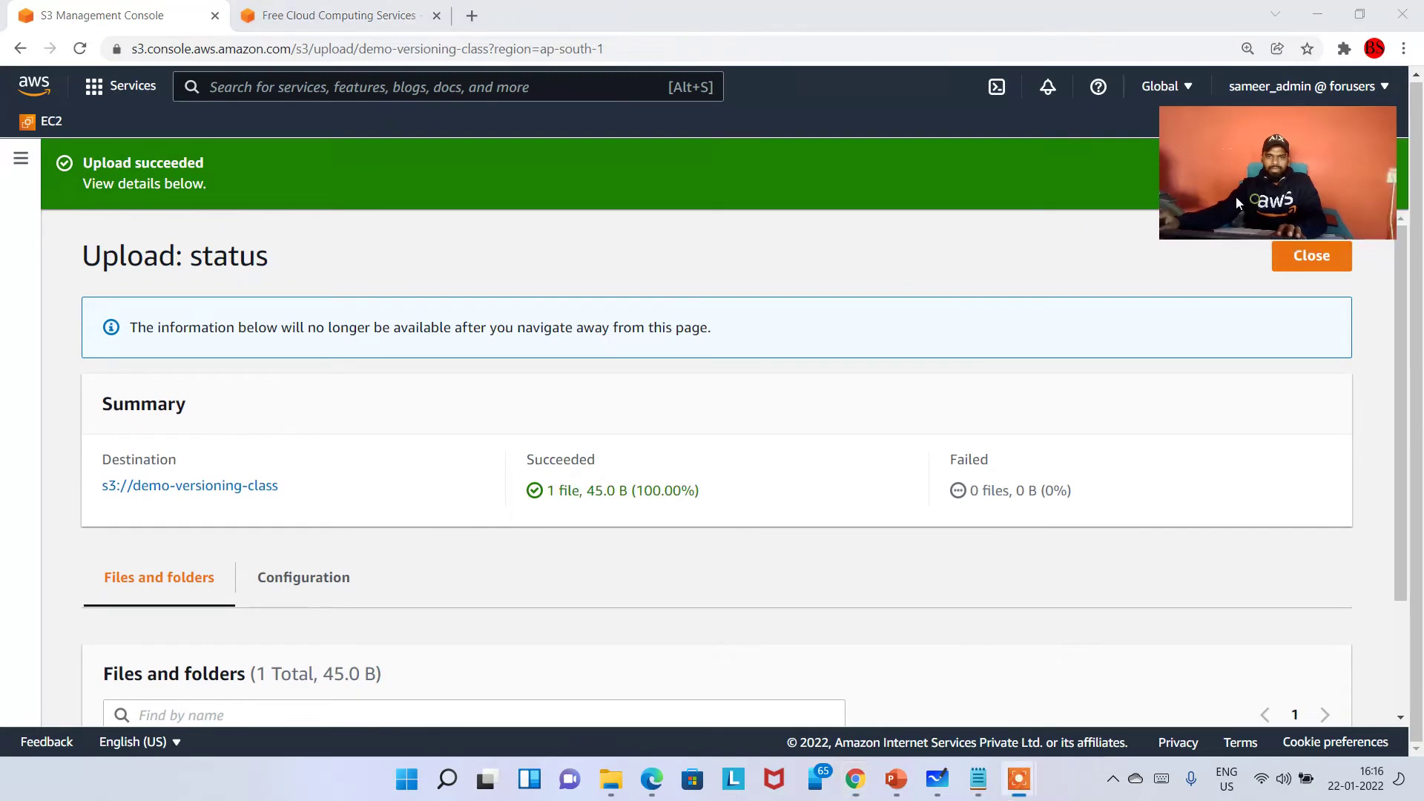
left_click(1324, 267)
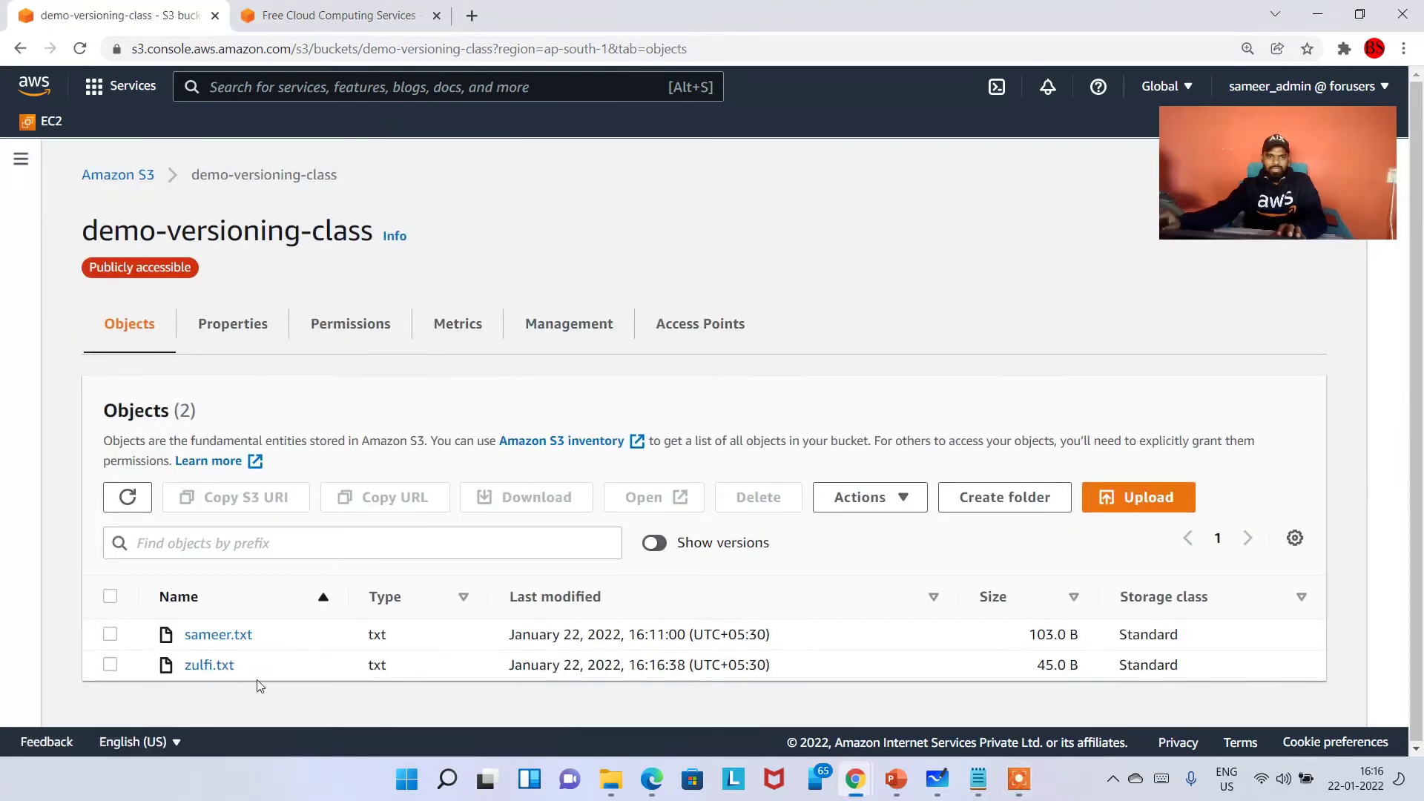
Show the object versions in the bucket and examine the version ID of zulfi.txt.
left_click_drag(252, 668, 141, 671)
left_click(621, 701)
left_click(653, 543)
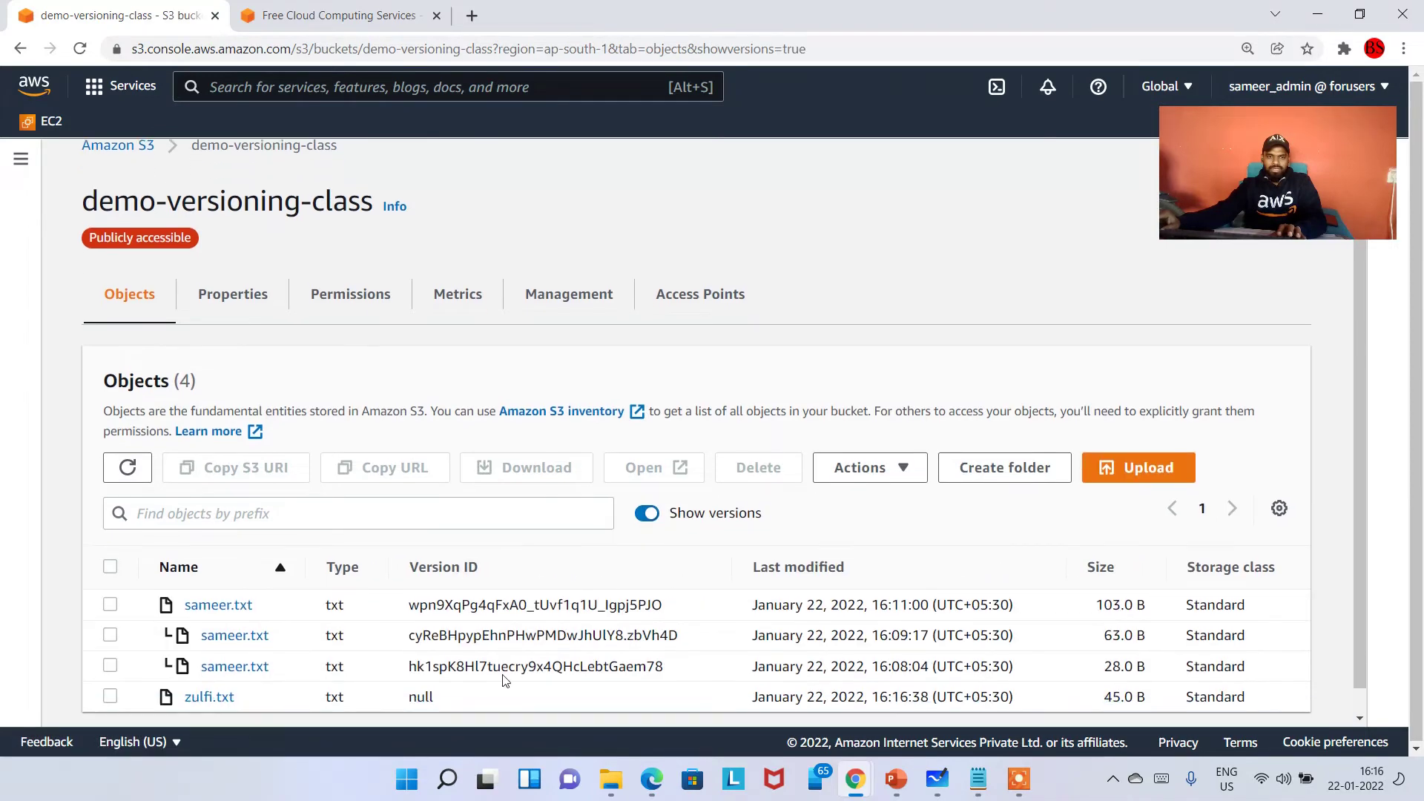
scroll(371, 675, "down", 1)
left_click_drag(263, 673, 161, 680)
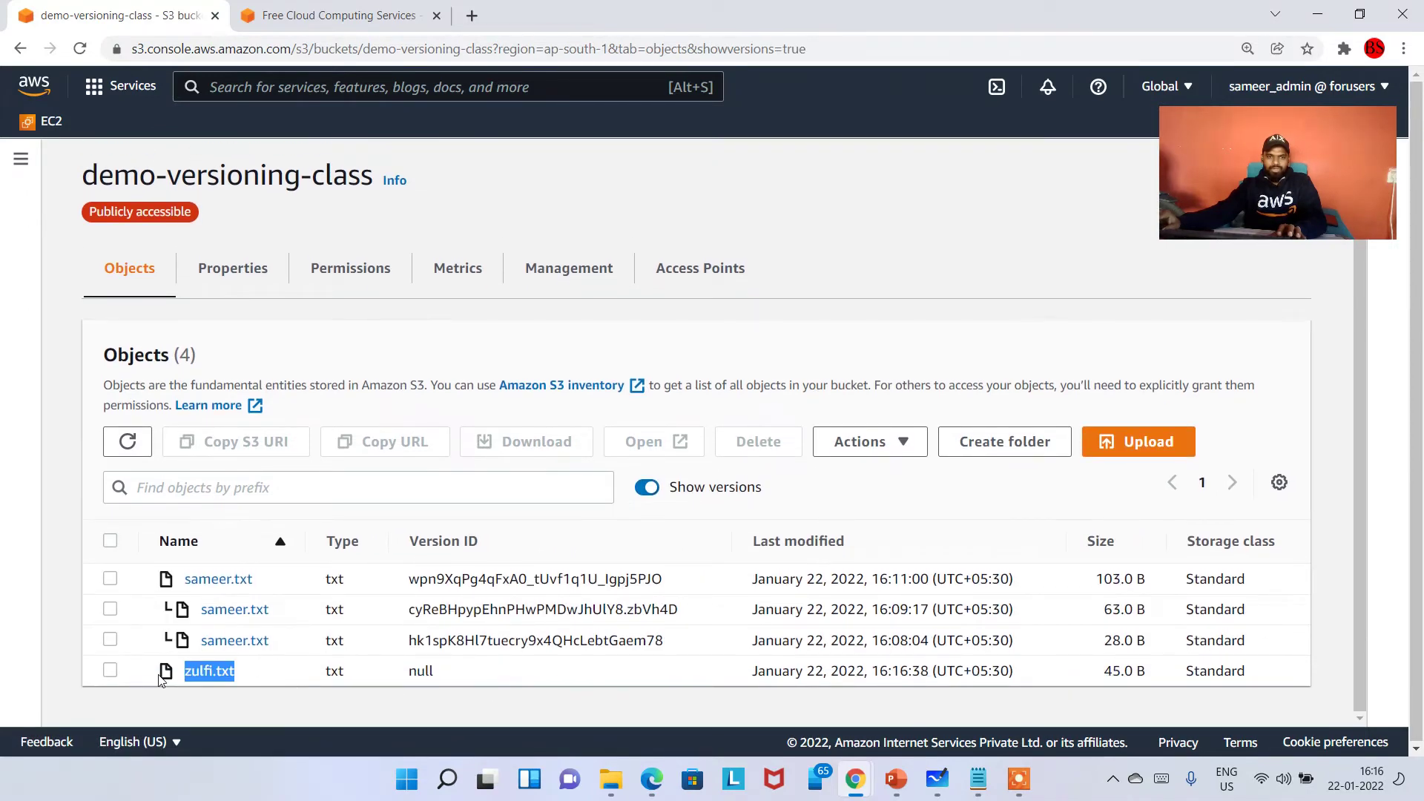
left_click(462, 677)
double_click(421, 670)
left_click(487, 671)
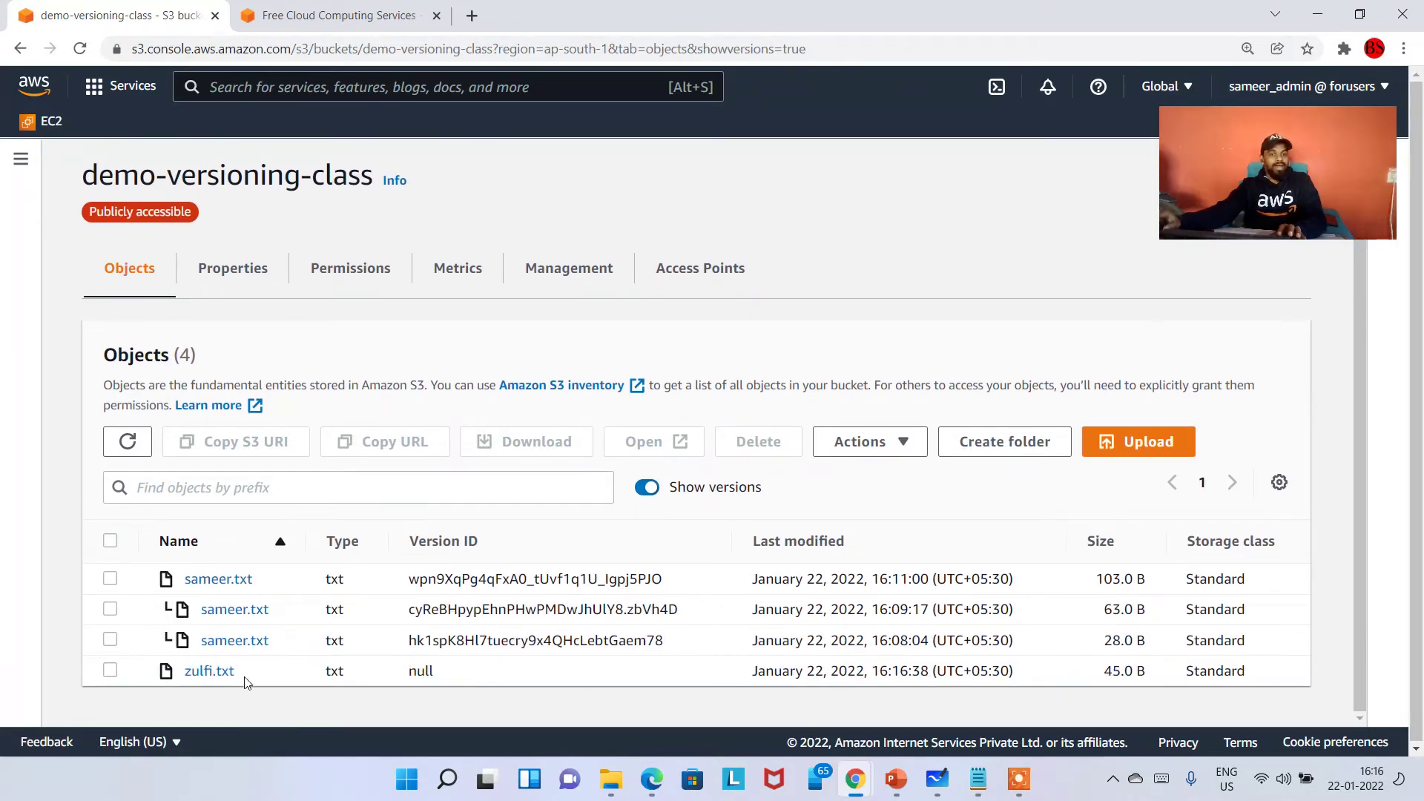
left_click_drag(244, 678, 182, 674)
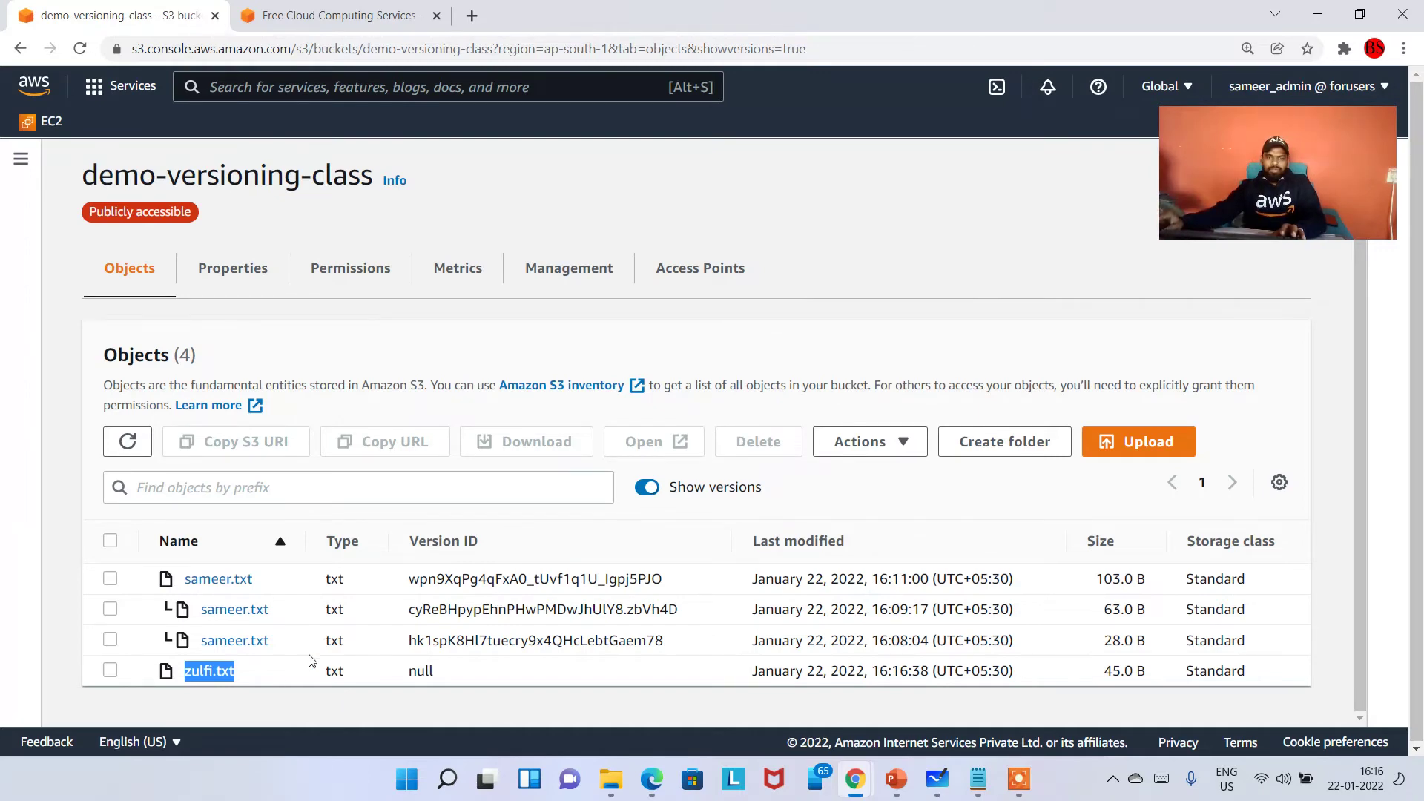
left_click(267, 677)
left_click_drag(236, 677, 179, 681)
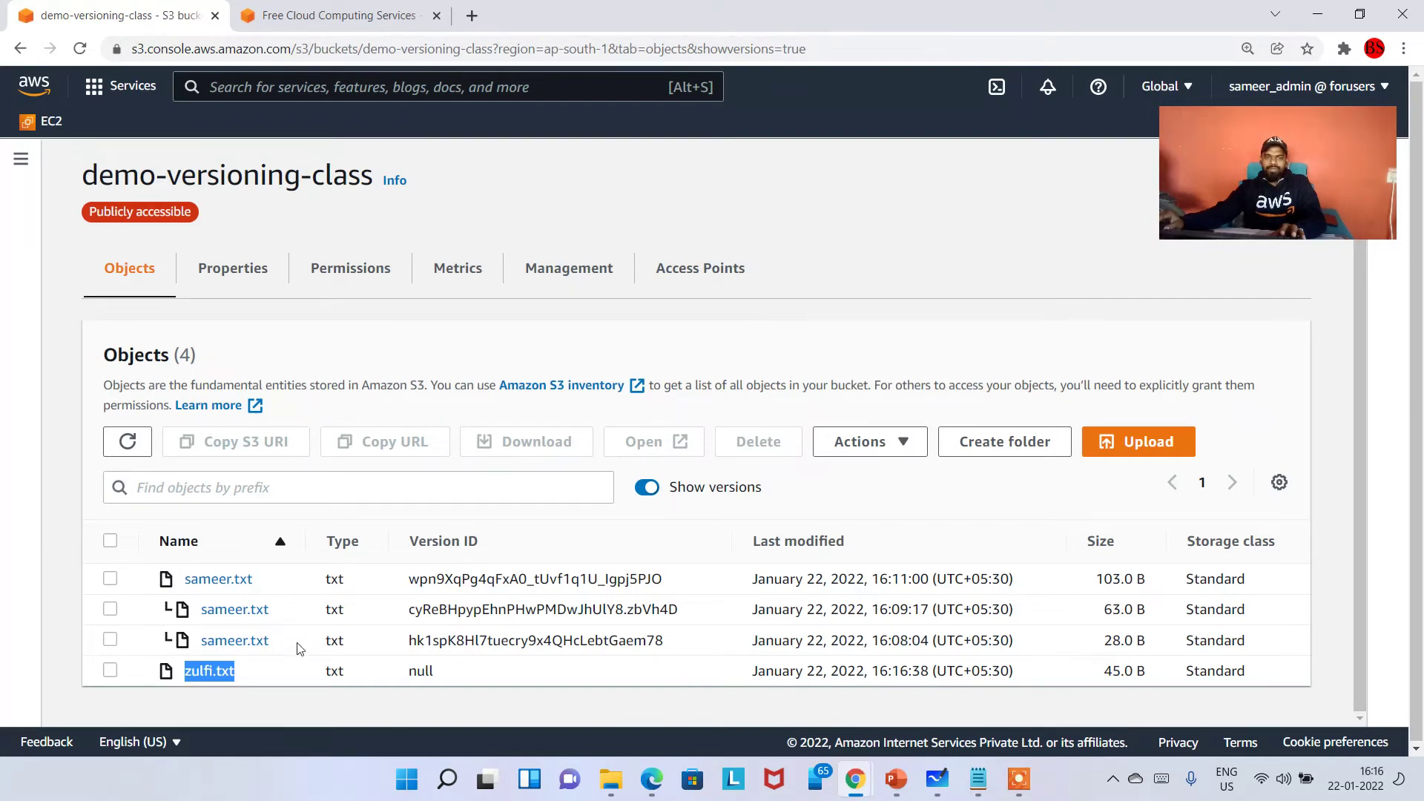
Return to the list of buckets and open the mydemoonlineawssameer bucket.
scroll(209, 284, "up", 1)
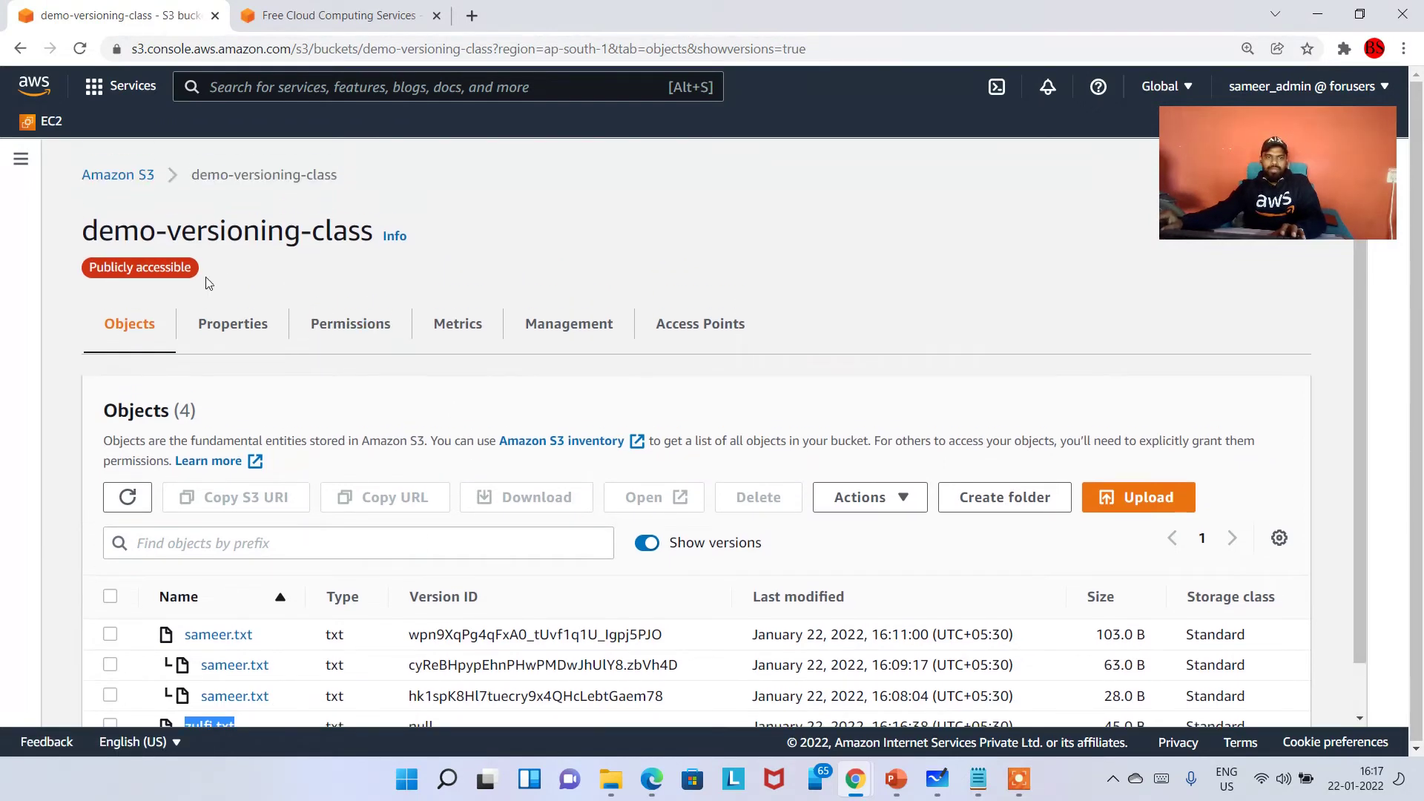
left_click(141, 178)
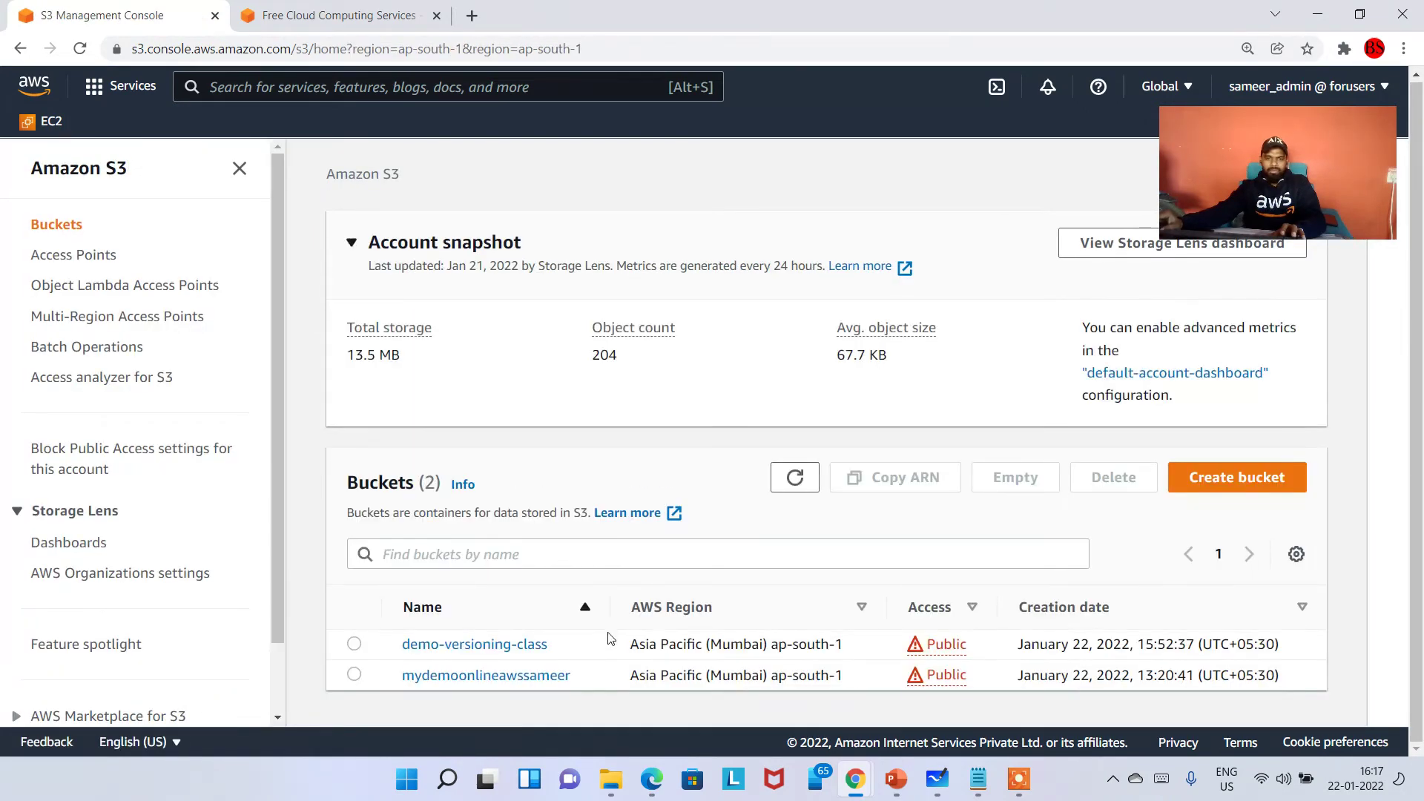
left_click_drag(597, 676, 406, 691)
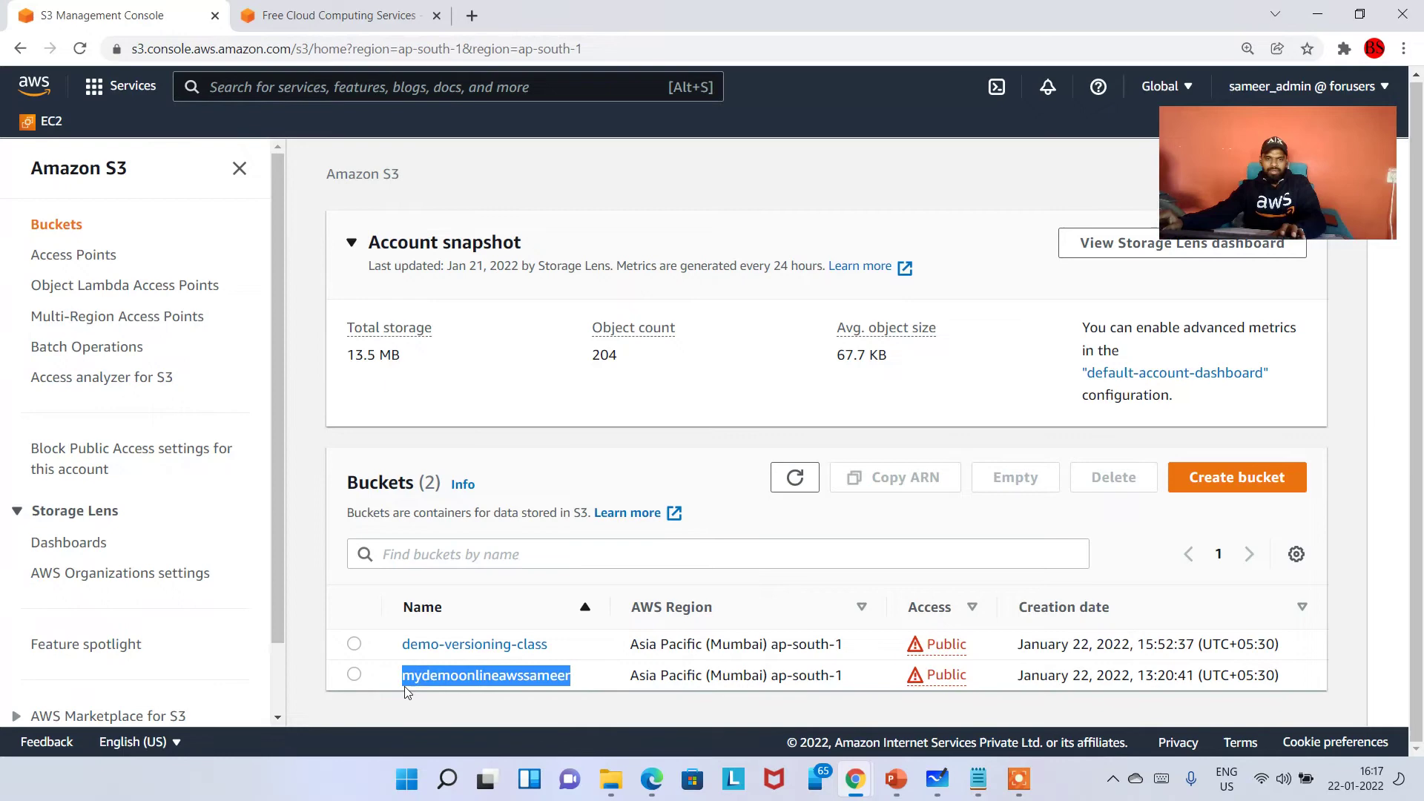
left_click(462, 688)
scroll(517, 391, "down", 2)
scroll(517, 392, "up", 2)
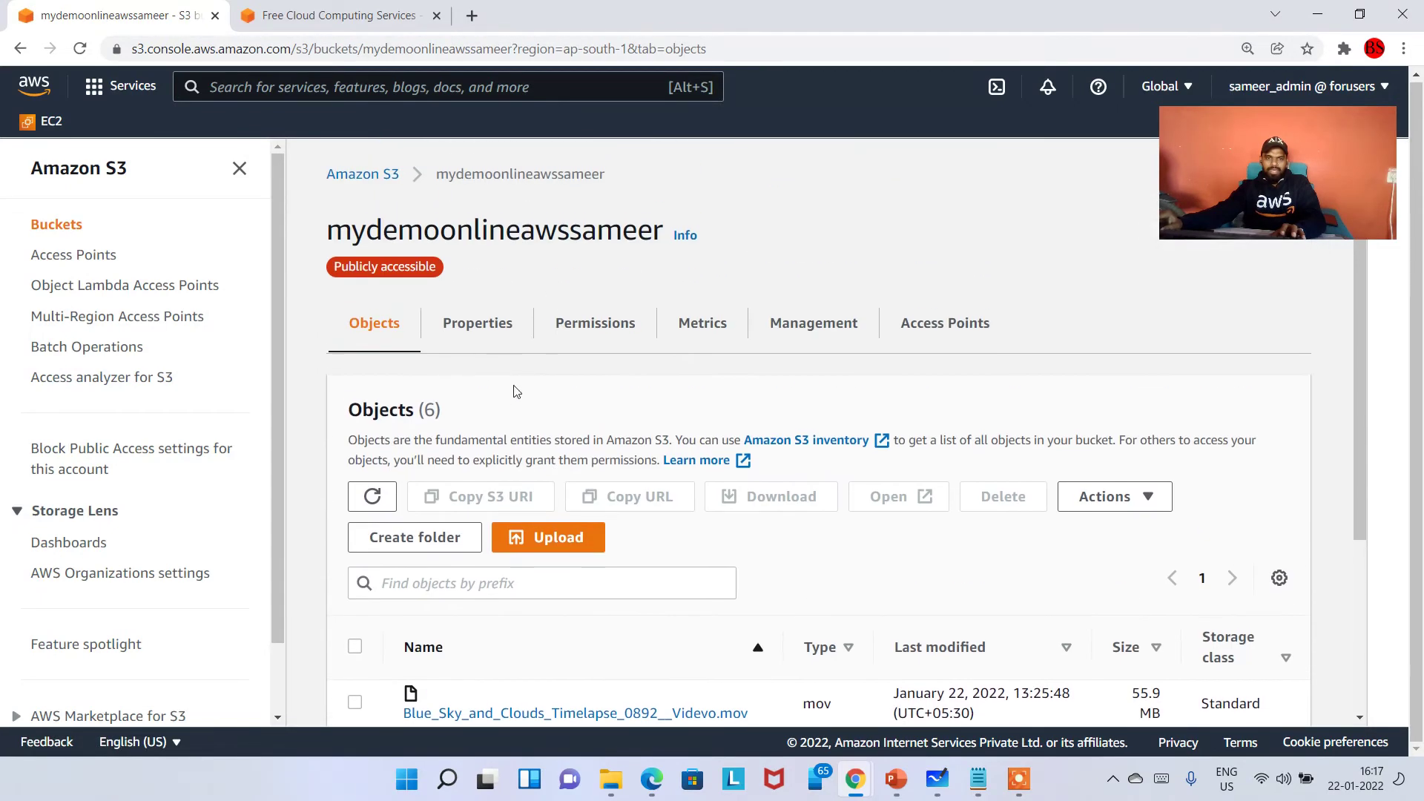
Enable Bucket Versioning in the properties of the mydemoonlineawssameer bucket and save the change.
left_click(483, 324)
scroll(488, 563, "down", 2)
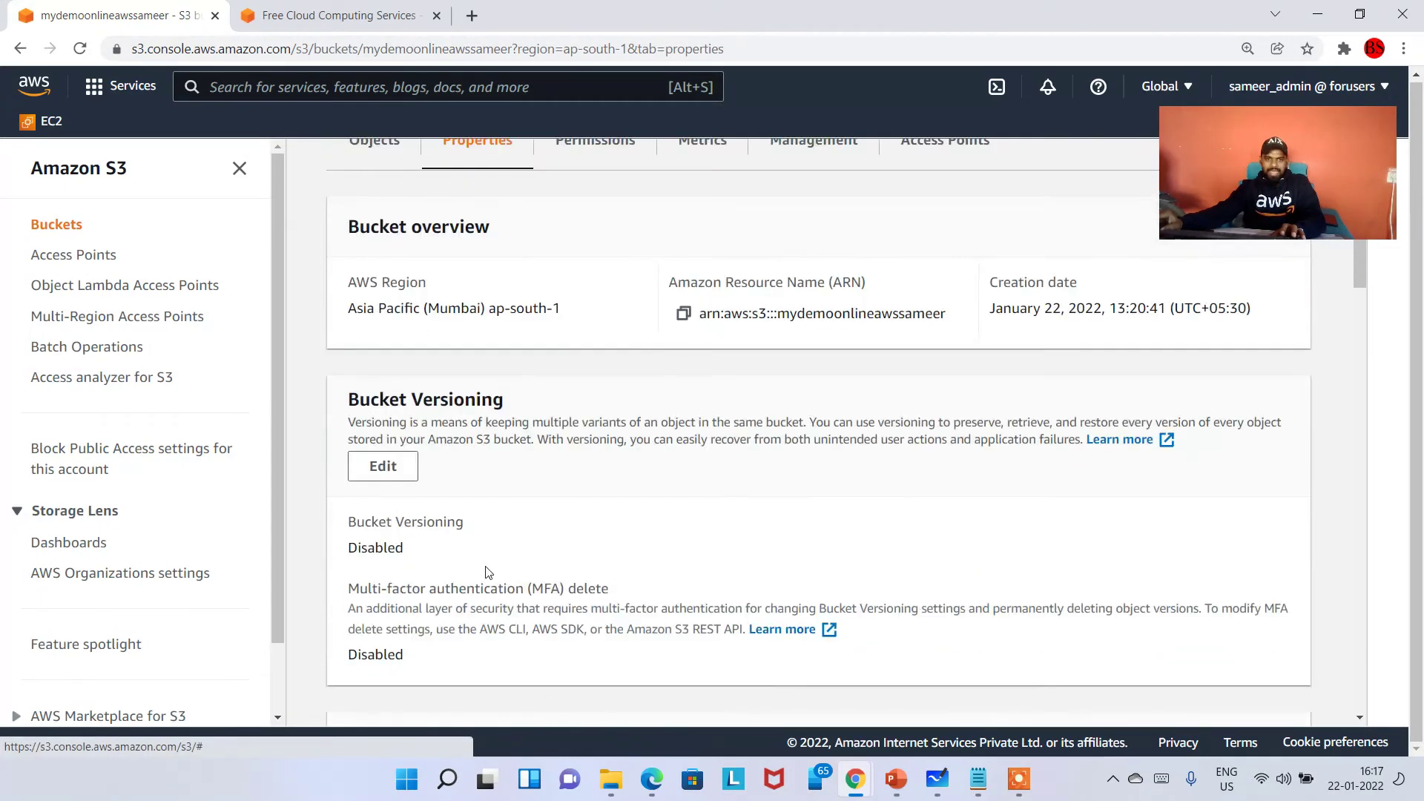
scroll(488, 572, "down", 1)
left_click(383, 371)
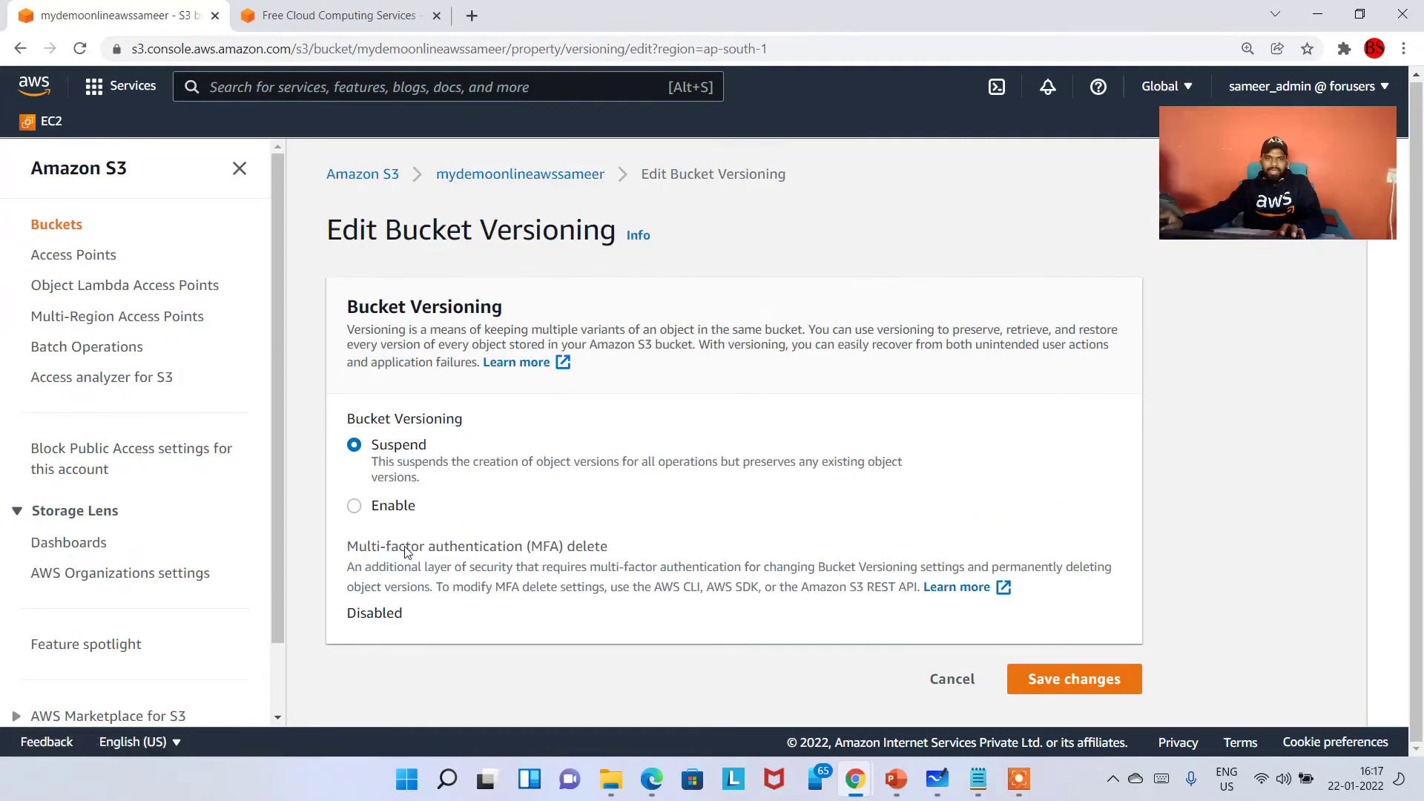
left_click(404, 512)
scroll(593, 579, "down", 1)
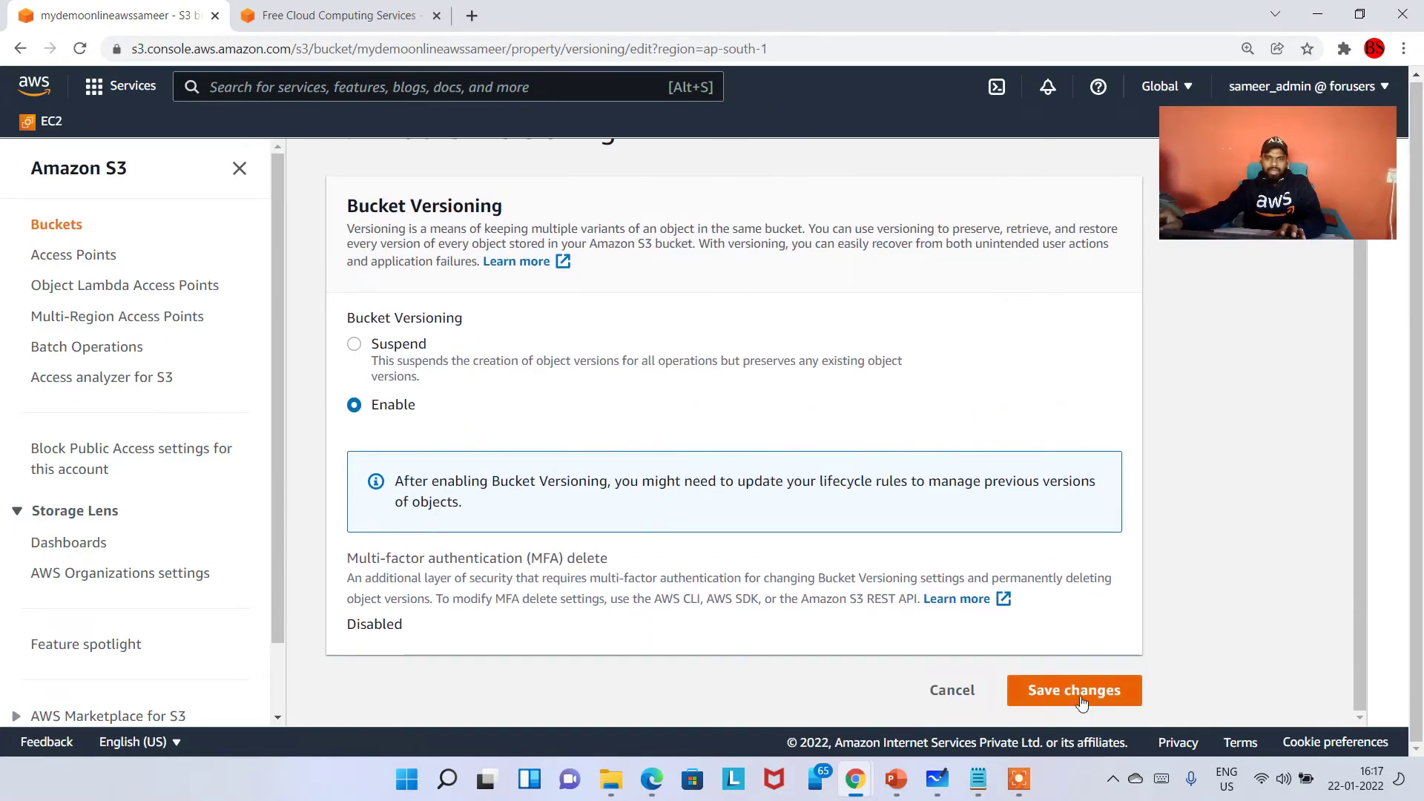
left_click(1080, 697)
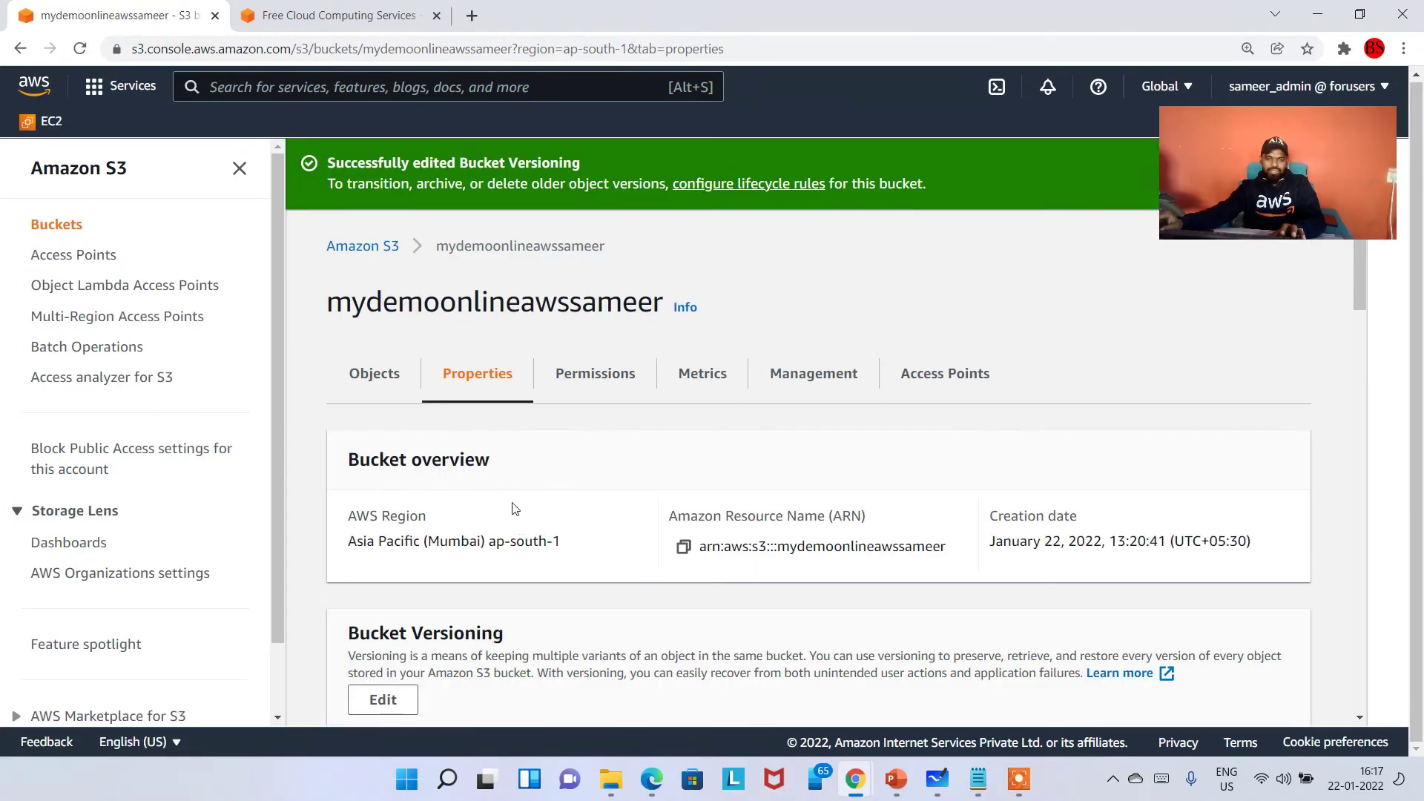
Return to the list of buckets, reopen mydemoonlineawssameer, and show the object versions.
left_click(348, 246)
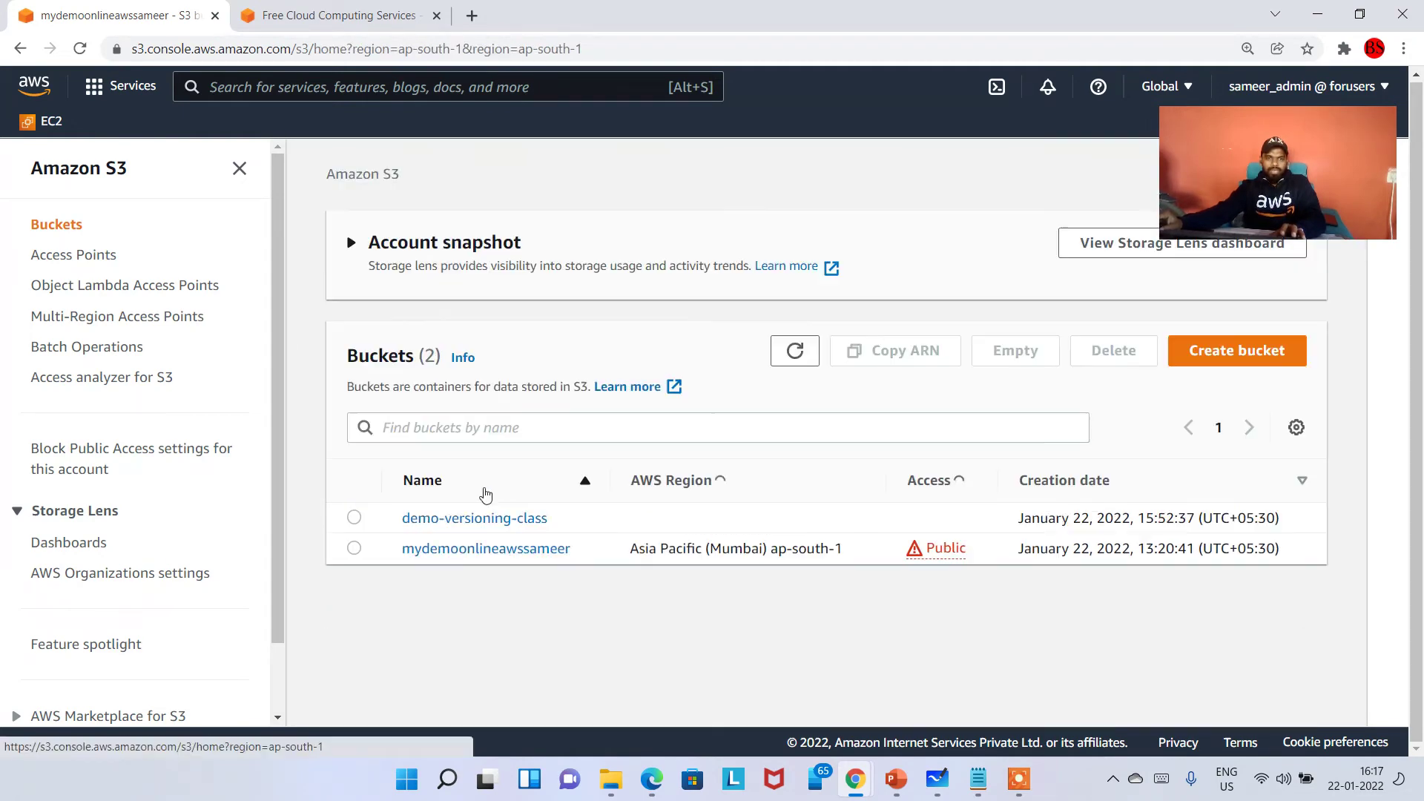
left_click(481, 551)
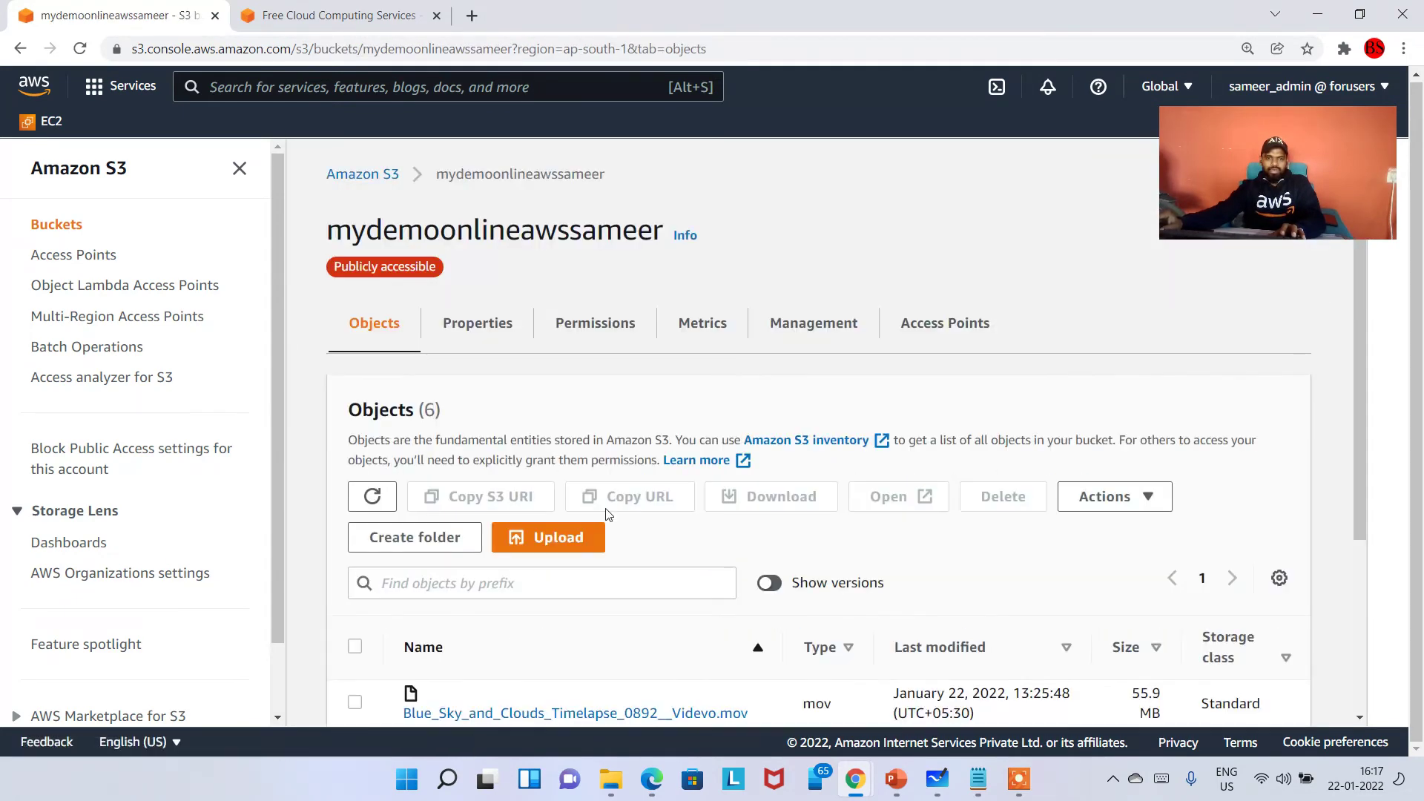
scroll(606, 514, "down", 3)
left_click(768, 399)
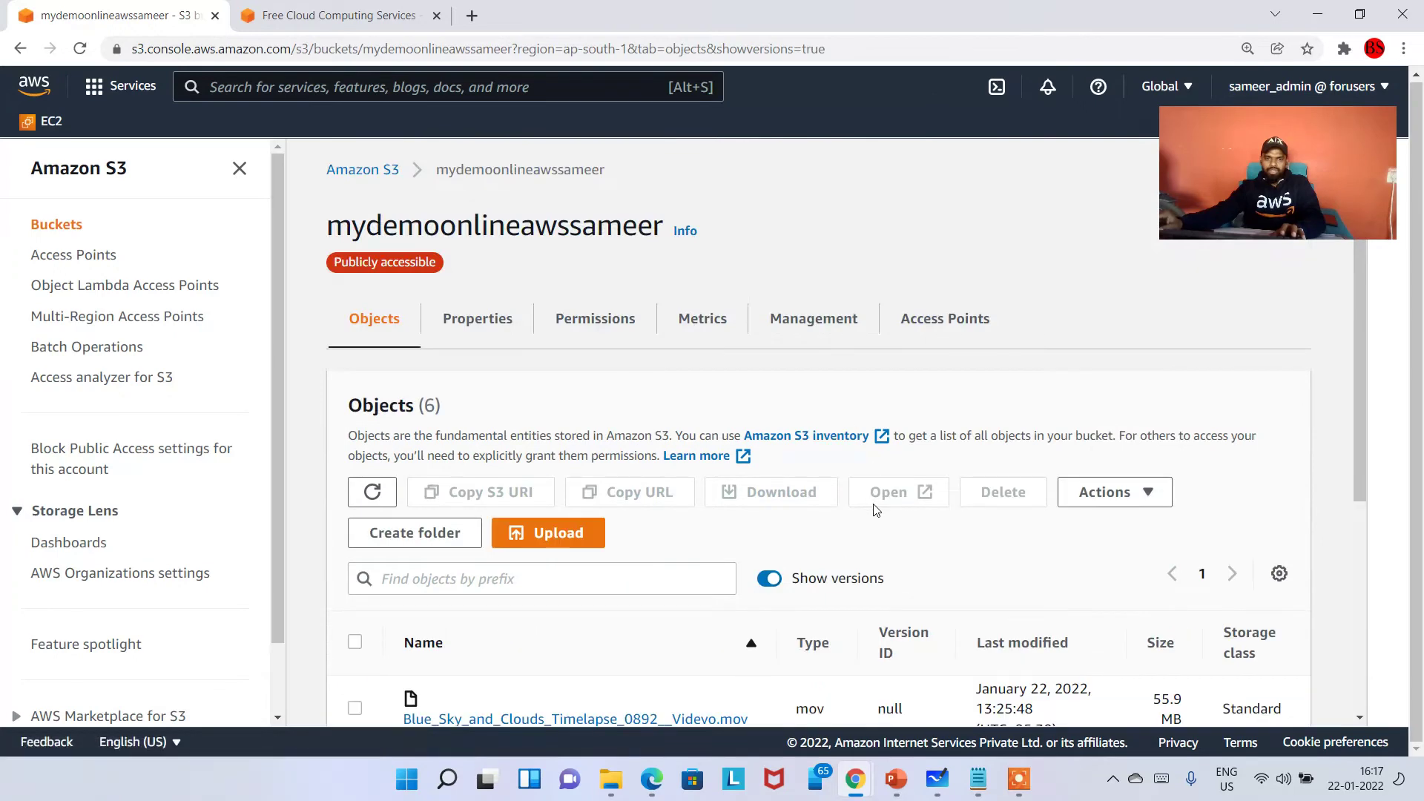
Examine the version IDs of the objects that were uploaded before versioning was enabled.
scroll(829, 460, "down", 3)
scroll(912, 537, "up", 2)
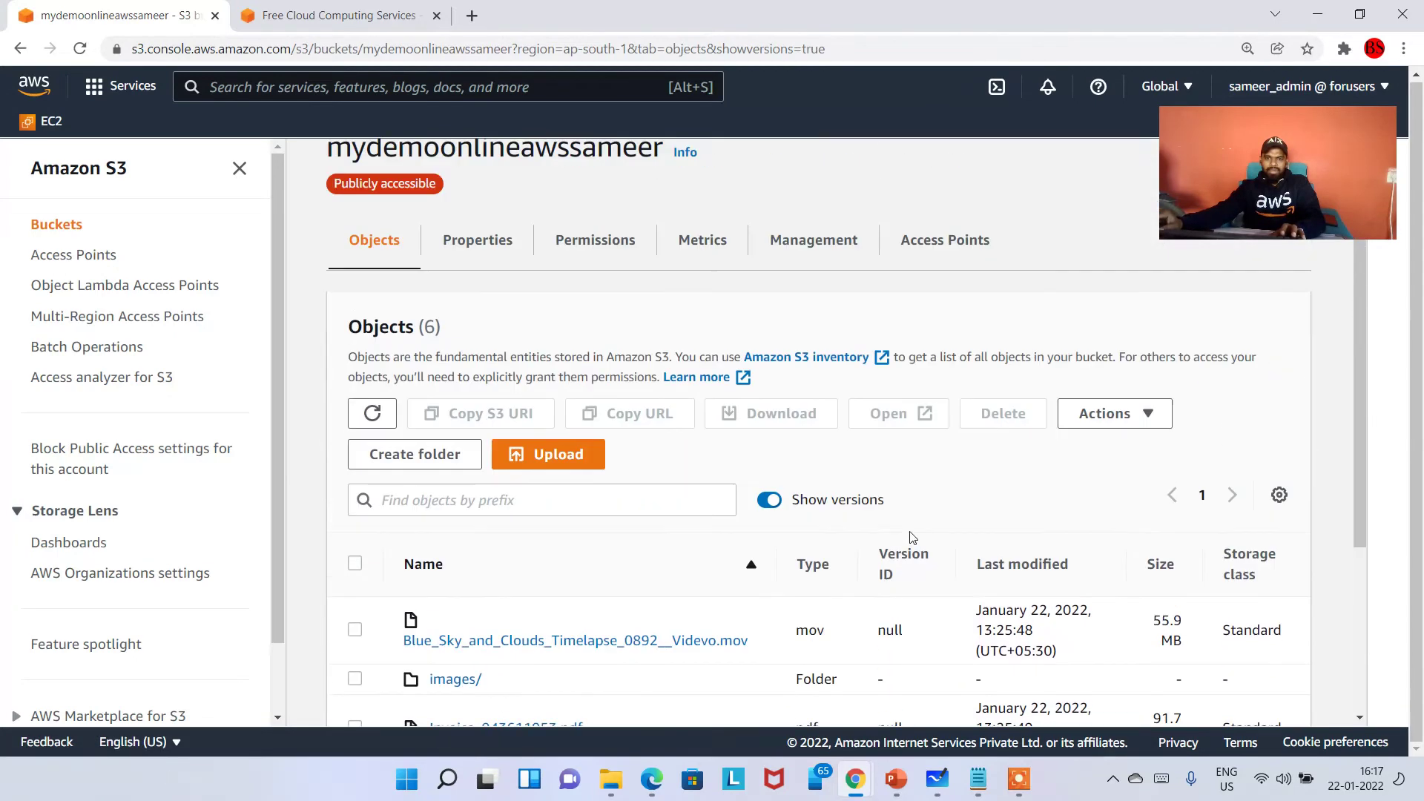
scroll(901, 638, "down", 2)
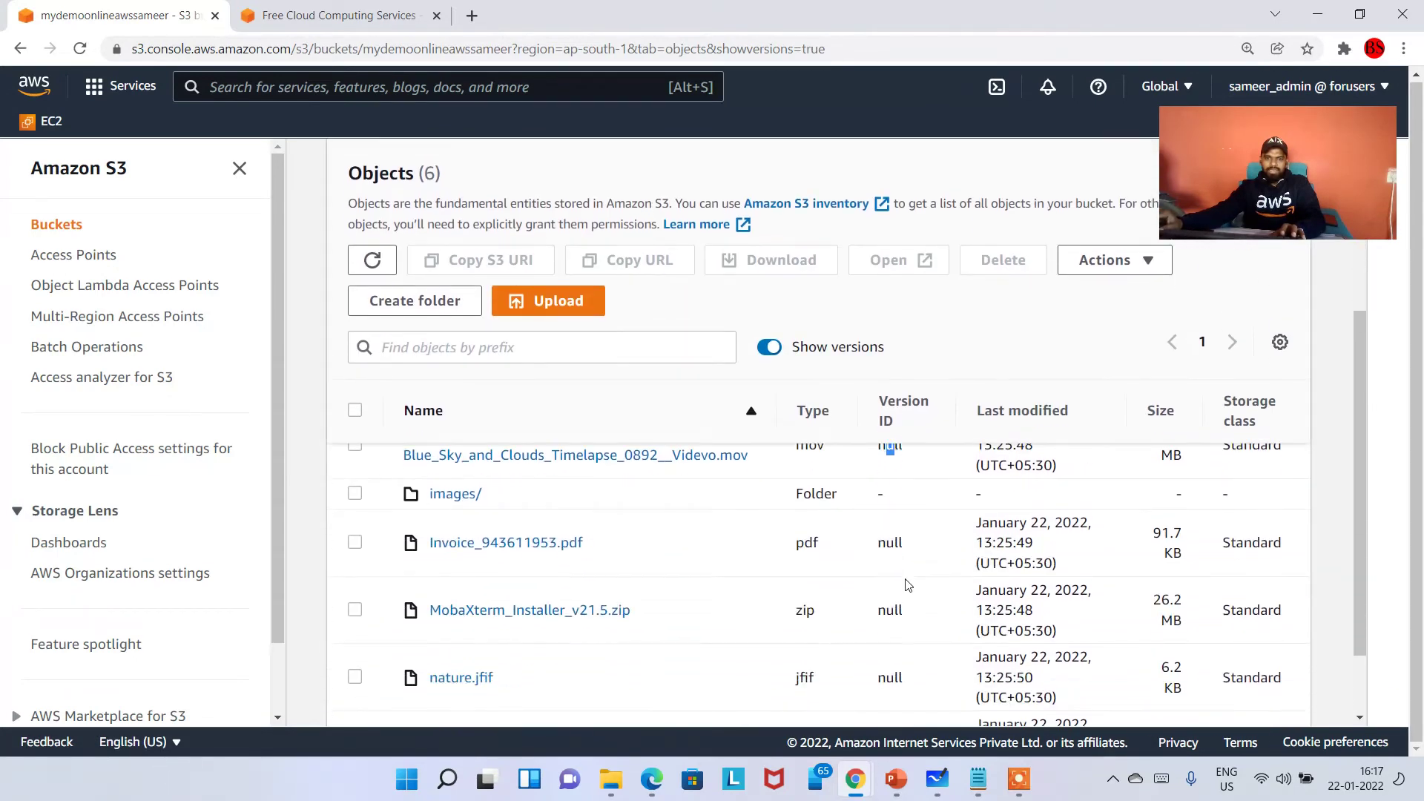
double_click(890, 609)
scroll(889, 609, "down", 1)
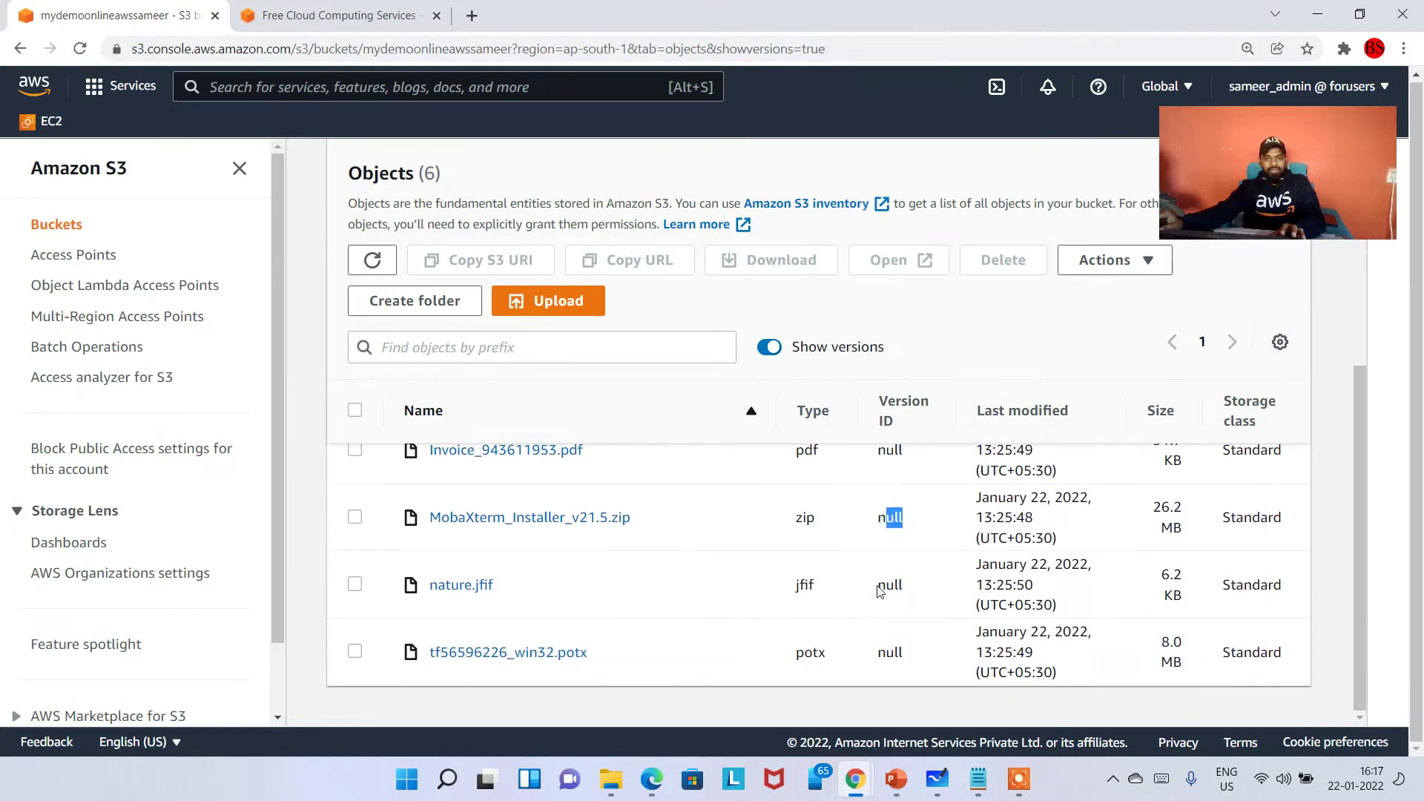
double_click(889, 584)
left_click_drag(878, 652, 902, 667)
scroll(705, 635, "up", 3)
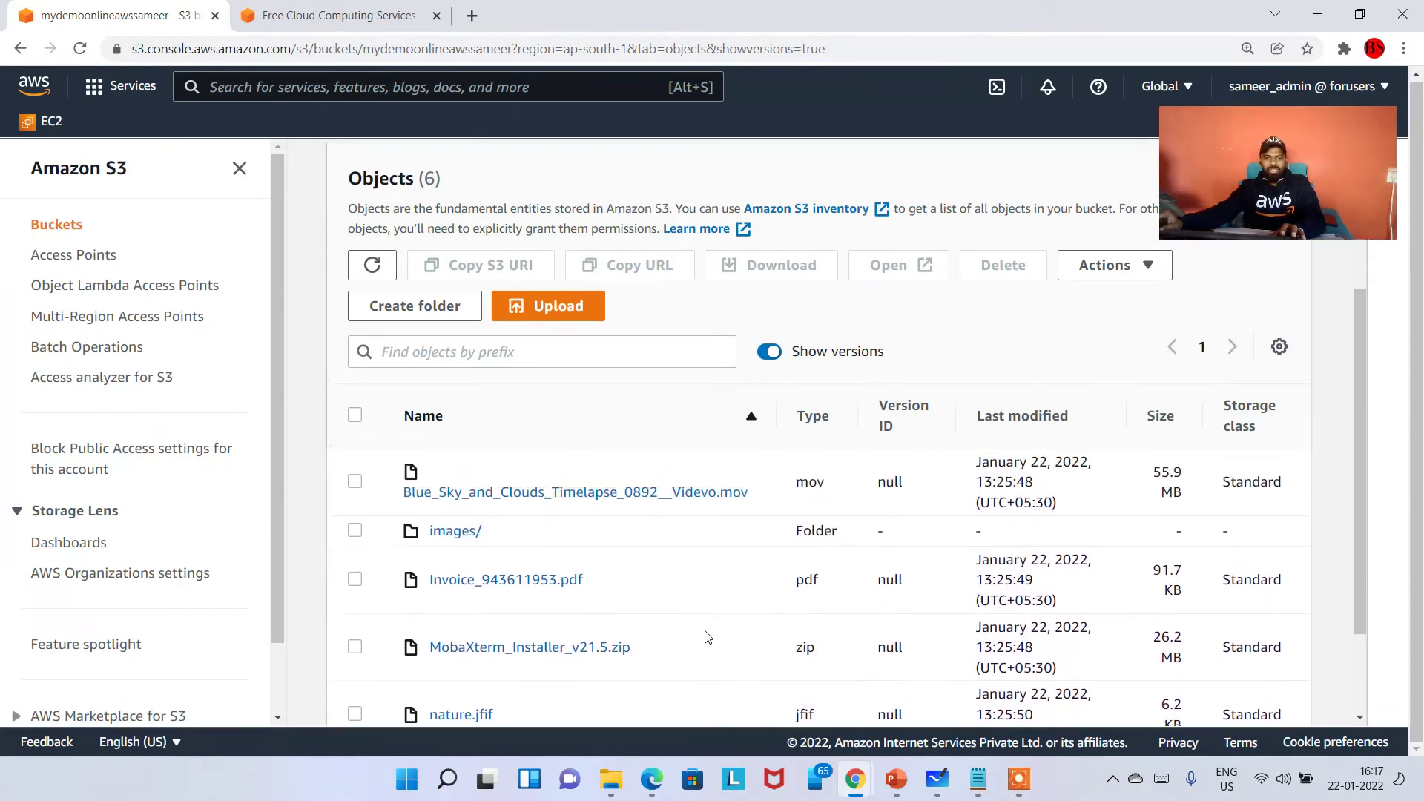
scroll(667, 628, "up", 3)
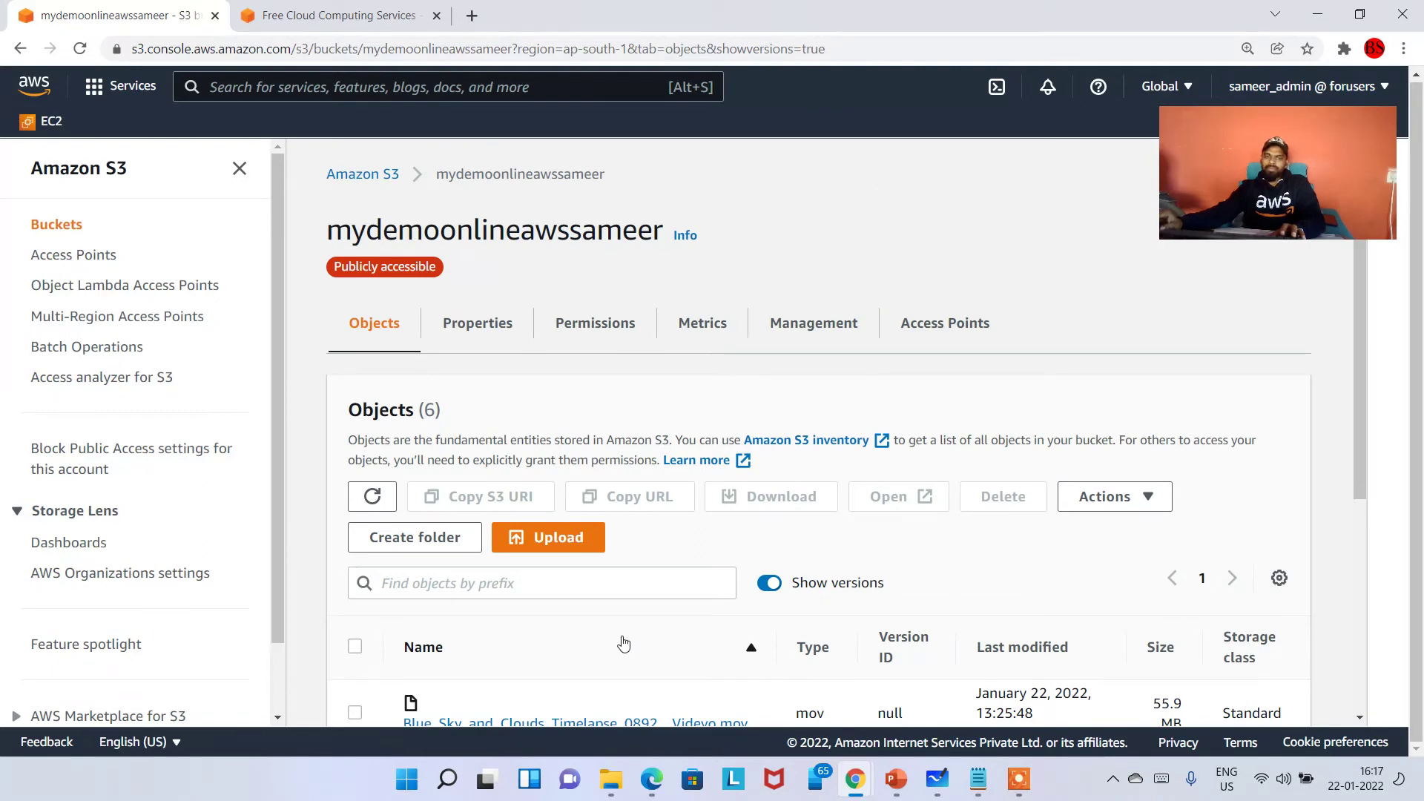
Upload sameer.txt to the mydemoonlineawssameer bucket and close the upload status page.
left_click(575, 539)
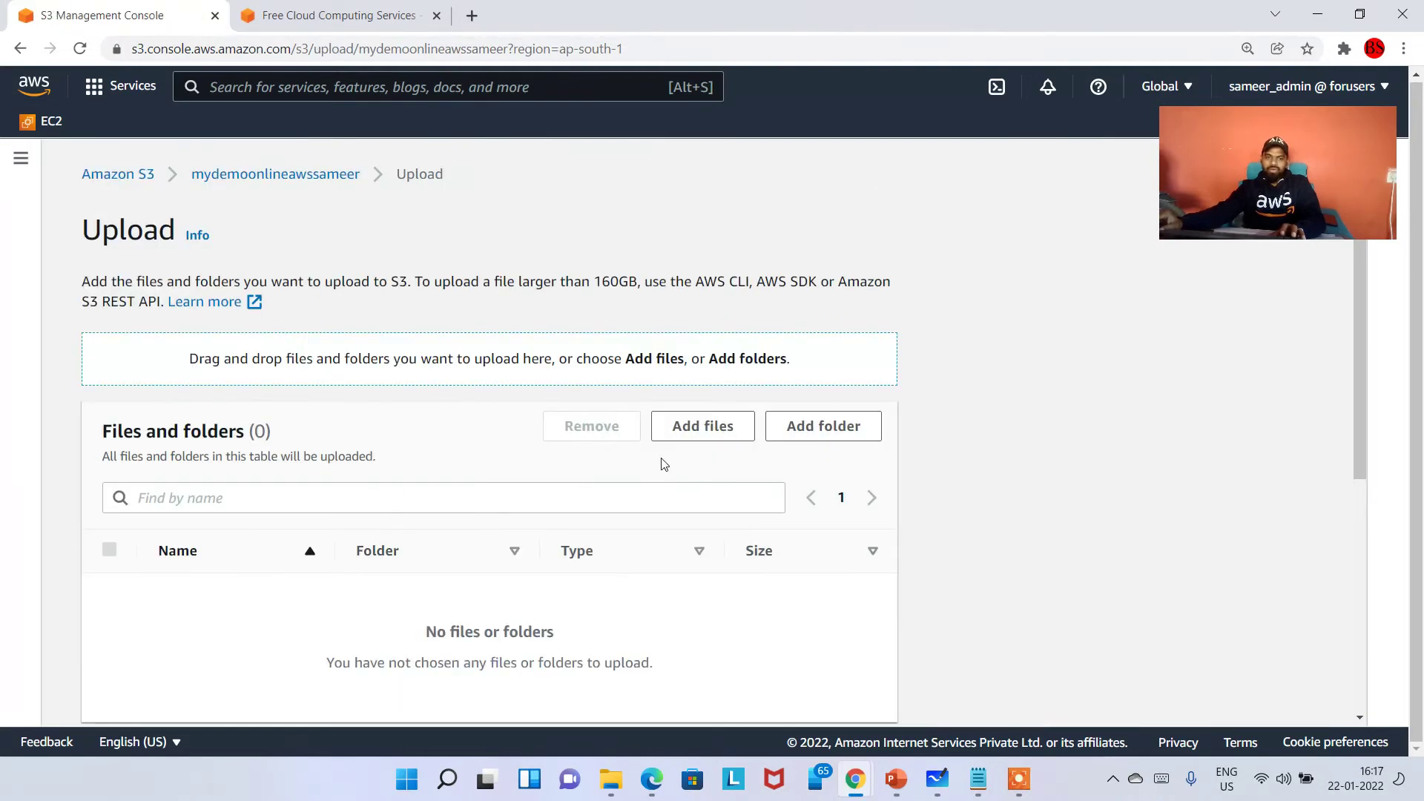
left_click(703, 426)
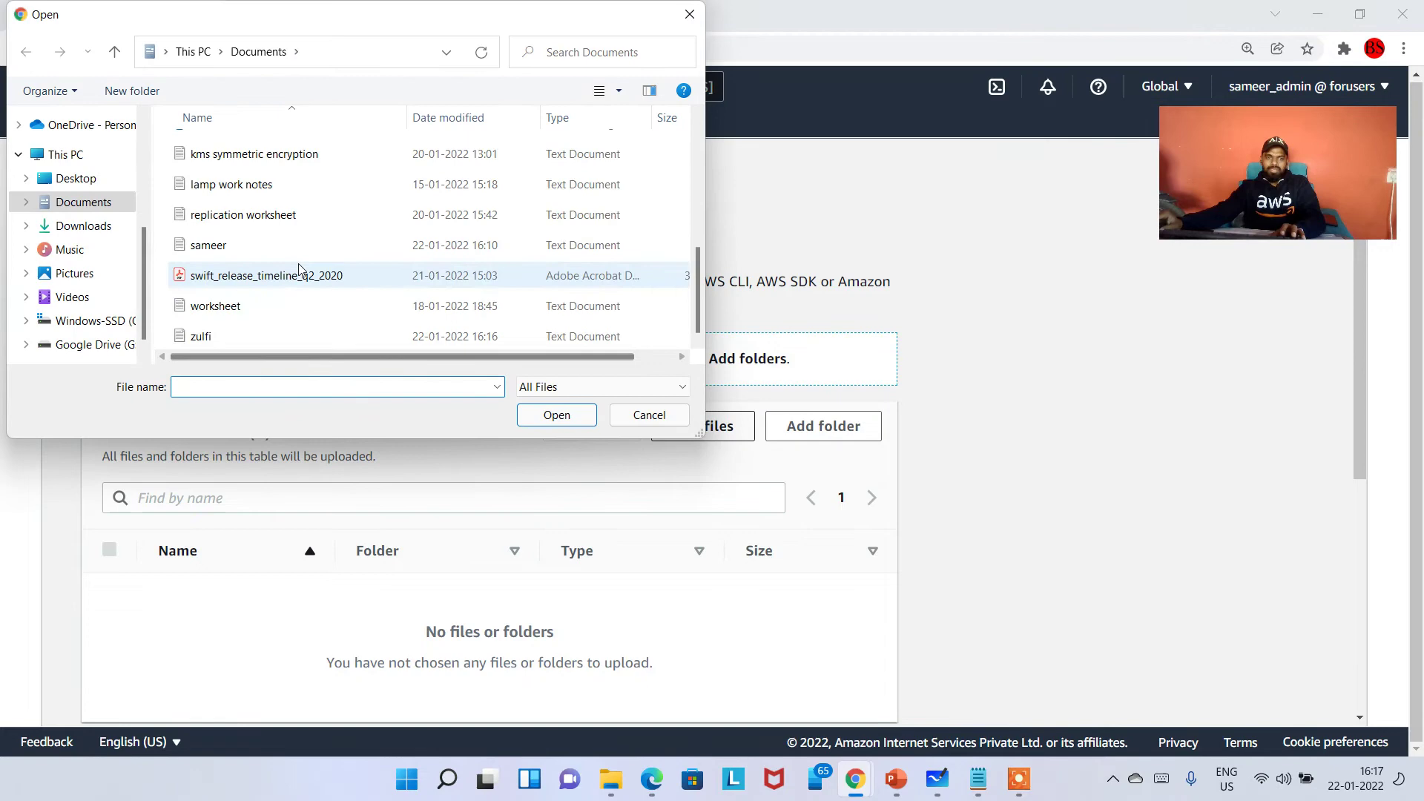
double_click(248, 248)
scroll(633, 547, "down", 4)
left_click(858, 698)
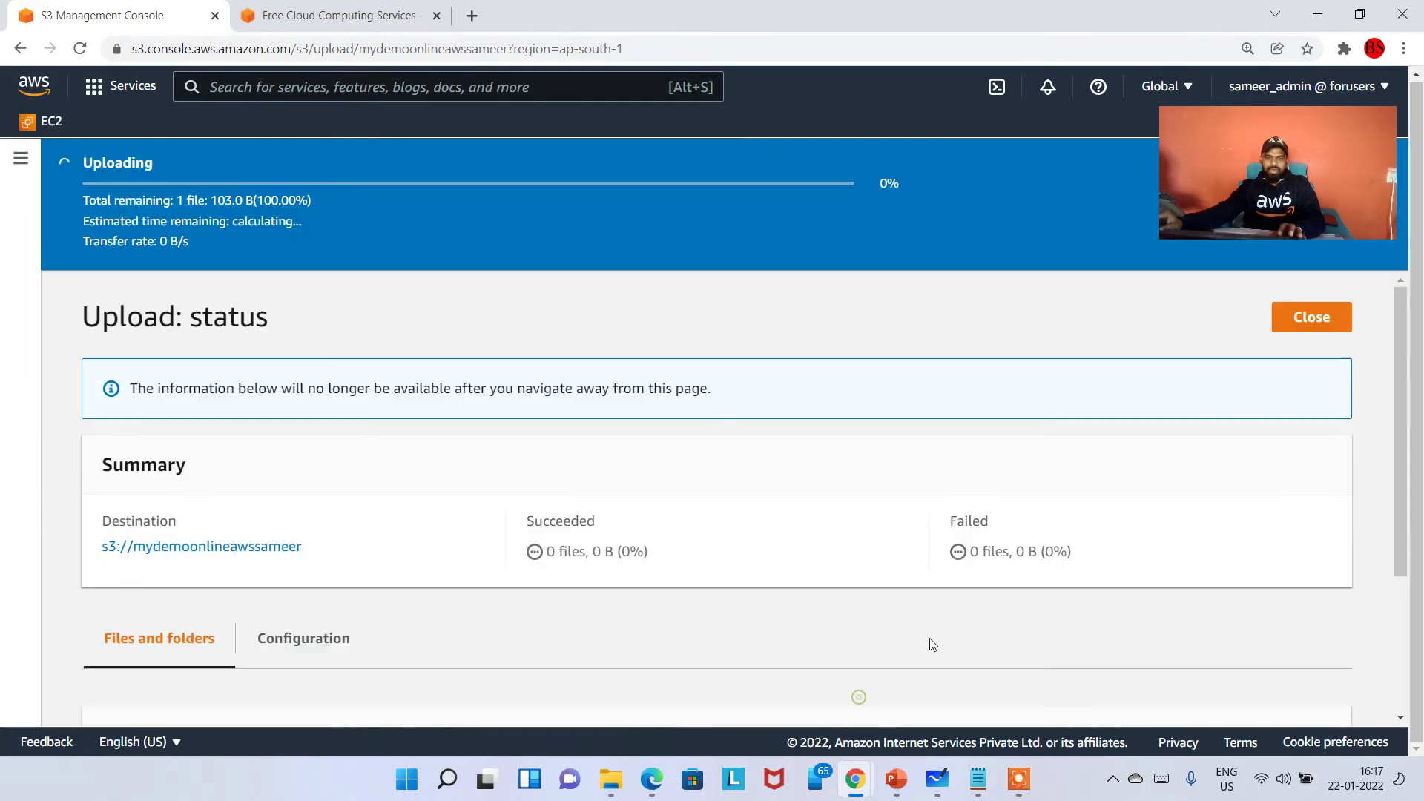
left_click(1319, 260)
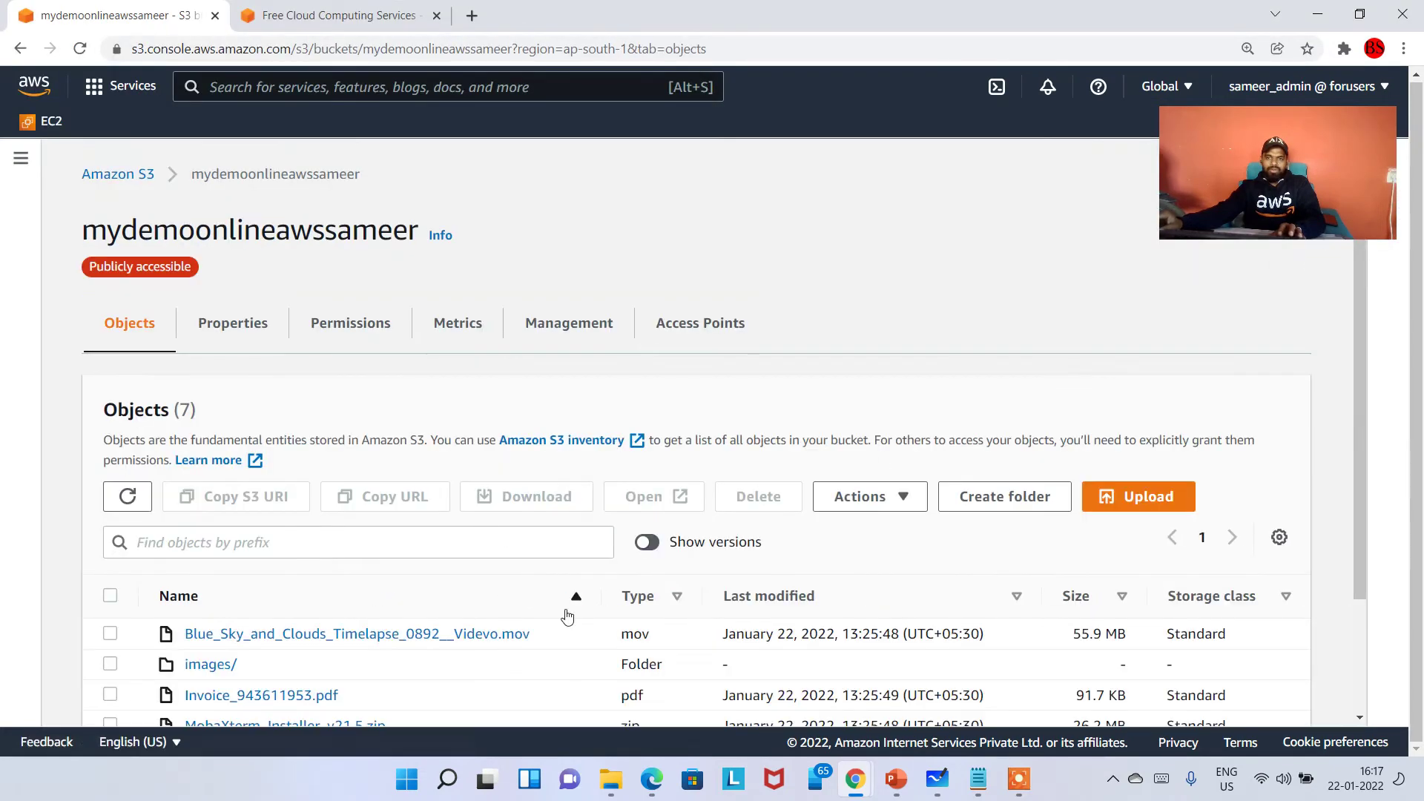
Show the object versions and compare the version ID of sameer.txt with those of the older objects.
left_click(649, 549)
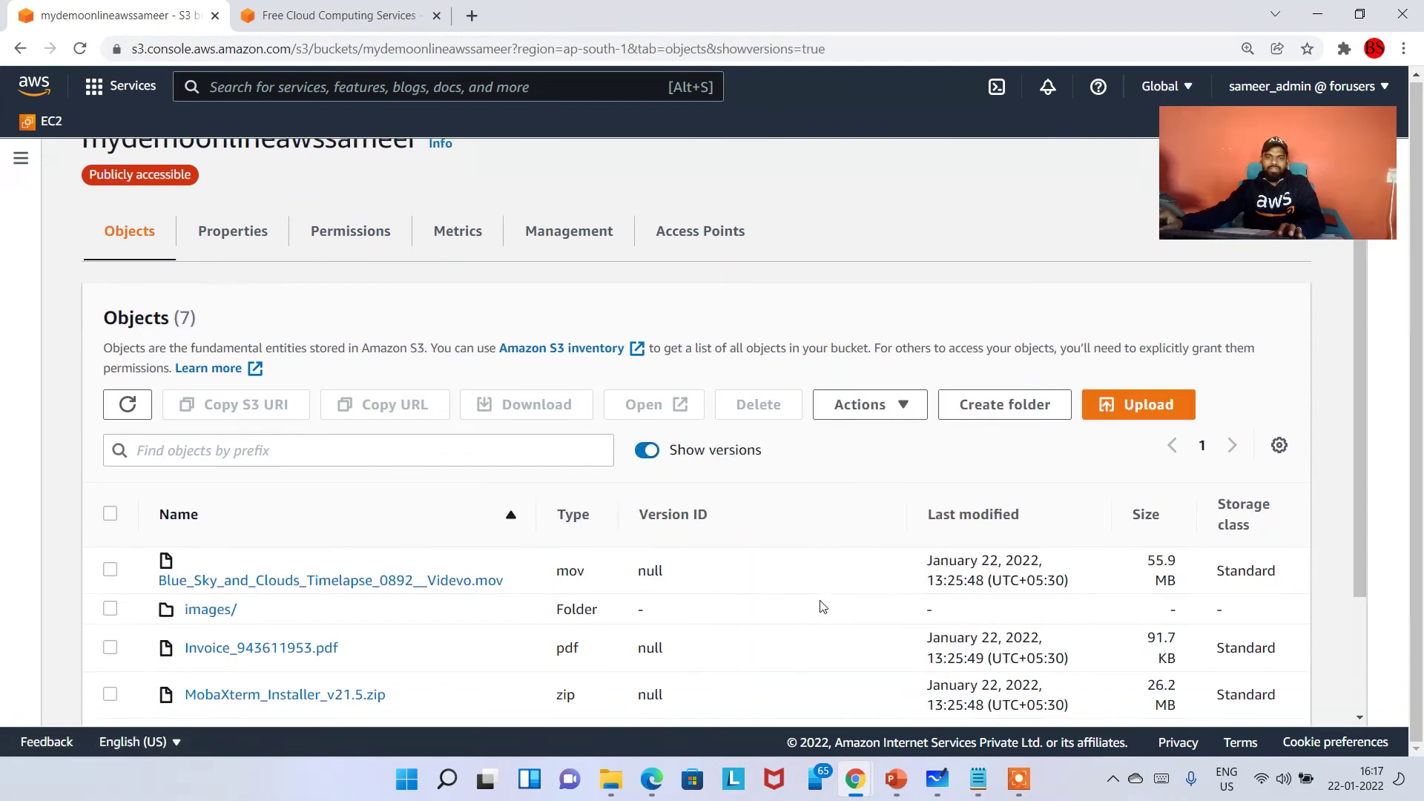
scroll(822, 606, "down", 3)
double_click(312, 627)
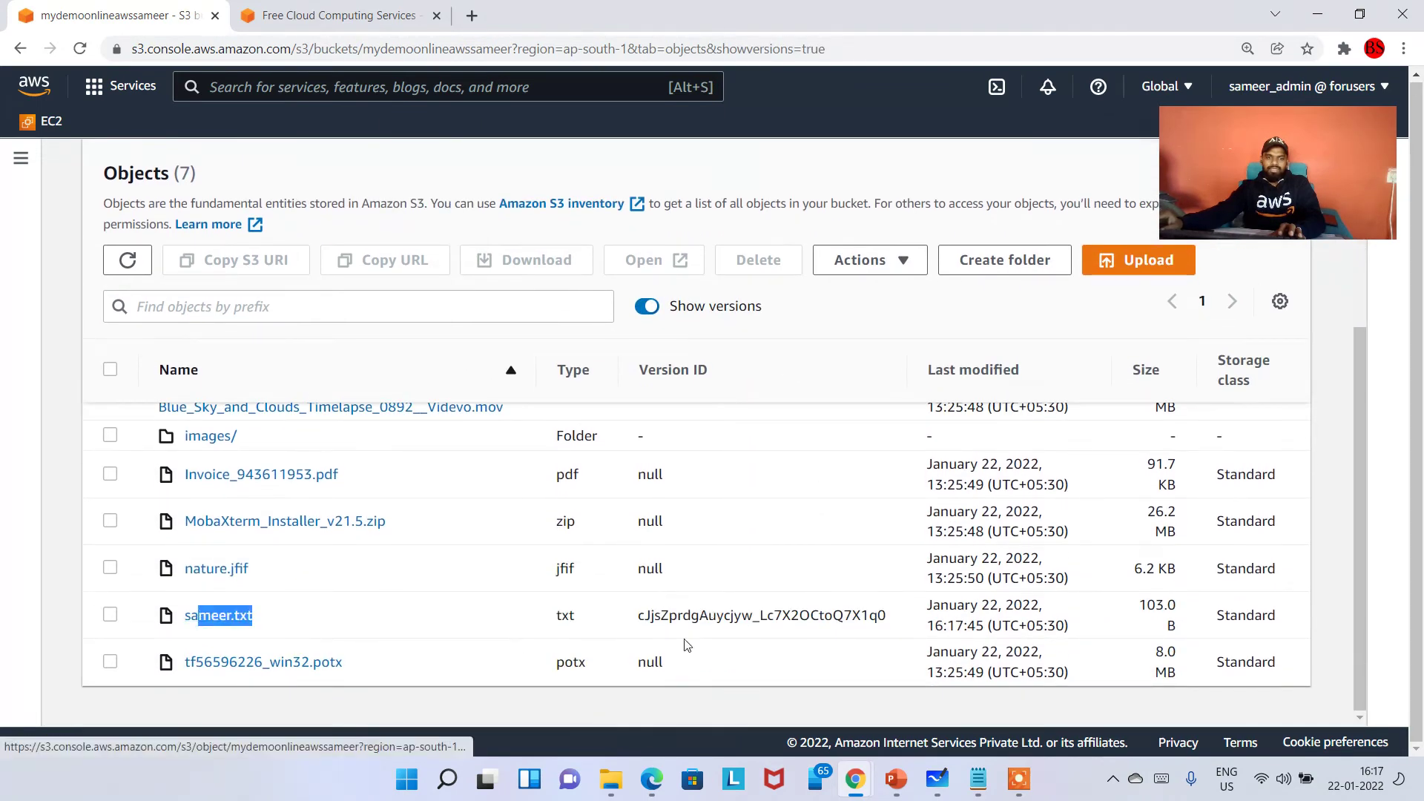
left_click_drag(692, 636, 889, 636)
scroll(813, 635, "up", 1)
scroll(801, 623, "up", 3)
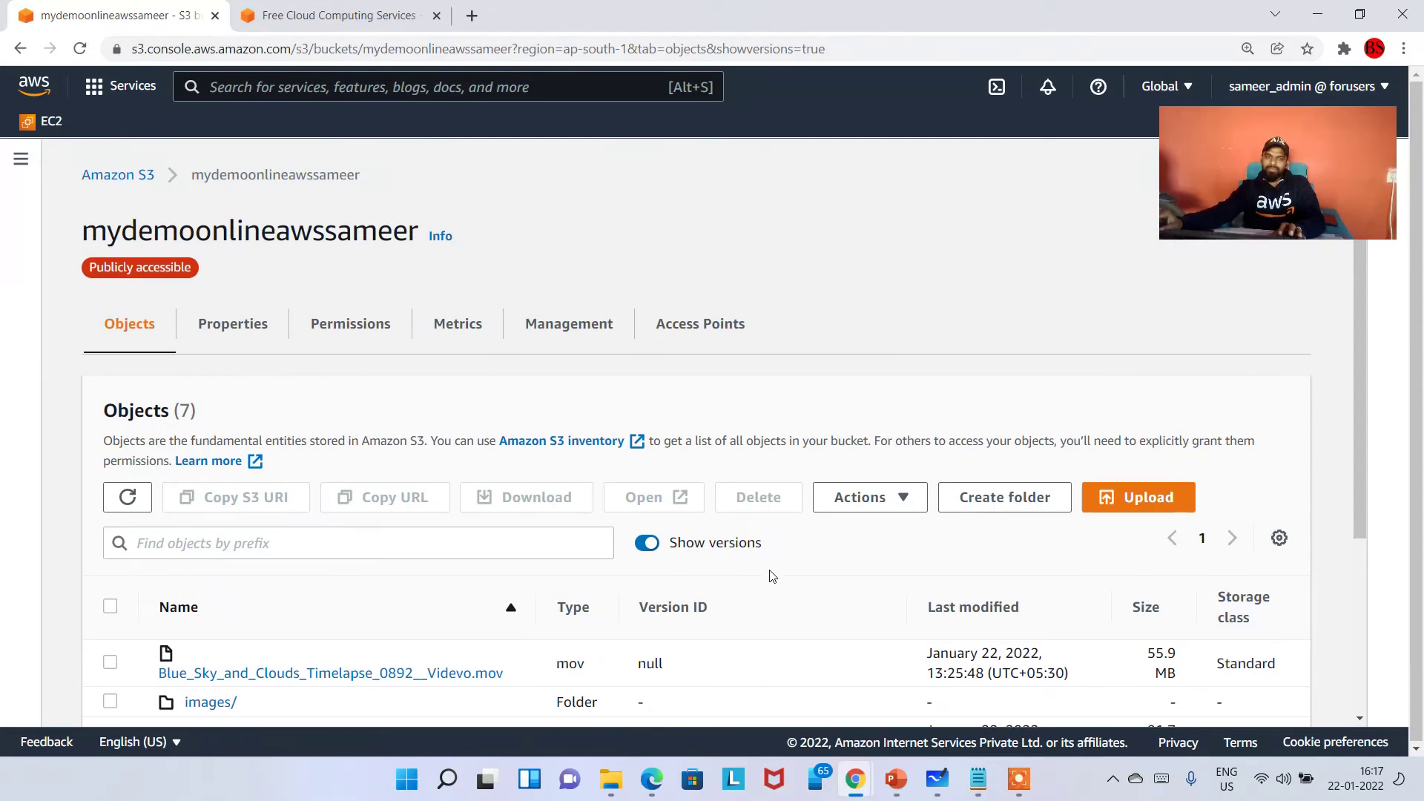
scroll(772, 576, "down", 3)
scroll(747, 570, "up", 3)
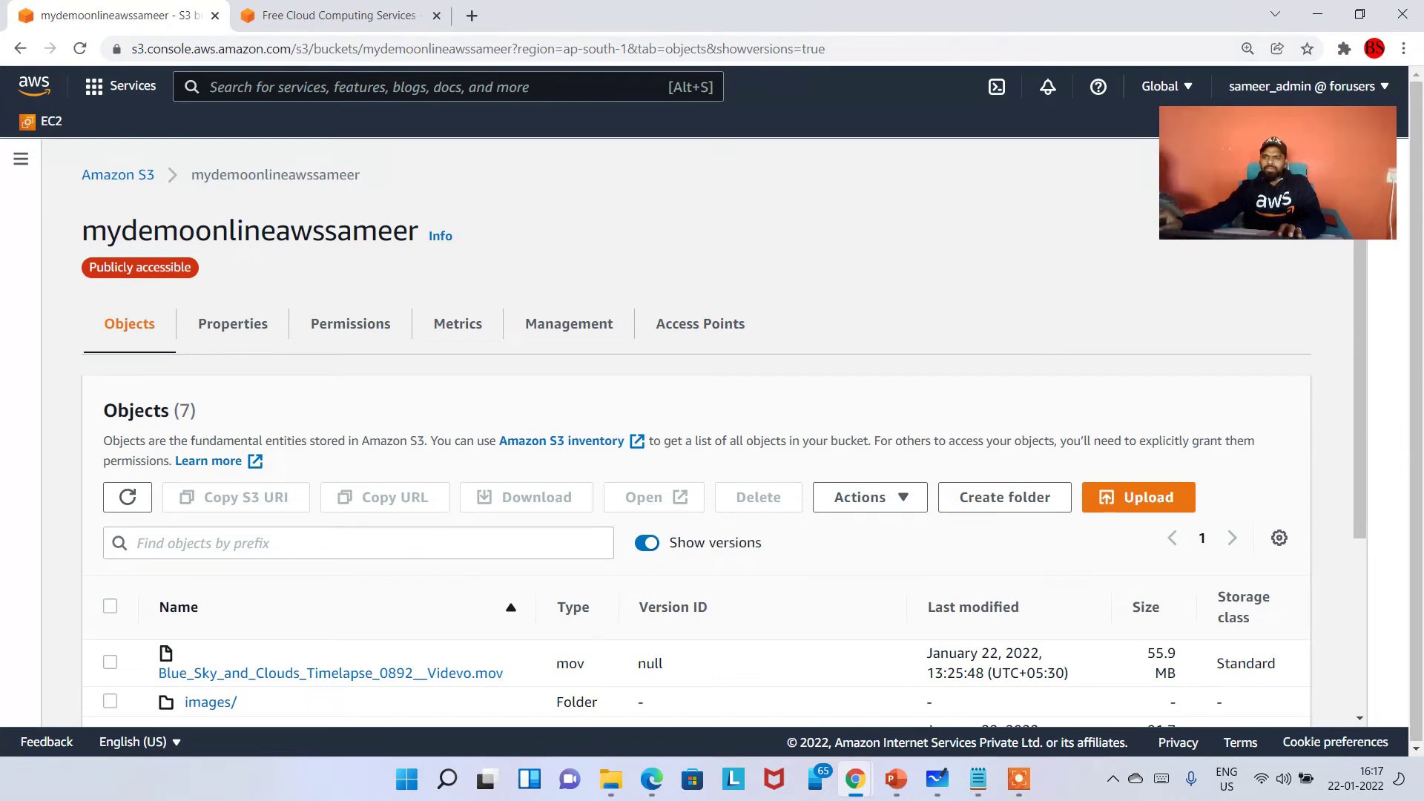
key("alt+Tab")
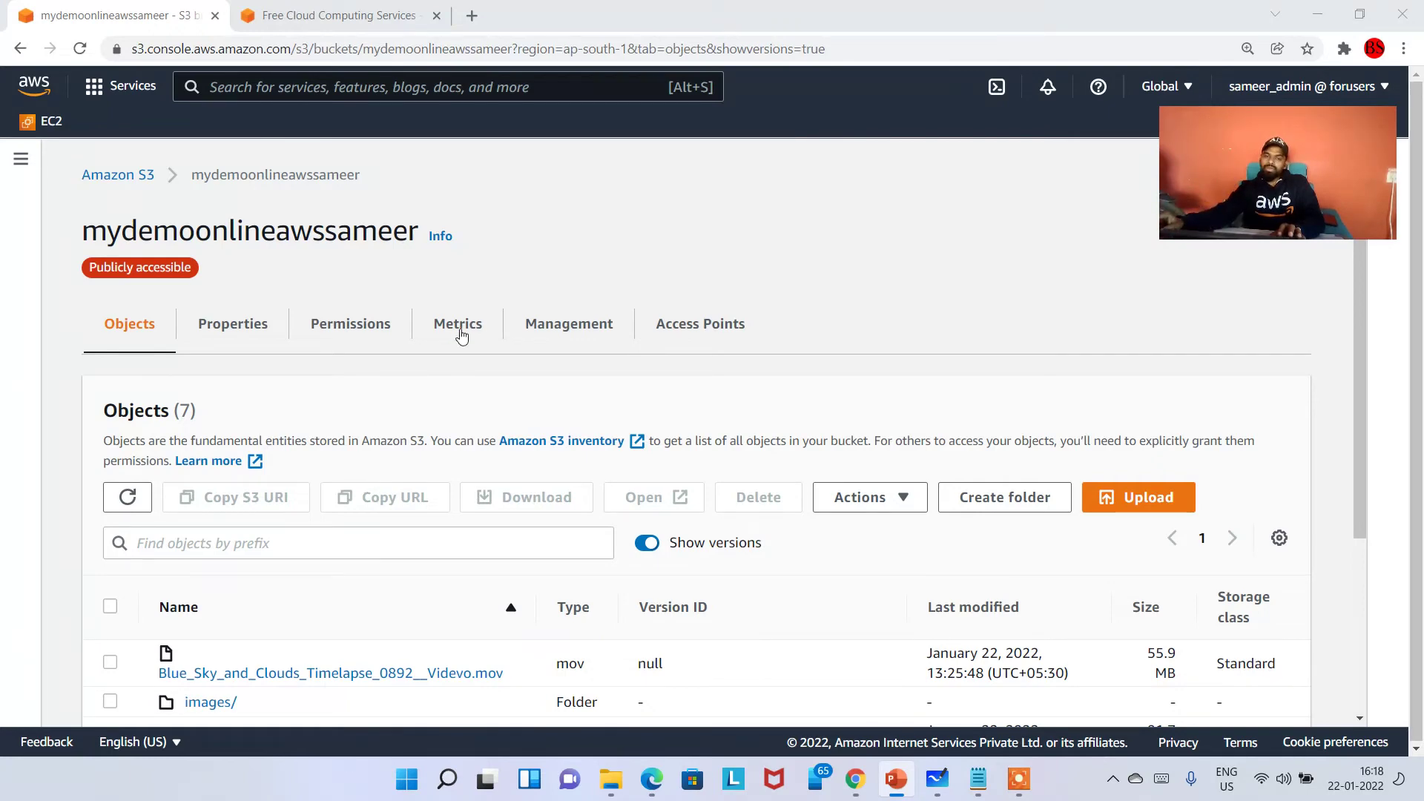
Start deleting the listed version of sameer.txt, examine the permanent deletion confirmation, and cancel it.
scroll(464, 485, "down", 3)
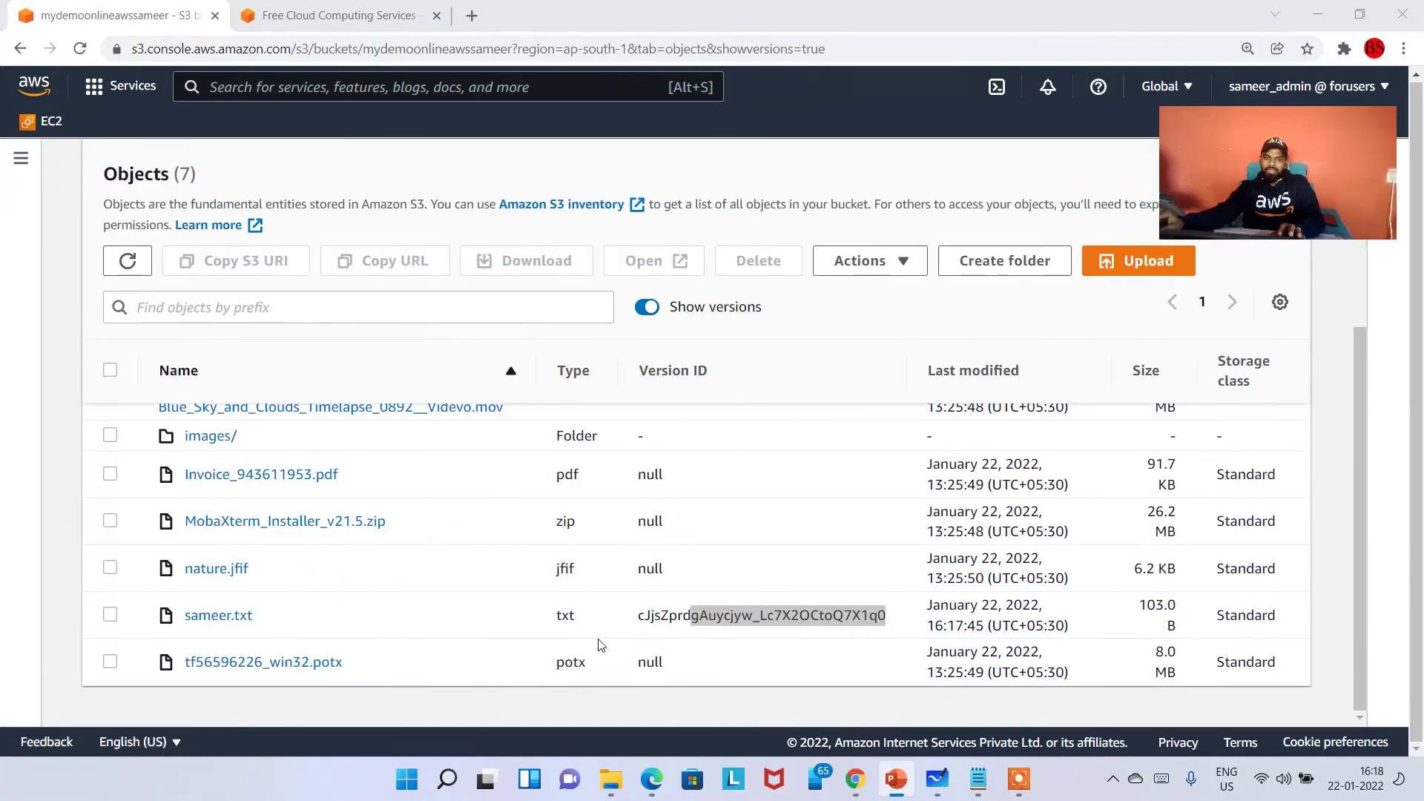
left_click(380, 620)
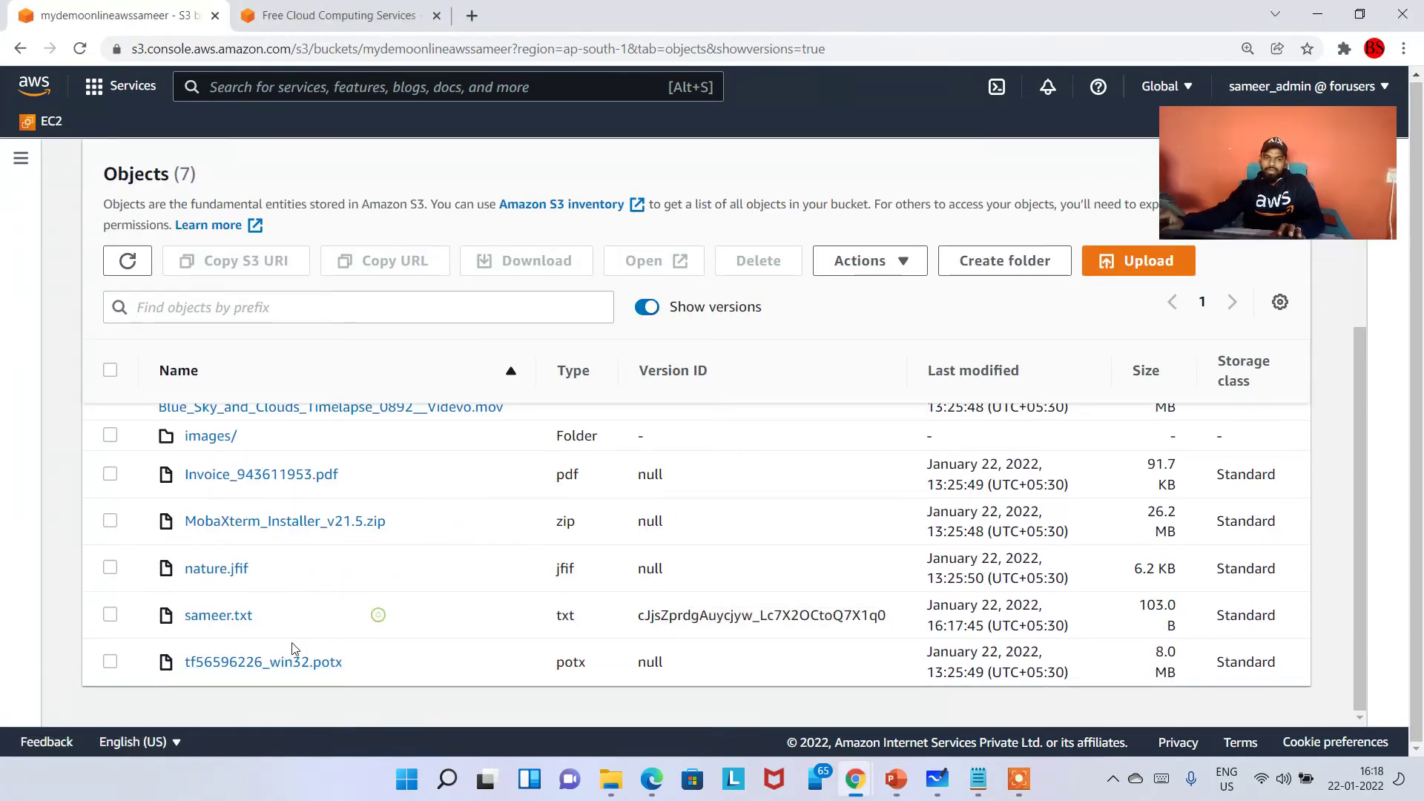
left_click(109, 616)
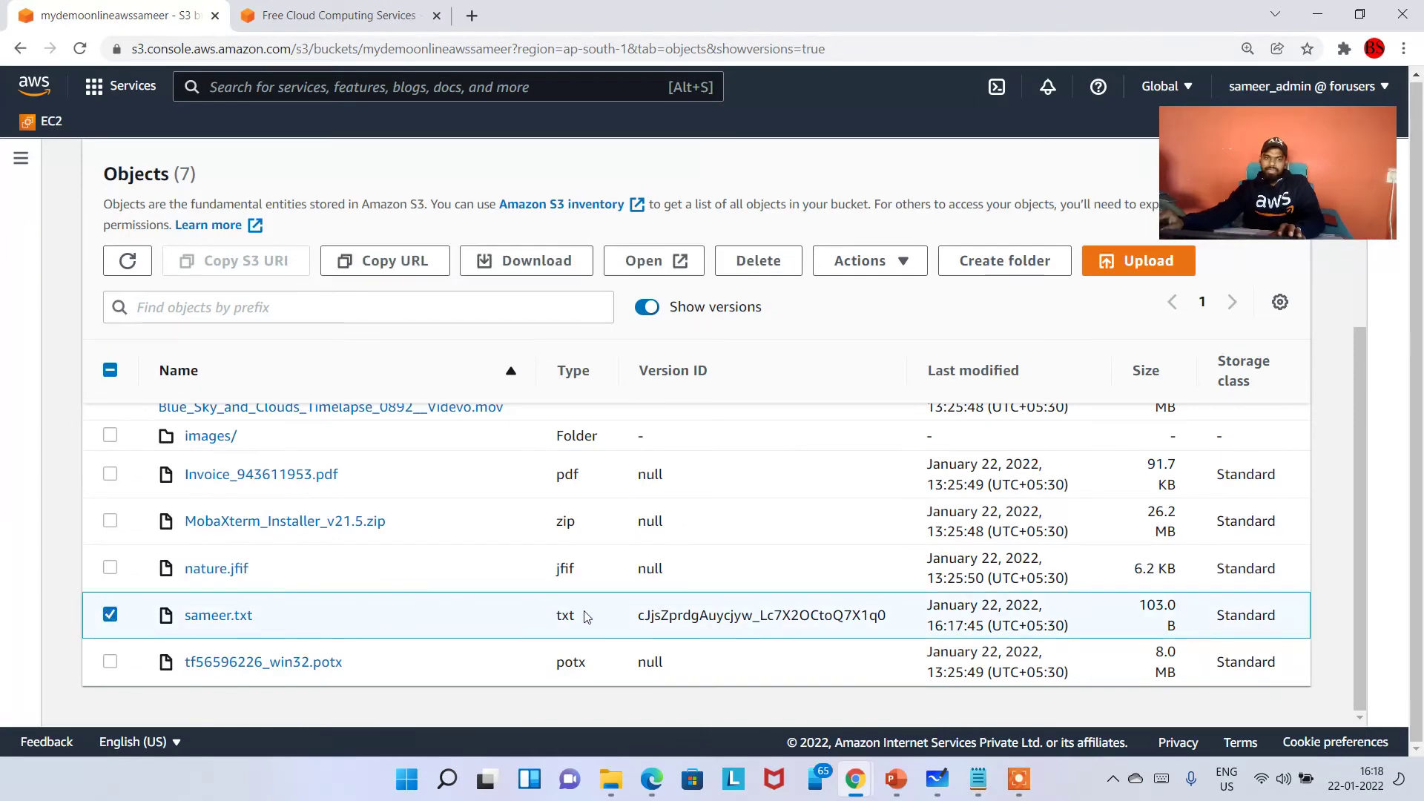
scroll(563, 619, "up", 1)
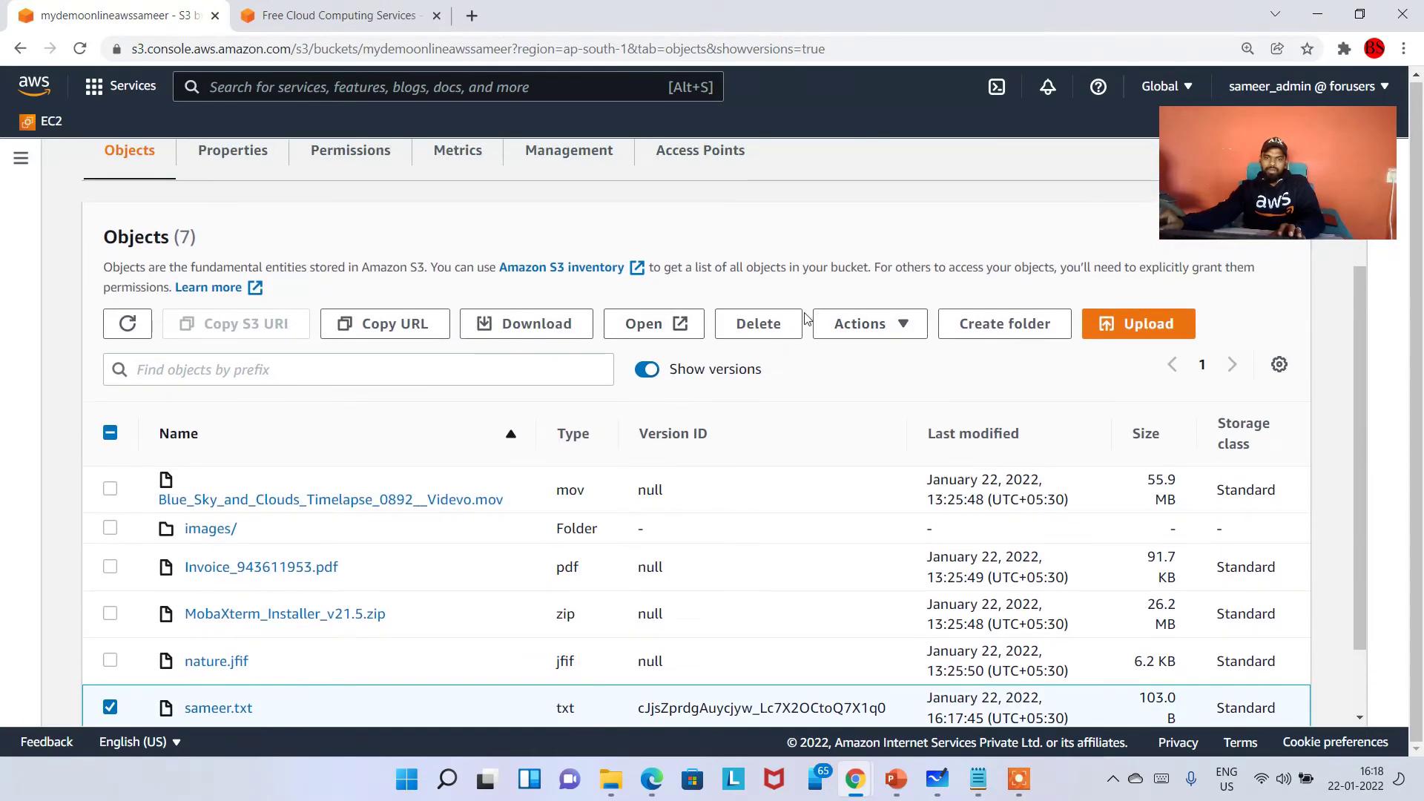
left_click(766, 342)
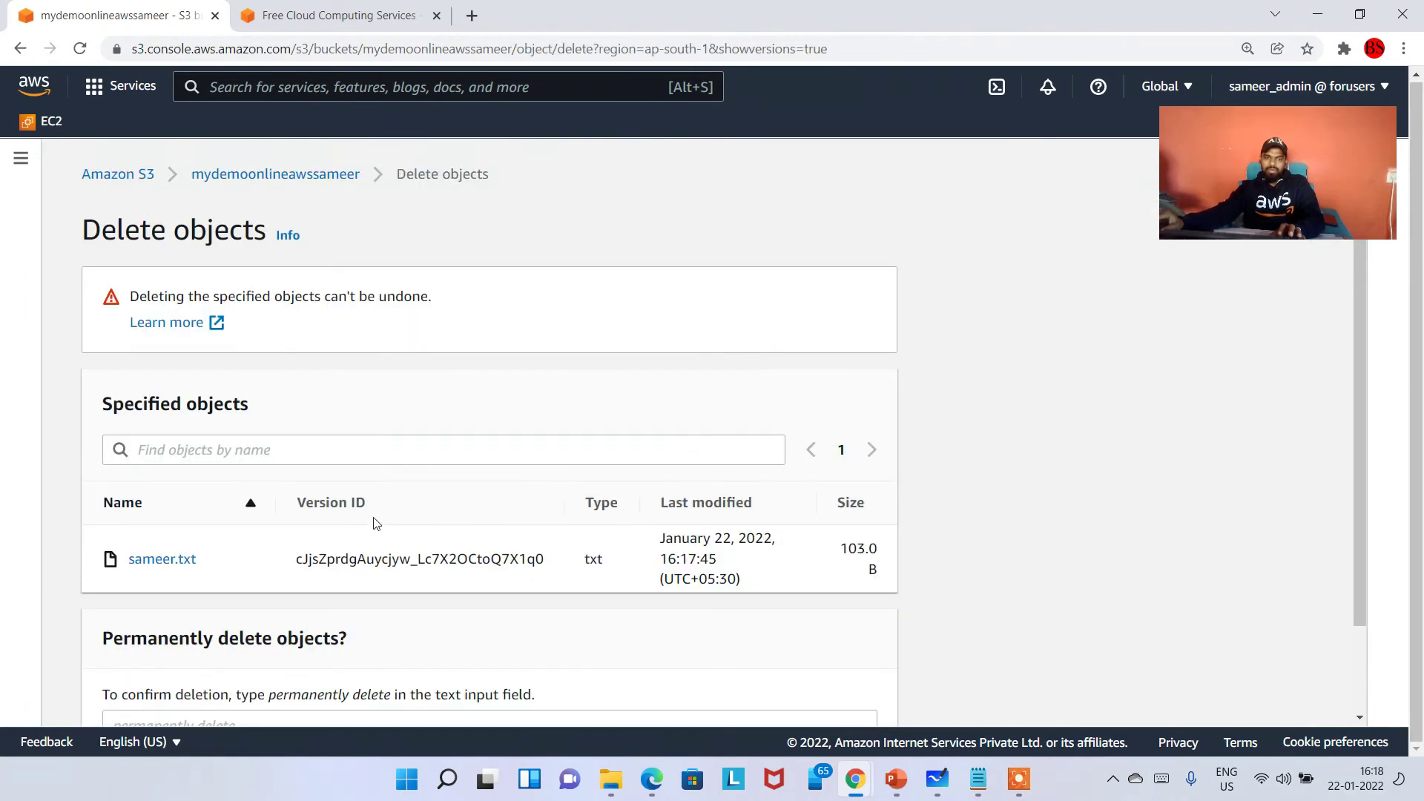
scroll(293, 543, "down", 2)
left_click(317, 620)
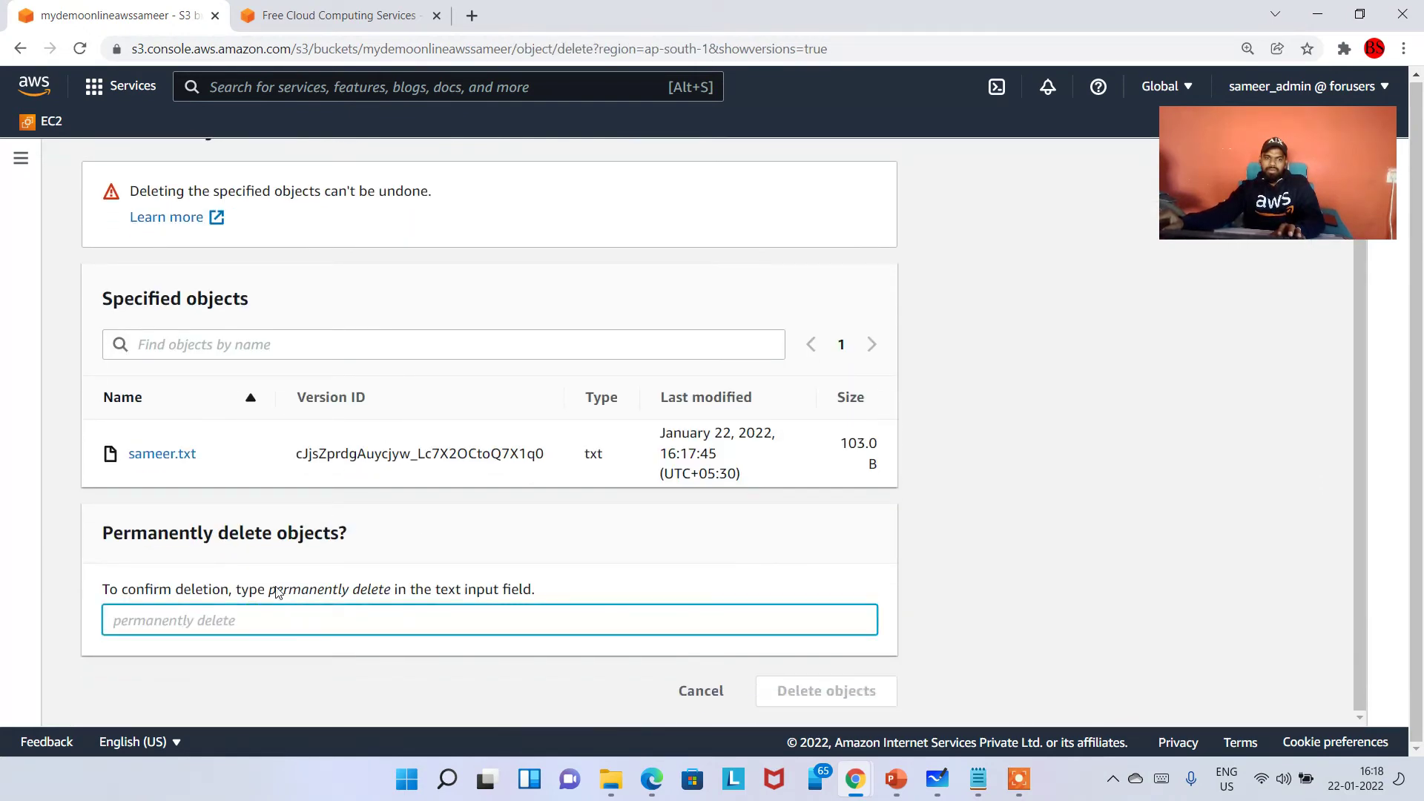
left_click_drag(269, 590, 388, 596)
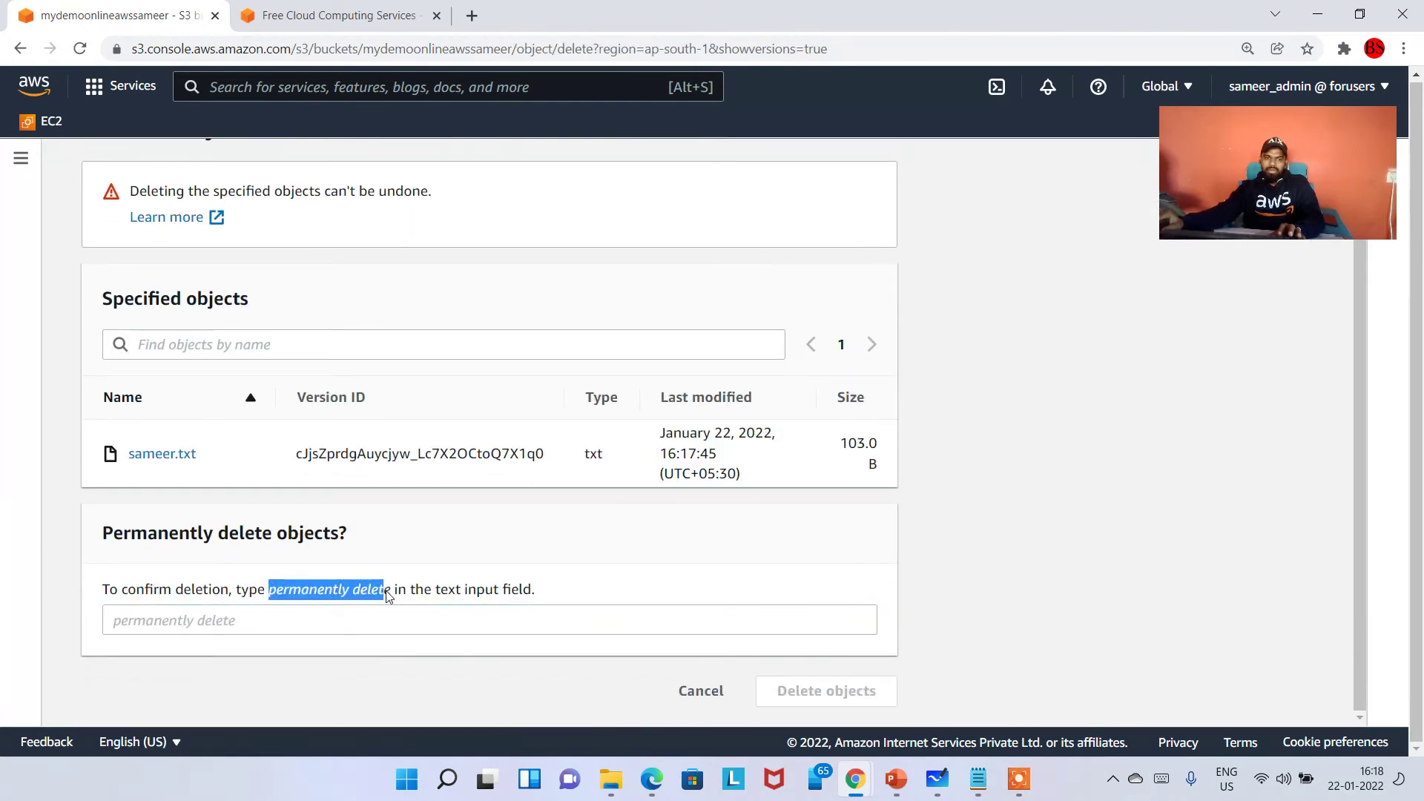
left_click(623, 567)
left_click(700, 690)
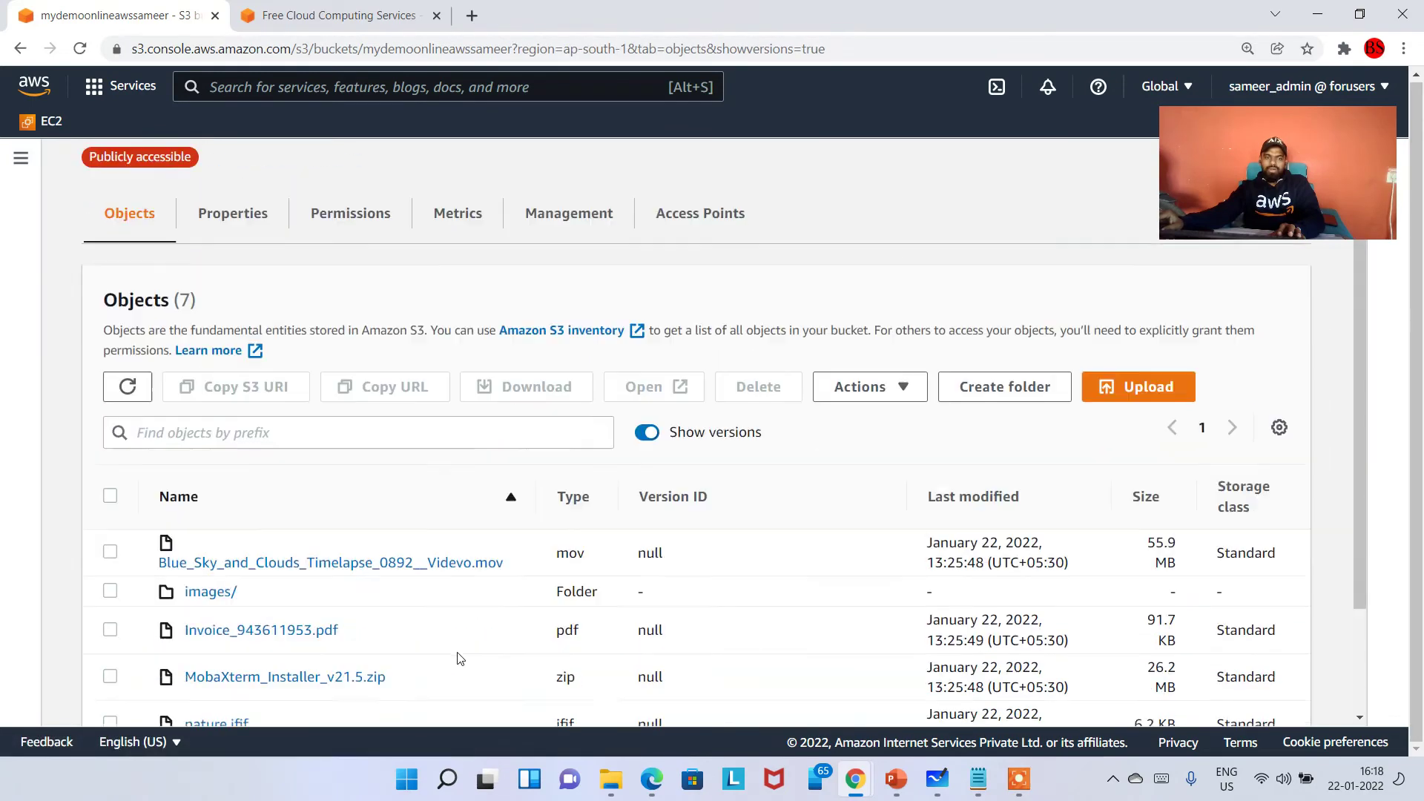
Open the recent sameer text file in Notepad, add a fourth line reading "this is great", save it, and close the file.
scroll(458, 658, "down", 2)
double_click(306, 618)
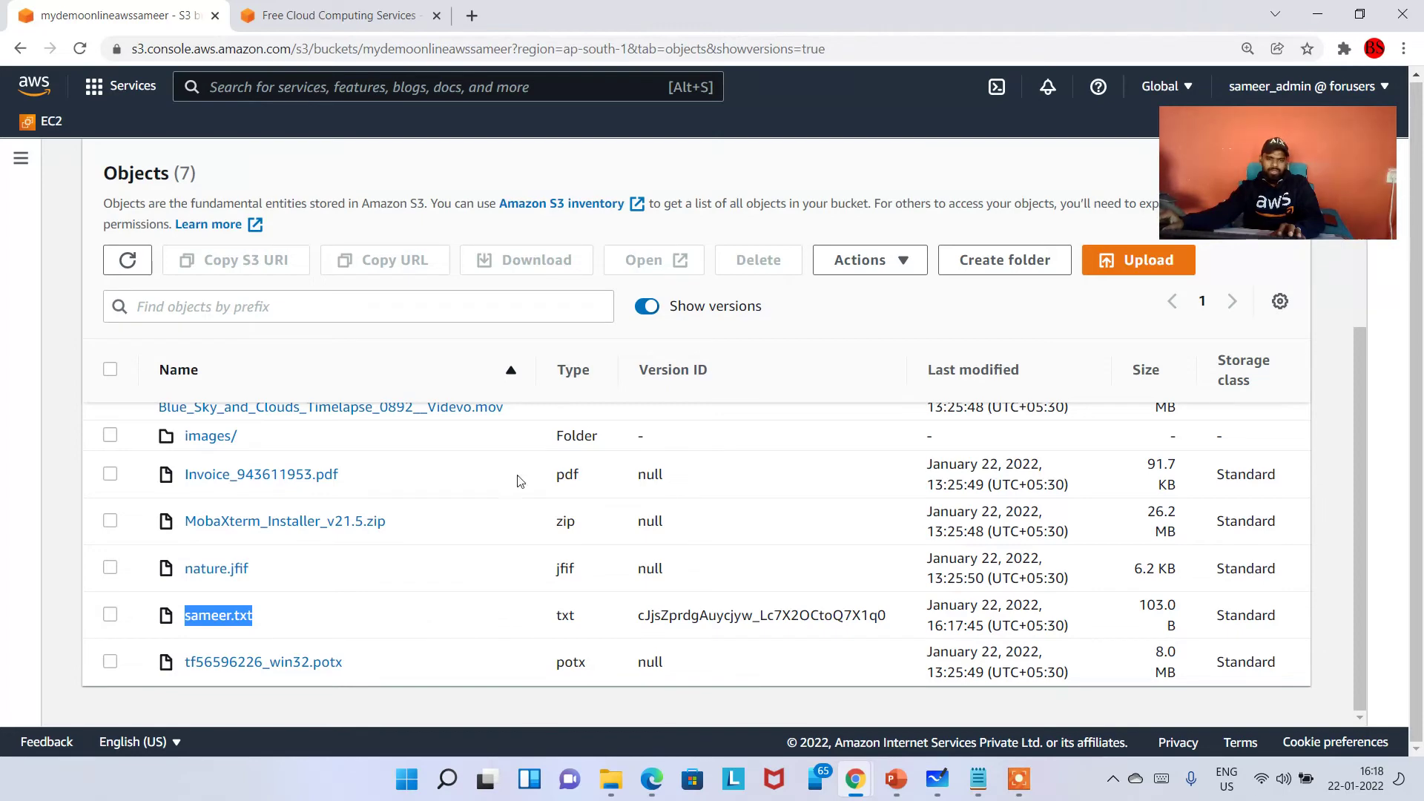
right_click(985, 795)
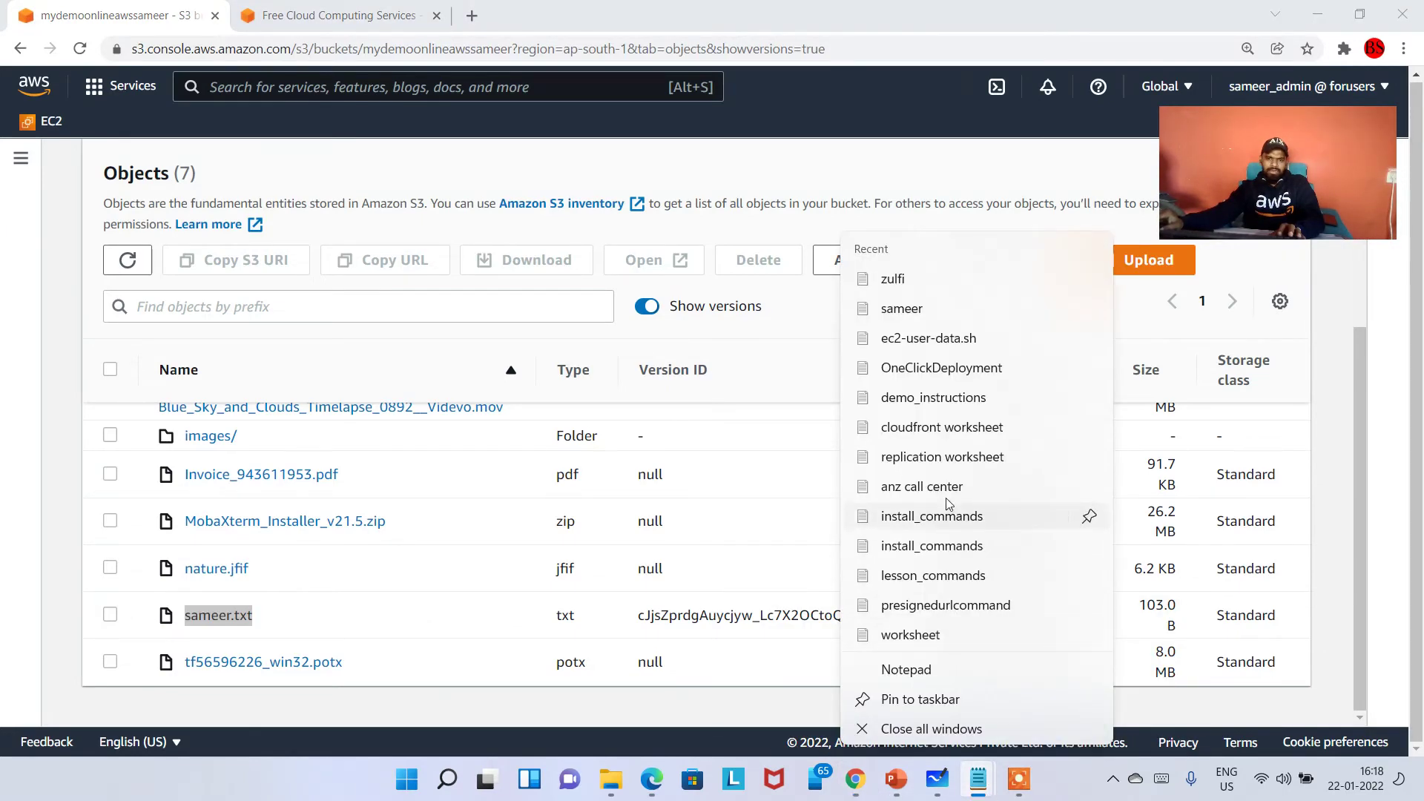
left_click(954, 310)
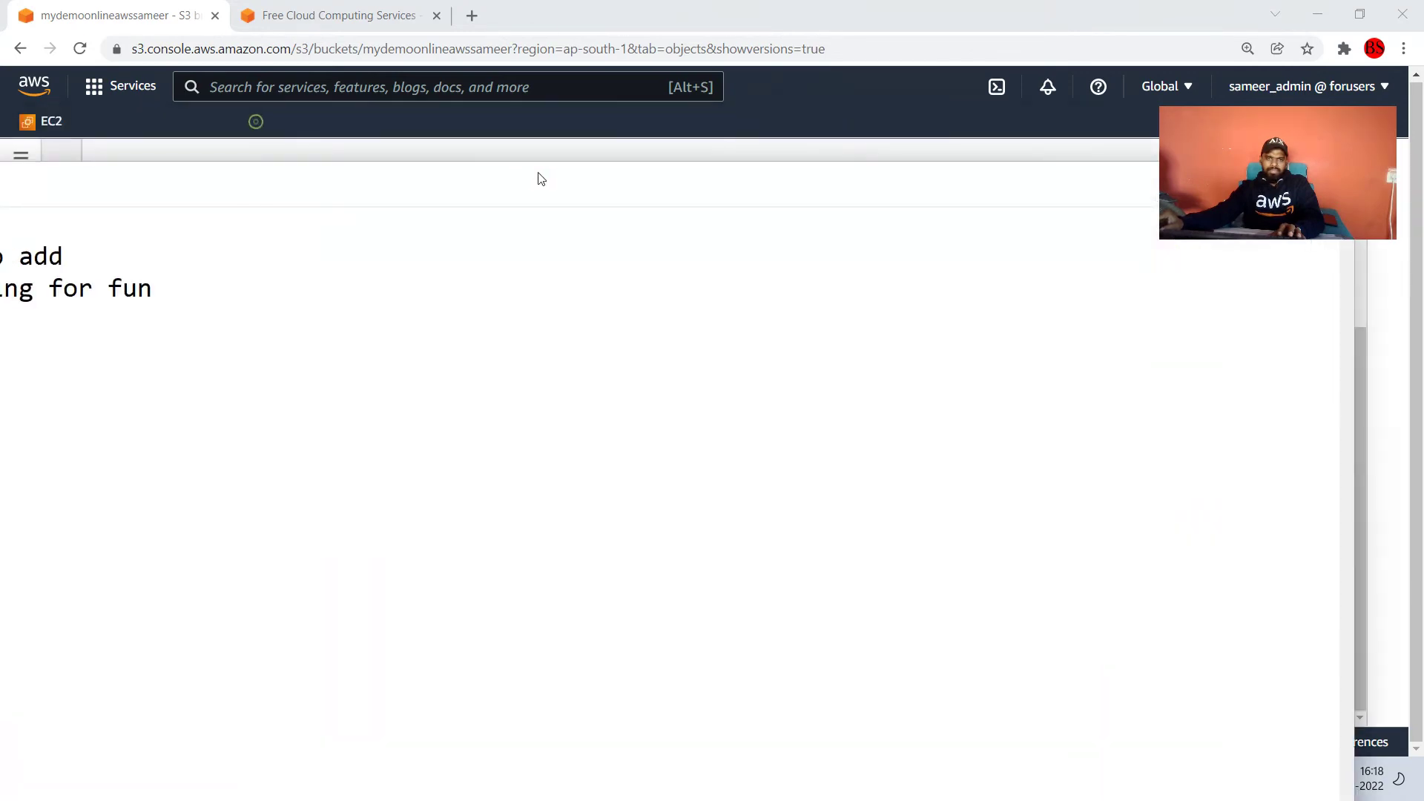
left_click_drag(300, 196, 643, 197)
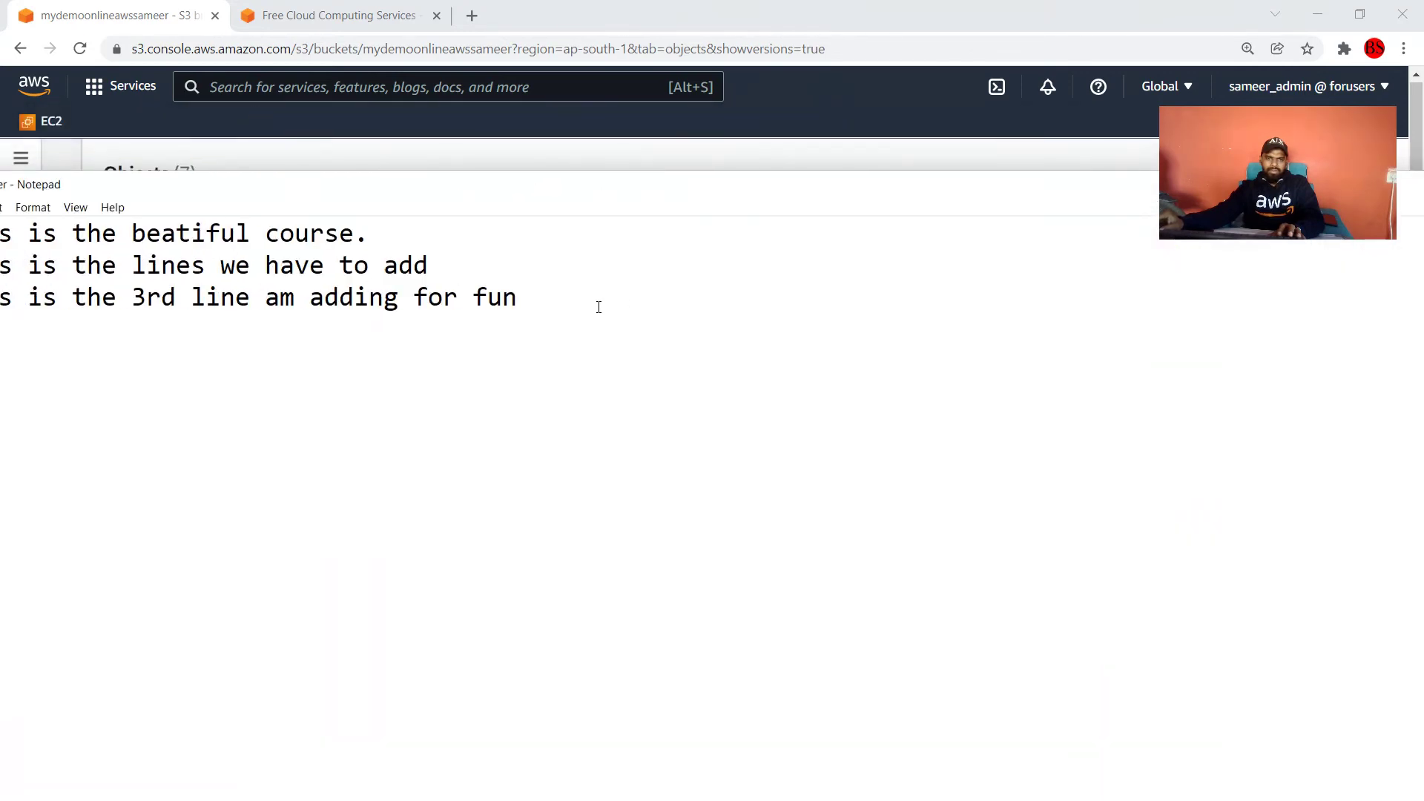
key("Return")
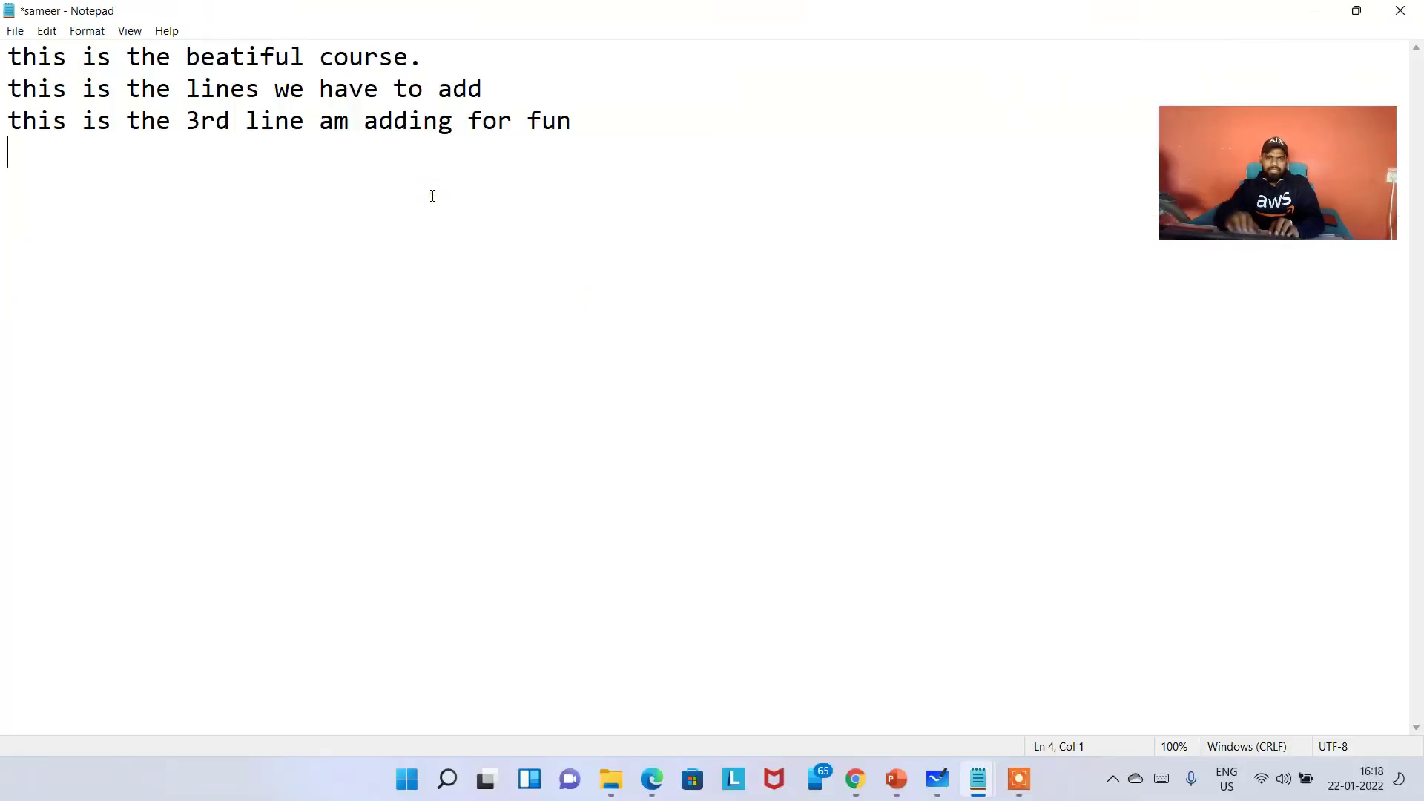
type("this is great")
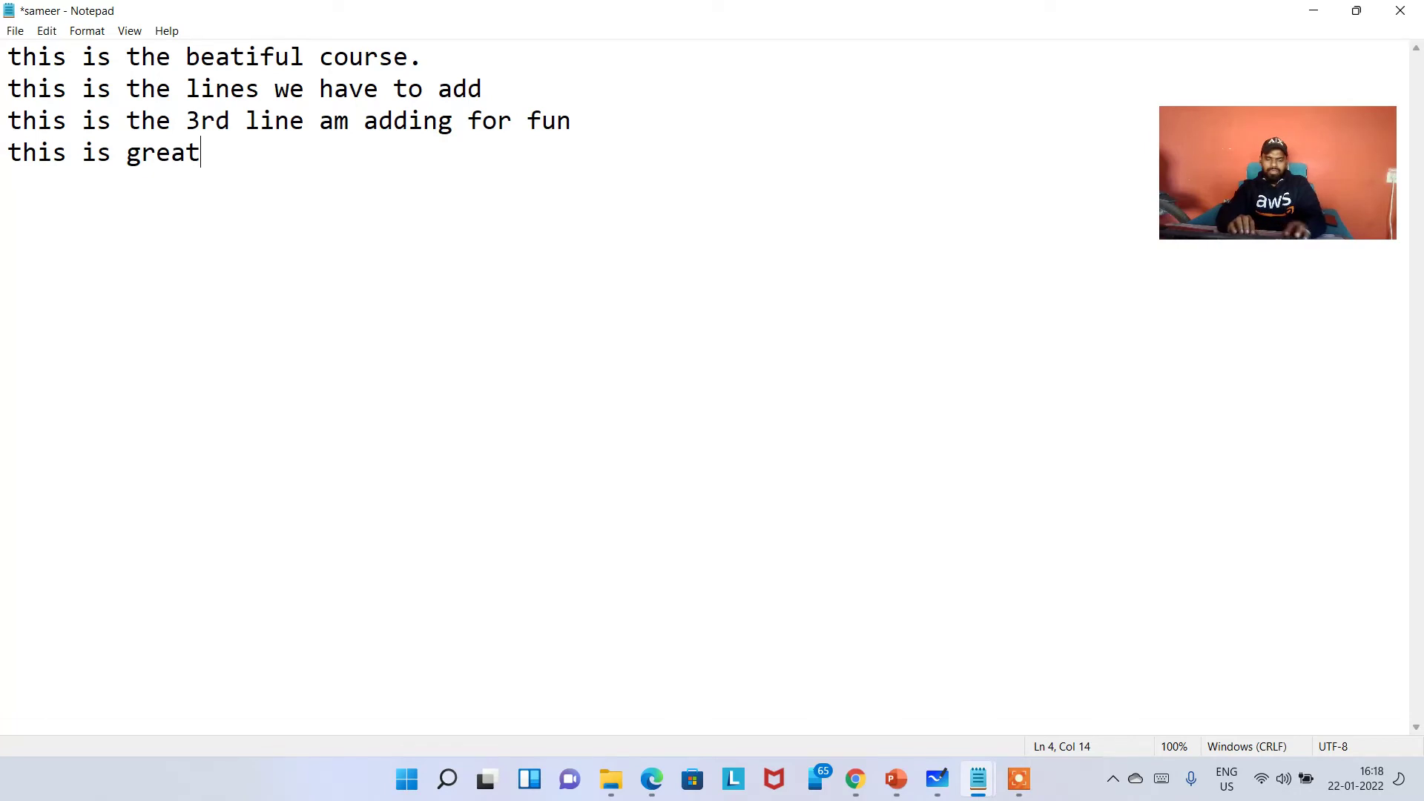
key("ctrl+s")
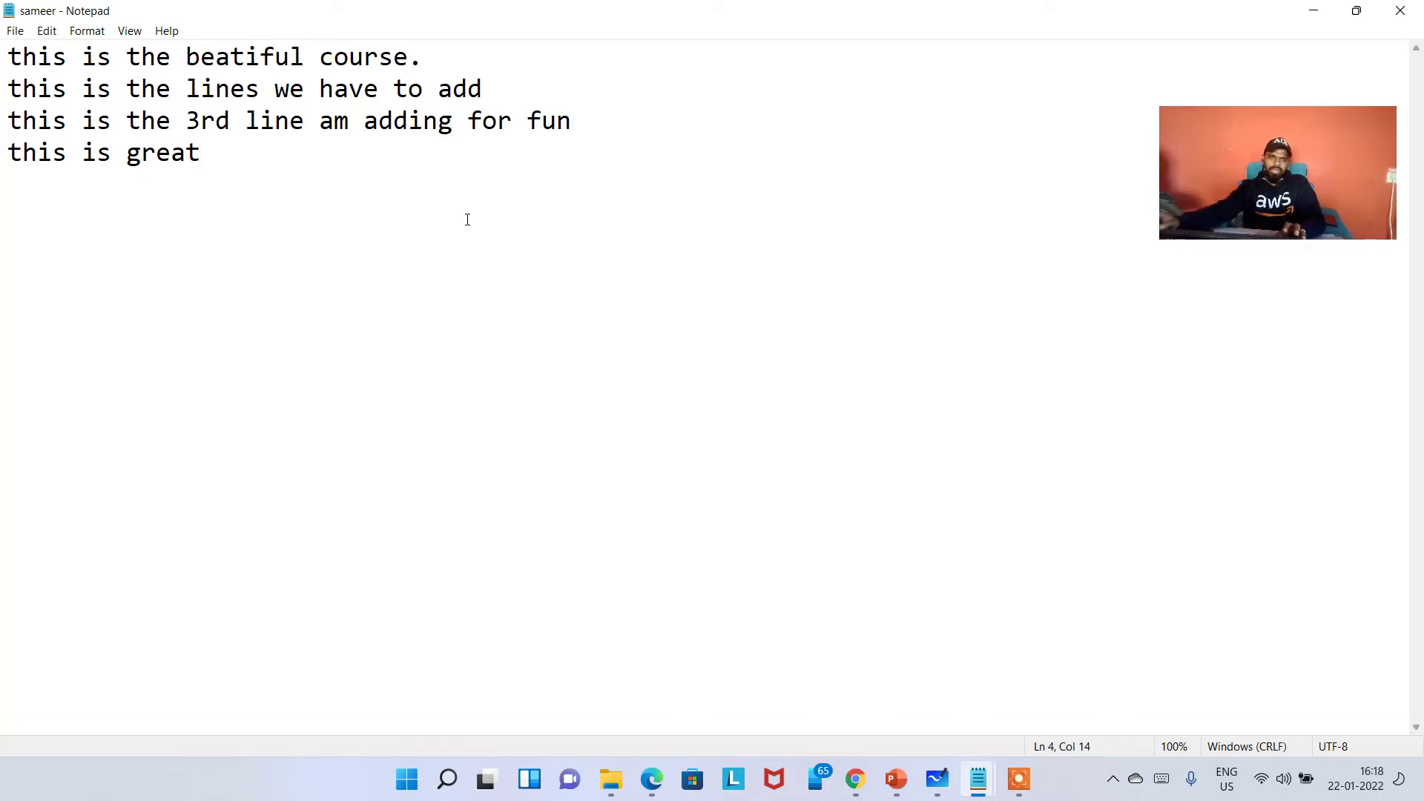
left_click(22, 31)
left_click(126, 115)
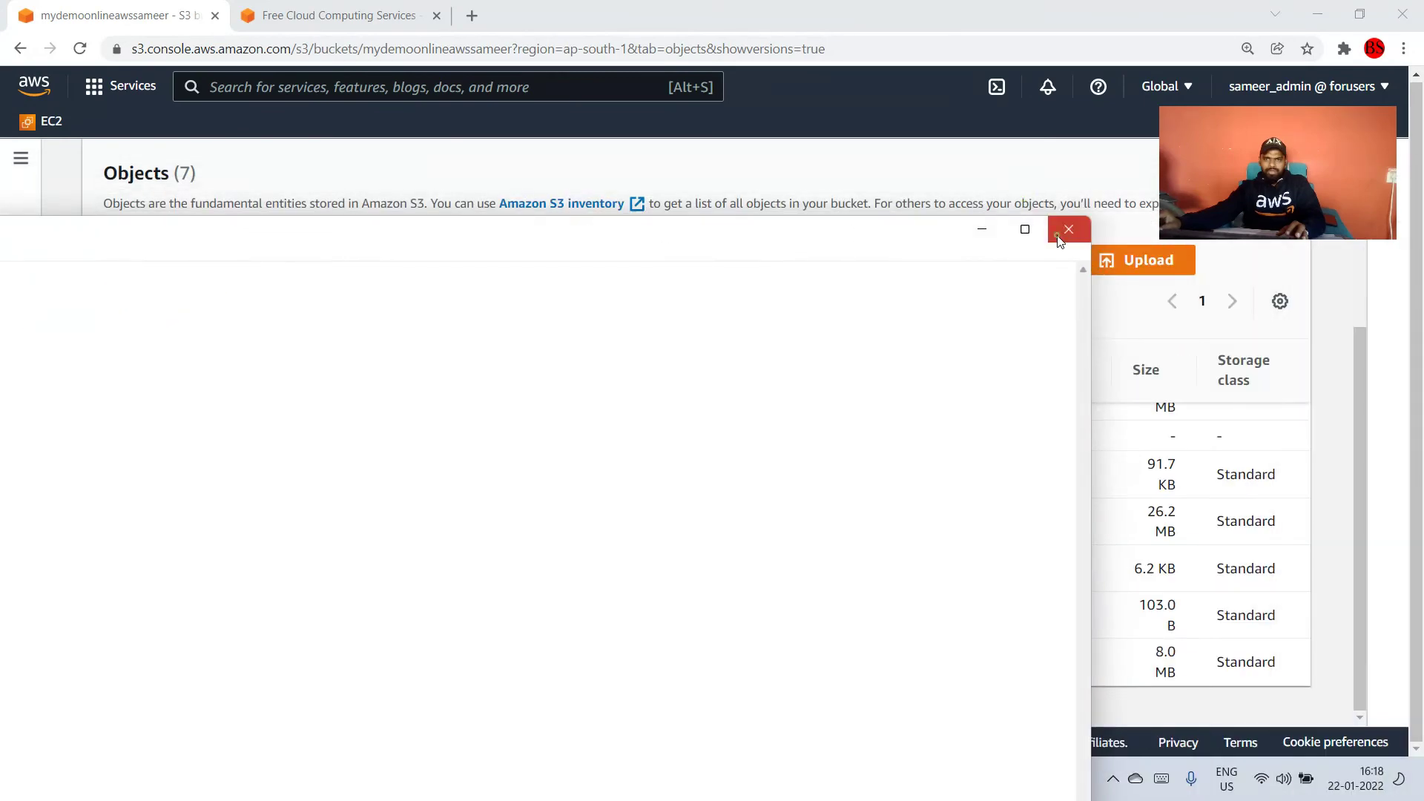
left_click(1066, 229)
Upload the edited sameer.txt to the mydemoonlineawssameer bucket again and close the upload status page.
left_click(1105, 265)
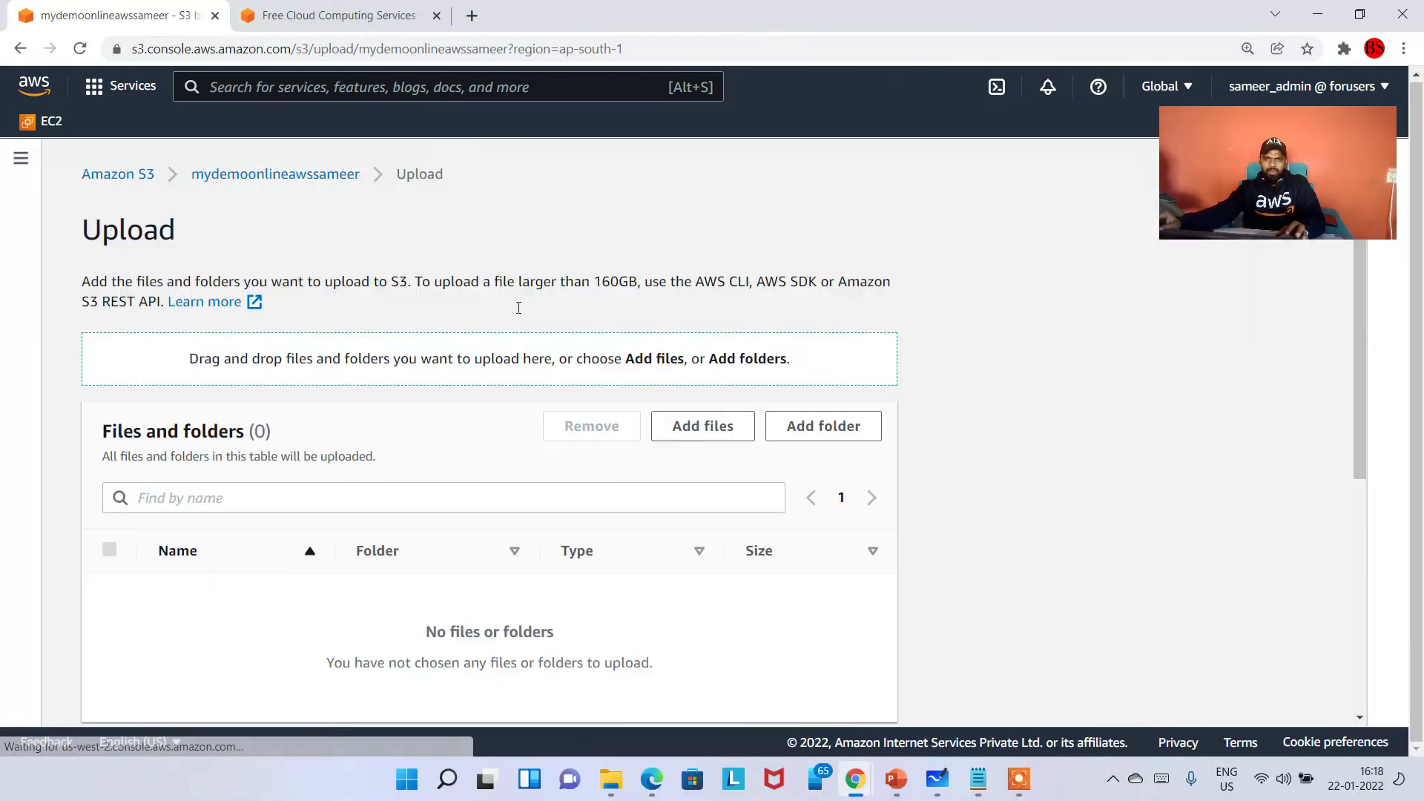
left_click(751, 425)
scroll(297, 260, "down", 5)
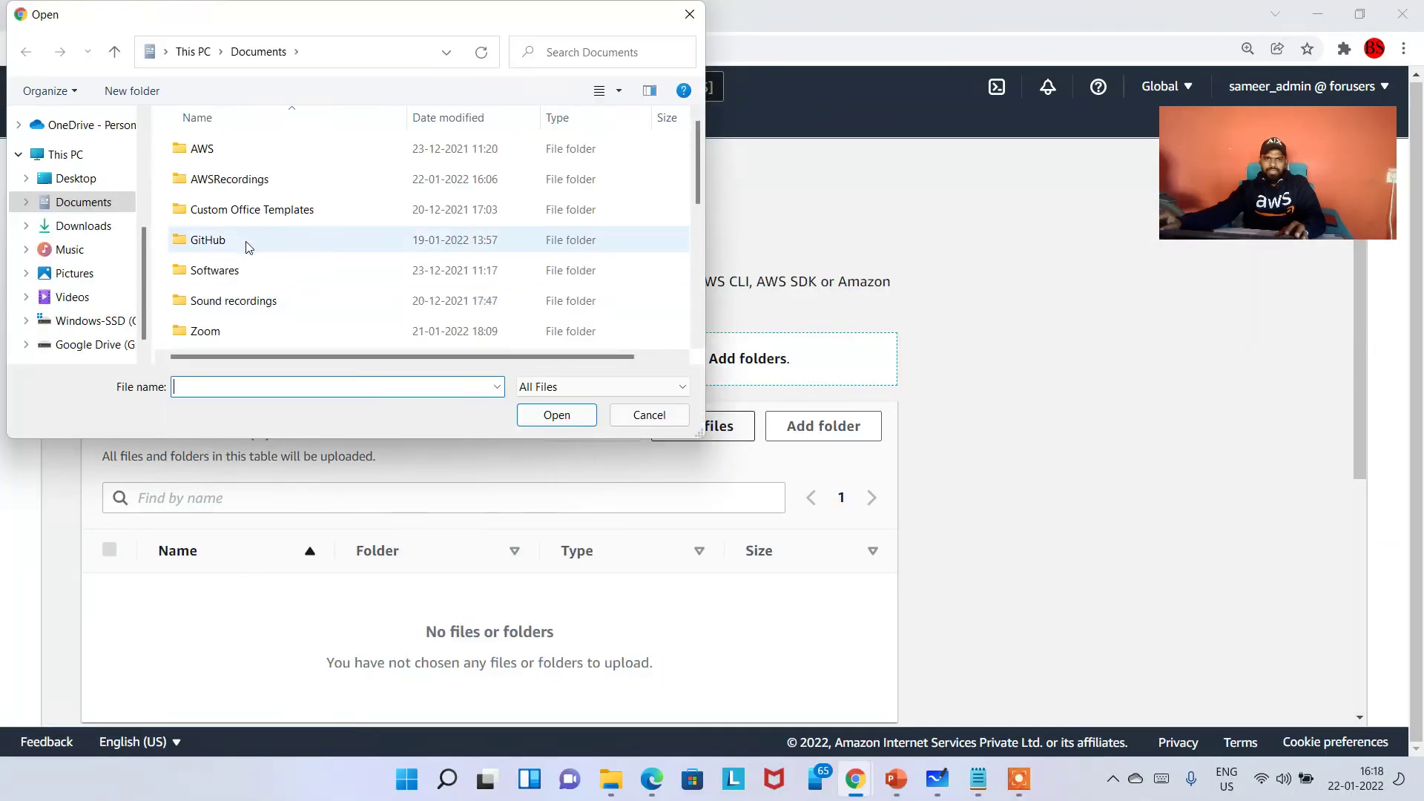
double_click(230, 255)
scroll(597, 509, "down", 4)
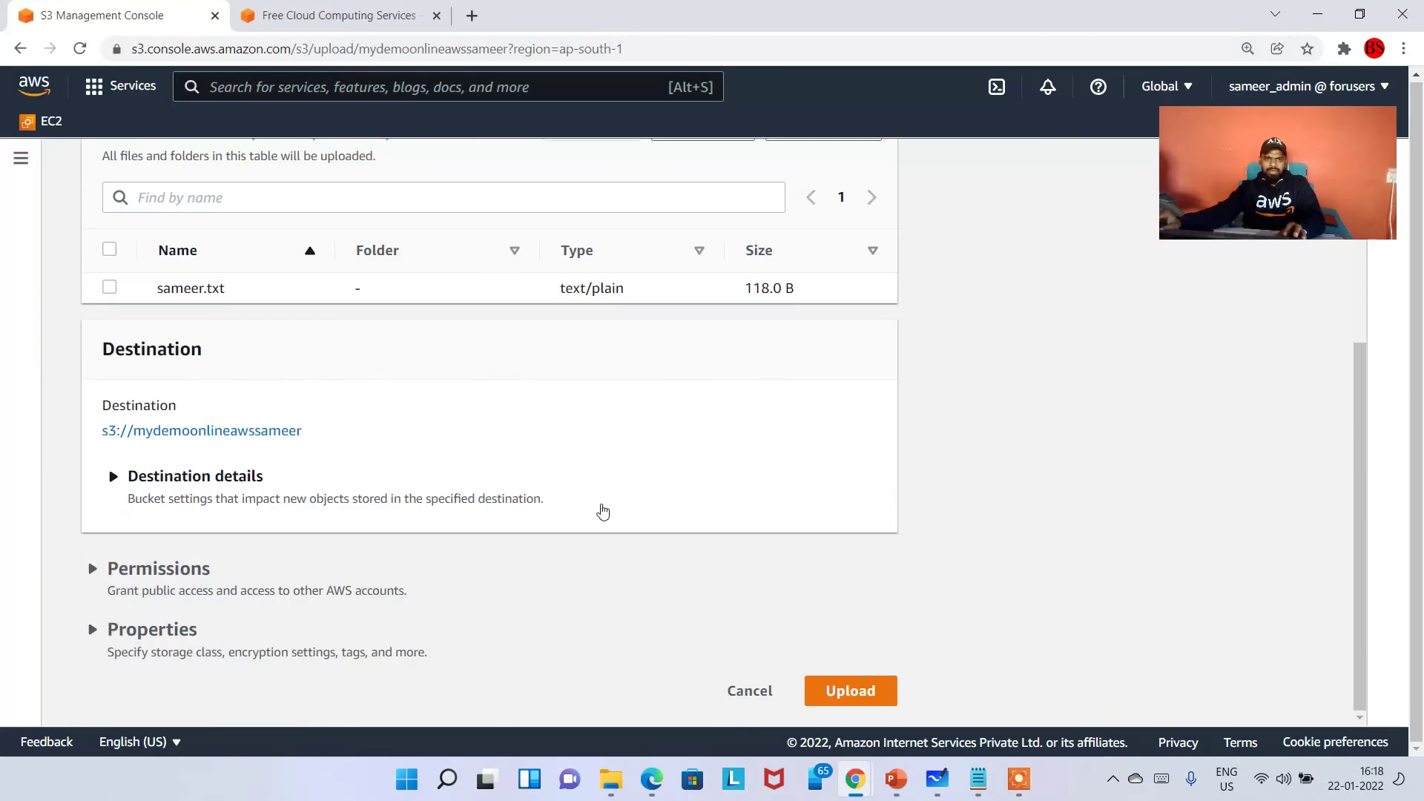
left_click(873, 694)
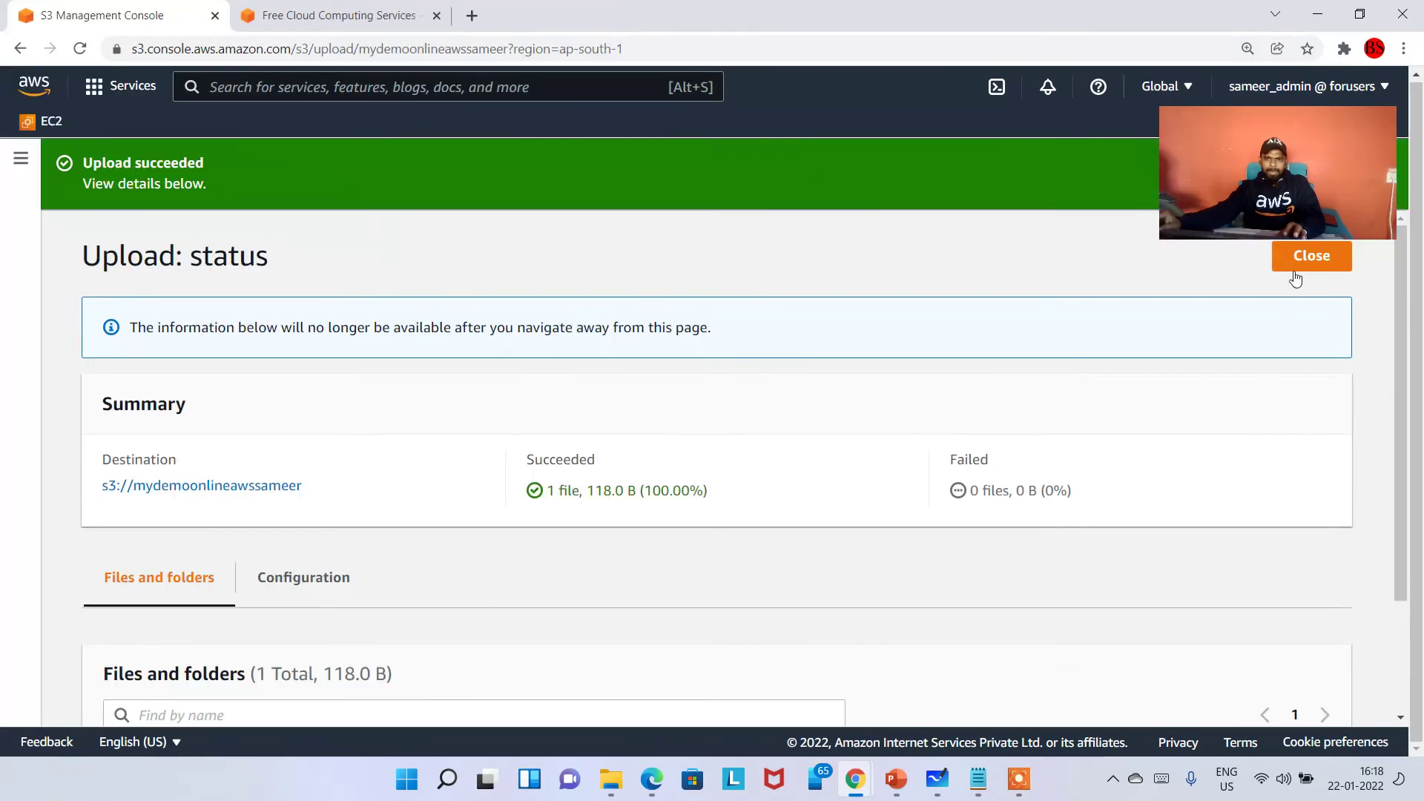
left_click(1296, 261)
Show the object versions and compare the new sameer.txt entry with its previous version.
scroll(398, 605, "down", 2)
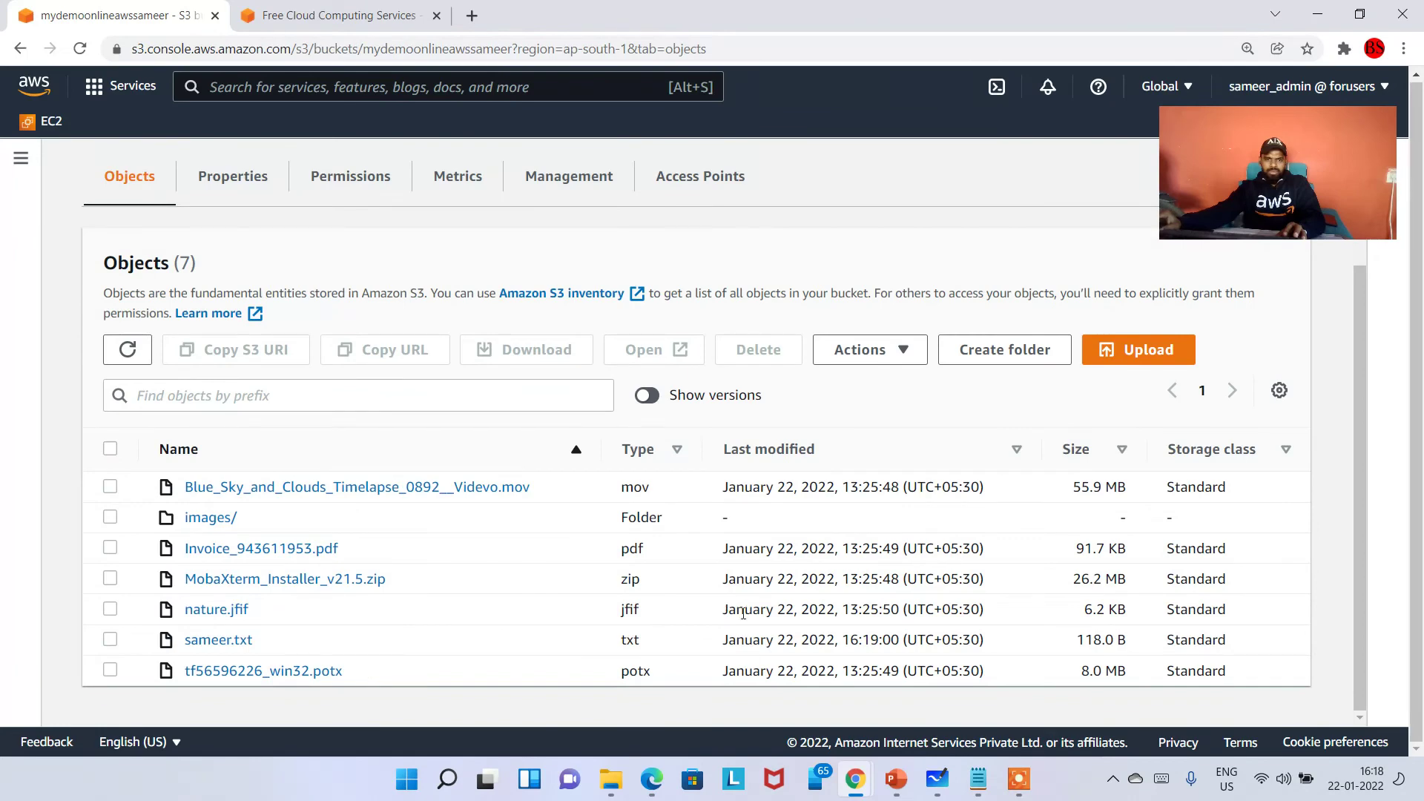
left_click(651, 398)
scroll(536, 552, "down", 4)
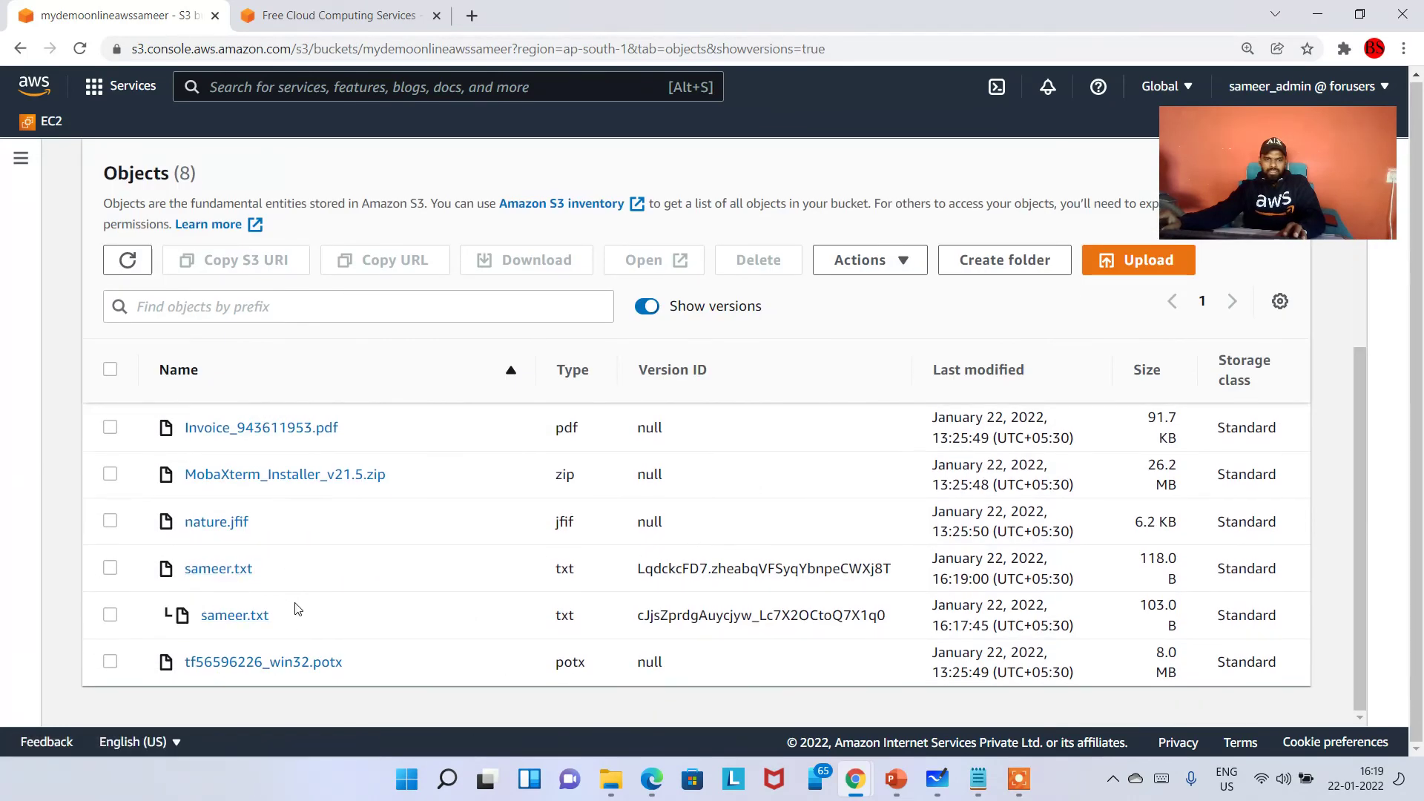
left_click_drag(298, 616, 186, 621)
left_click_drag(268, 571, 182, 571)
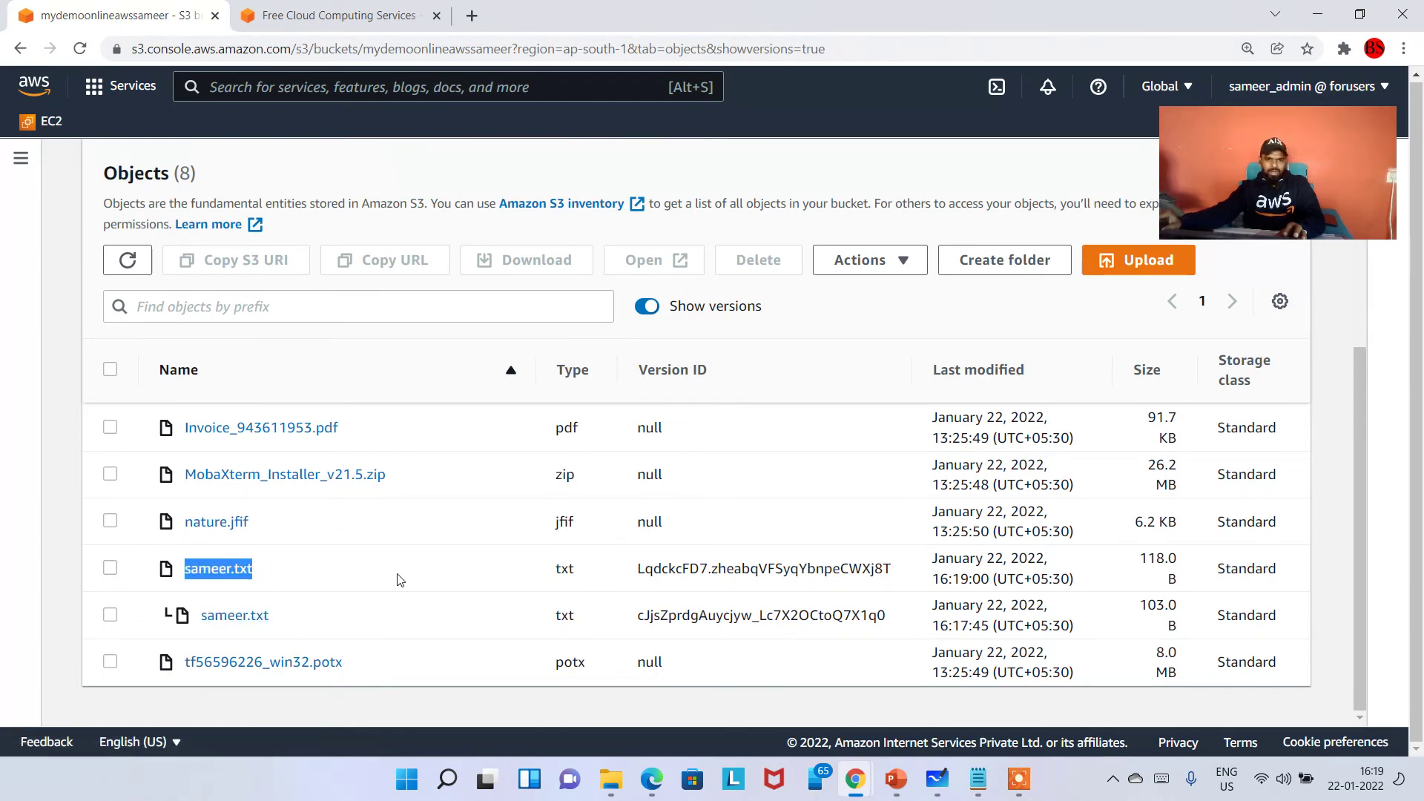
Hide the versions, delete sameer.txt from the object list with the confirmation text "delete", and close the deletion status page.
left_click(659, 315)
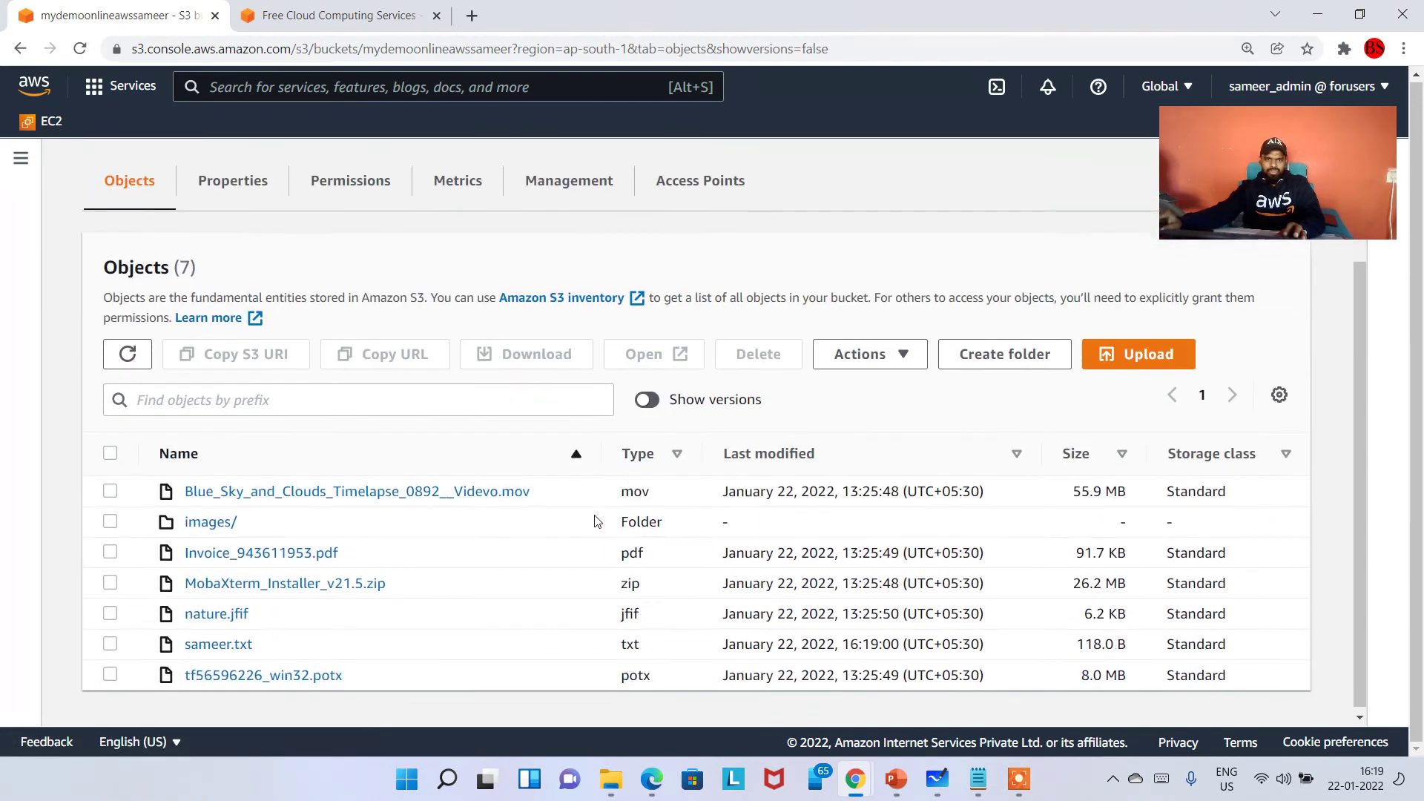
left_click(111, 642)
left_click(757, 349)
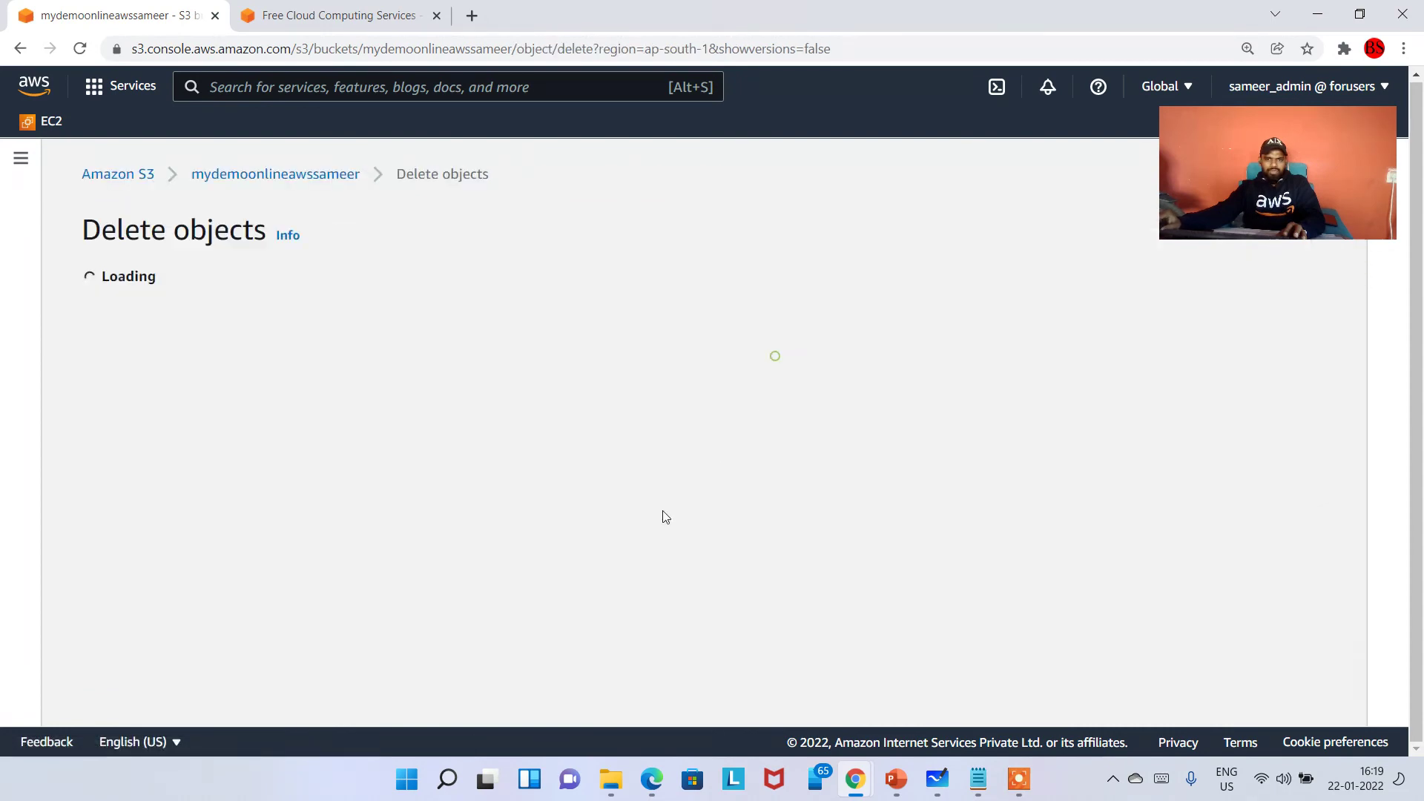
scroll(167, 519, "down", 2)
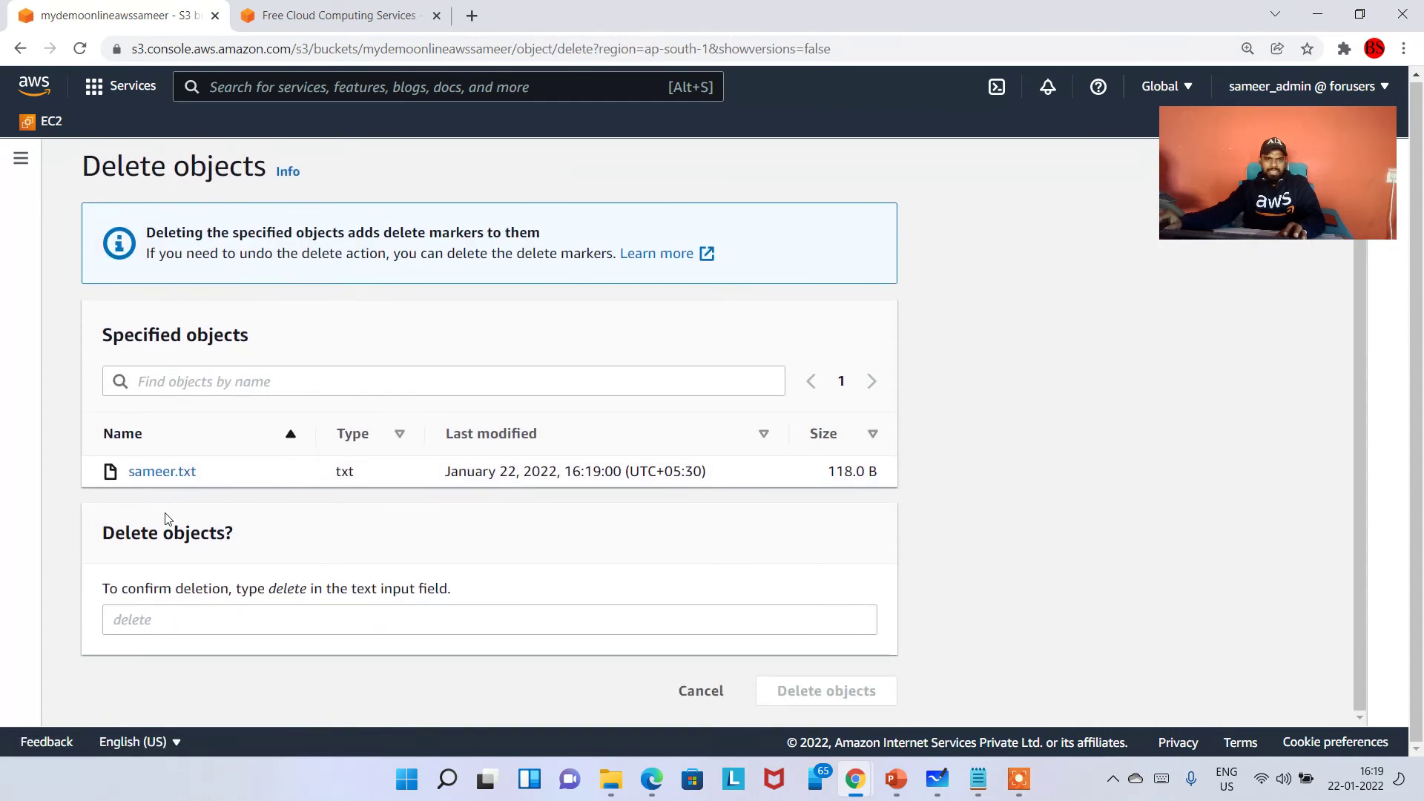
double_click(278, 592)
key("ctrl+c")
left_click(247, 625)
key("ctrl+v")
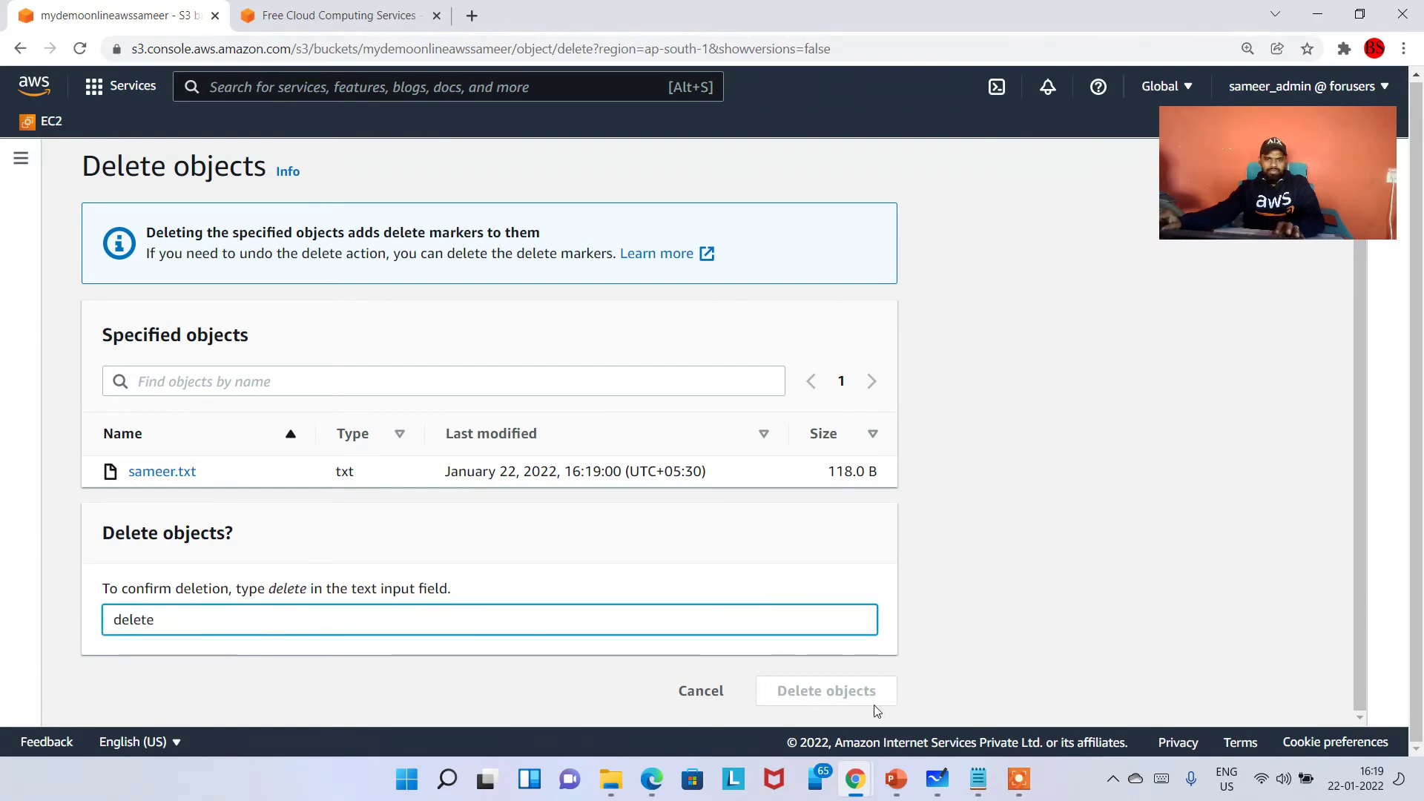
left_click(851, 698)
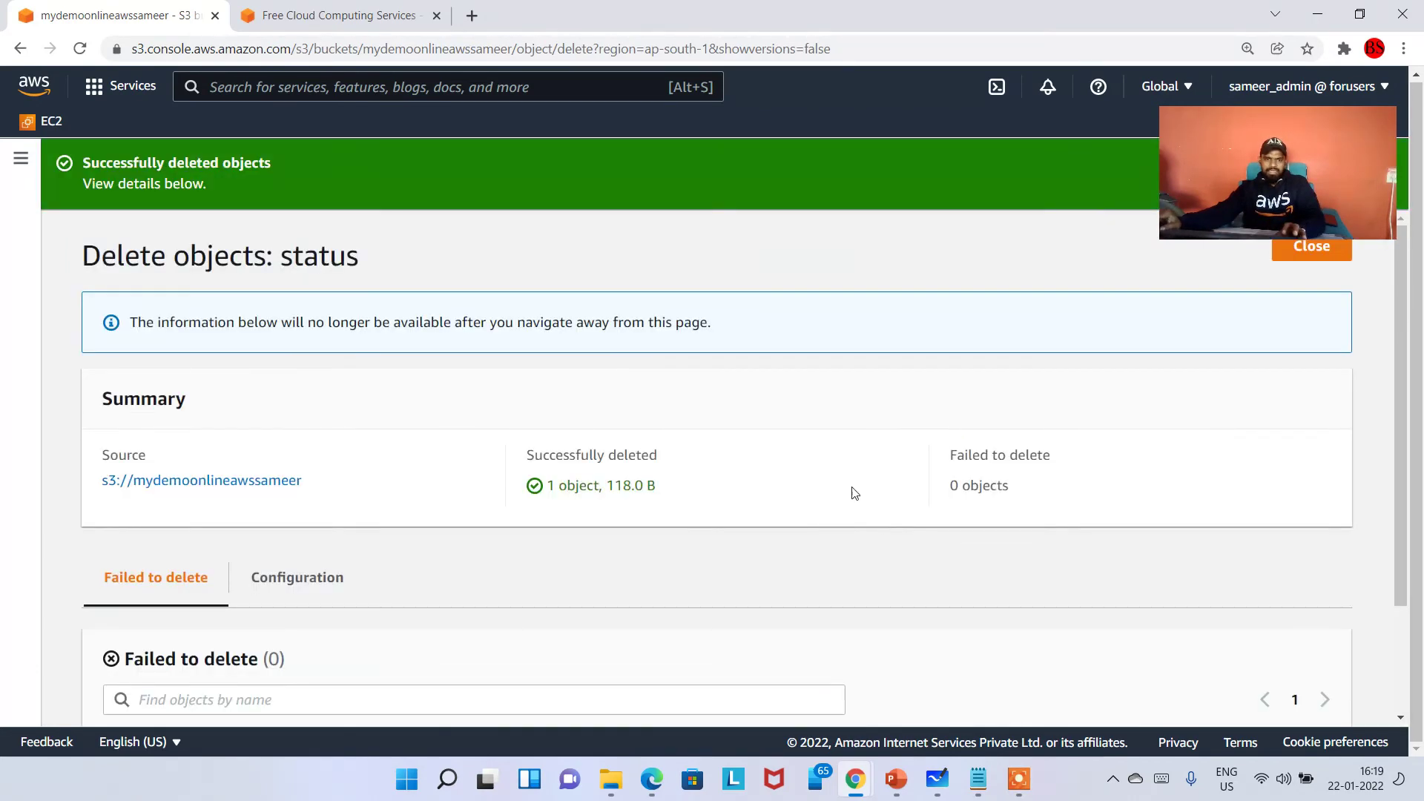
scroll(900, 488, "down", 3)
scroll(1119, 515, "up", 3)
left_click(1314, 250)
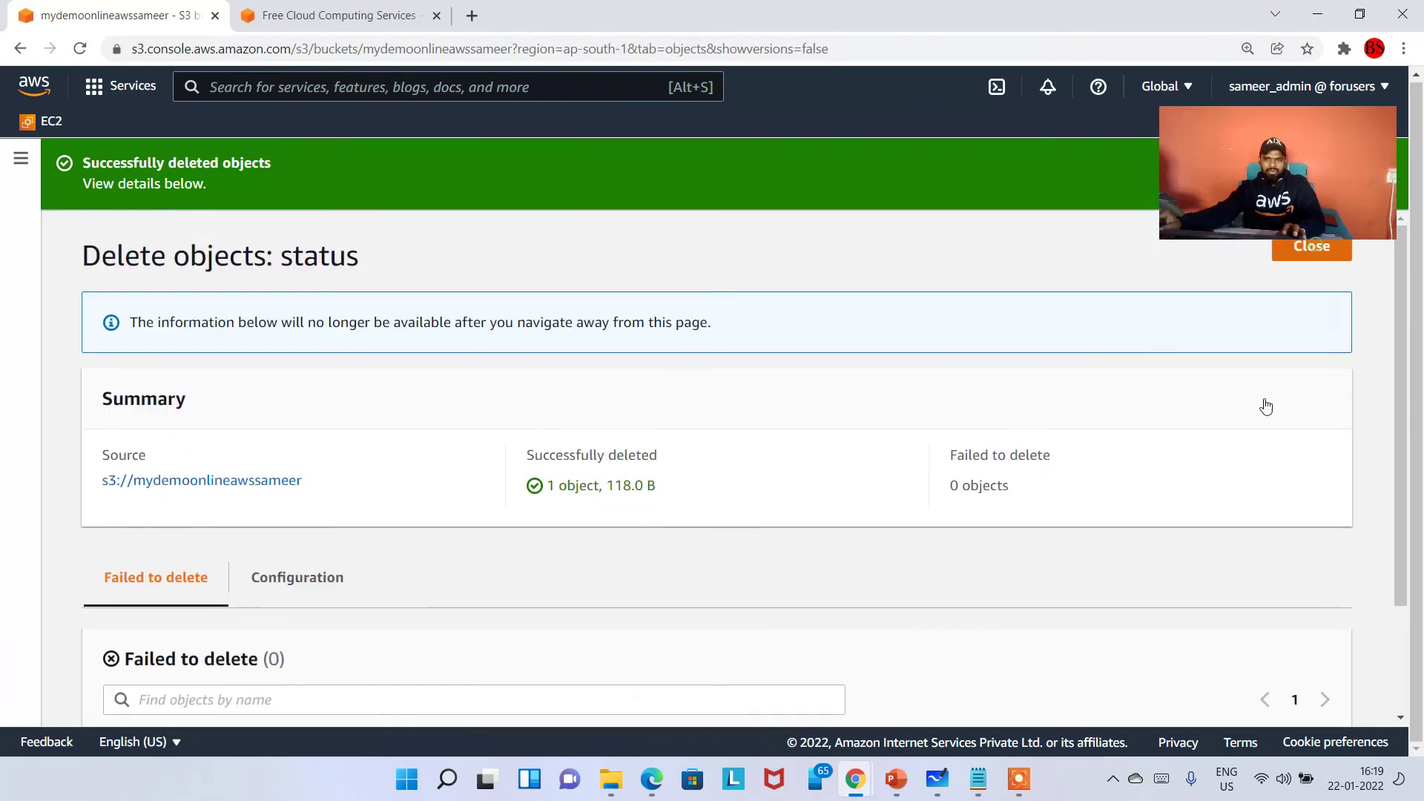
Check the object list for sameer.txt, show the versions, and examine its delete marker and two earlier versions.
scroll(330, 413, "down", 2)
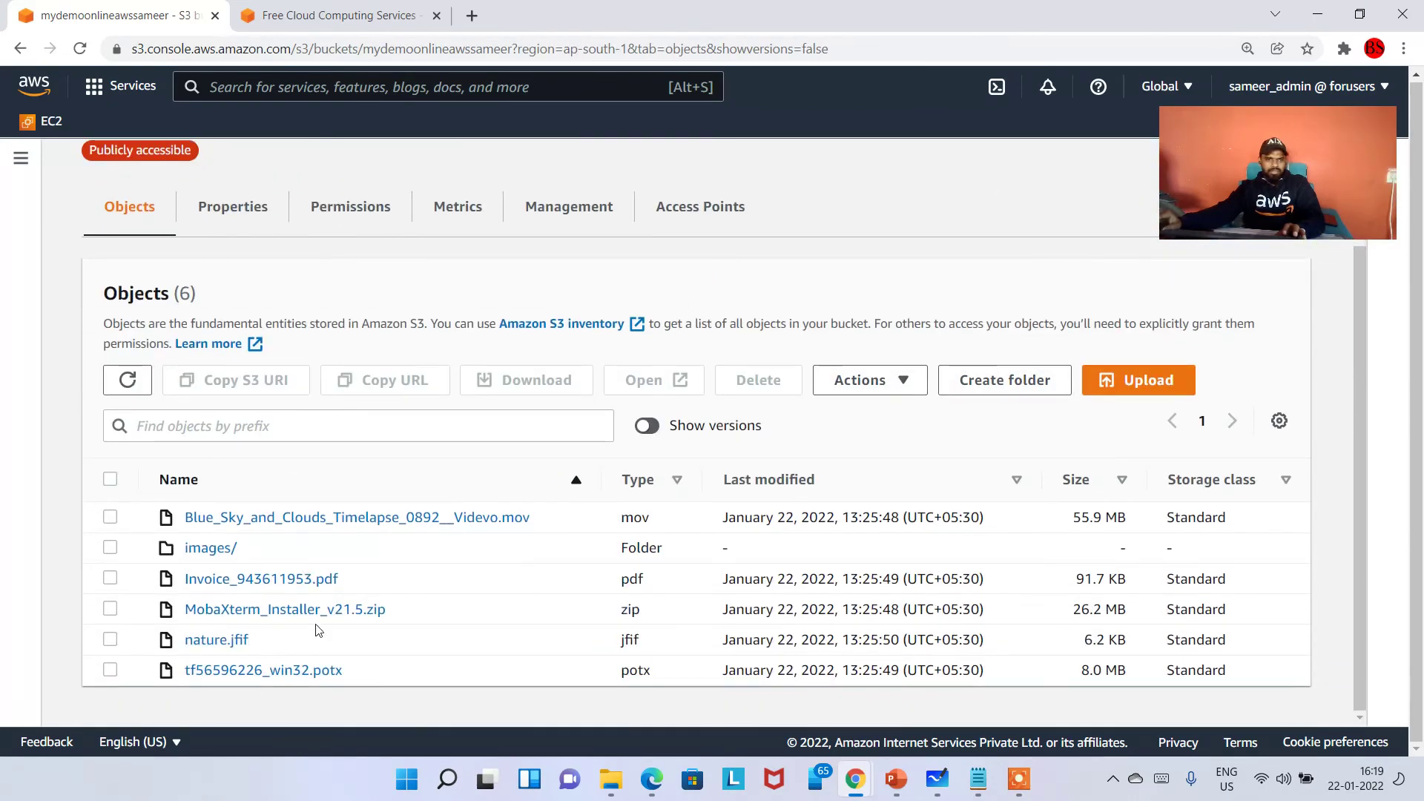
left_click(646, 425)
scroll(222, 578, "down", 5)
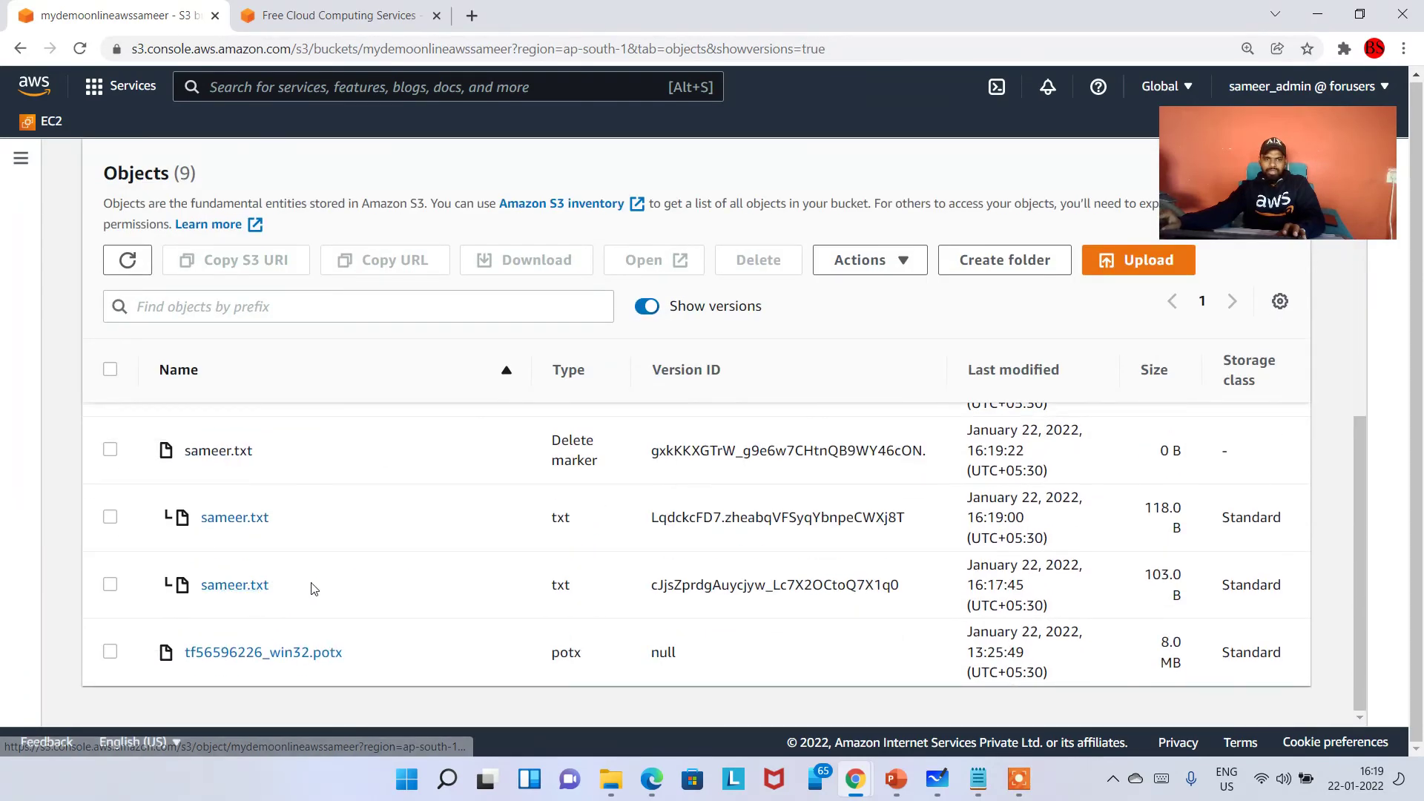
left_click_drag(312, 588, 120, 591)
scroll(348, 591, "up", 1)
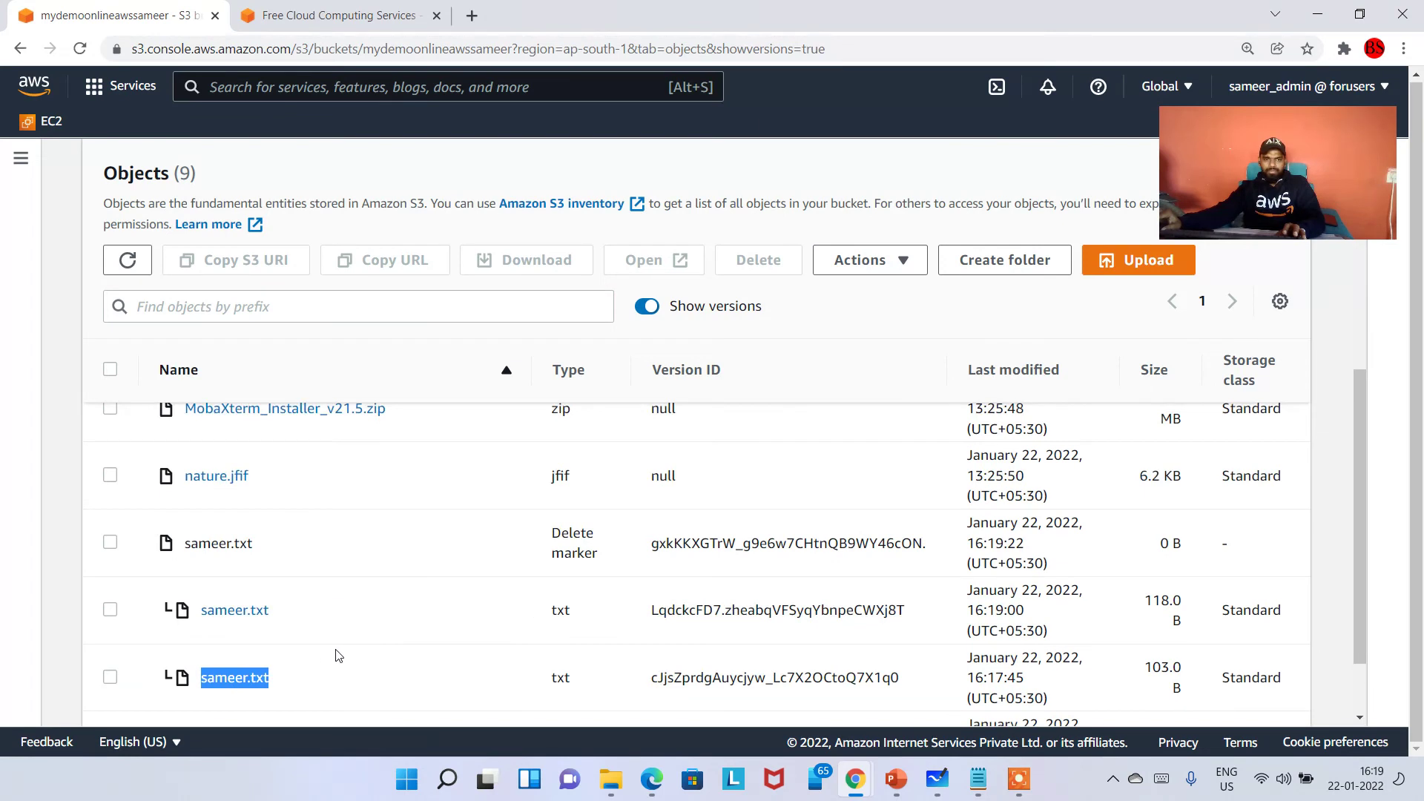
left_click_drag(306, 614, 202, 608)
left_click_drag(298, 683, 215, 678)
left_click(110, 677)
left_click(109, 610)
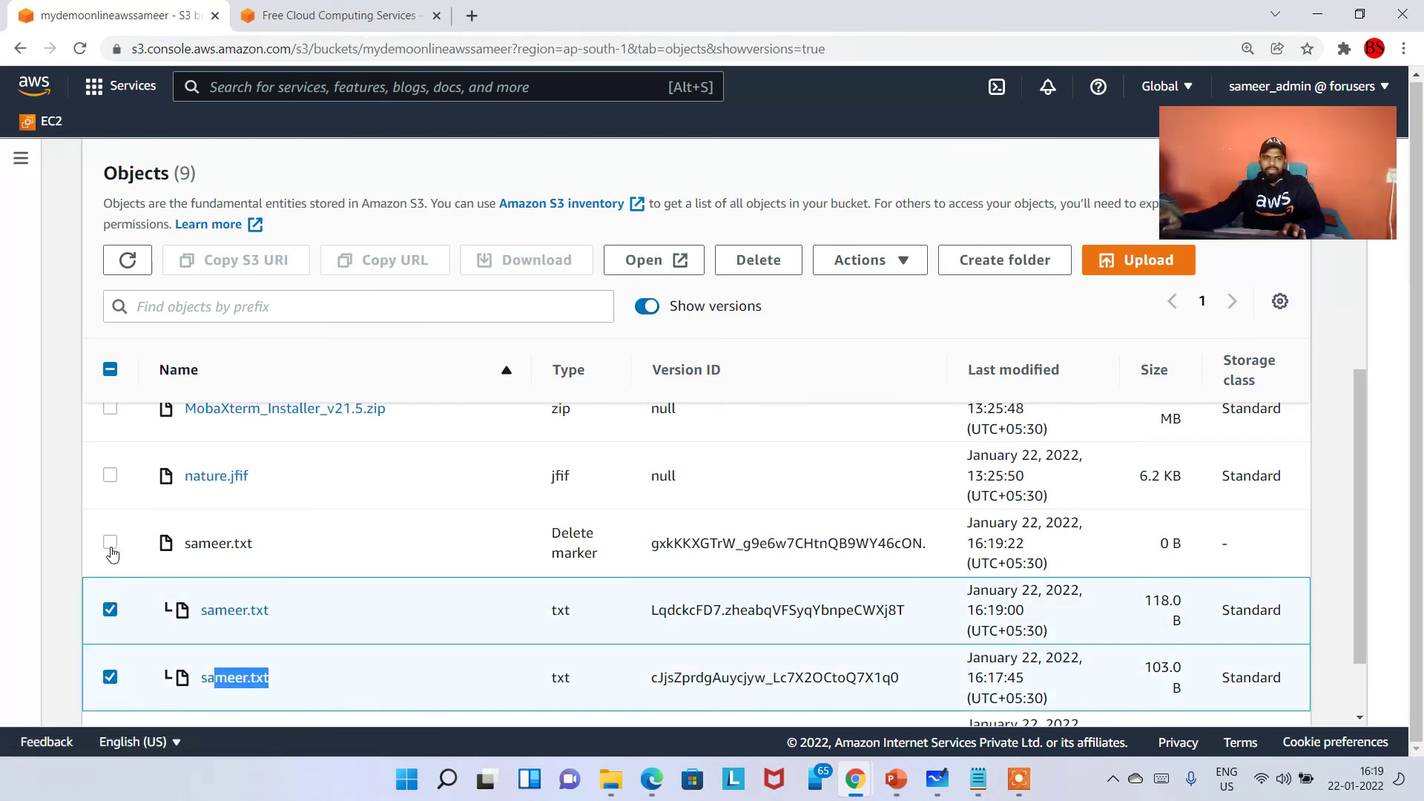
left_click(110, 542)
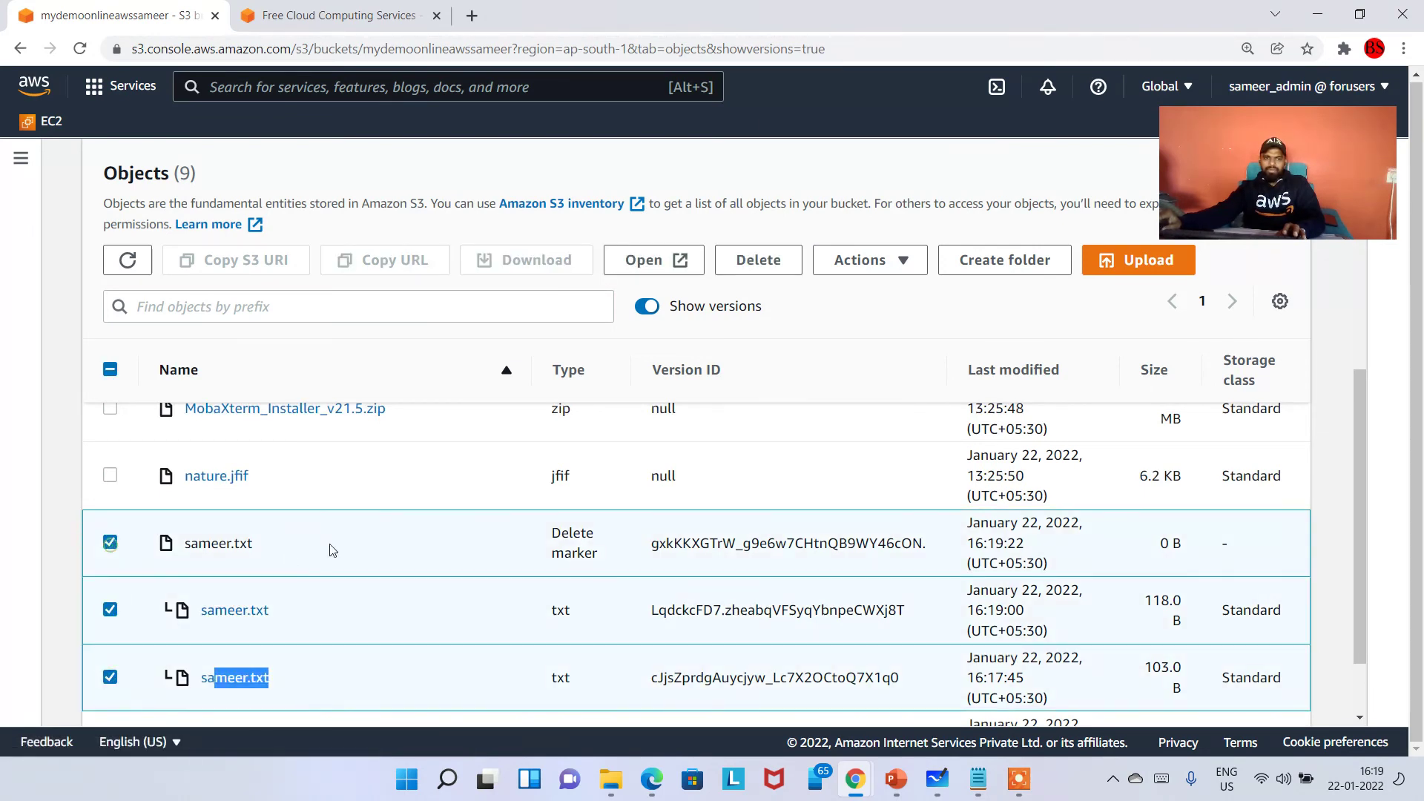
left_click(117, 614)
left_click(110, 677)
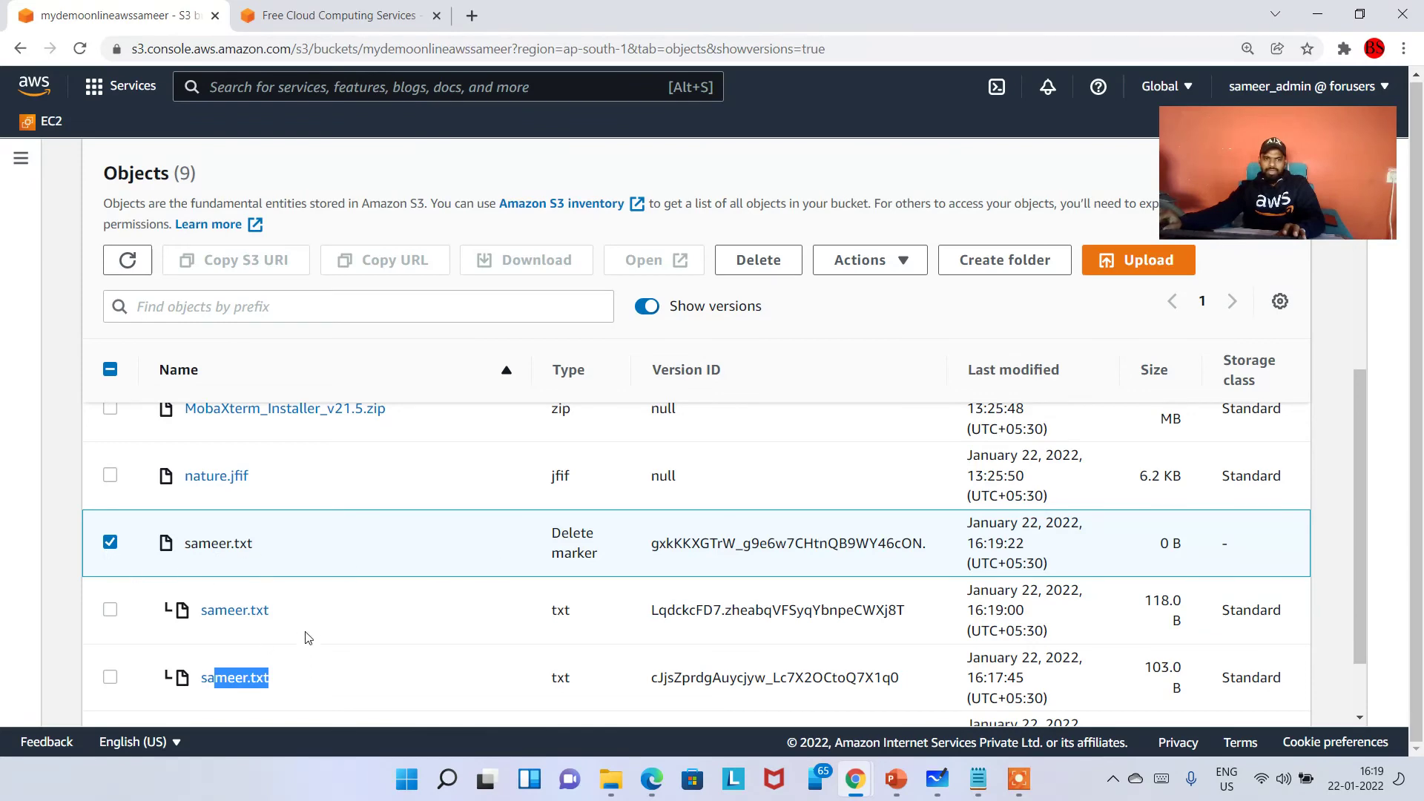
left_click_drag(287, 616, 184, 619)
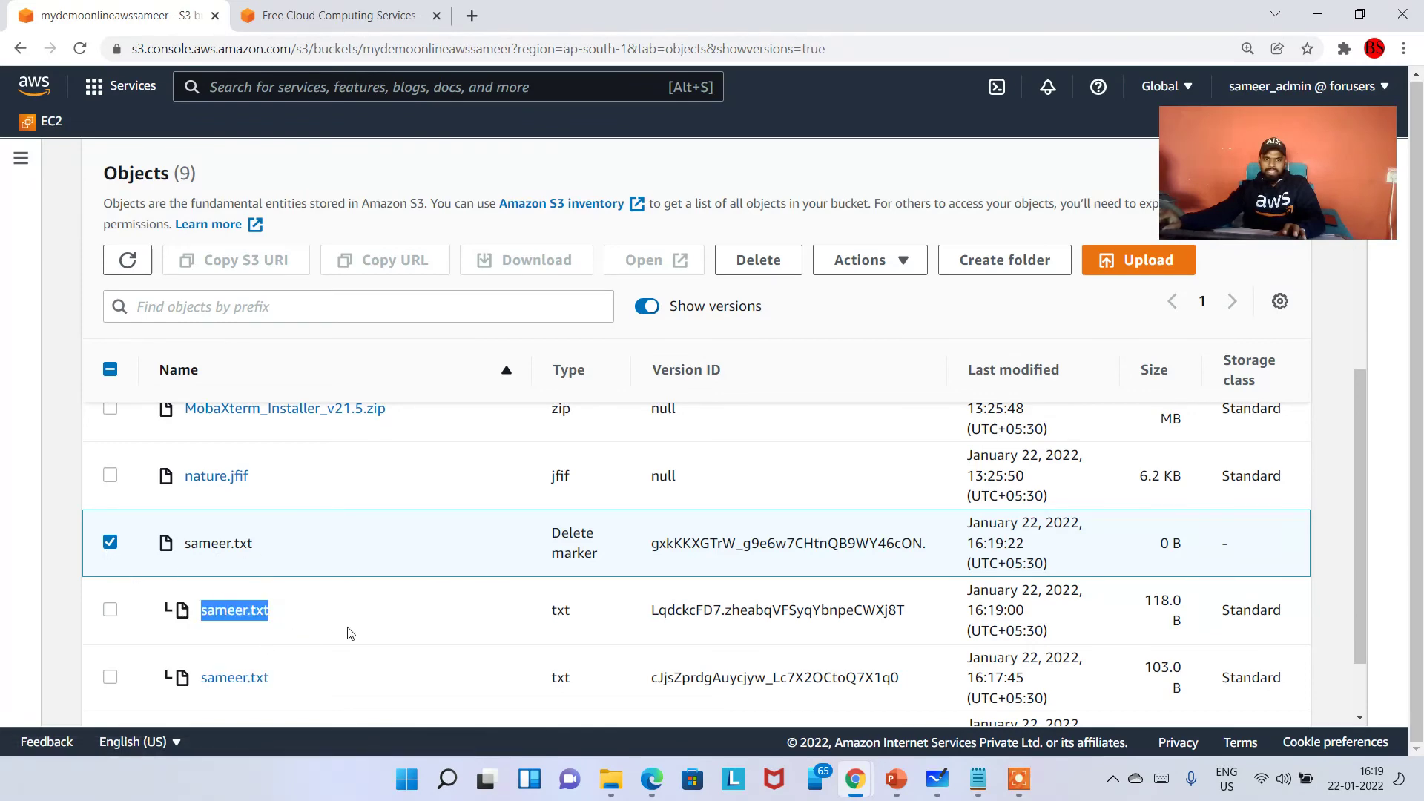
left_click(109, 542)
Hide the object versions and show them again to compare how sameer.txt is listed in both views.
scroll(318, 518, "up", 6)
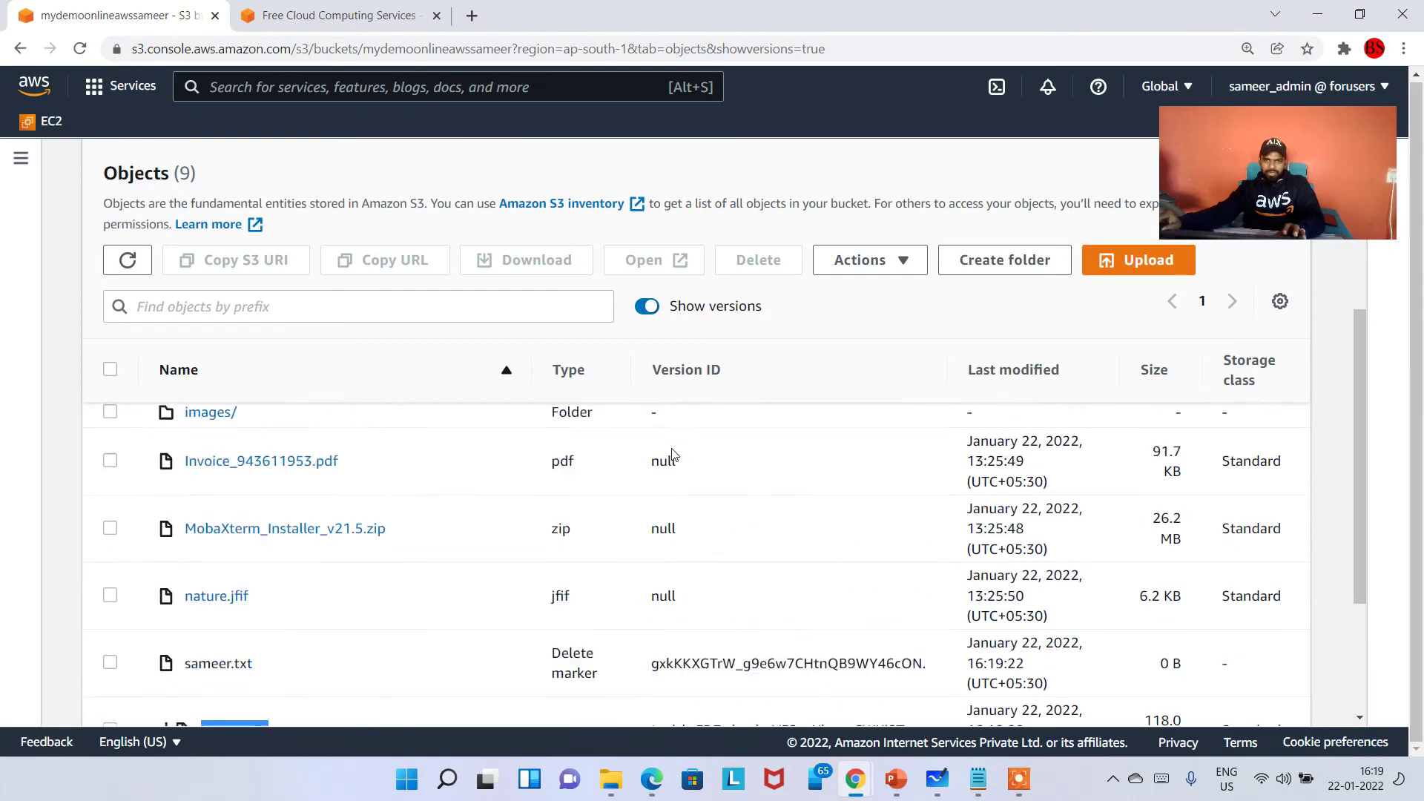
left_click(651, 394)
key("ctrl+minus")
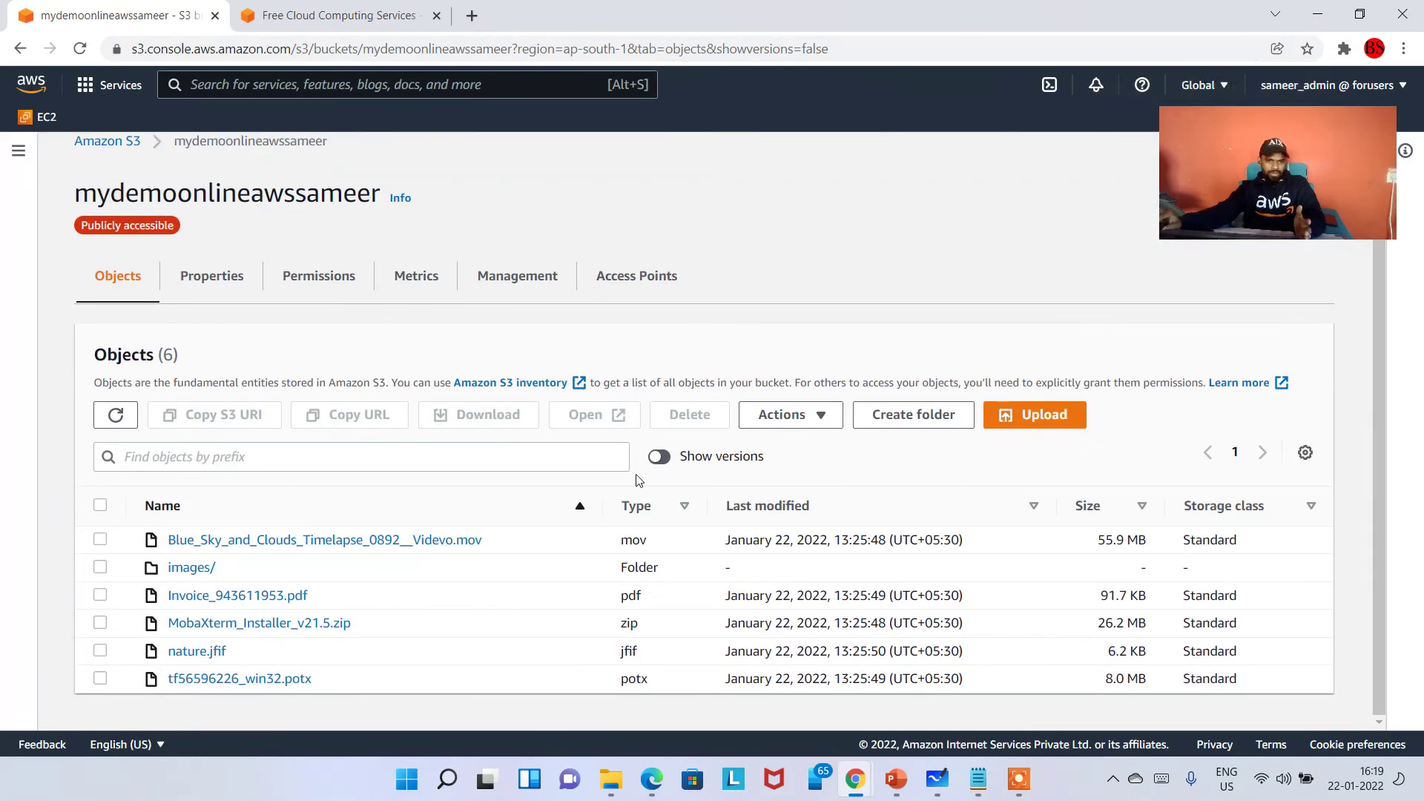
left_click(658, 459)
scroll(132, 602, "down", 3)
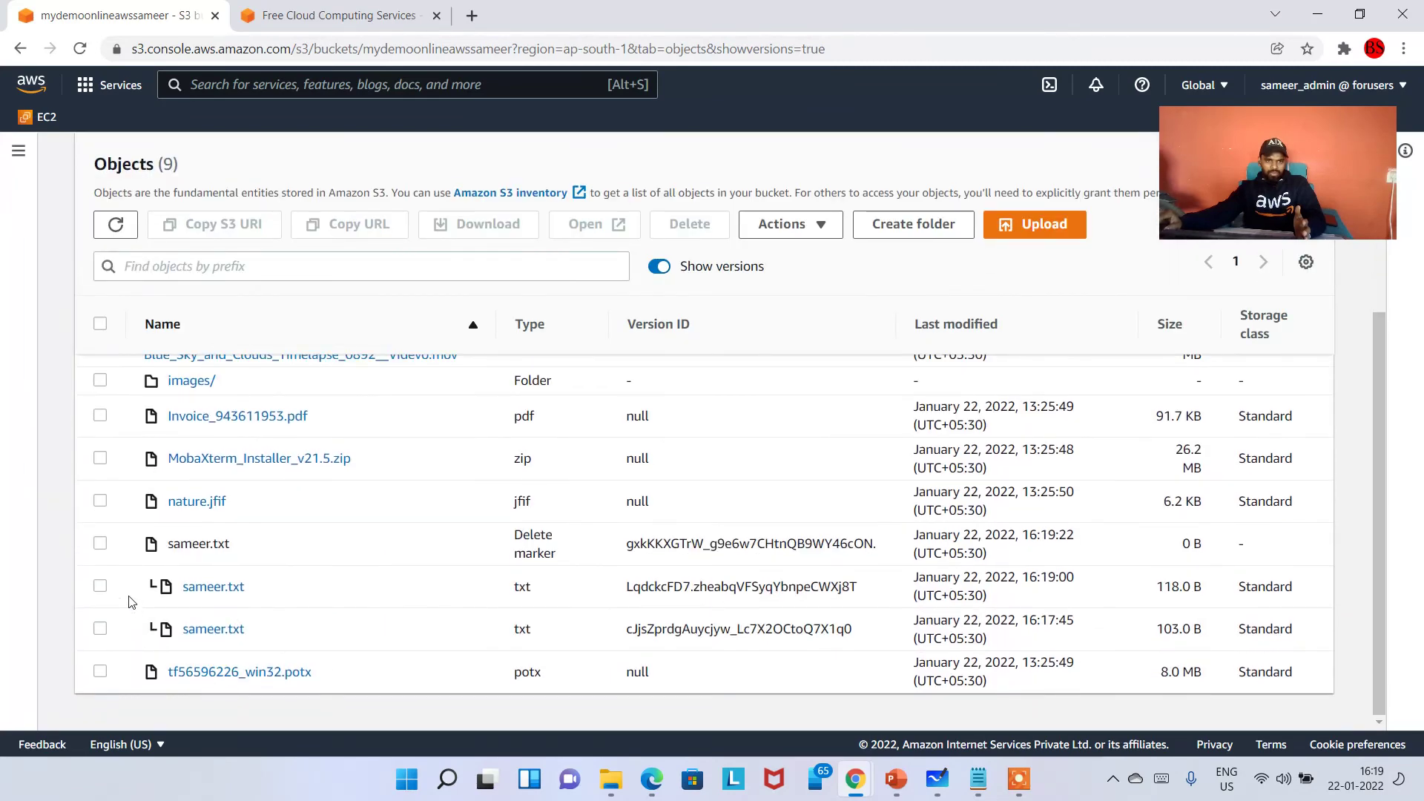
Permanently delete the delete marker of sameer.txt with the confirmation text "permanently delete", and close the deletion status page.
left_click(101, 544)
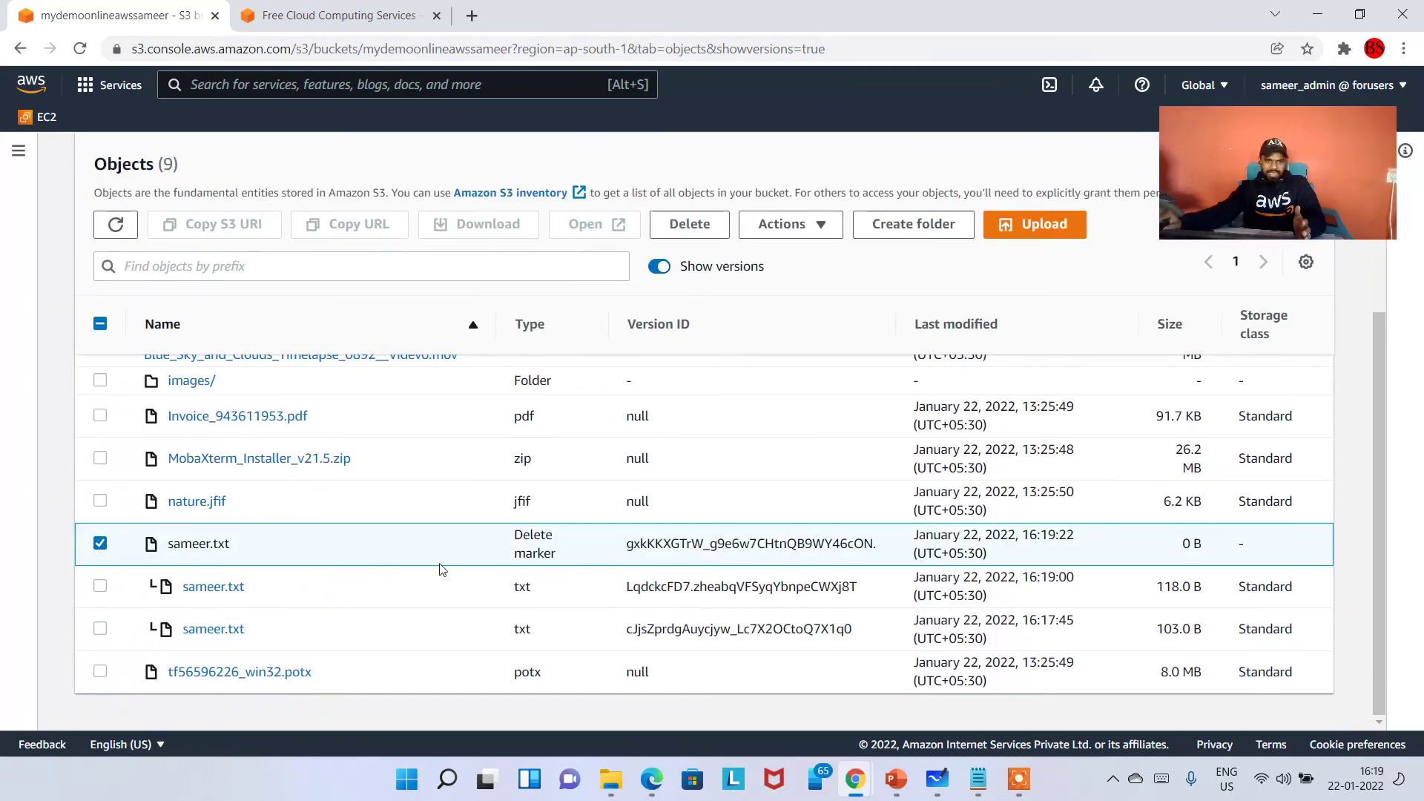
left_click_drag(511, 533, 570, 557)
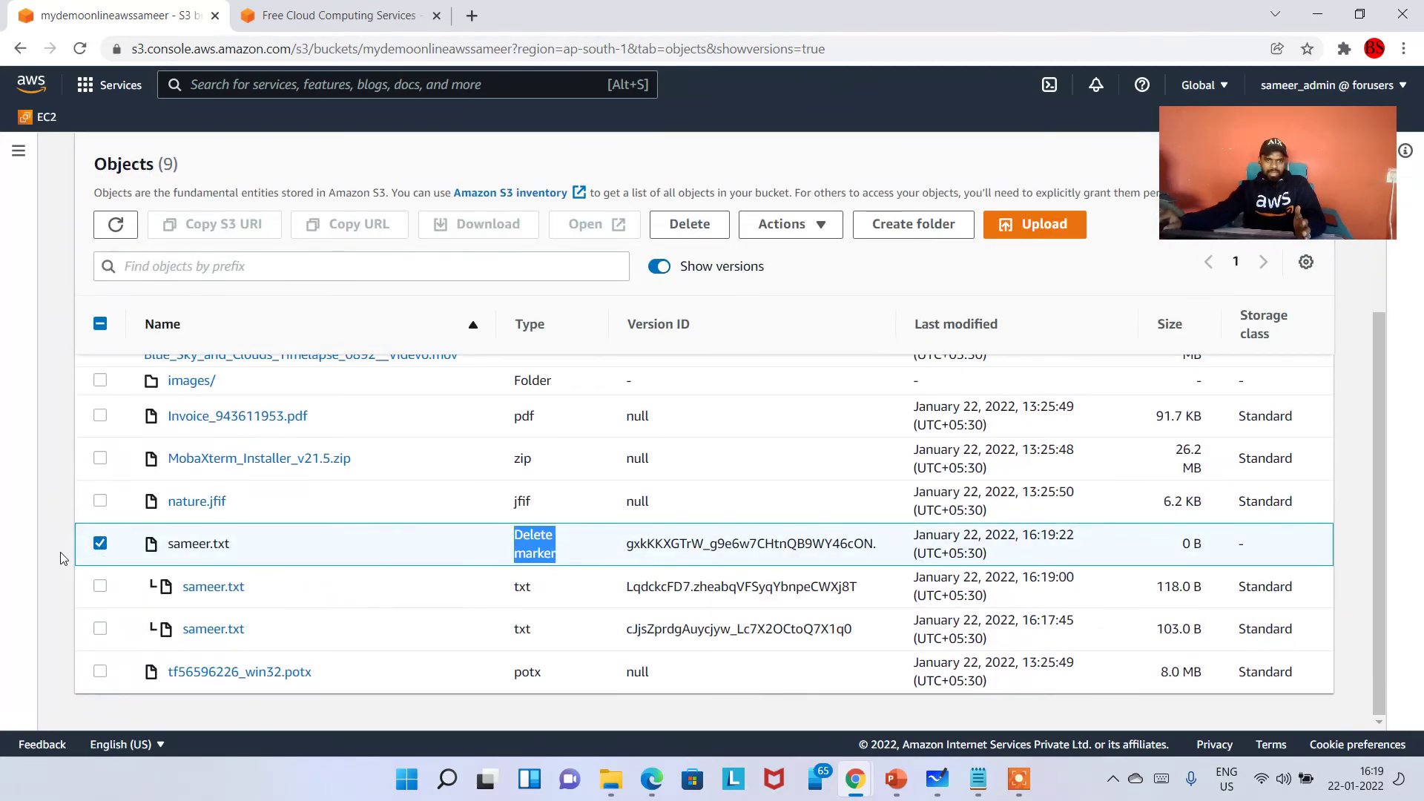
left_click(700, 227)
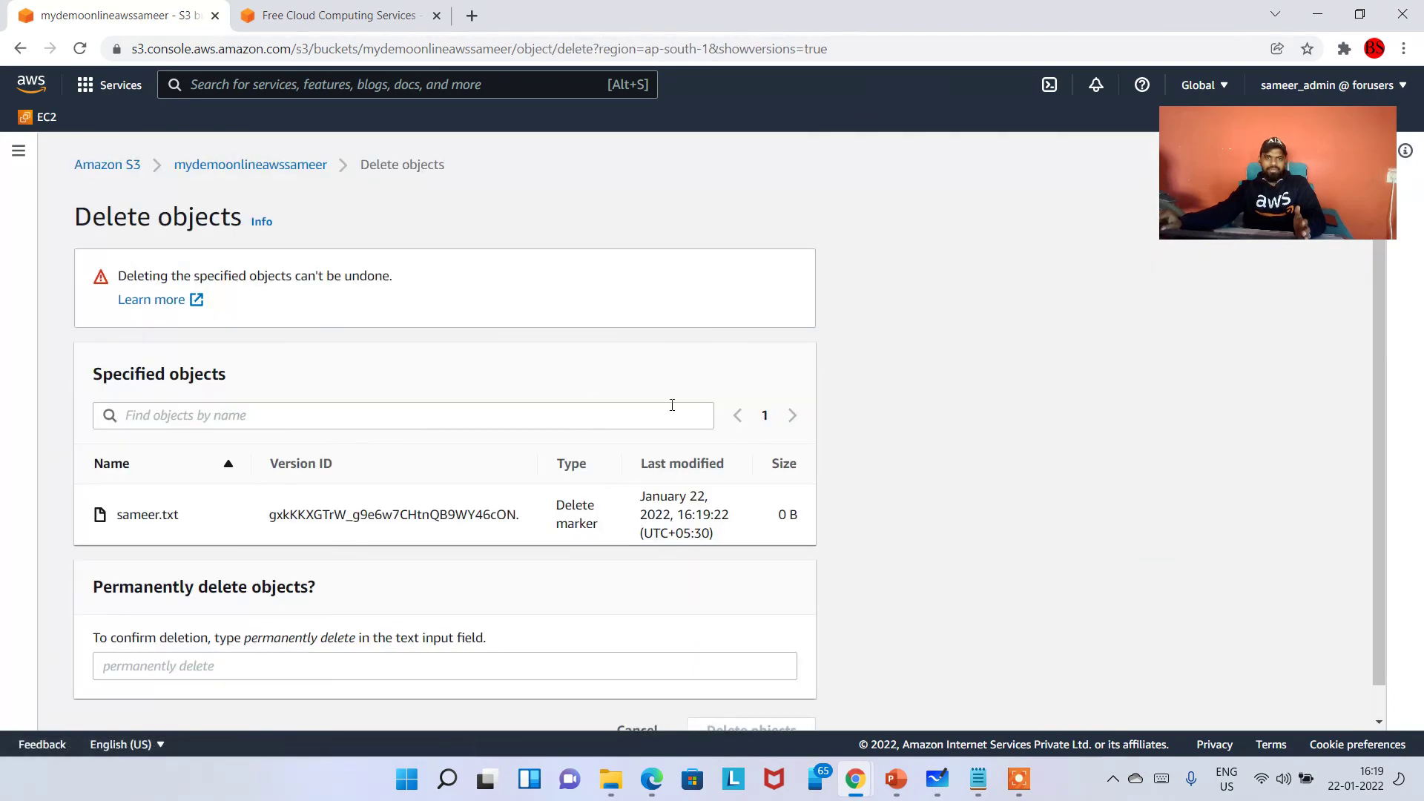
scroll(225, 594, "down", 1)
left_click_drag(245, 607, 356, 605)
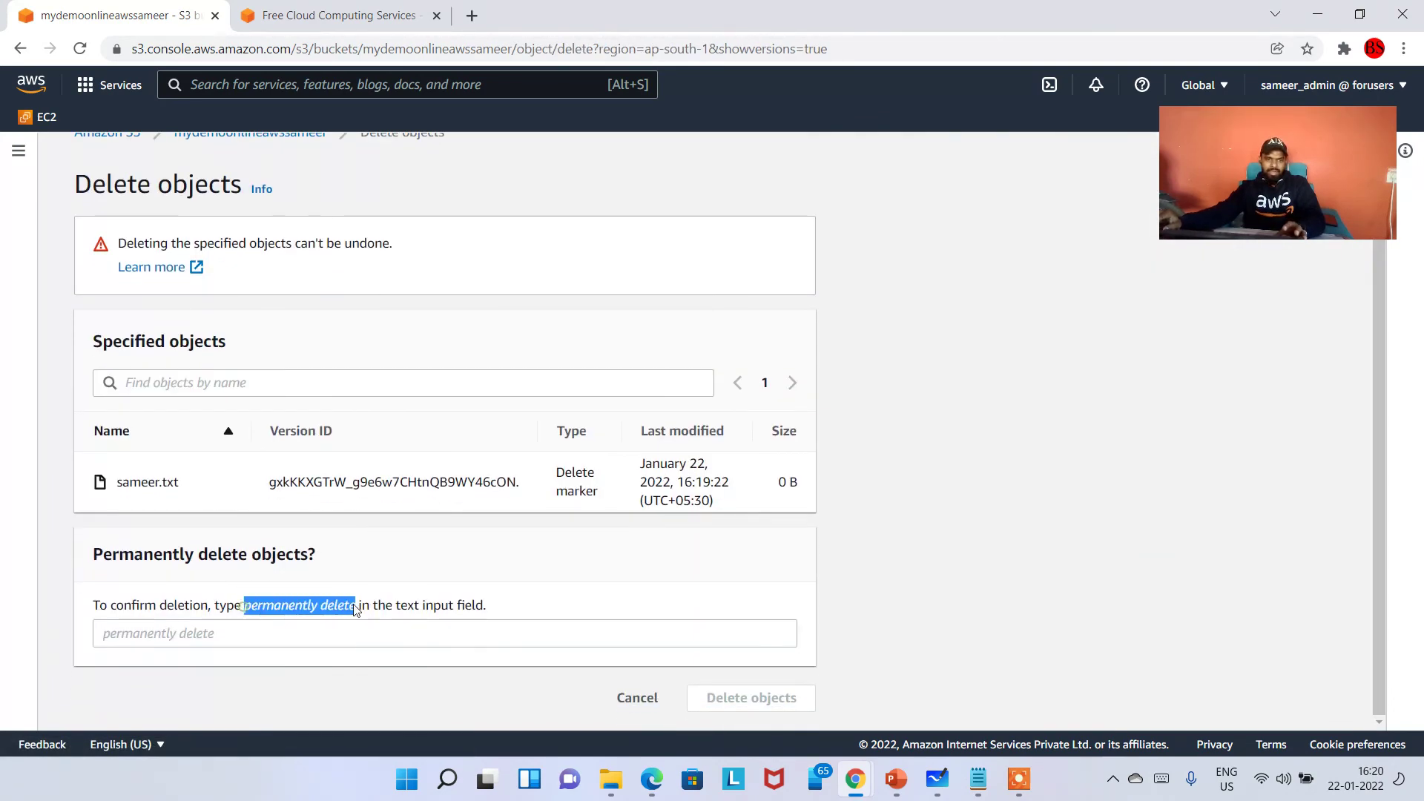
left_click(295, 636)
key("ctrl+v")
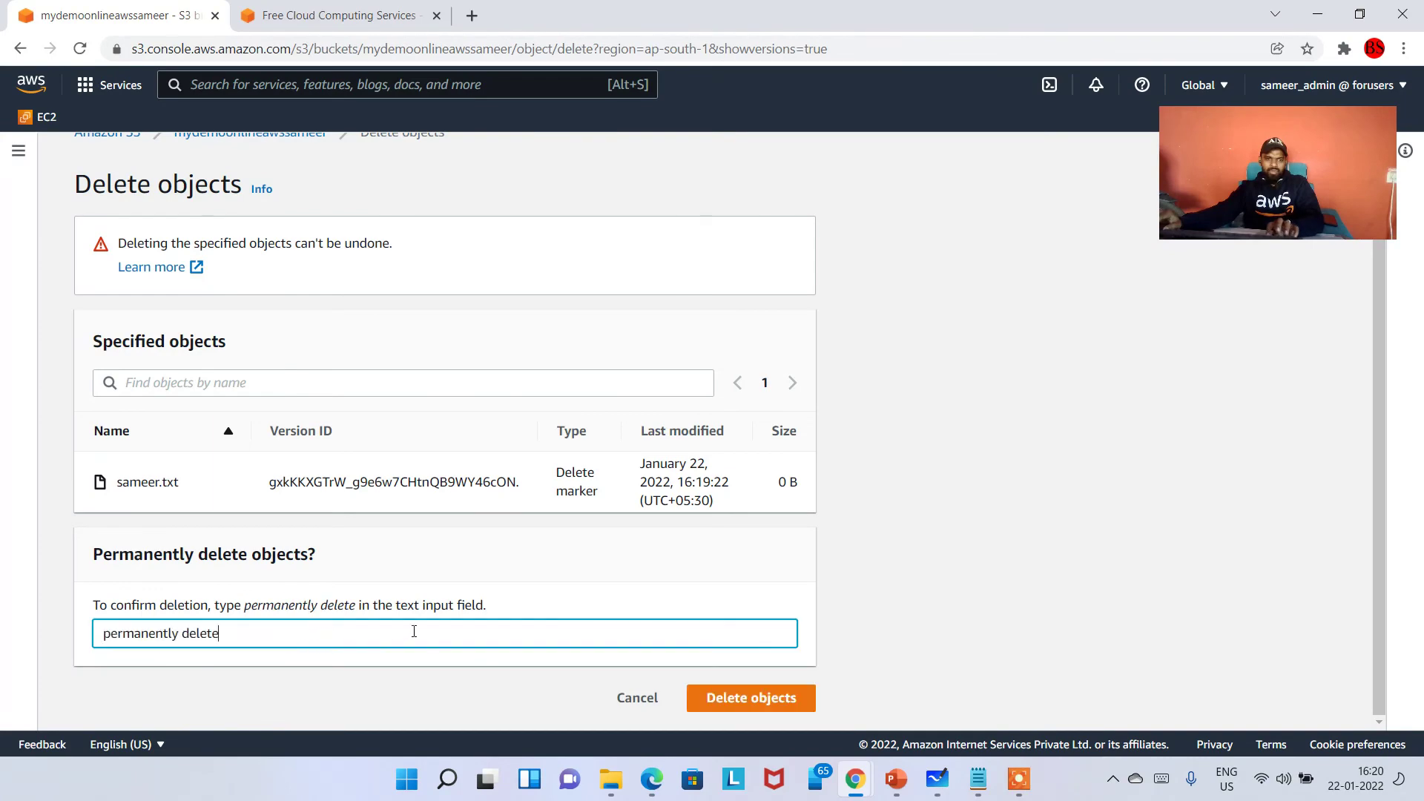
left_click(749, 705)
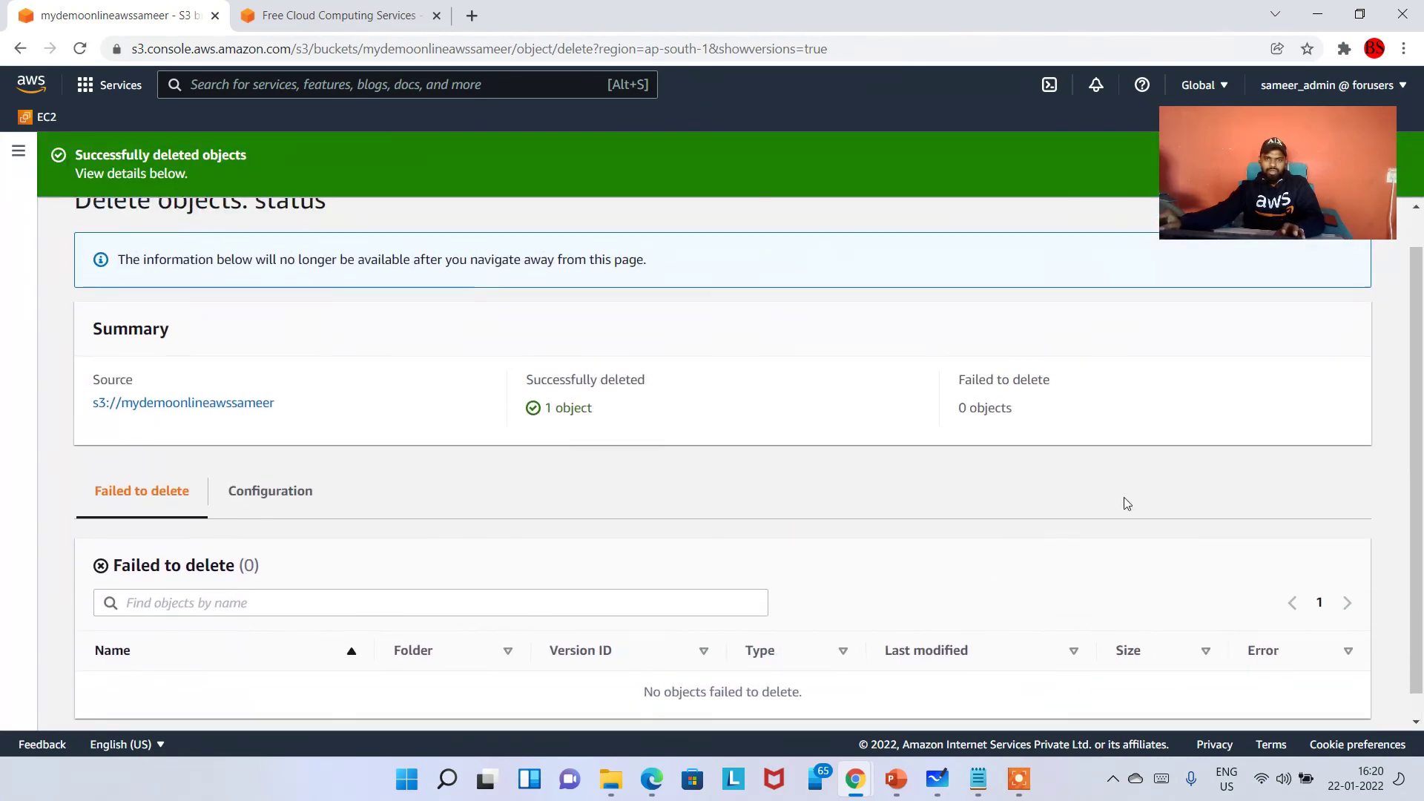
left_click(1328, 232)
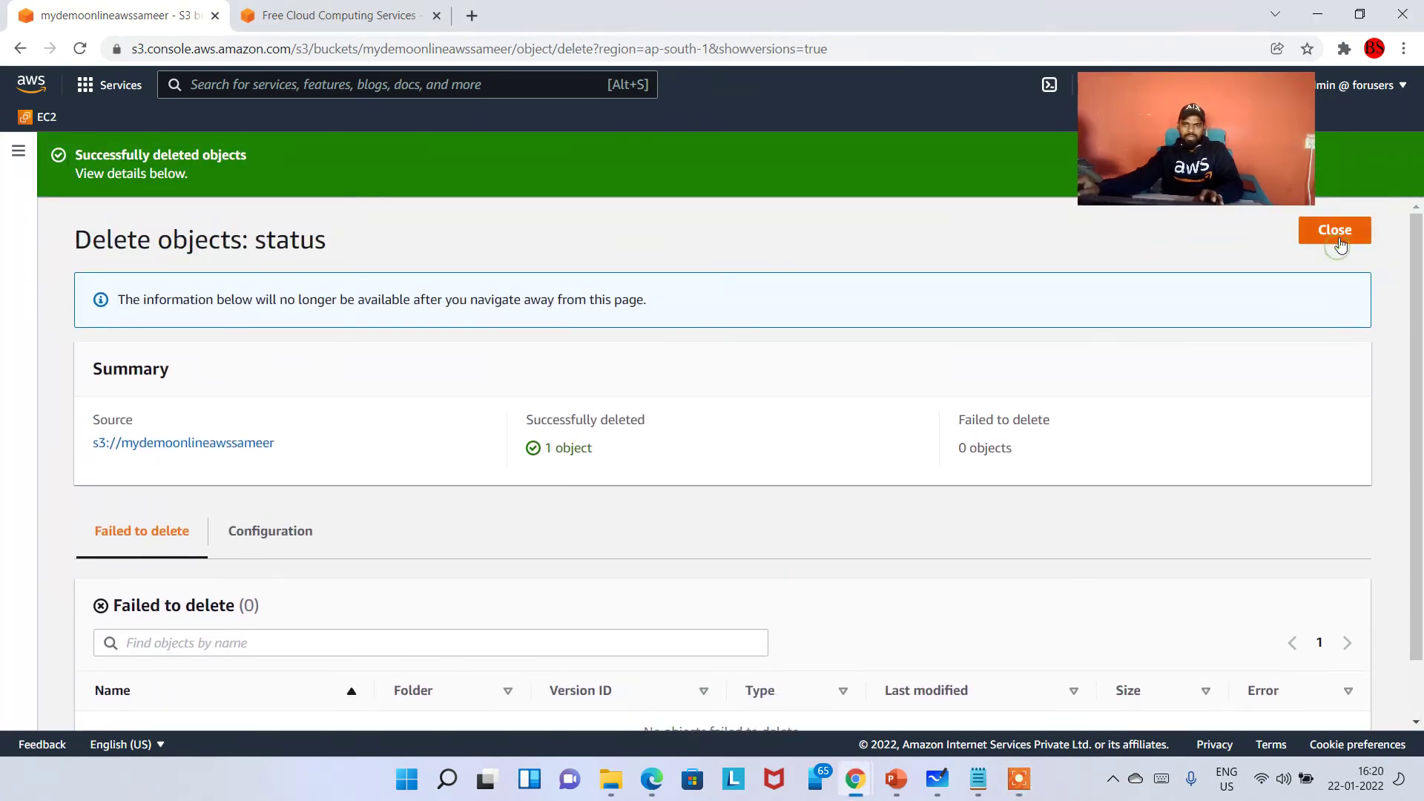
Hide the object versions and check the bucket's object list for the sameer.txt entry.
scroll(668, 510, "down", 2)
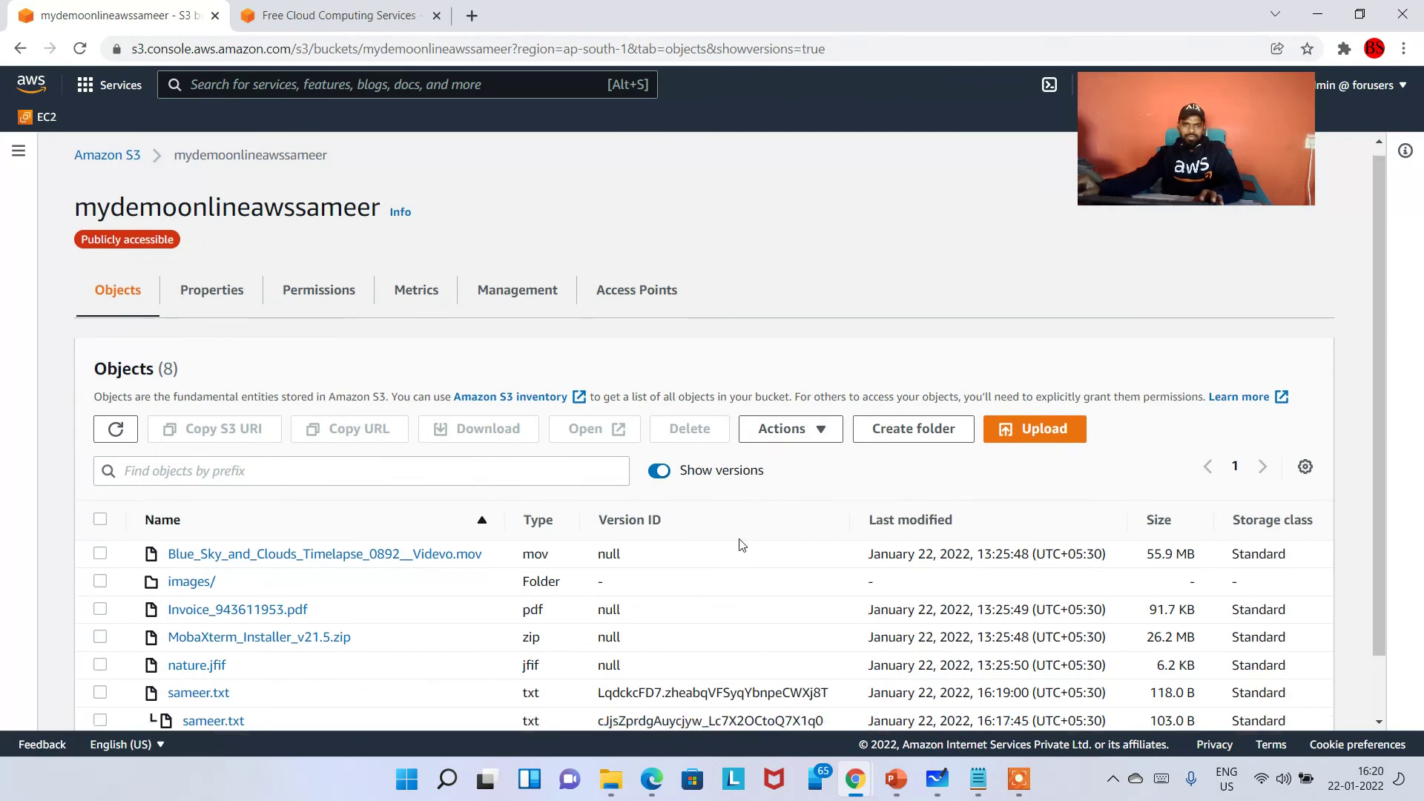
left_click(664, 404)
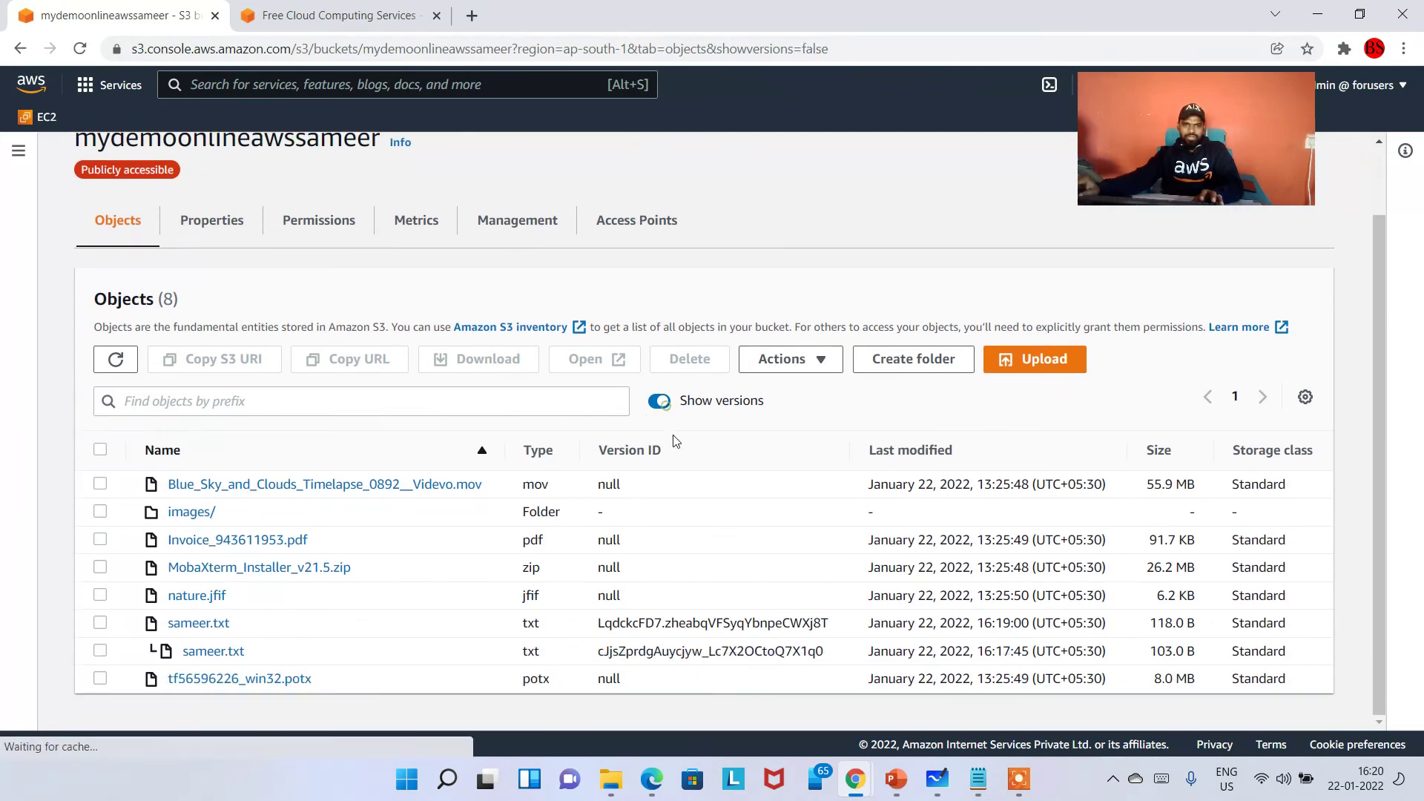
double_click(260, 656)
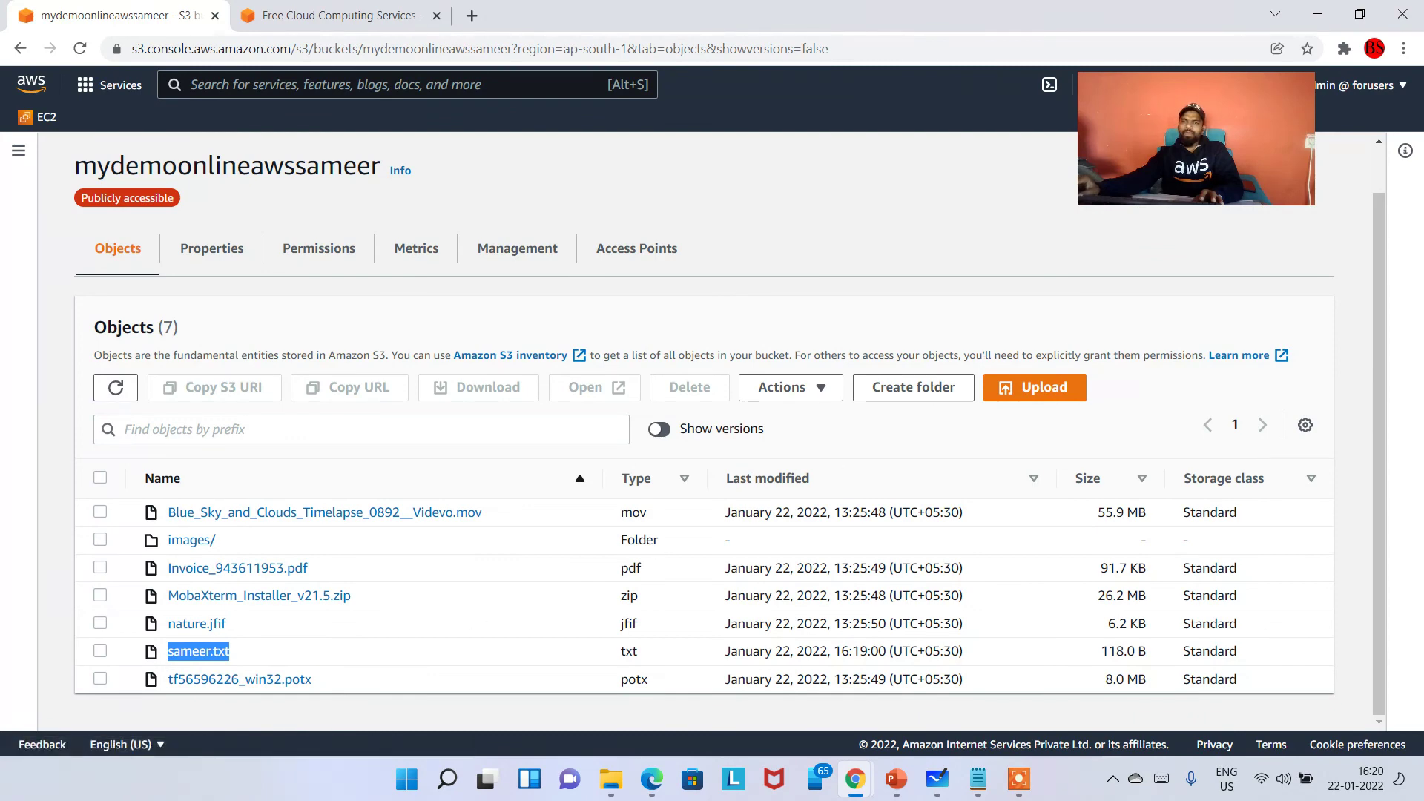
key("alt+Tab")
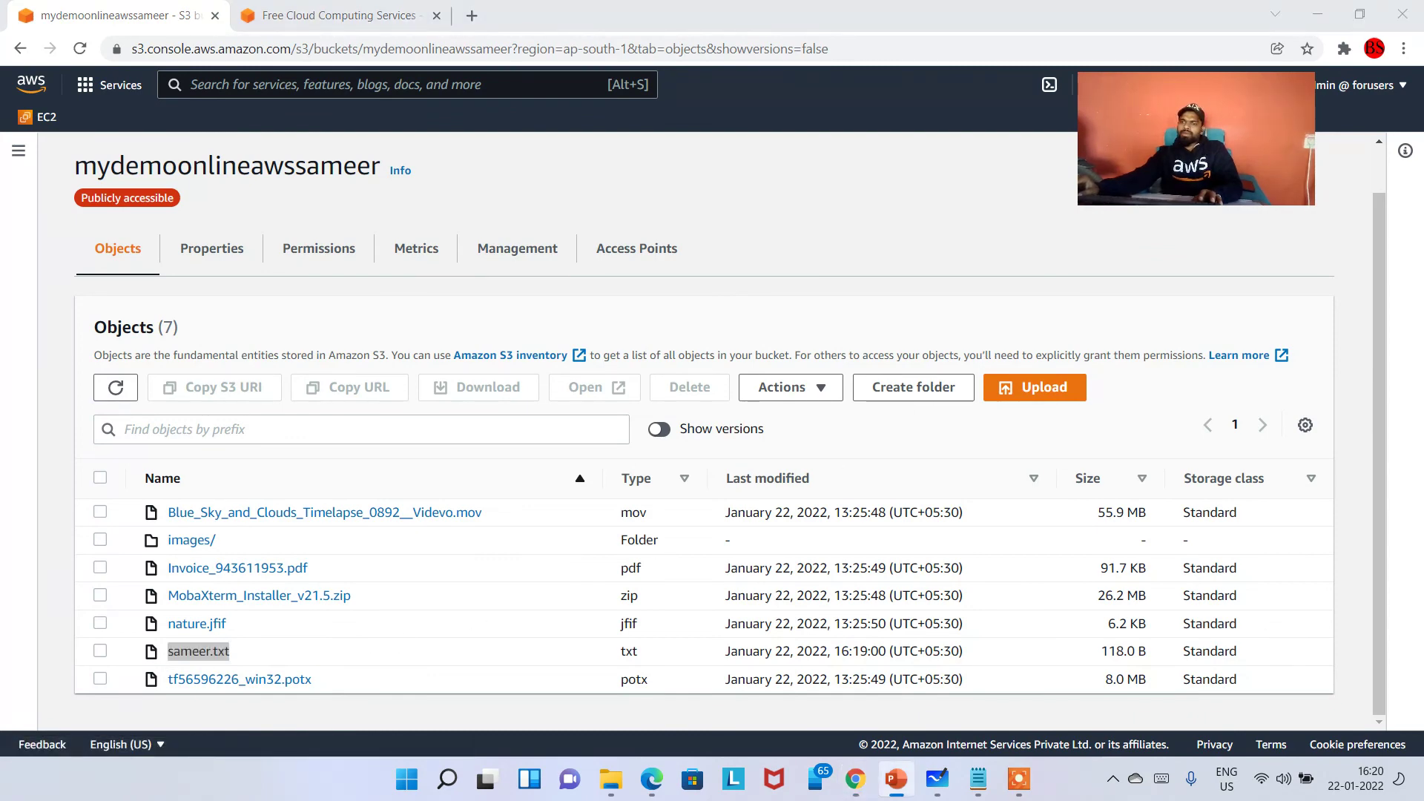
key("alt+Tab")
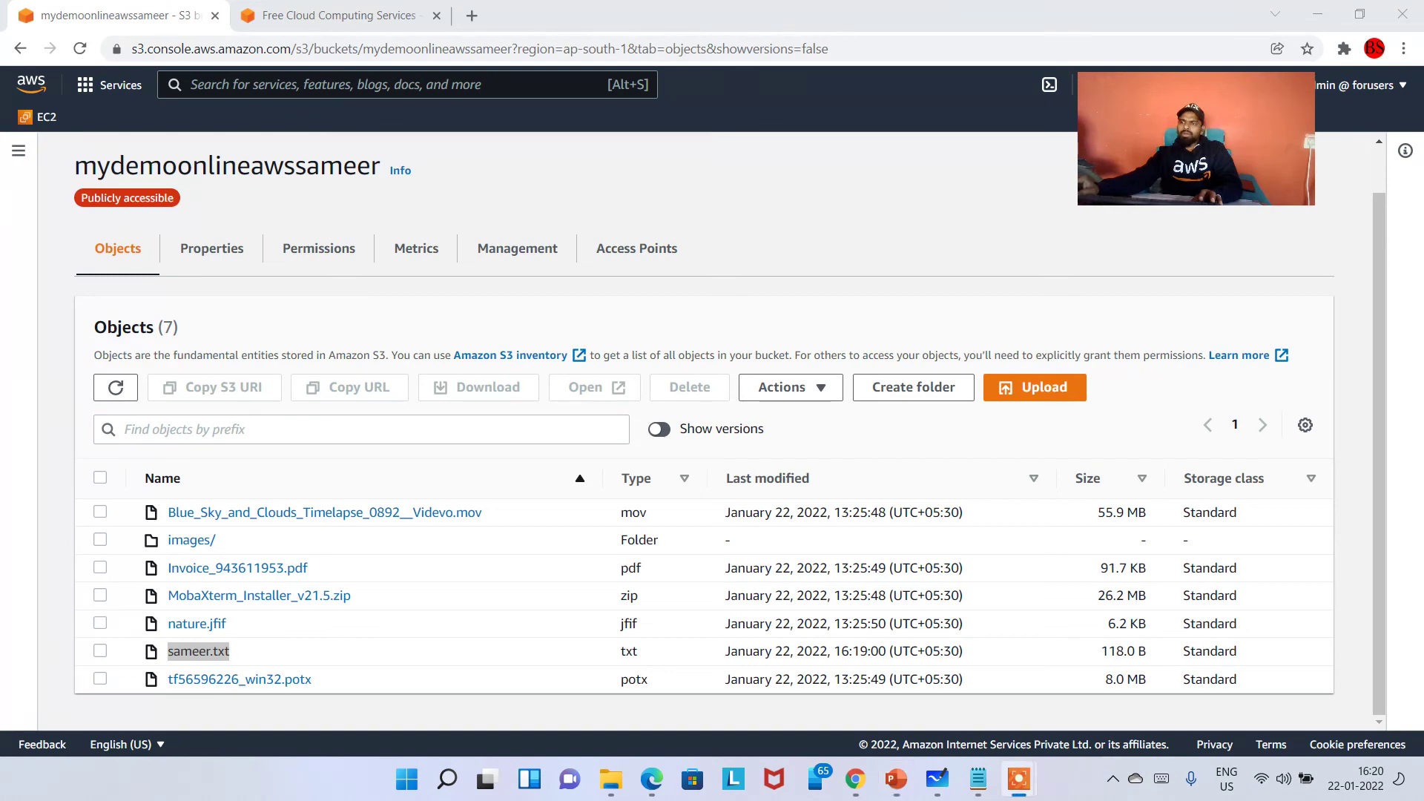